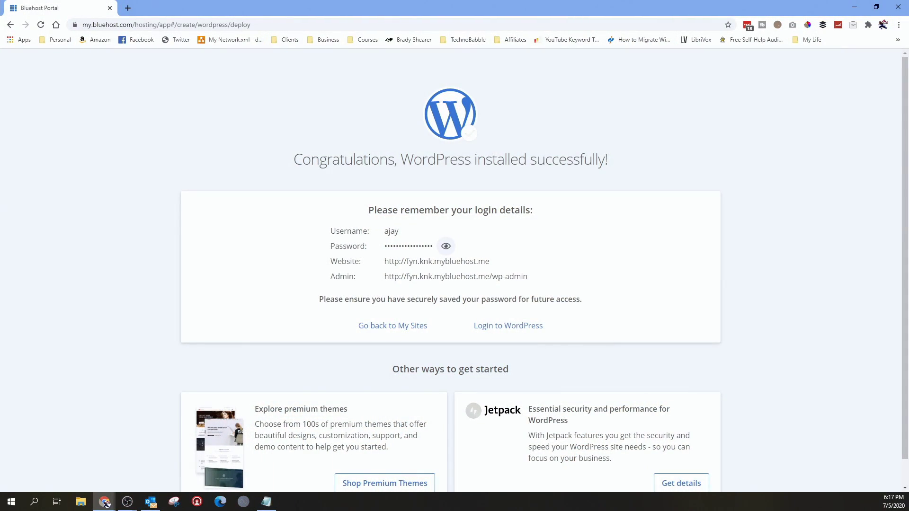
Copy the new site's Admin URL from the Bluehost success page and log in to WordPress.
drag(529, 277, 386, 276)
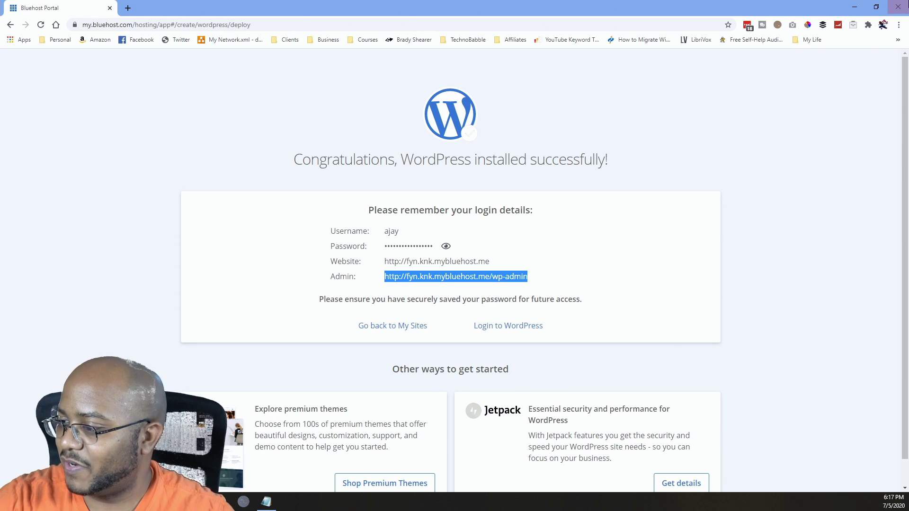
click(505, 330)
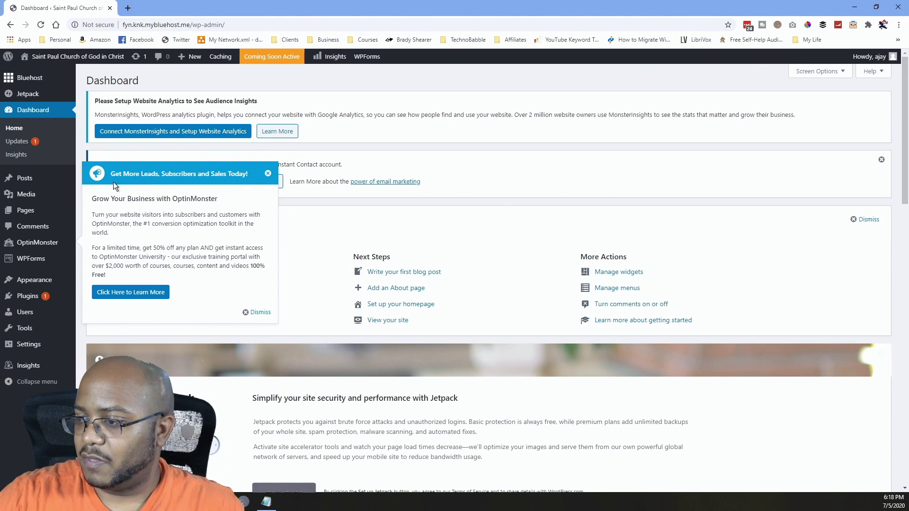
Dismiss the OptinMonster popup and WPForms notice, then open the live site in a new tab.
click(258, 311)
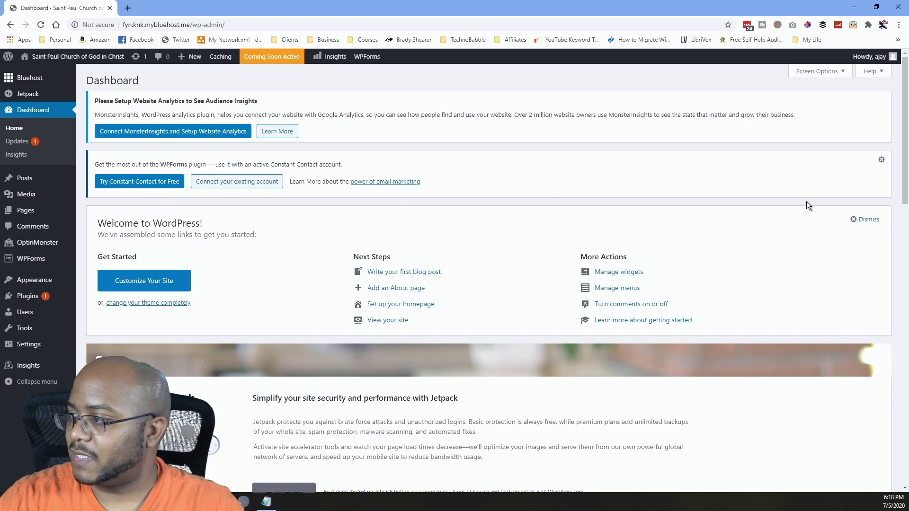
click(881, 160)
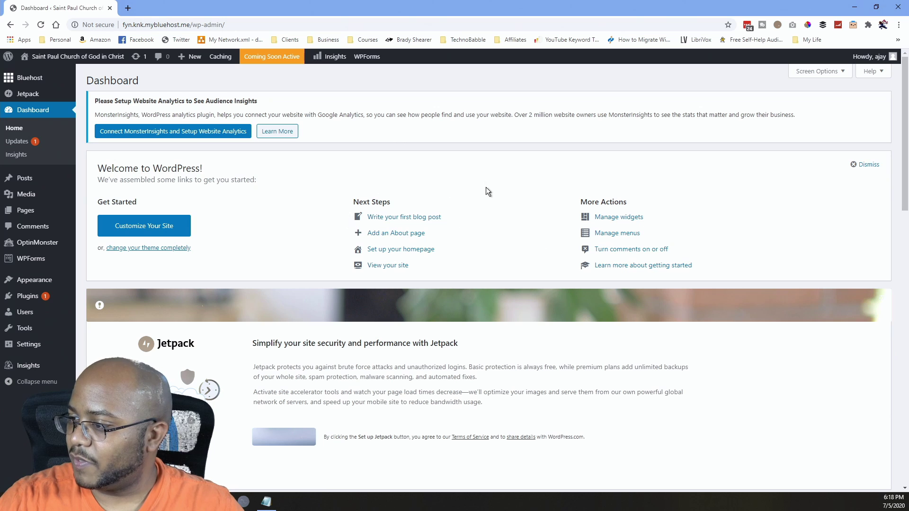
scroll(426, 260, down, 2)
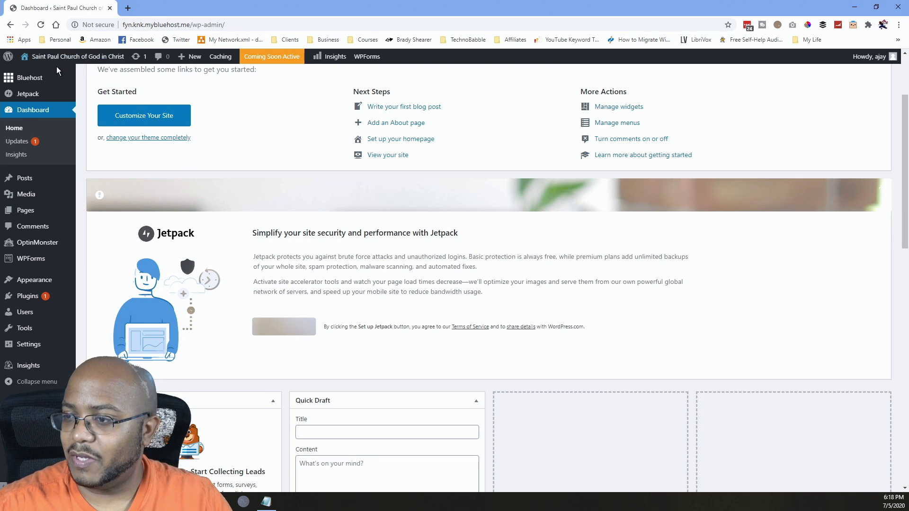
mouse_move(45, 67)
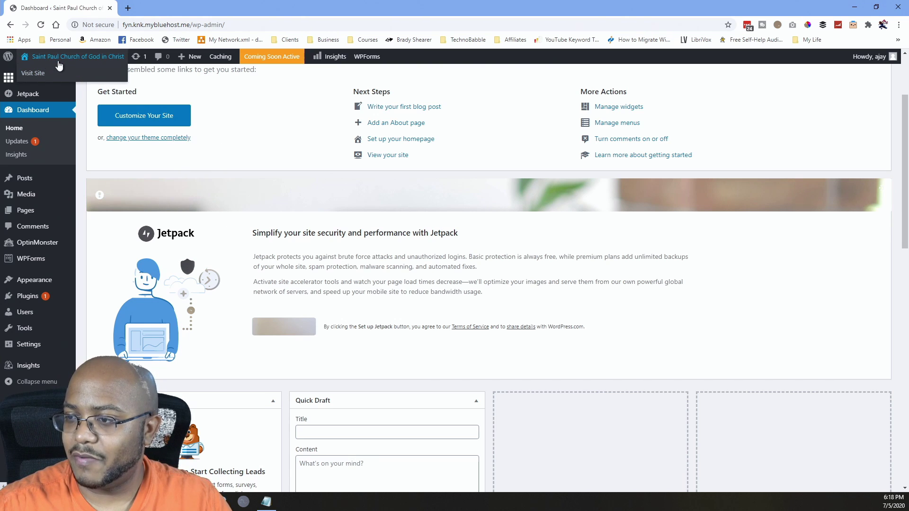
ctrl+click(34, 74)
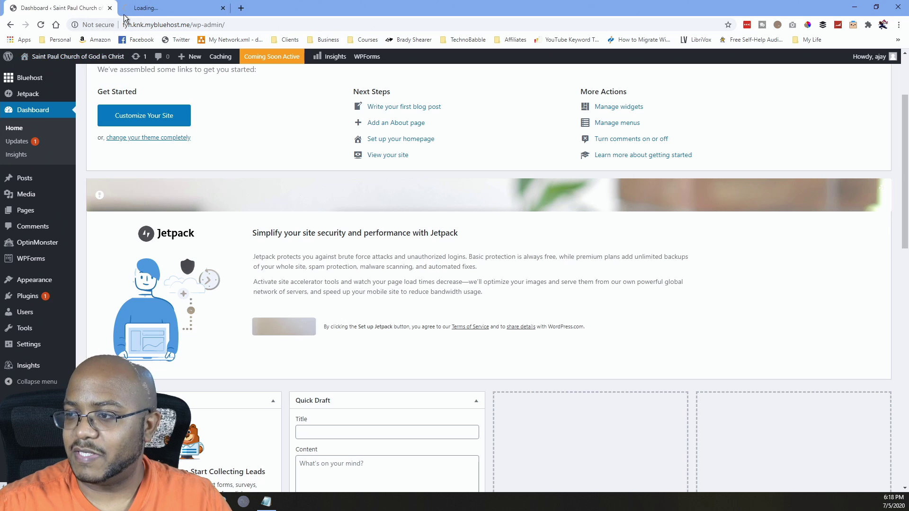
Load the site URL in an incognito window to confirm visitors see only Coming Soon, then close it.
click(138, 8)
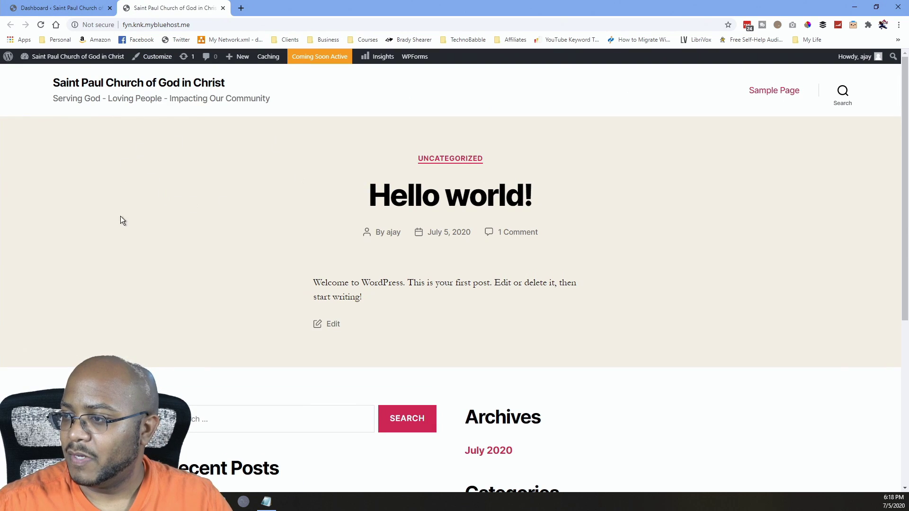
scroll(362, 305, down, 5)
scroll(373, 307, up, 6)
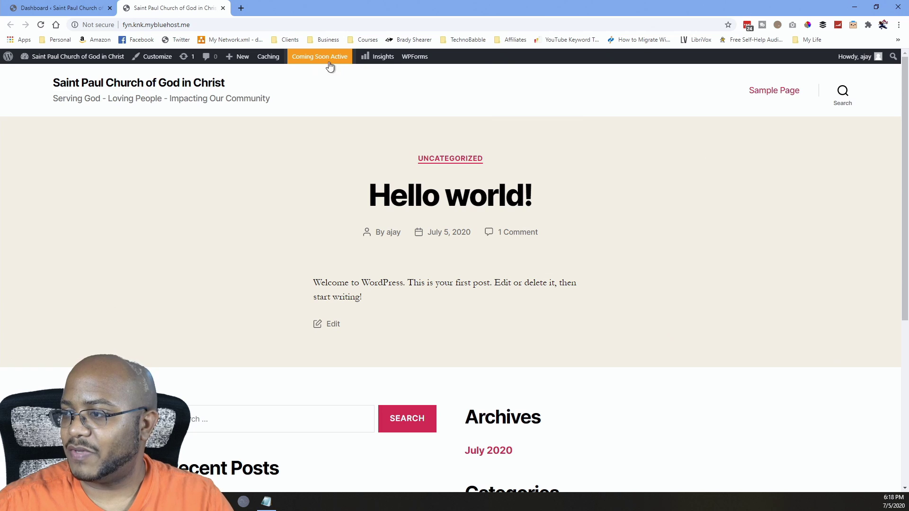
click(192, 25)
key(ctrl+c)
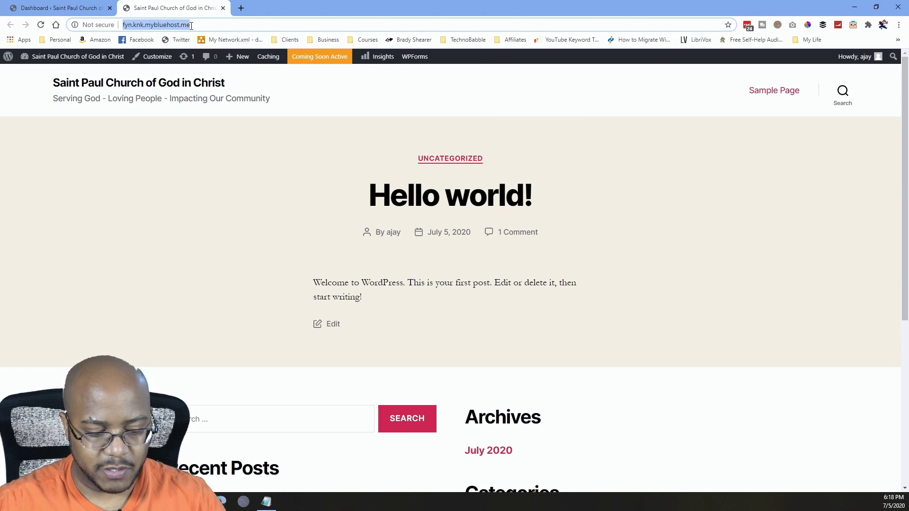
click(898, 25)
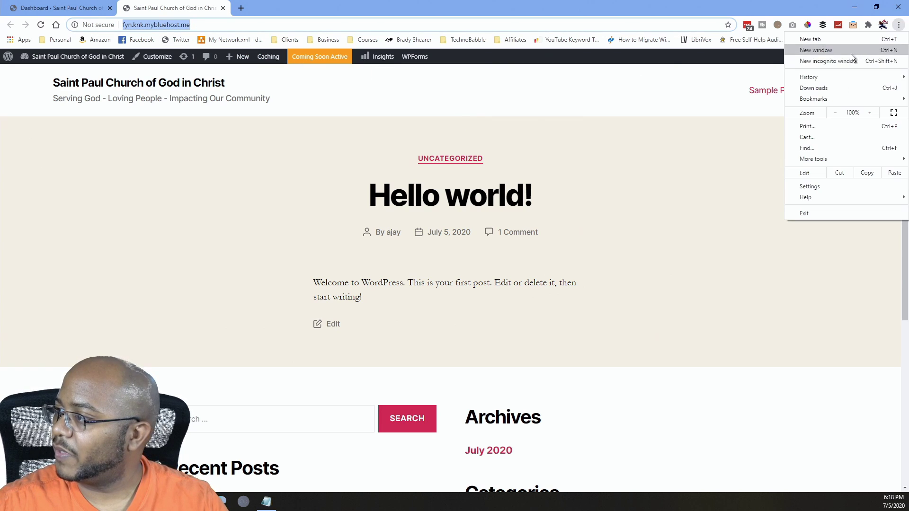
click(839, 59)
key(ctrl+v)
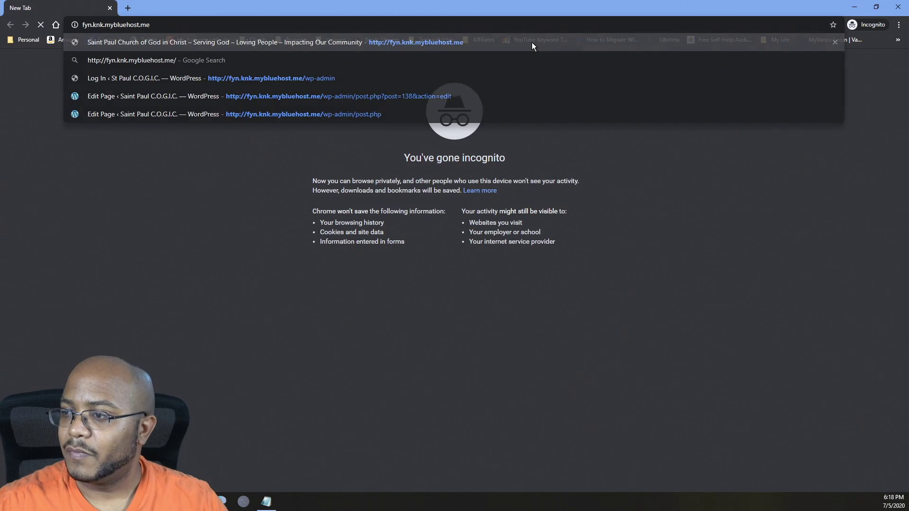
key(Return)
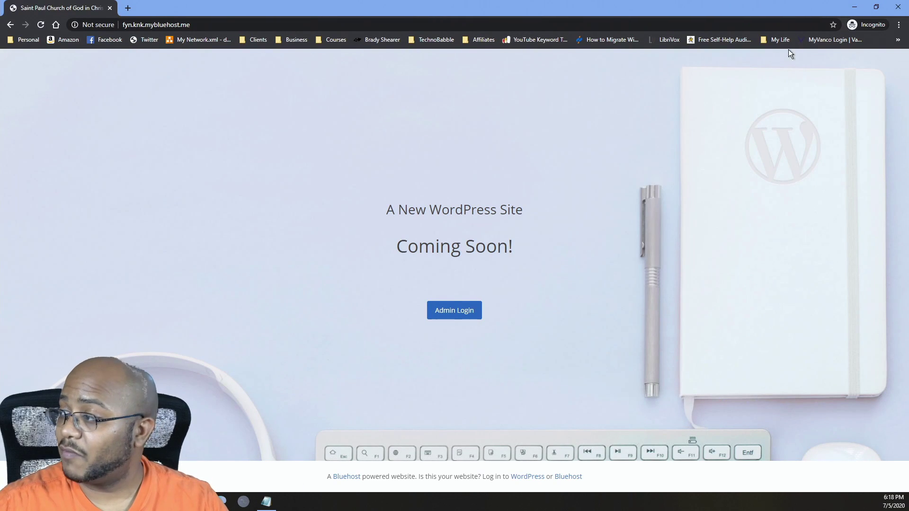
click(888, 8)
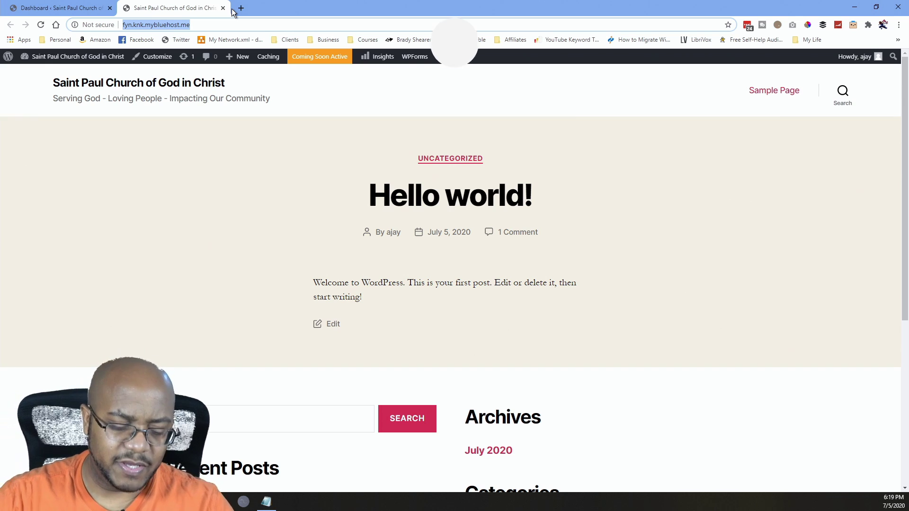
Search Envato Elements' WordPress category for 'church'.
text(elements.envato.com)
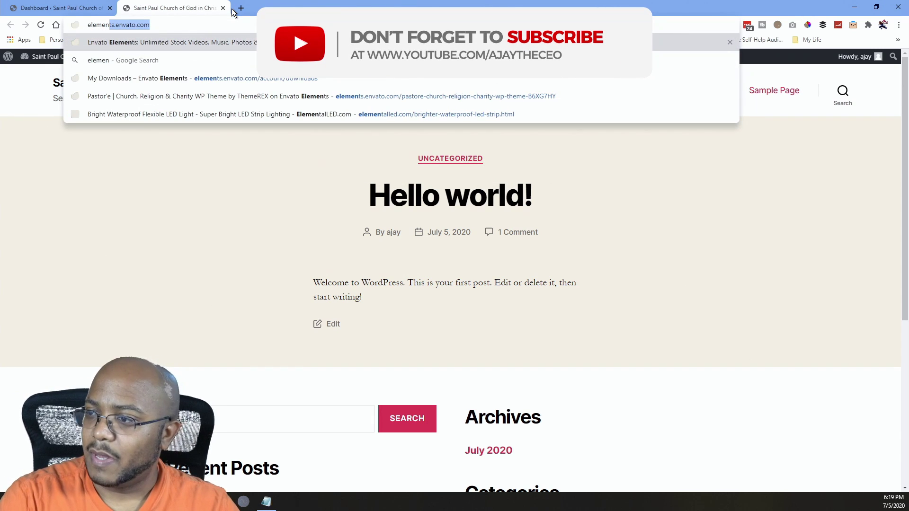
key(Return)
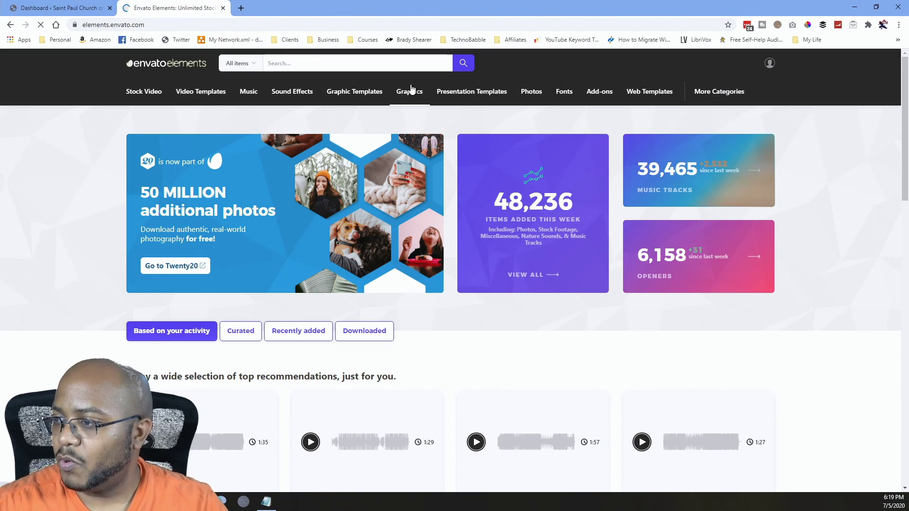
click(249, 71)
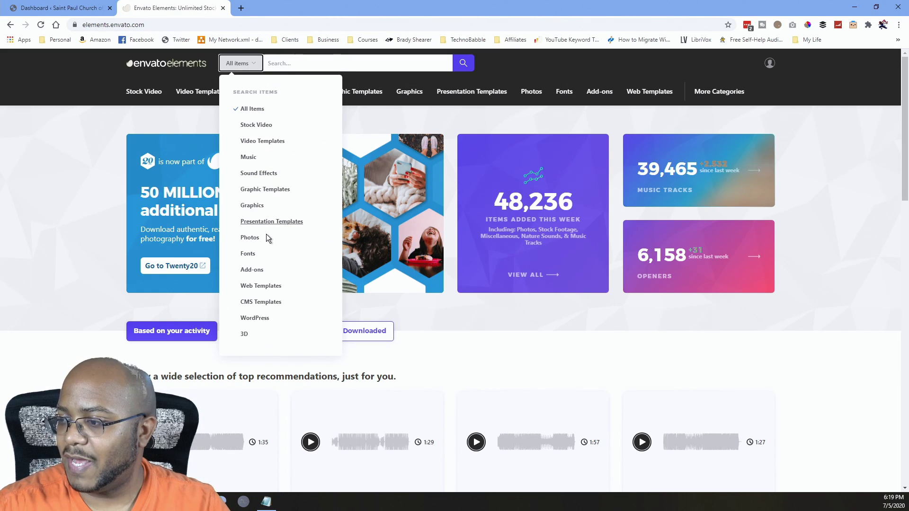
click(257, 318)
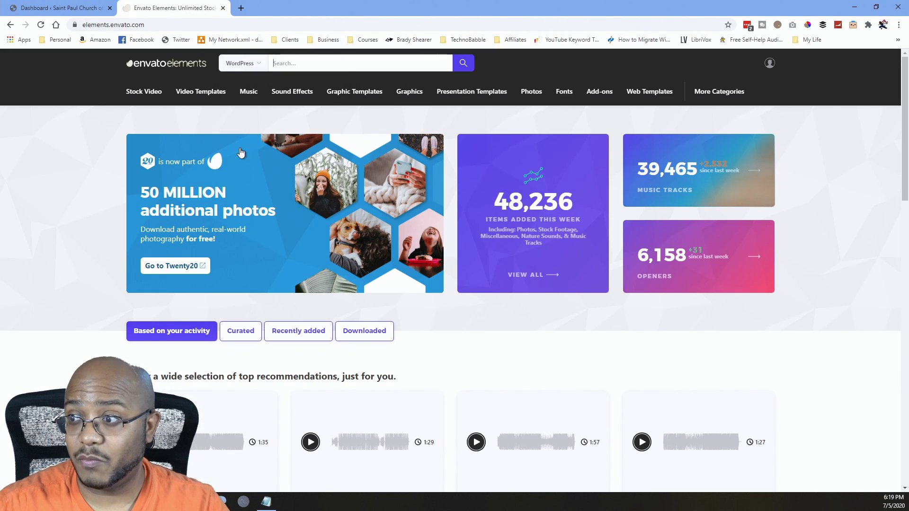
click(306, 65)
text(church)
key(Return)
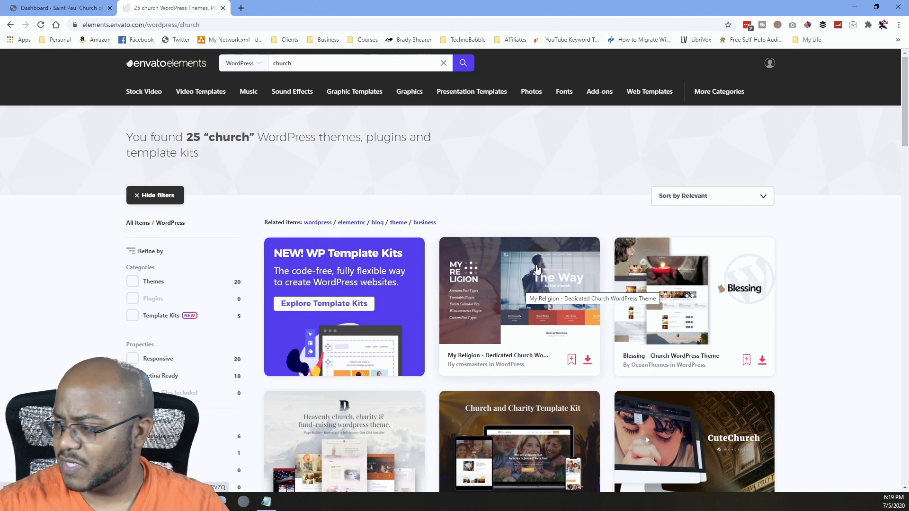
Open Divinity, Holy, CuteChurch, Pastor'e, Faith & Hope, ChurchWP and Planet Shakers in background tabs.
scroll(536, 269, down, 2)
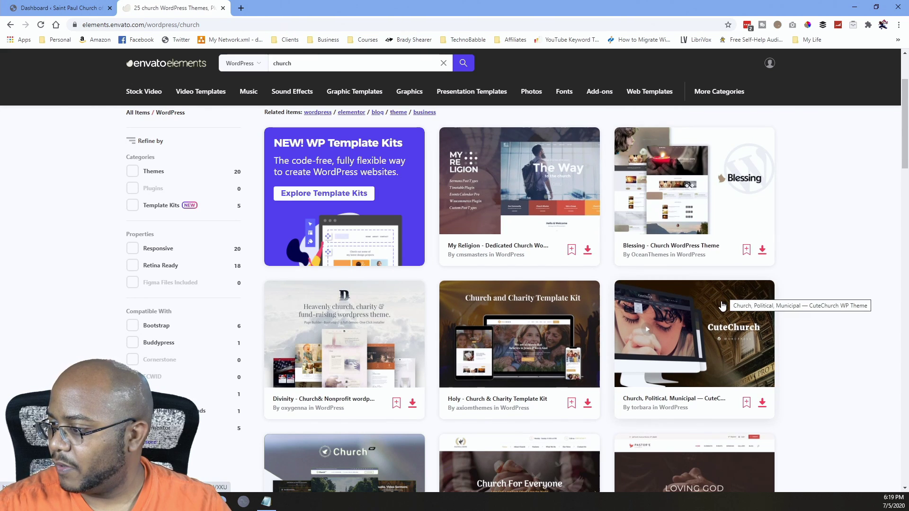
scroll(721, 305, down, 2)
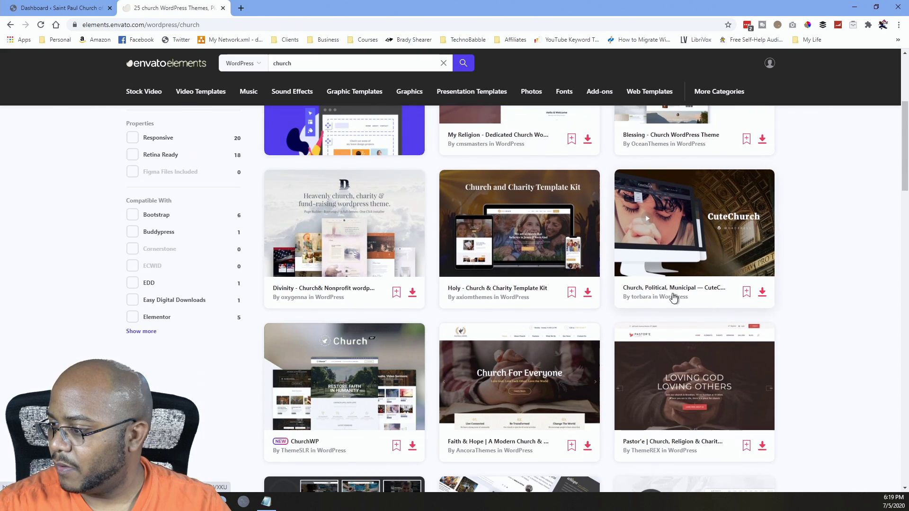
middle_click(368, 244)
middle_click(519, 237)
middle_click(695, 287)
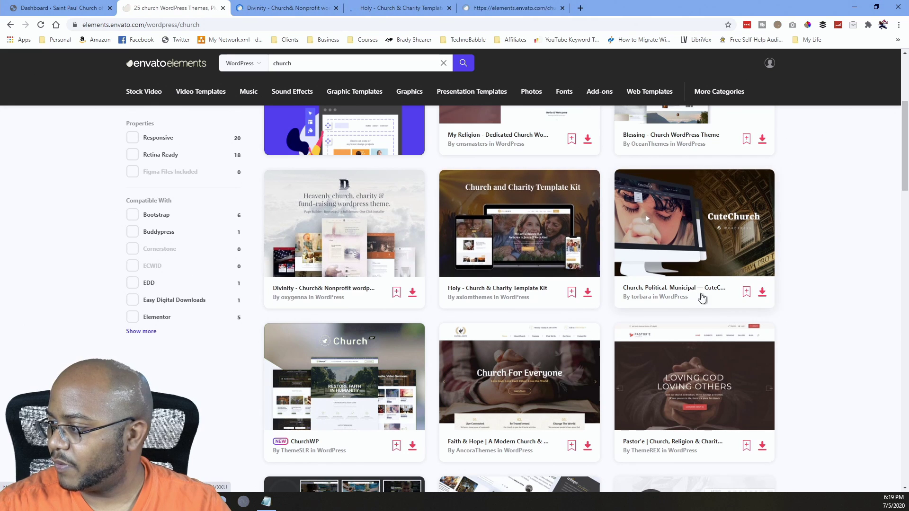
scroll(701, 297, down, 2)
middle_click(691, 269)
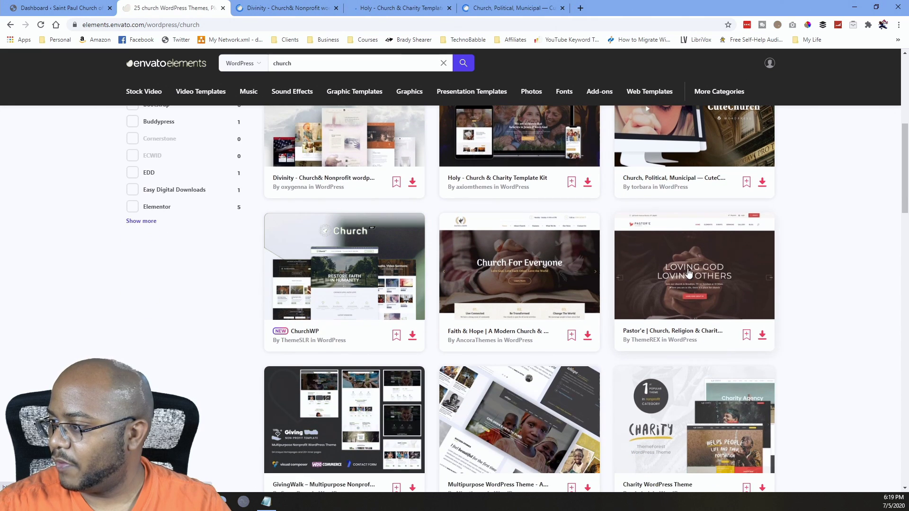
middle_click(539, 267)
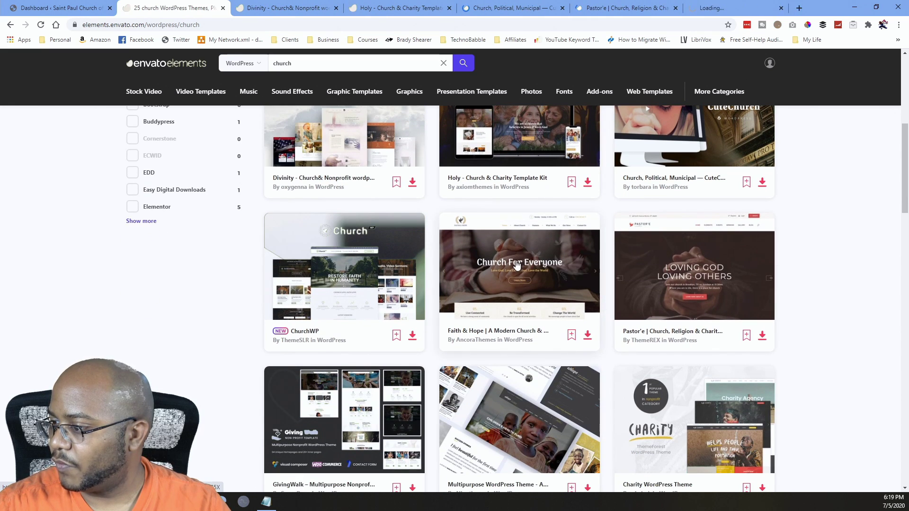
middle_click(361, 269)
scroll(321, 313, down, 2)
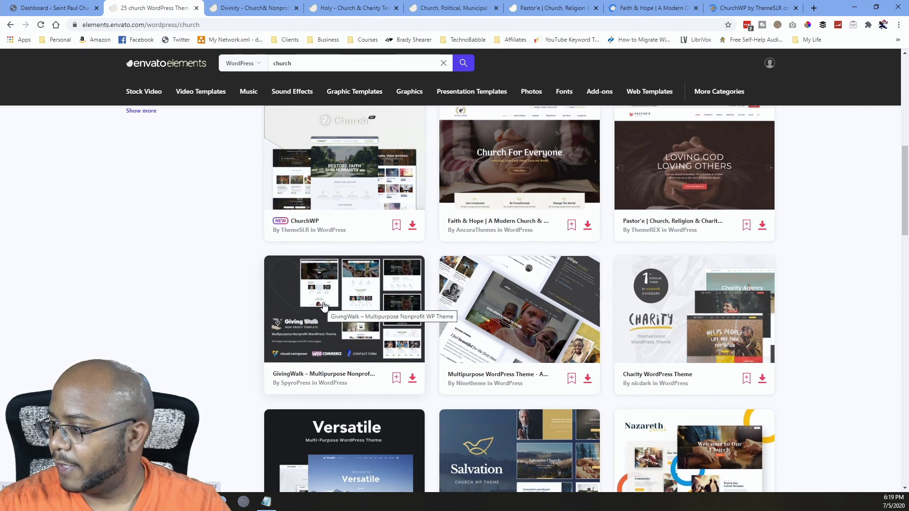
scroll(324, 305, down, 6)
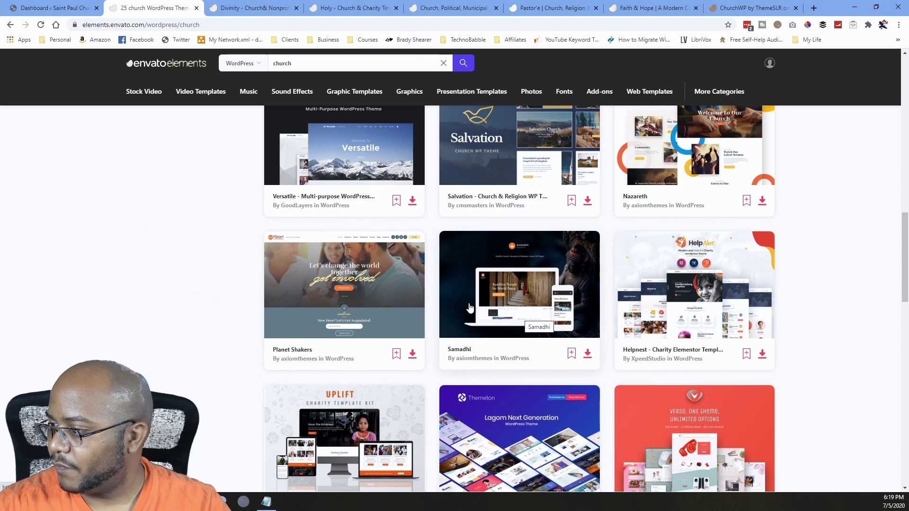
middle_click(373, 287)
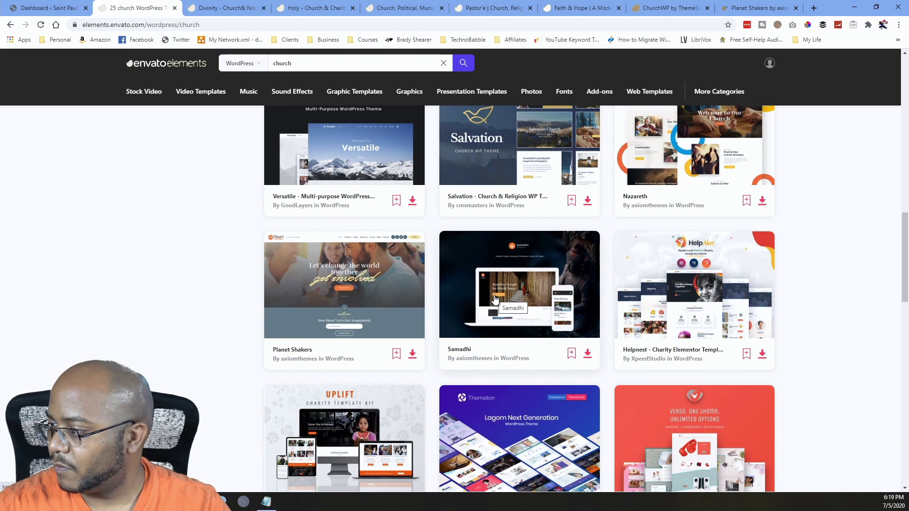
scroll(492, 298, down, 2)
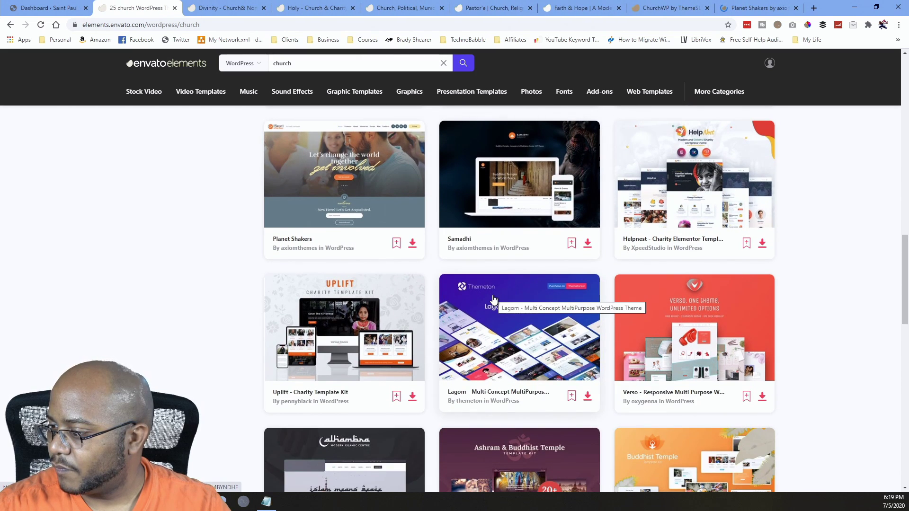
scroll(492, 299, down, 4)
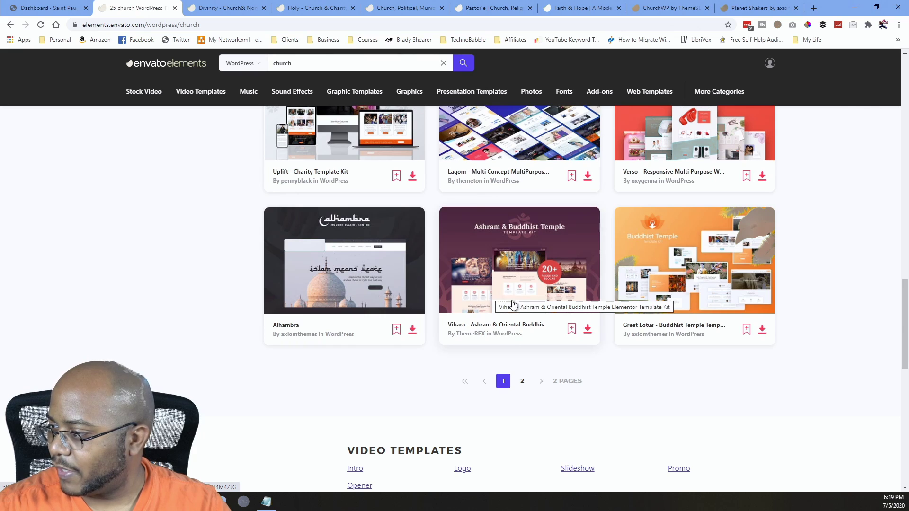
scroll(512, 304, up, 20)
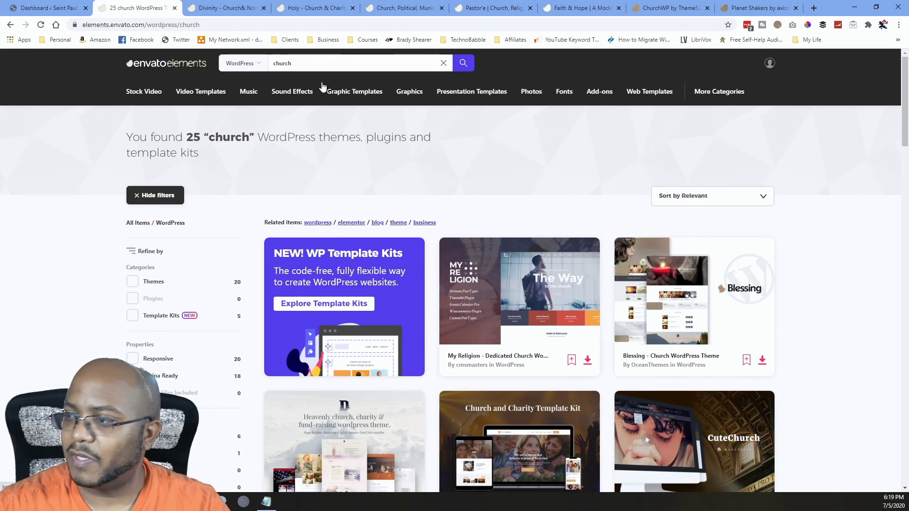
Open Divinity's live preview and browse its Songs, Psalms, Acts, Genesis and Kings demo layouts.
click(226, 8)
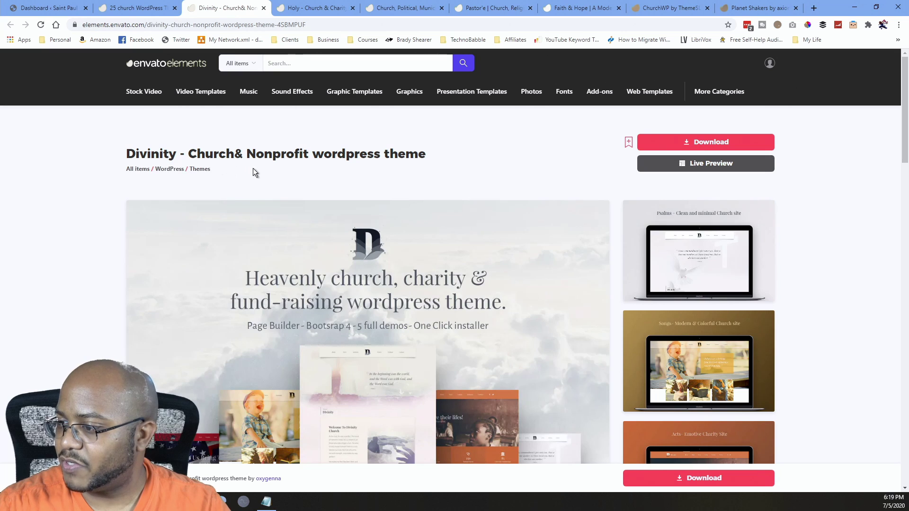
scroll(251, 166, down, 2)
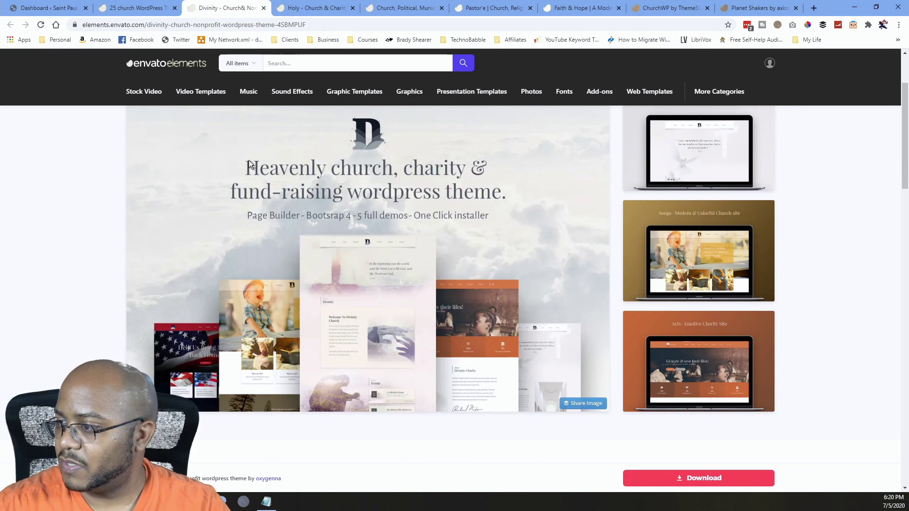
scroll(248, 160, up, 2)
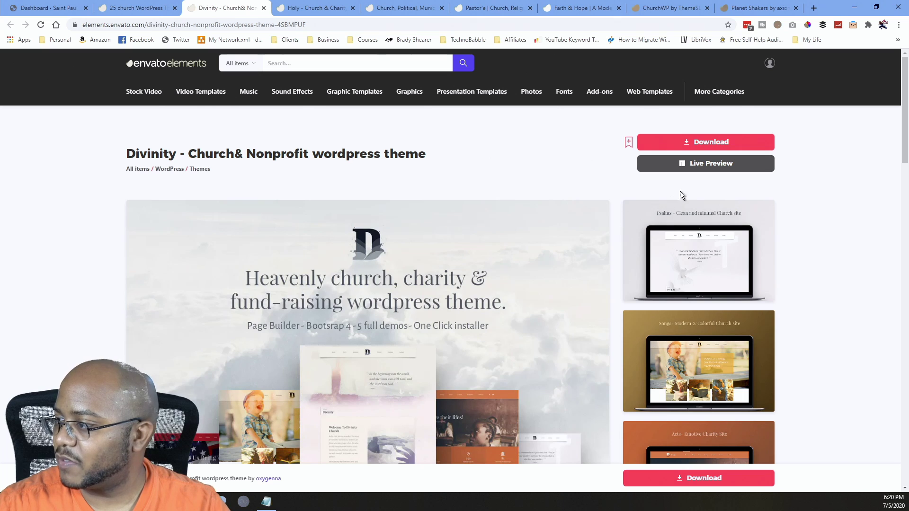
click(711, 169)
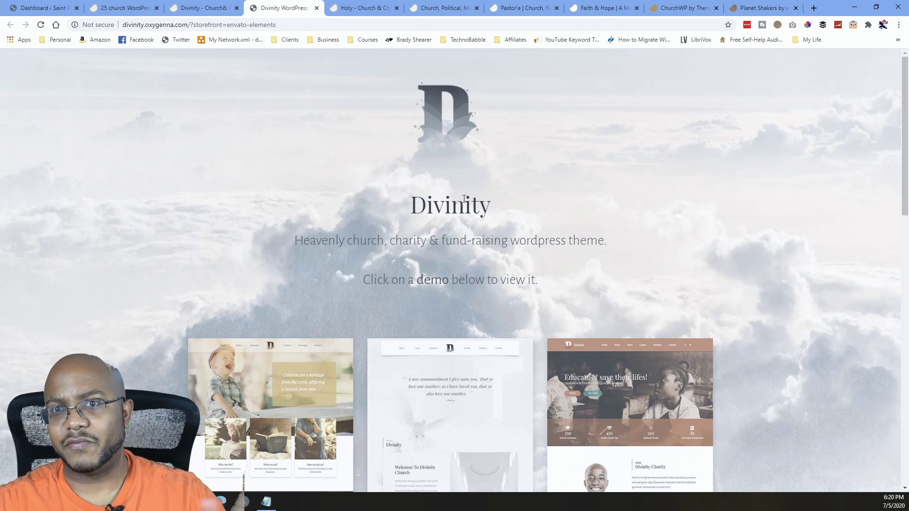
scroll(516, 263, down, 5)
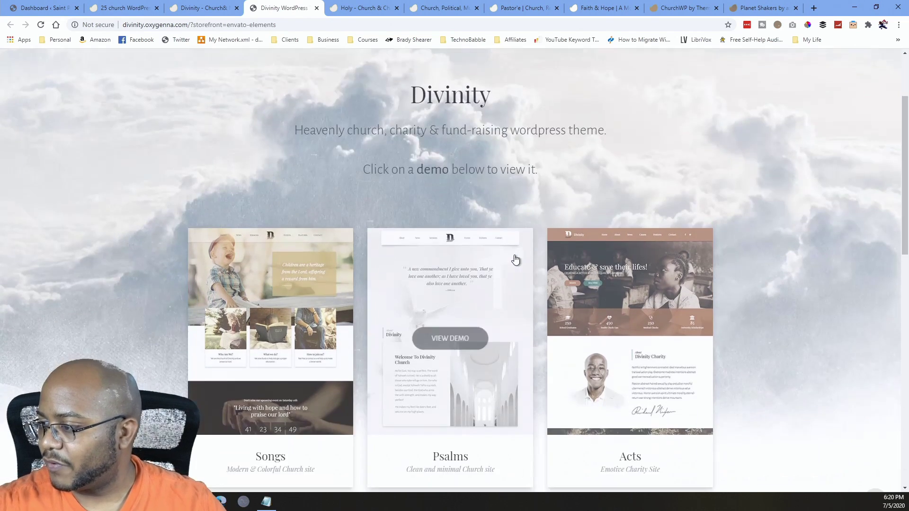
scroll(456, 193, down, 5)
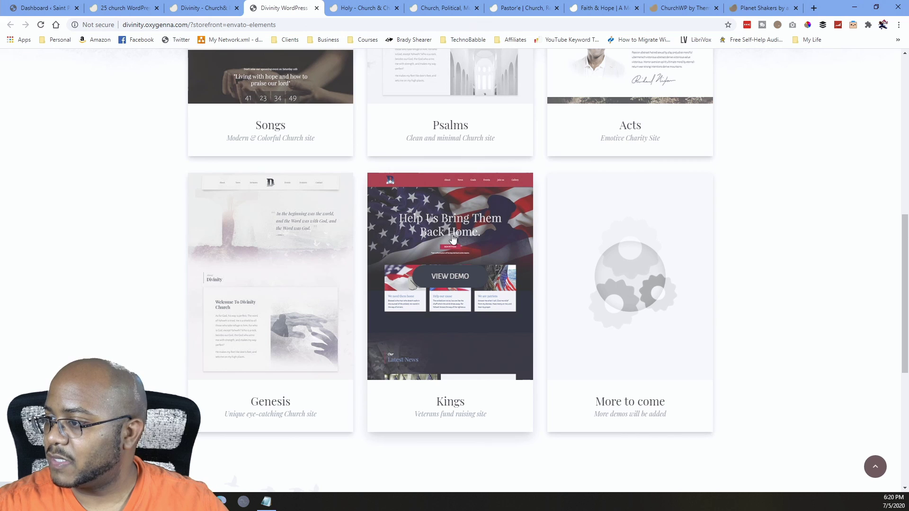
scroll(452, 239, up, 2)
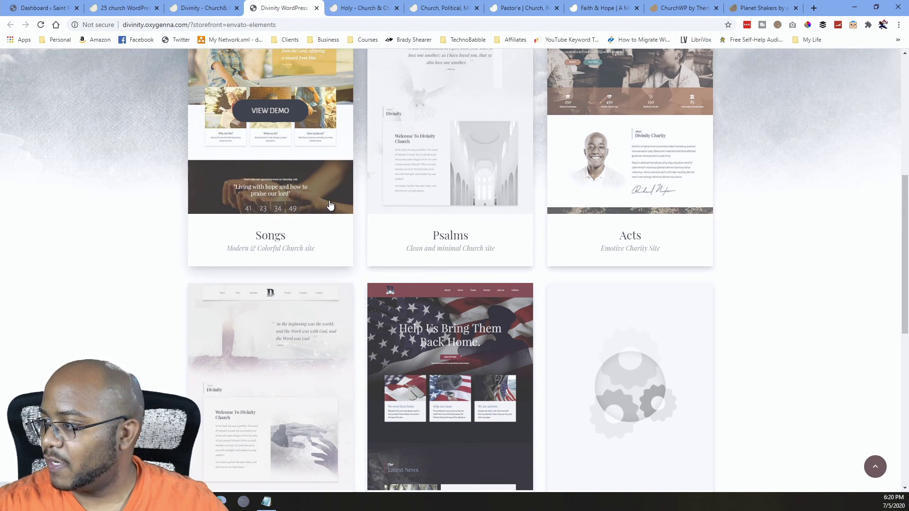
Open the Songs demo and look over its About, Sermons, Events and Features menus.
click(285, 125)
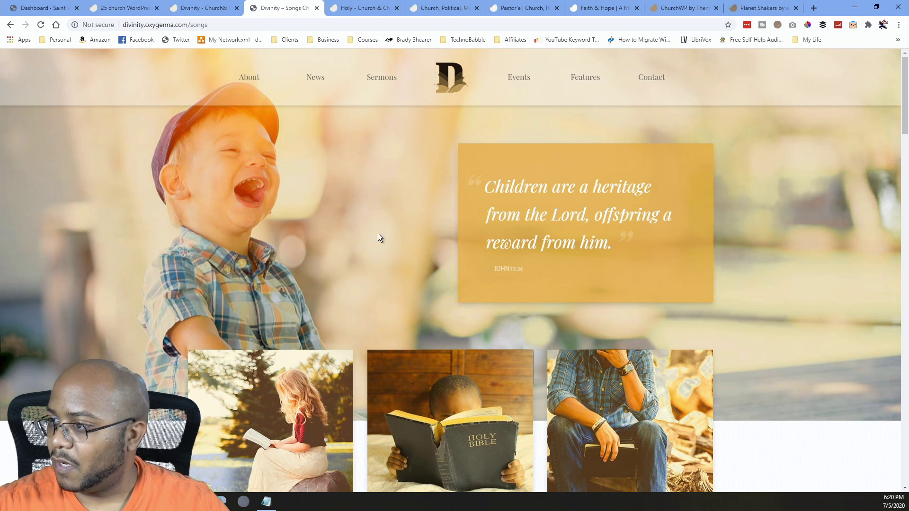
mouse_move(261, 85)
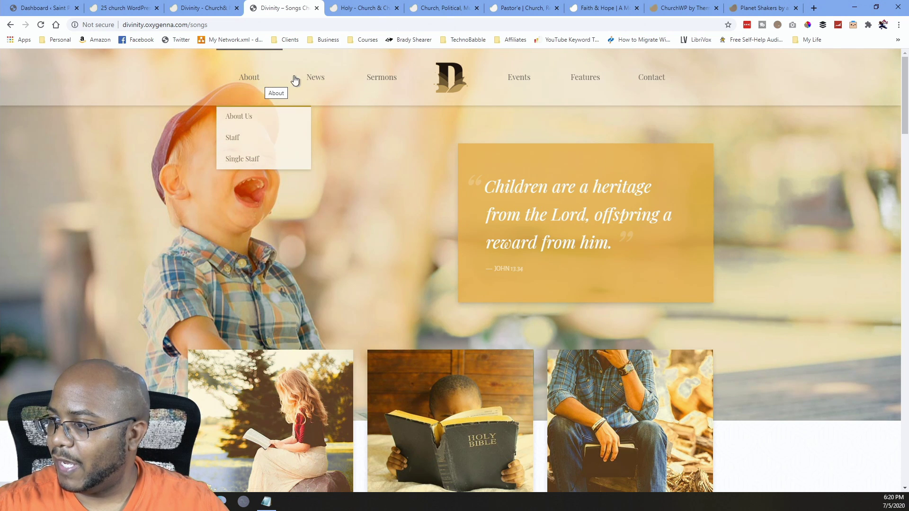
mouse_move(375, 81)
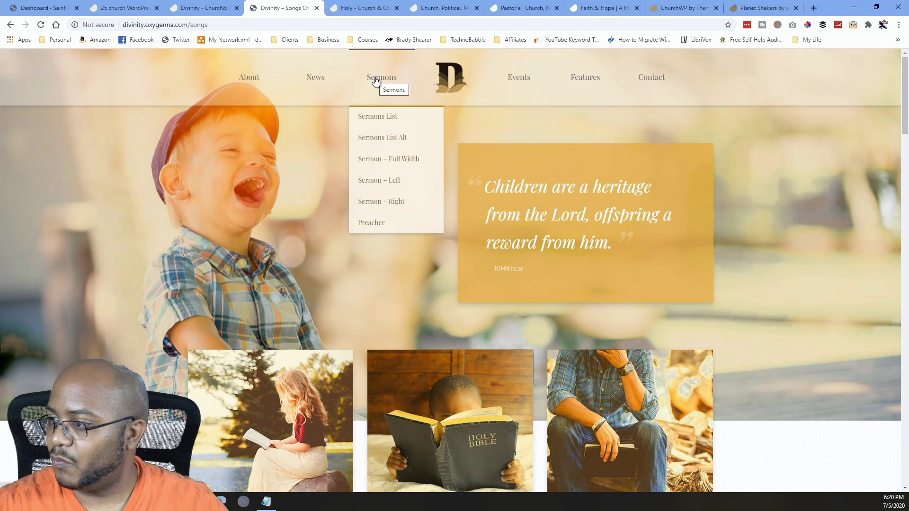
mouse_move(516, 81)
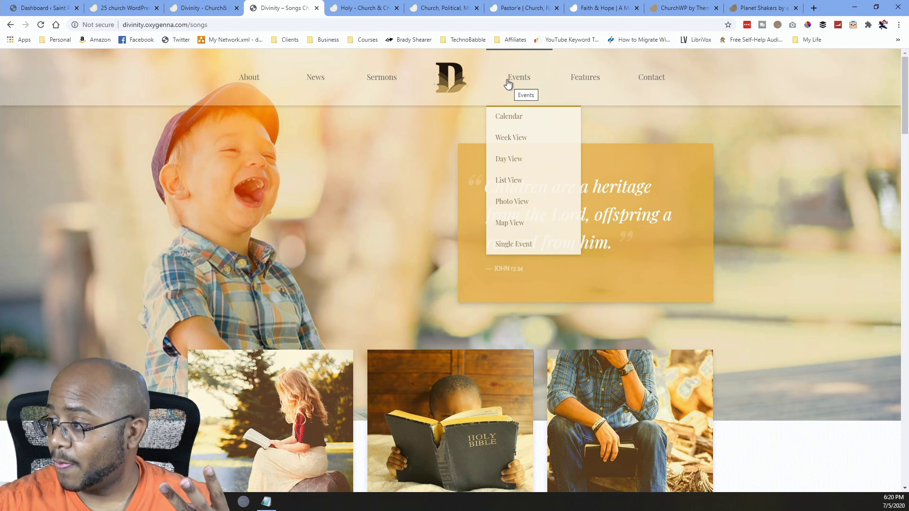
mouse_move(575, 81)
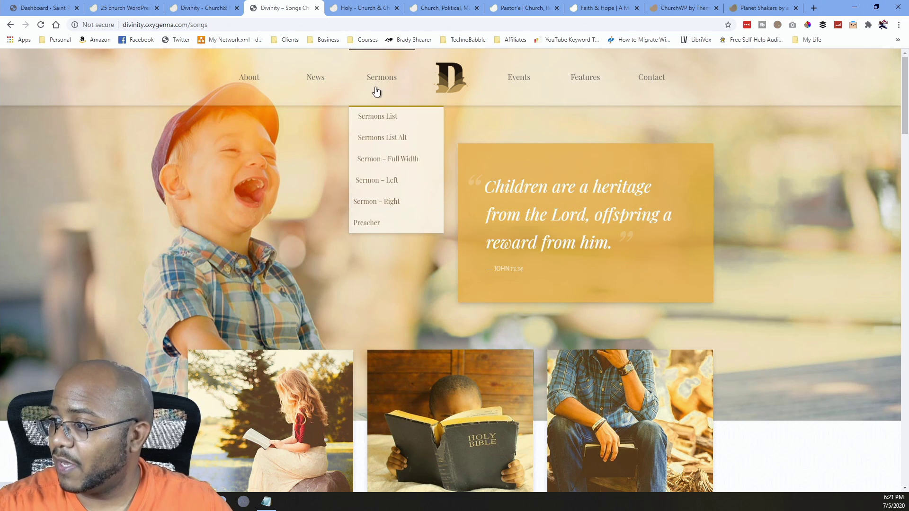
Open the Songs demo's Sermons List and scroll through its six latest sermons.
click(376, 118)
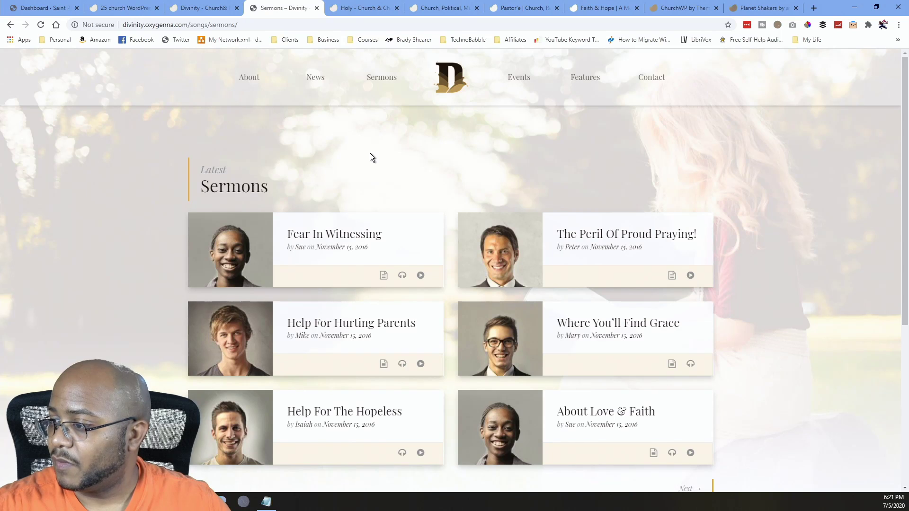
scroll(400, 220, down, 5)
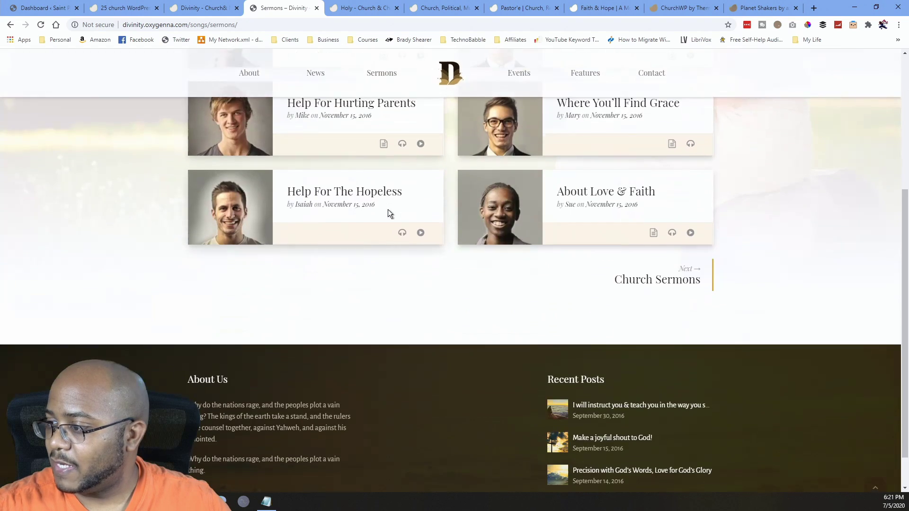
scroll(509, 280, up, 5)
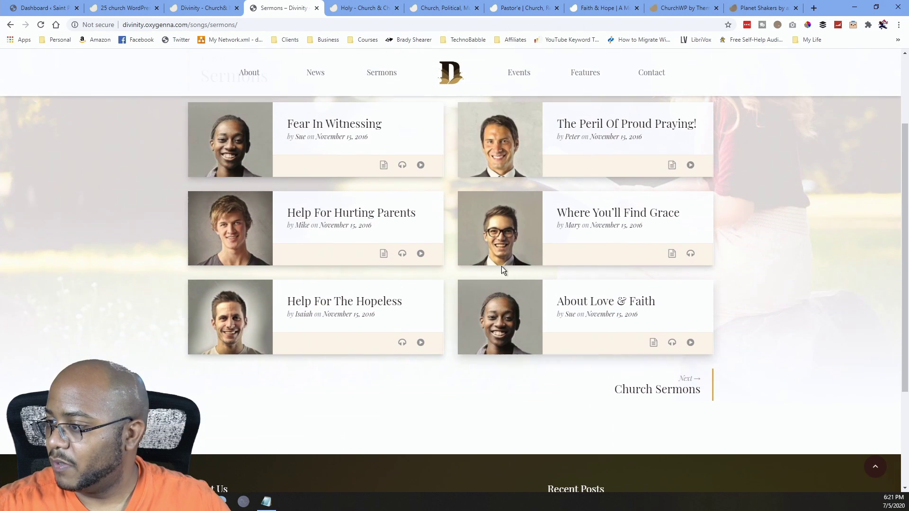
scroll(564, 306, down, 3)
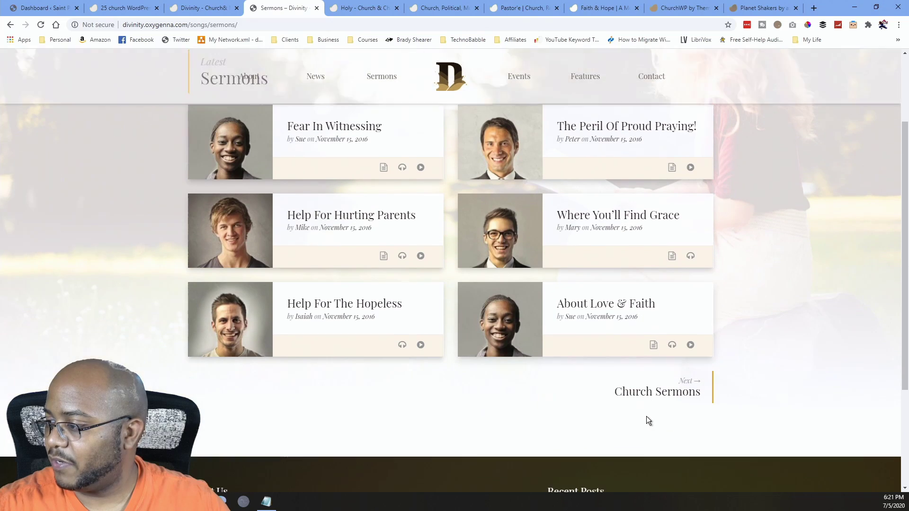
scroll(396, 308, up, 3)
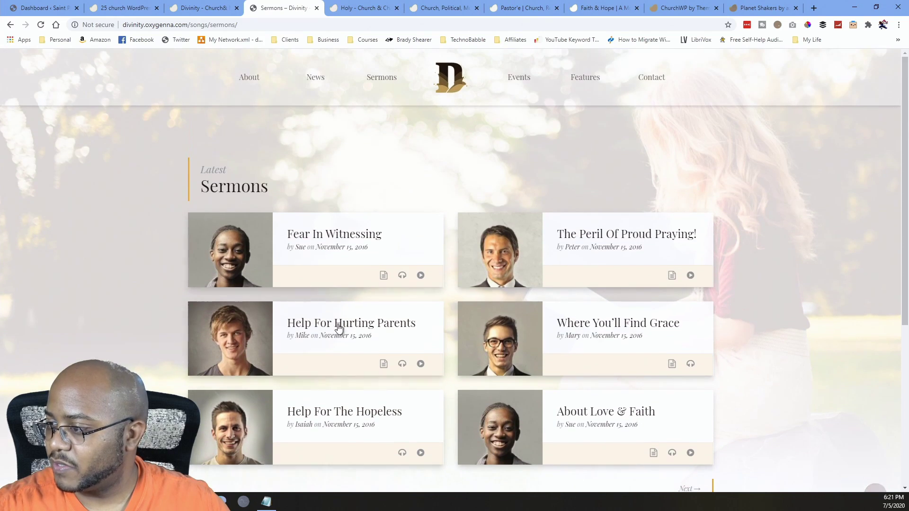
scroll(432, 349, down, 6)
scroll(436, 353, up, 6)
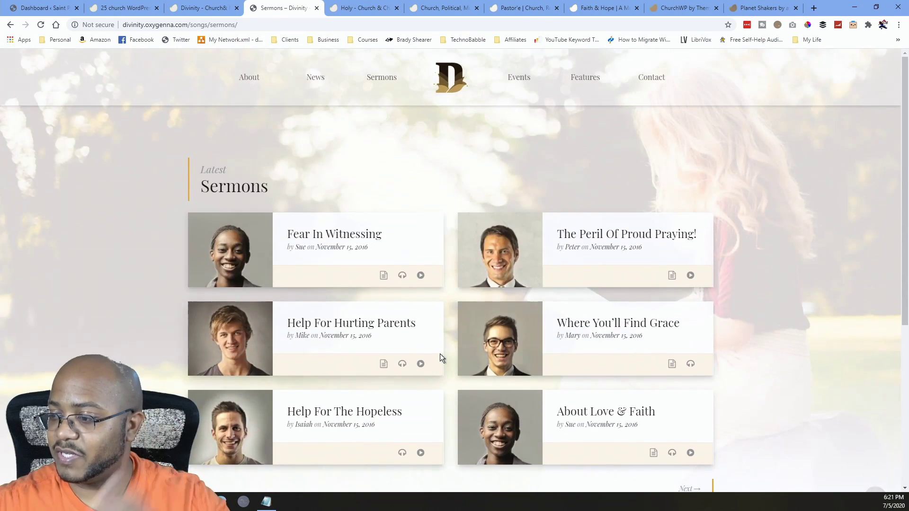
scroll(444, 359, down, 6)
scroll(431, 353, up, 6)
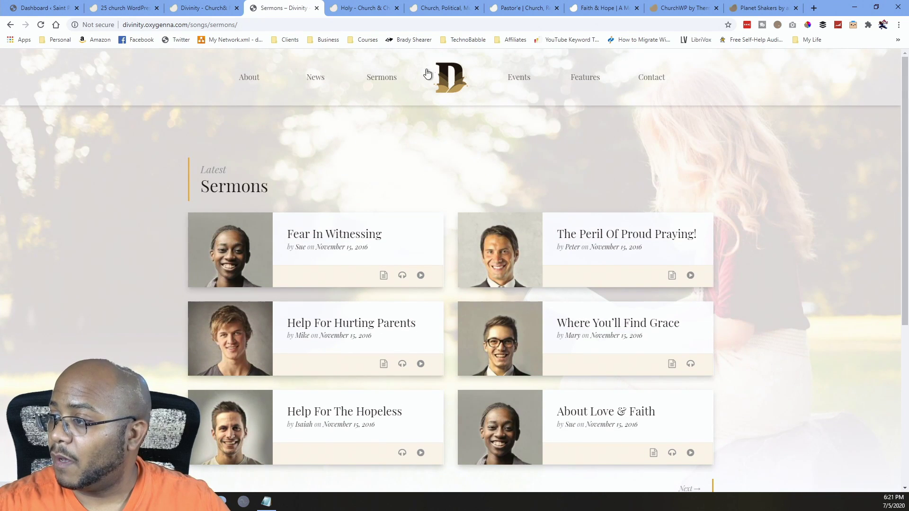
Open the alternate sermons list layout from the Sermons menu and scroll through it.
mouse_move(381, 80)
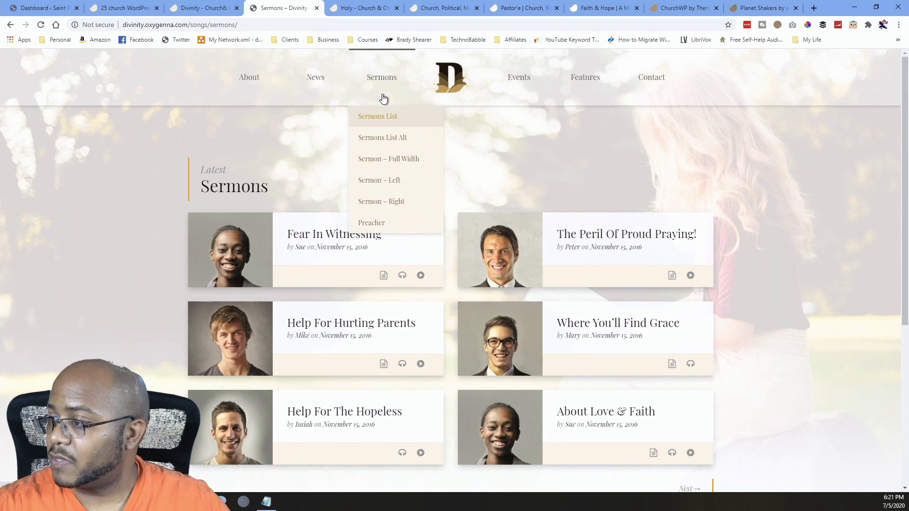
click(393, 139)
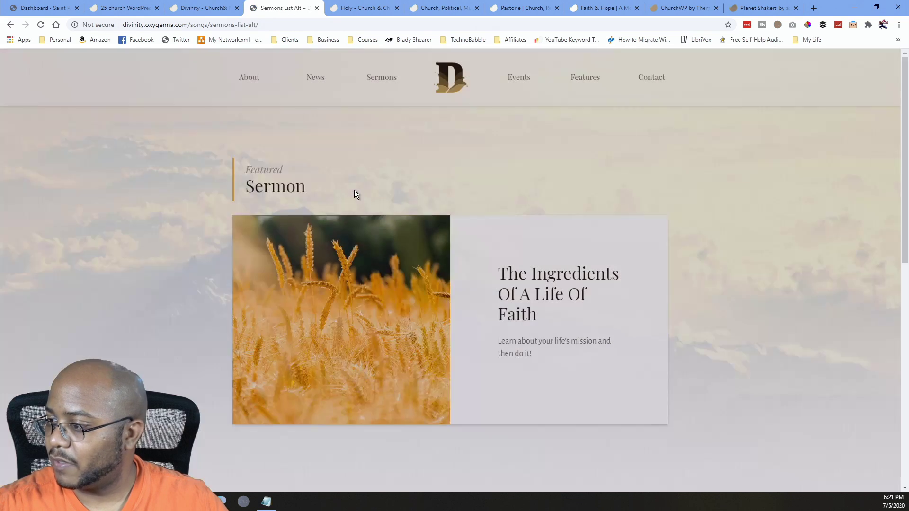
scroll(356, 188, down, 10)
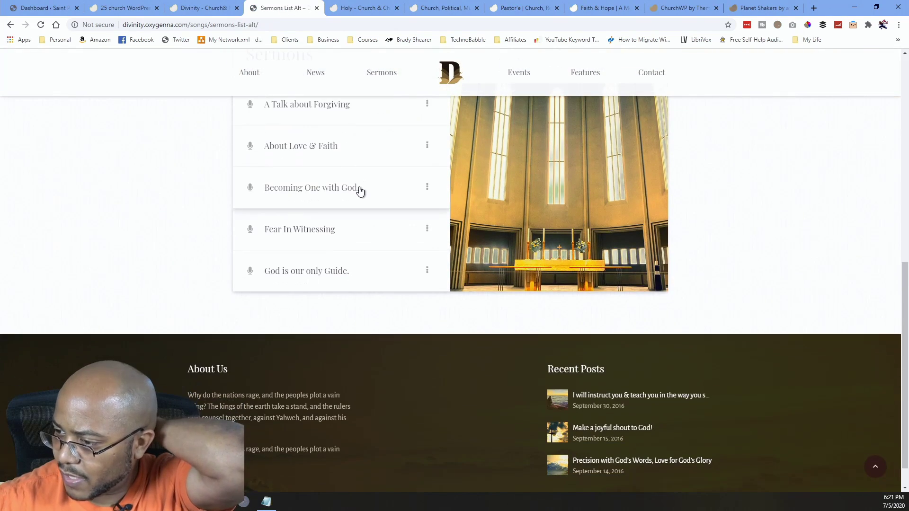
scroll(360, 190, up, 10)
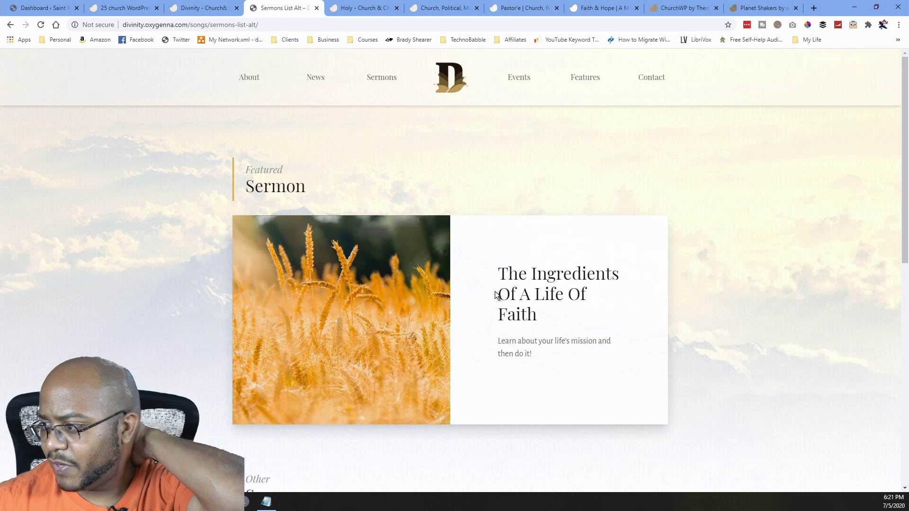
scroll(481, 282, down, 5)
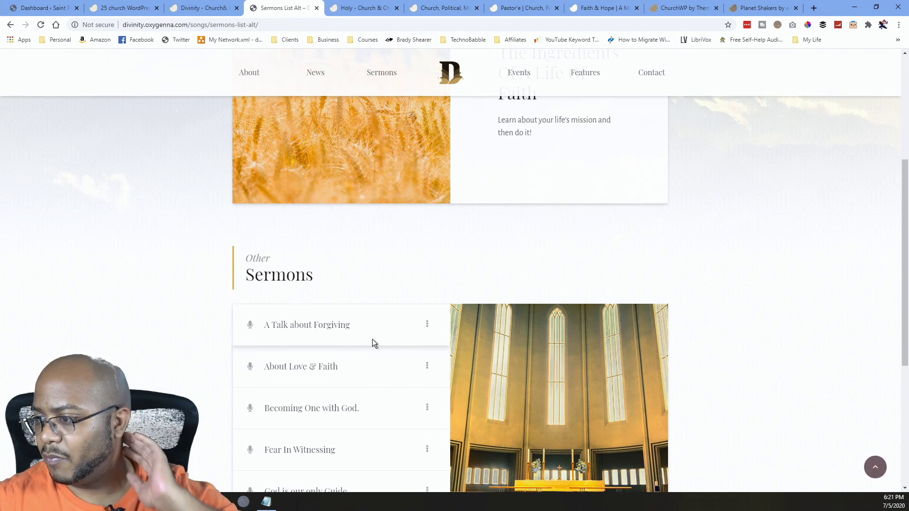
scroll(371, 343, down, 5)
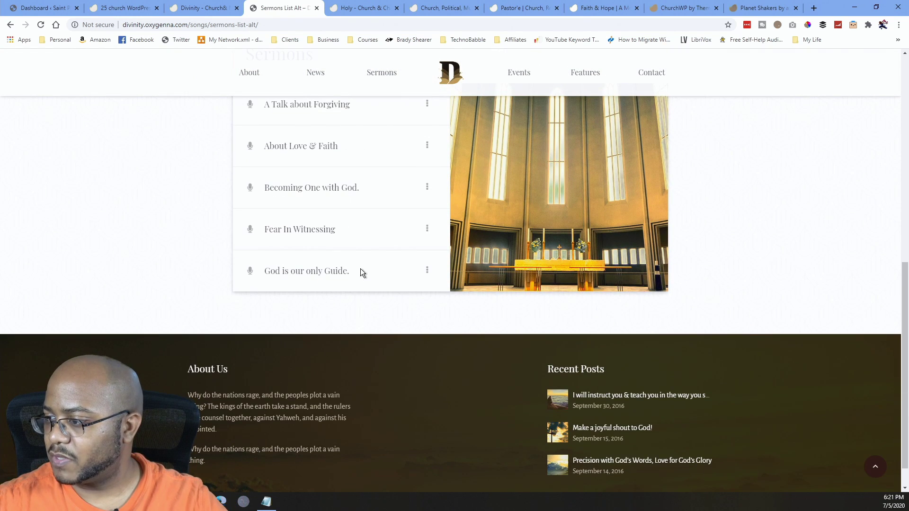
scroll(367, 276, up, 2)
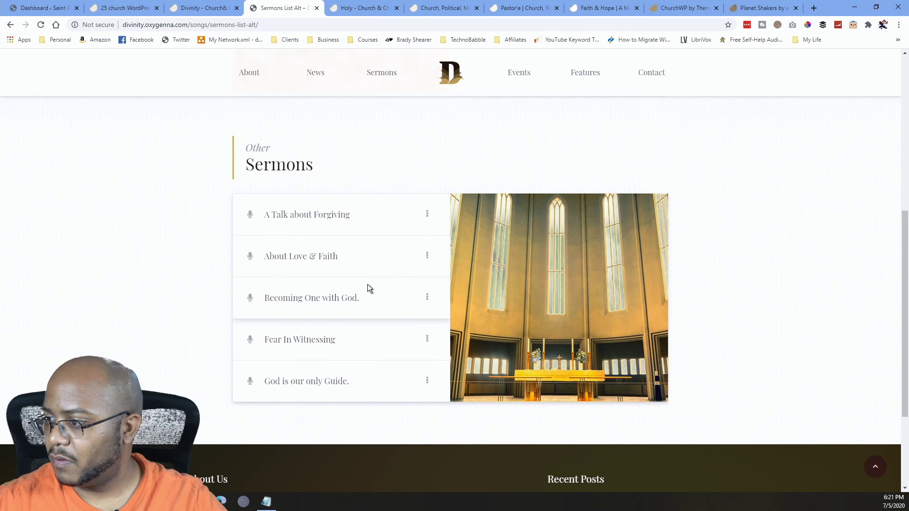
scroll(374, 284, up, 7)
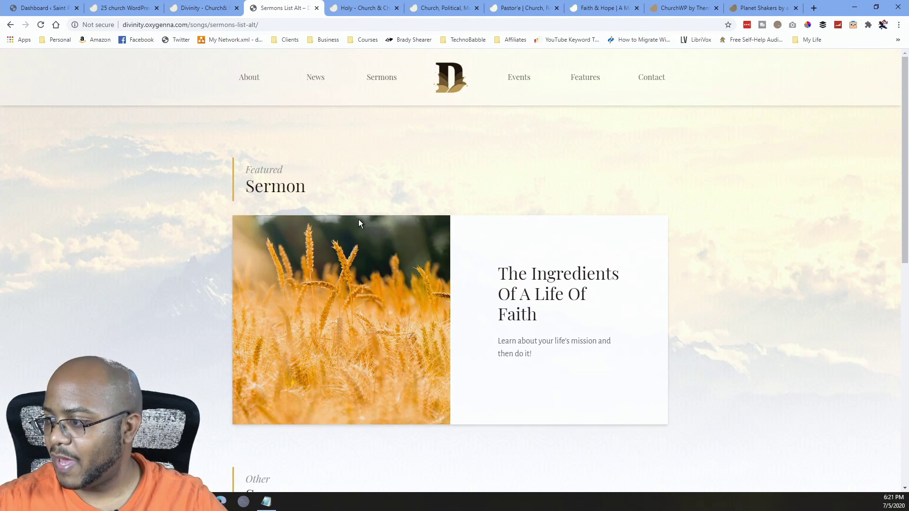
View 'The Peril Of Proud Praying!' in the full-width single sermon layout.
mouse_move(405, 86)
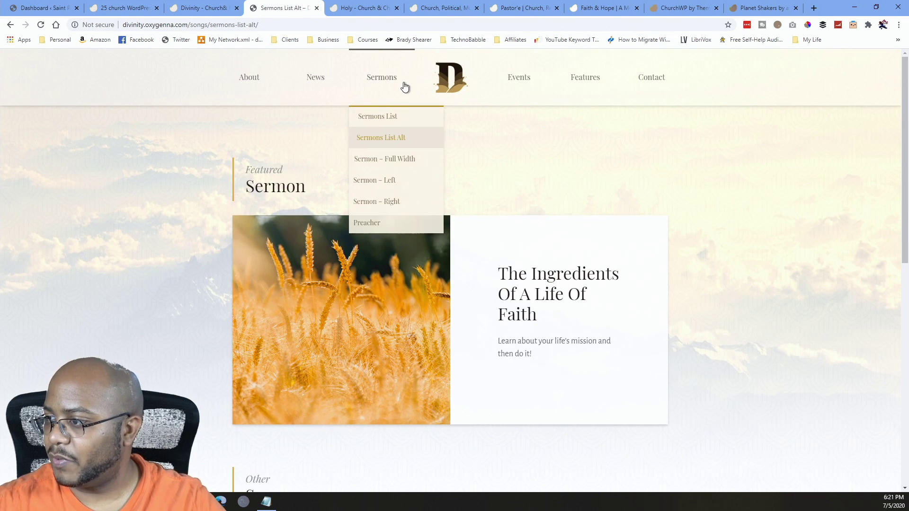
click(406, 163)
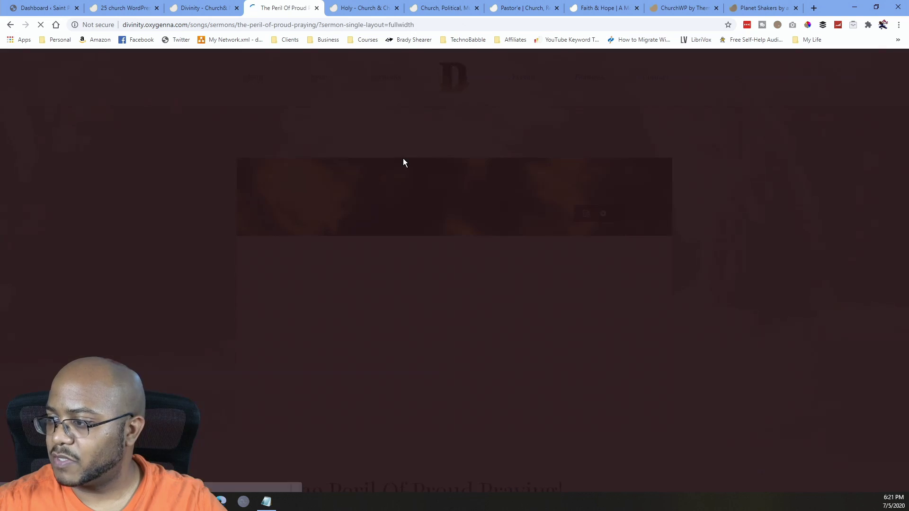
scroll(393, 237, down, 15)
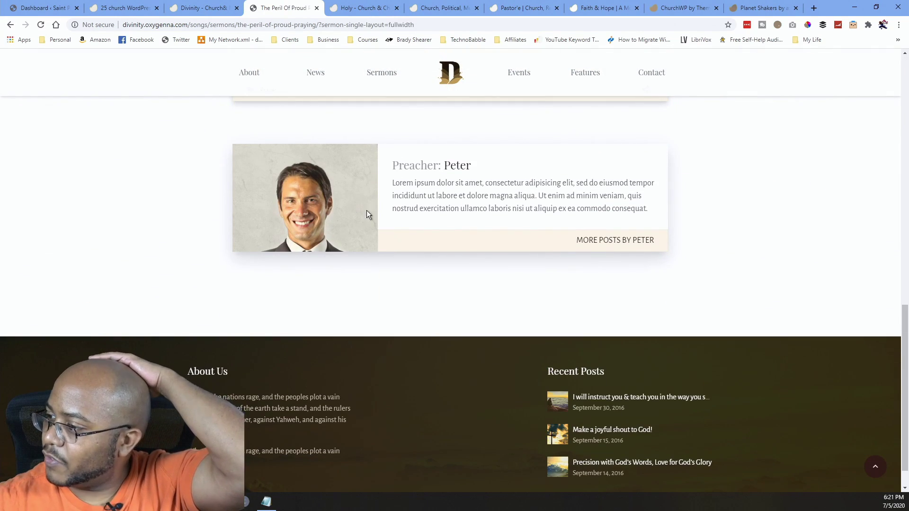
scroll(468, 255, up, 12)
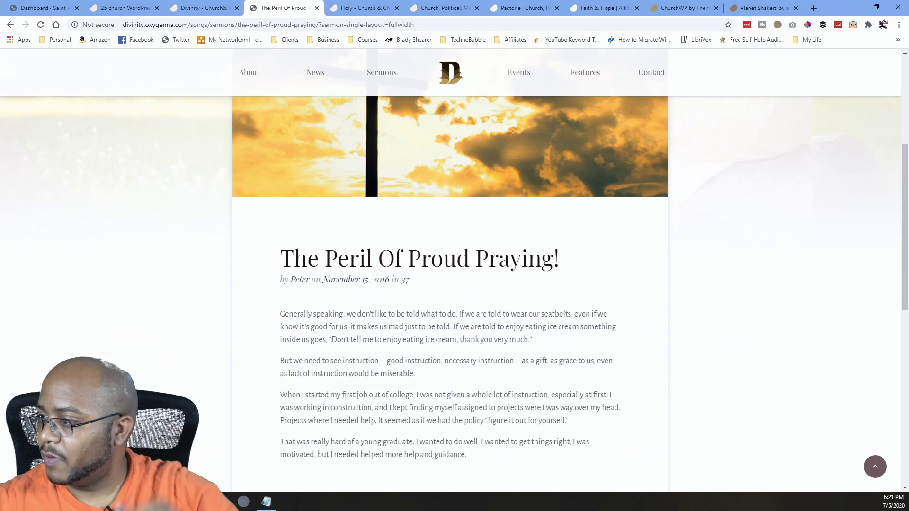
scroll(477, 260, up, 5)
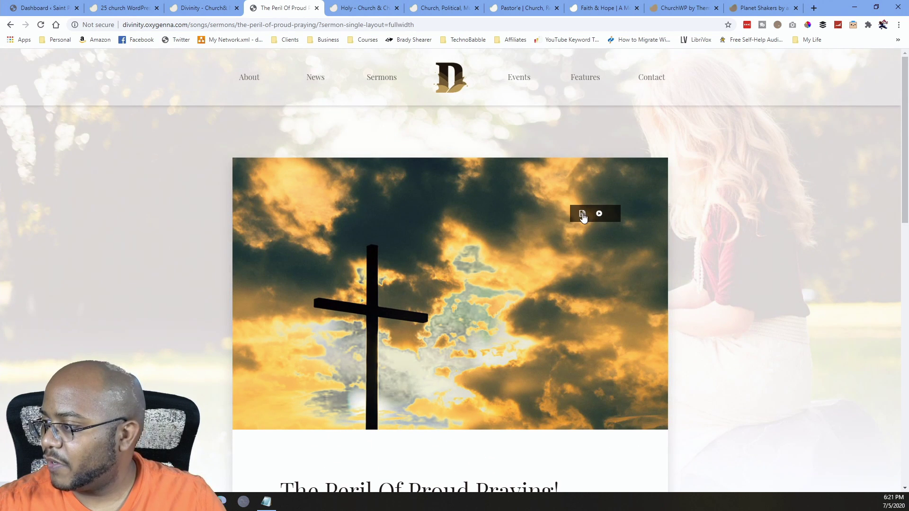
Open News > Blog and scroll through the News From Our Blog posts.
mouse_move(327, 81)
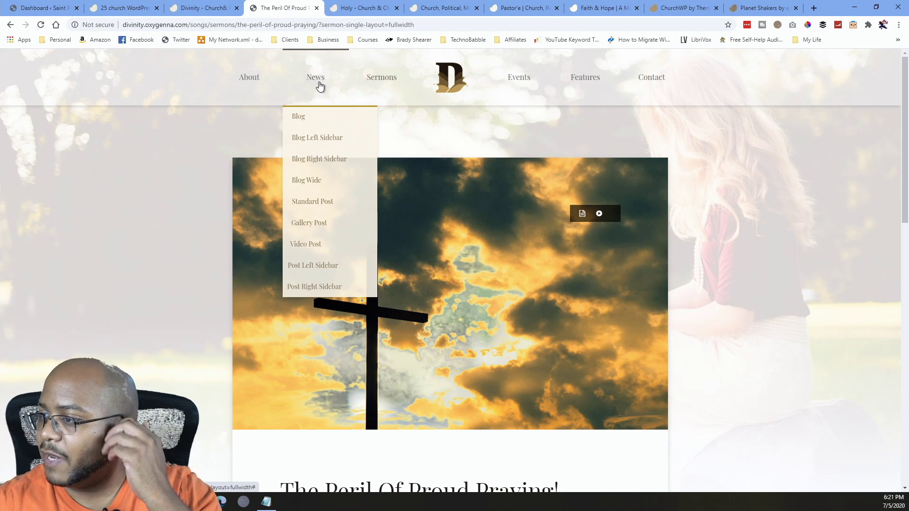
click(297, 119)
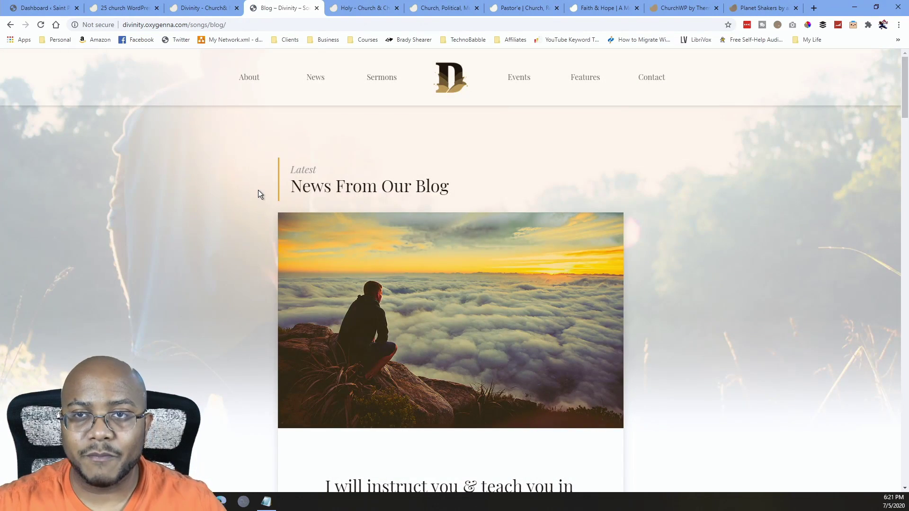
scroll(272, 191, down, 15)
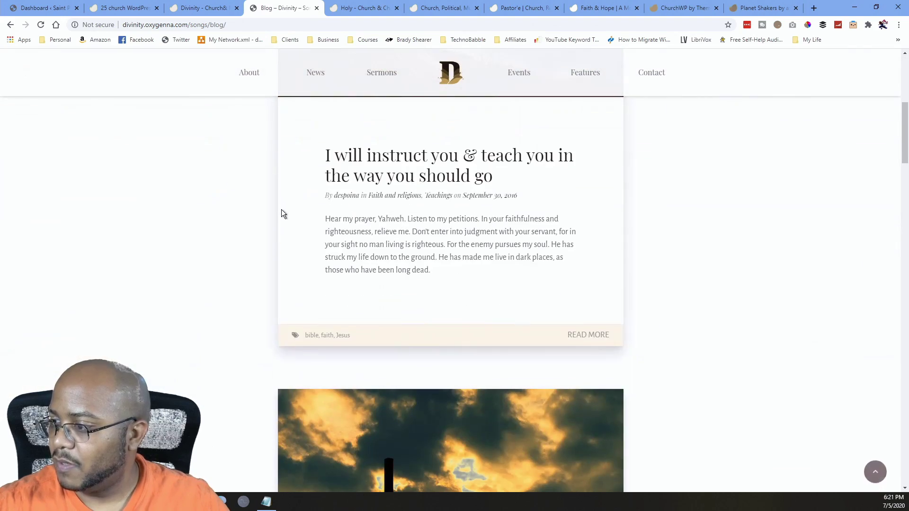
scroll(464, 249, down, 20)
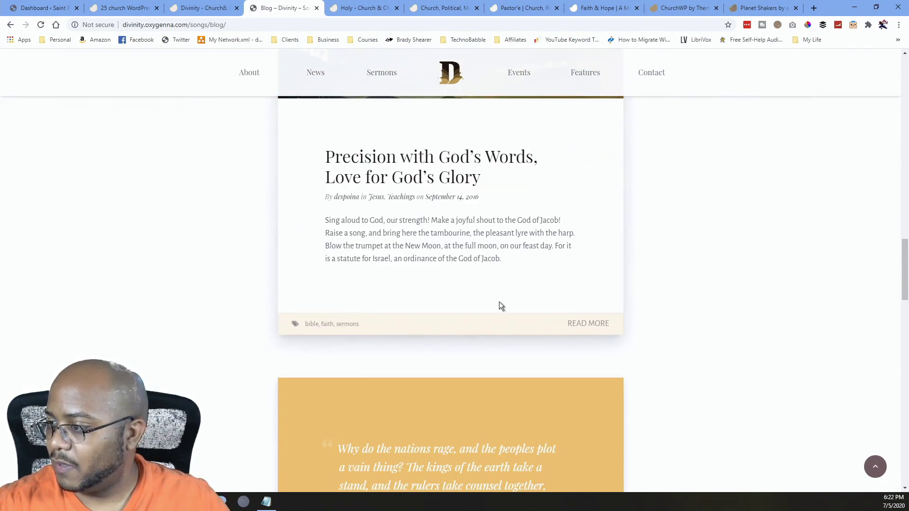
scroll(465, 314, up, 20)
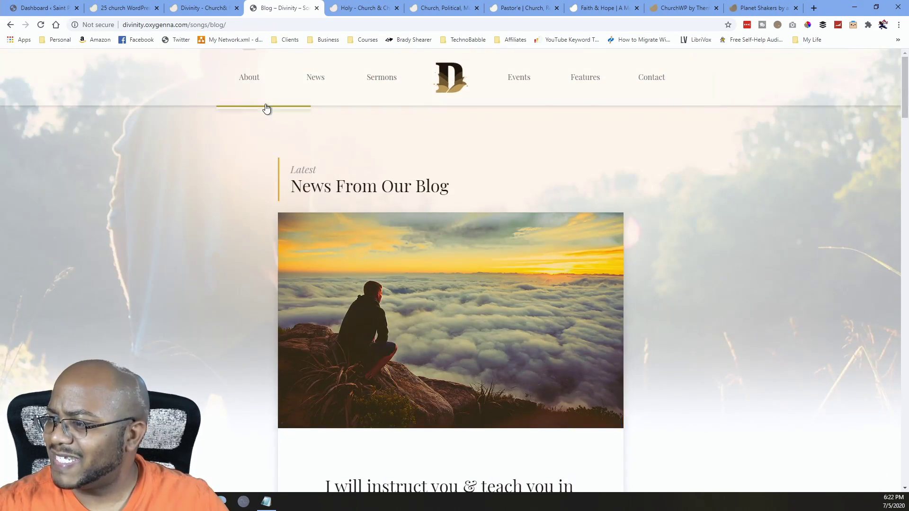
Open About > About Us and scroll through its welcome intro, staff cards and Find Us map.
mouse_move(252, 87)
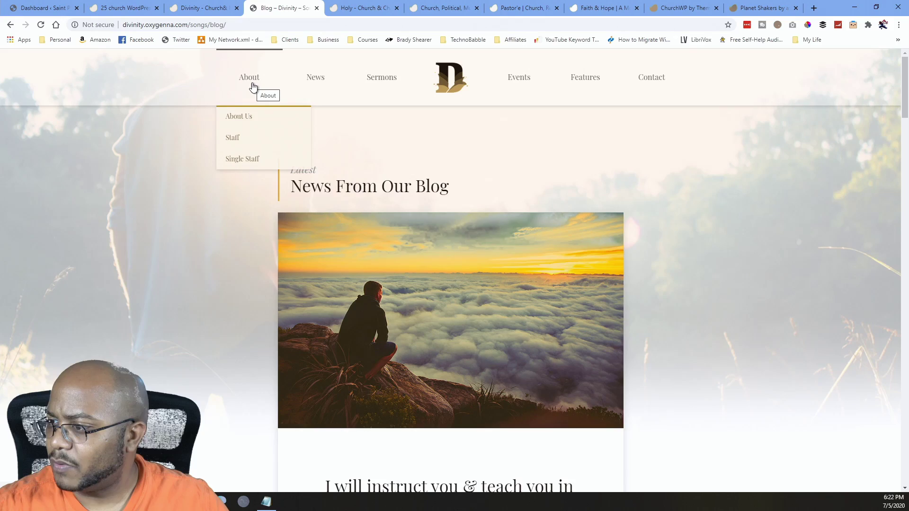
click(245, 116)
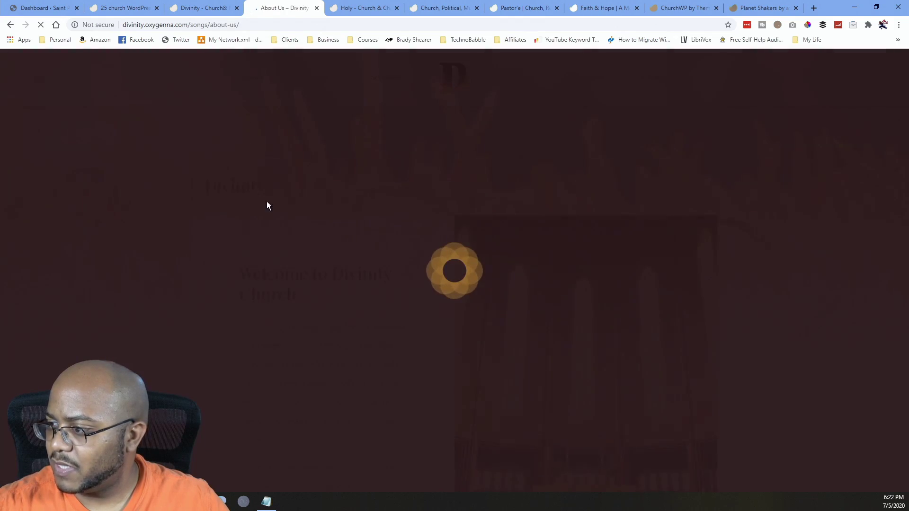
scroll(273, 199, down, 20)
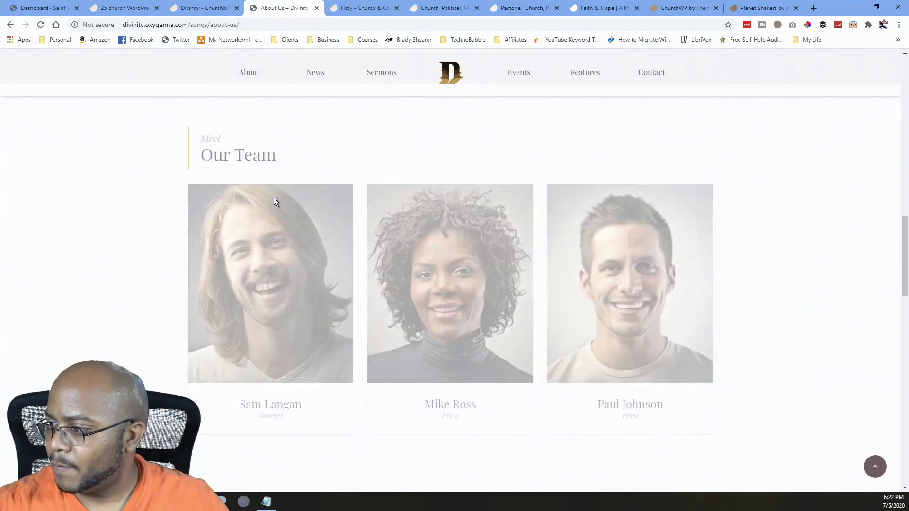
scroll(274, 197, up, 10)
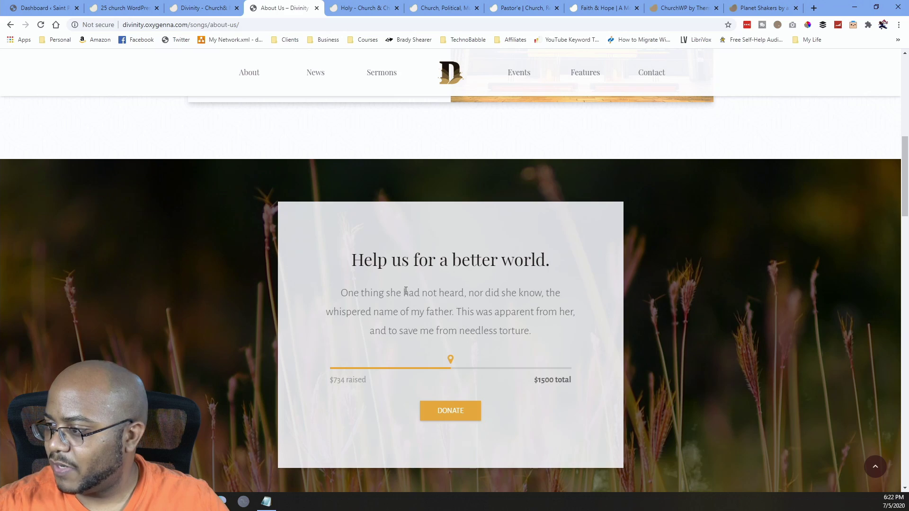
scroll(406, 291, down, 7)
scroll(213, 269, down, 3)
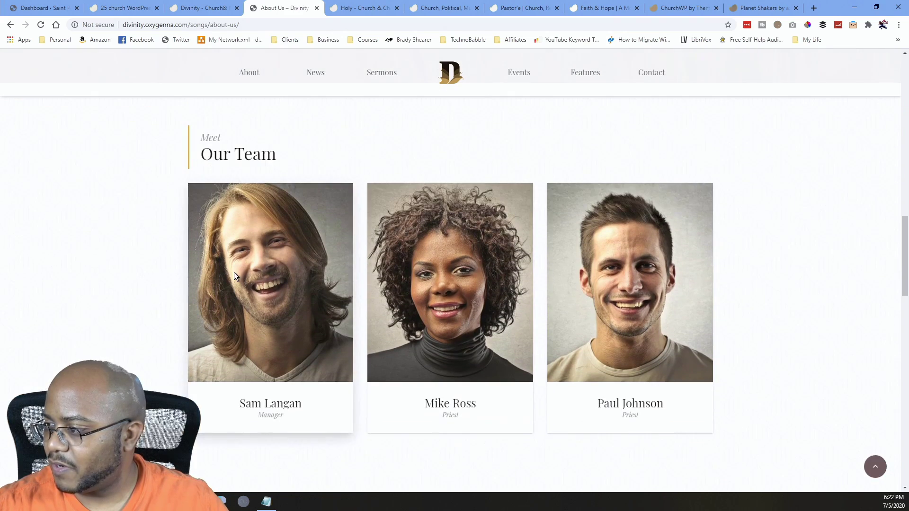
scroll(314, 325, down, 6)
scroll(463, 323, up, 7)
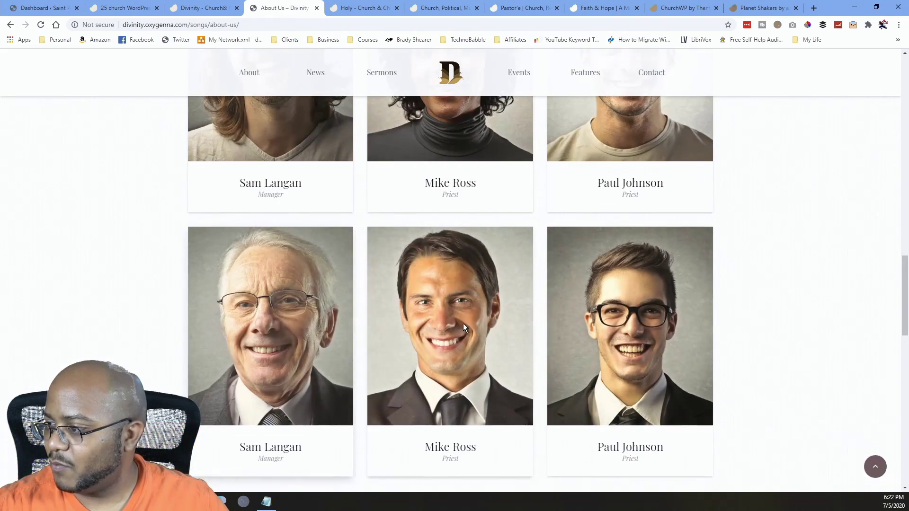
scroll(362, 306, down, 8)
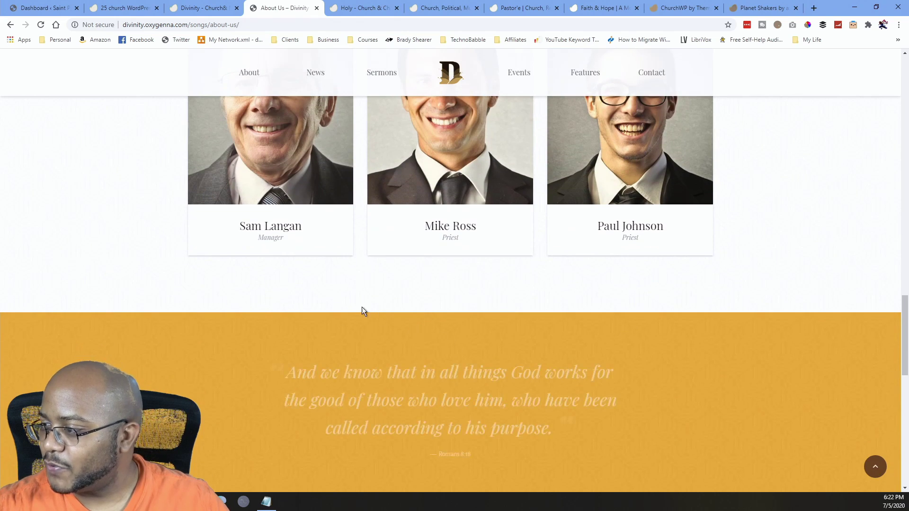
scroll(351, 305, down, 8)
scroll(348, 301, down, 1)
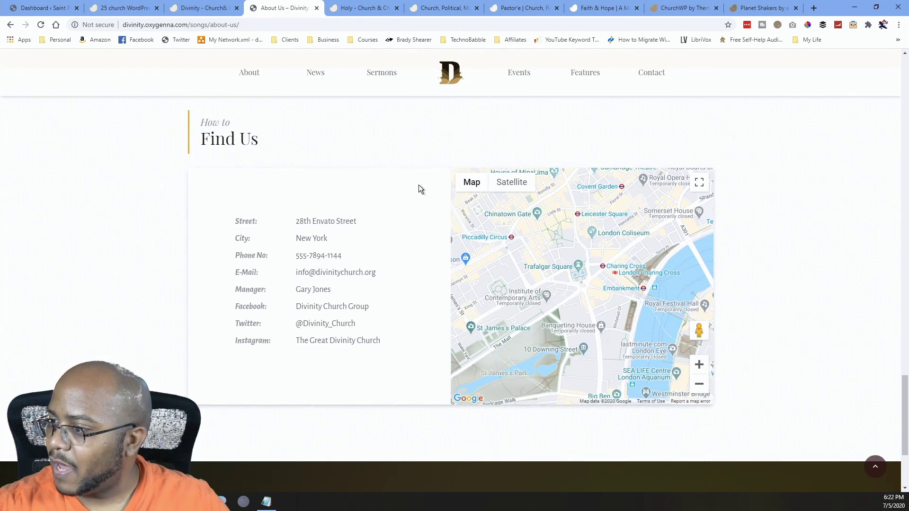
scroll(436, 356, down, 3)
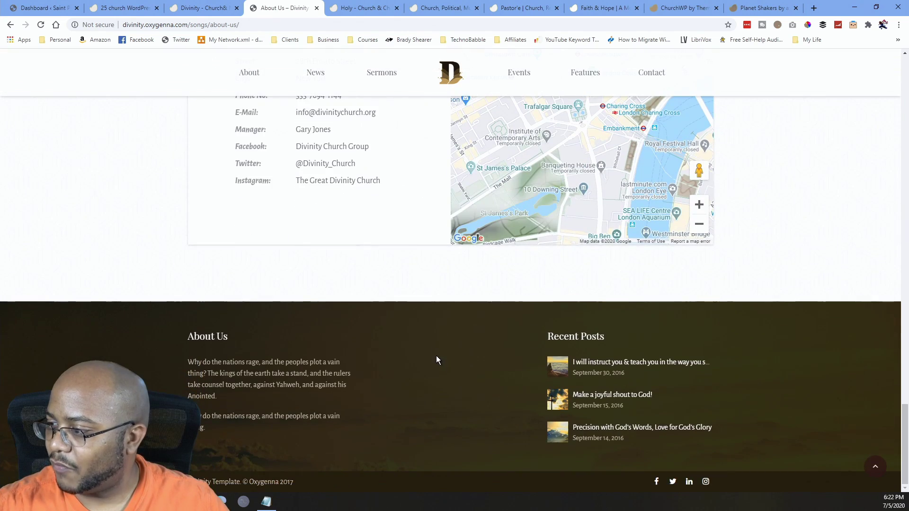
scroll(412, 378, up, 2)
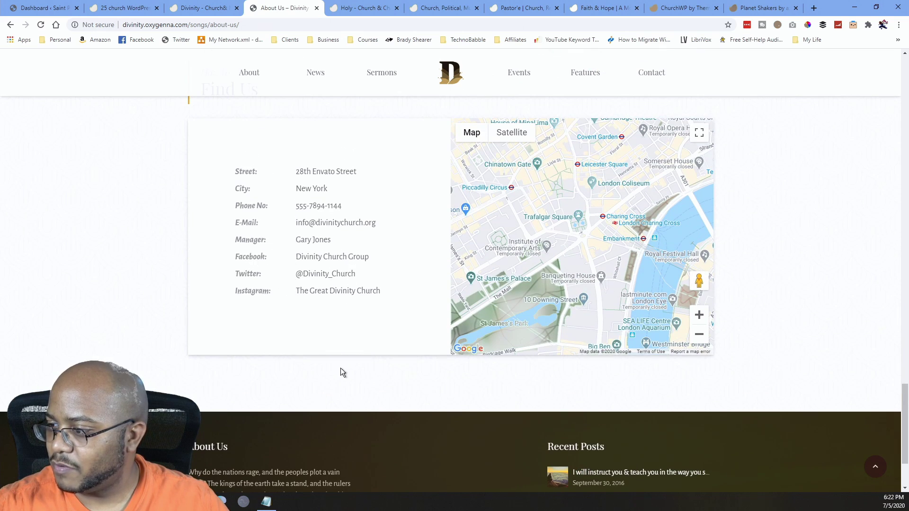
scroll(341, 369, down, 2)
scroll(307, 350, up, 12)
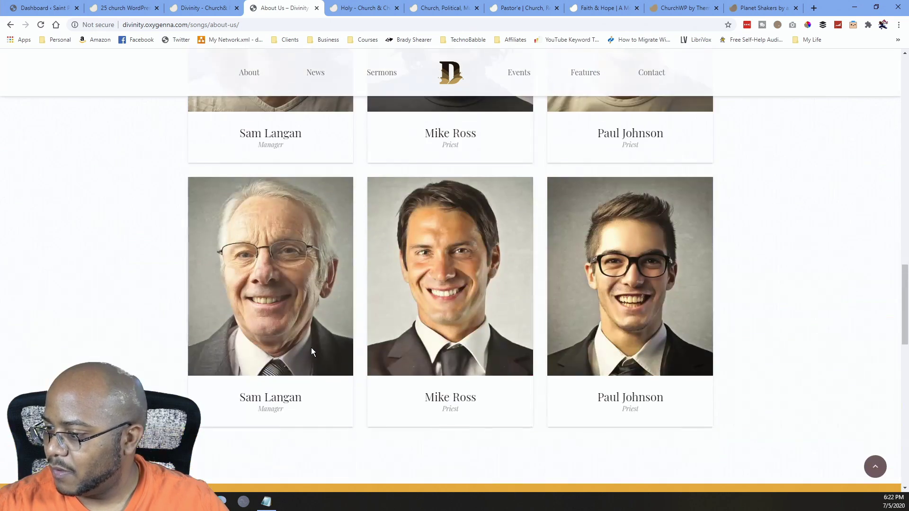
scroll(311, 347, up, 15)
Open About > Staff and scroll through the Our Team page.
mouse_move(254, 78)
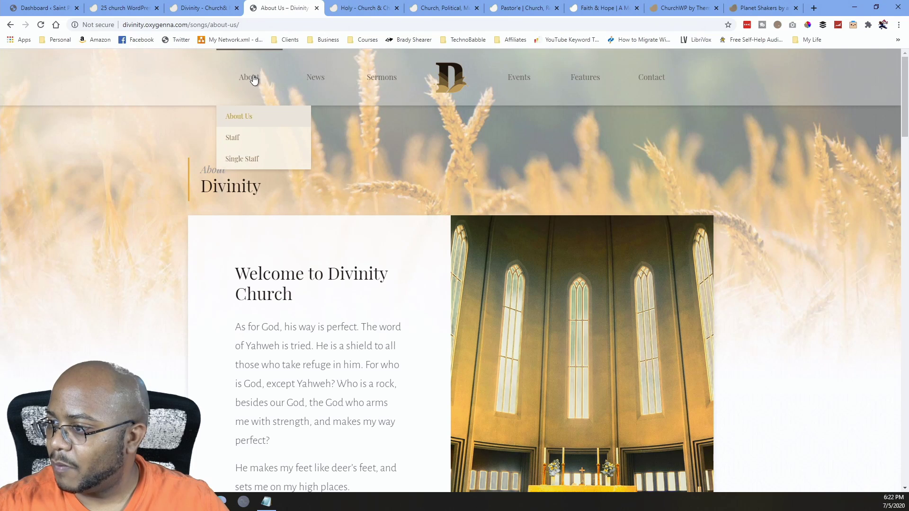
click(233, 139)
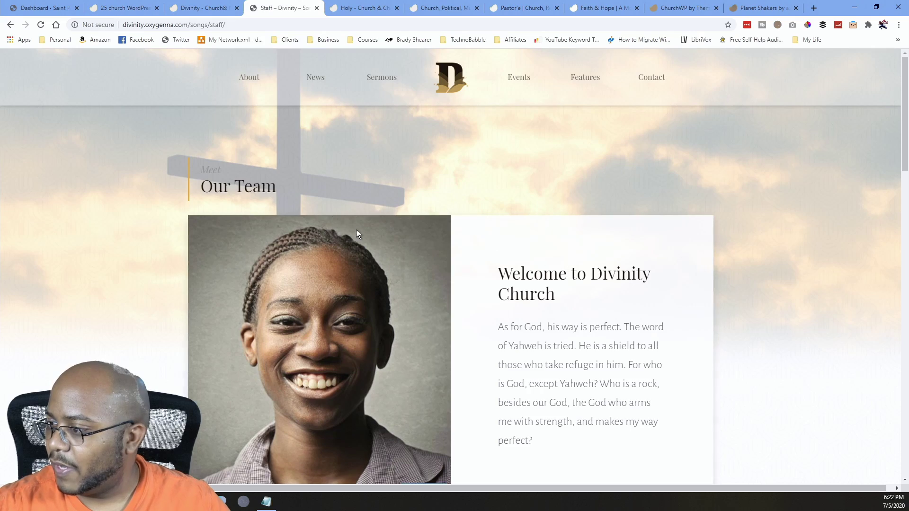
scroll(356, 230, down, 10)
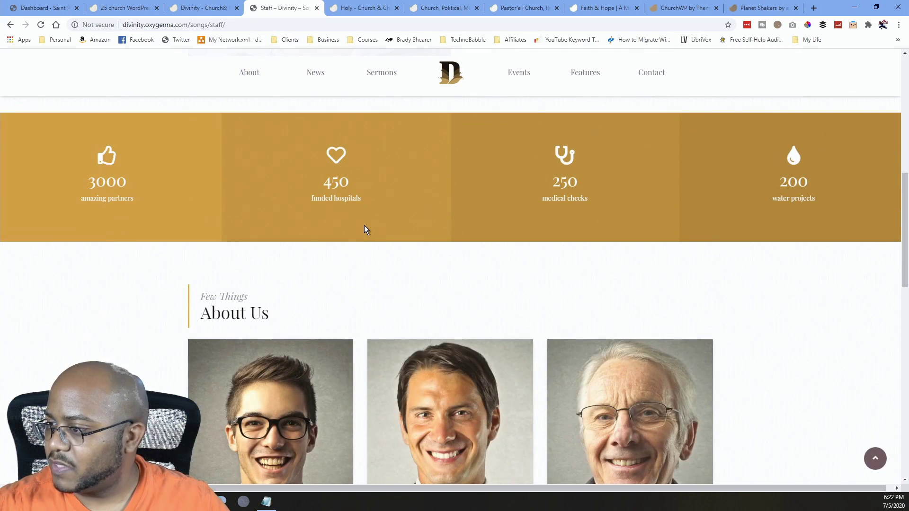
scroll(364, 225, down, 7)
scroll(362, 223, down, 8)
scroll(363, 220, up, 15)
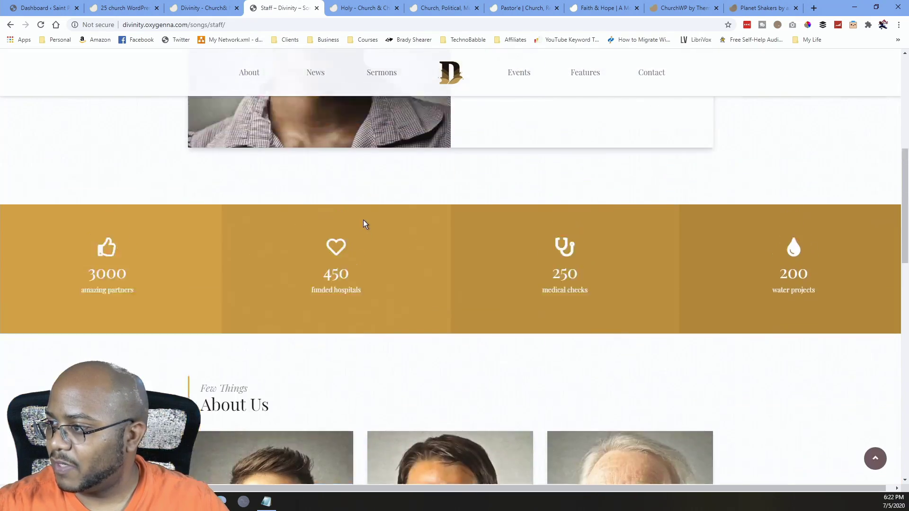
scroll(362, 220, up, 10)
Open About > Single Staff and scroll through the pastor's profile and related posts.
mouse_move(280, 87)
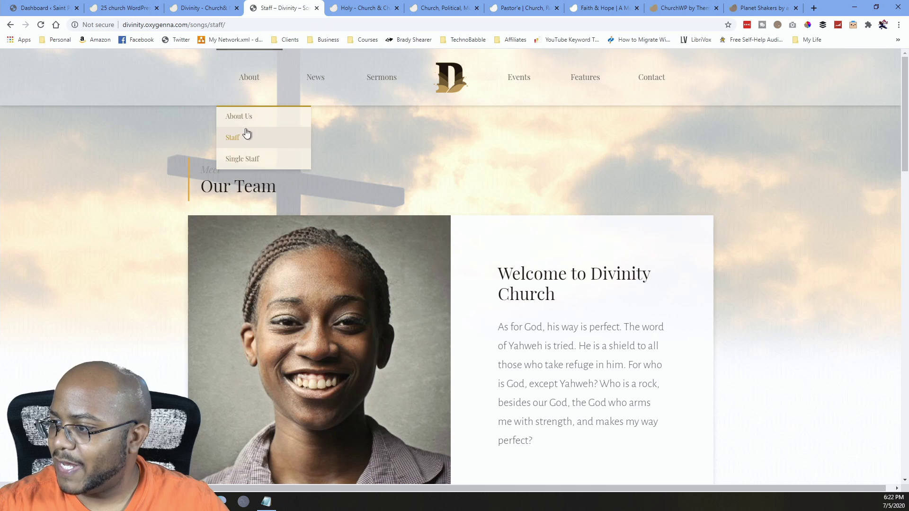
click(251, 159)
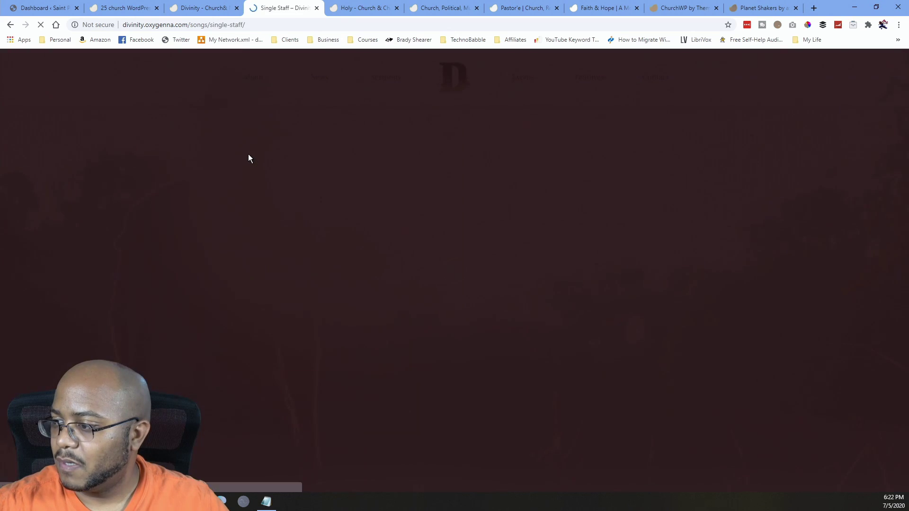
scroll(247, 153, down, 7)
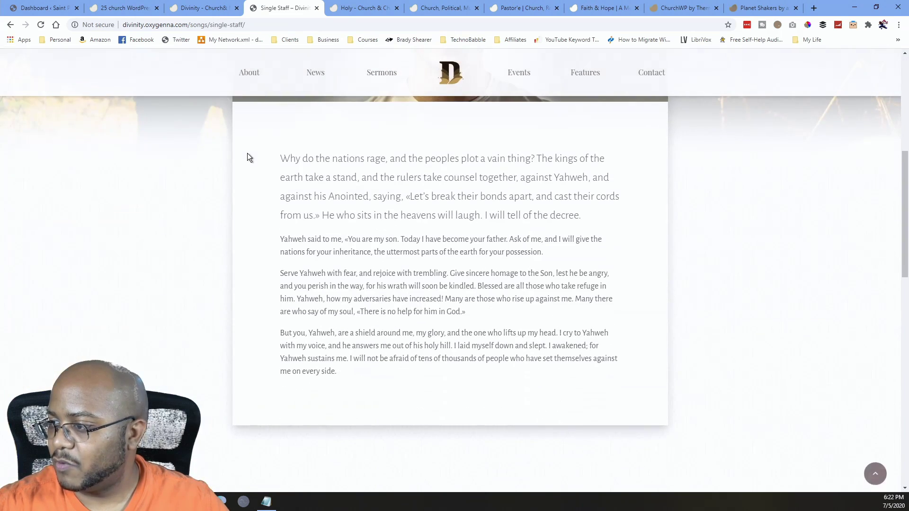
scroll(247, 150, down, 8)
scroll(246, 149, up, 4)
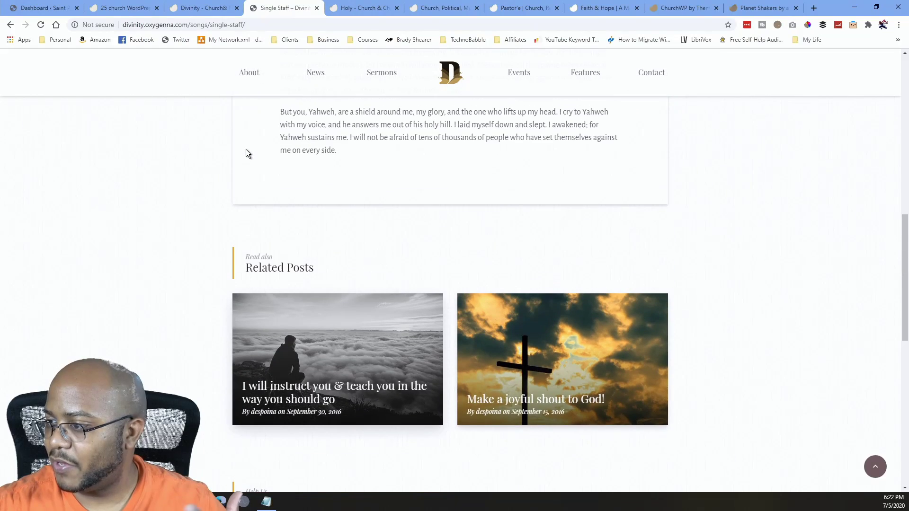
scroll(245, 150, up, 2)
scroll(245, 143, up, 8)
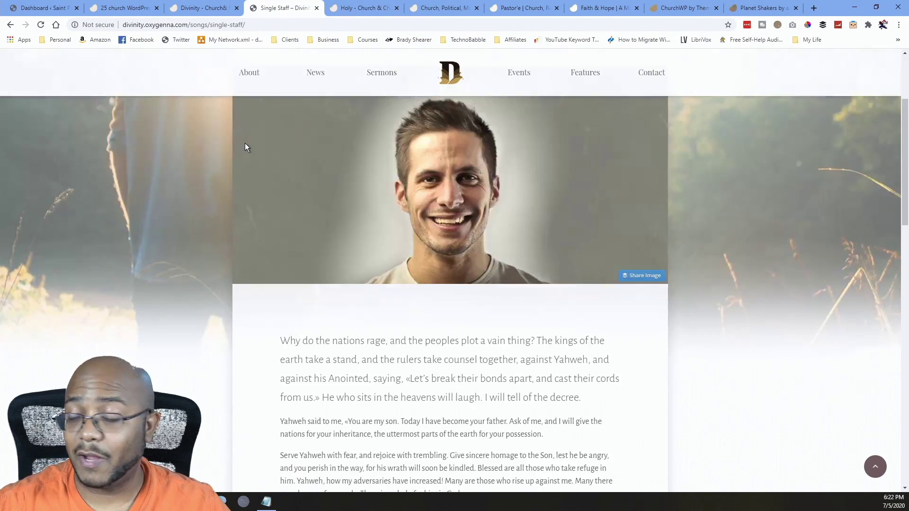
mouse_move(307, 77)
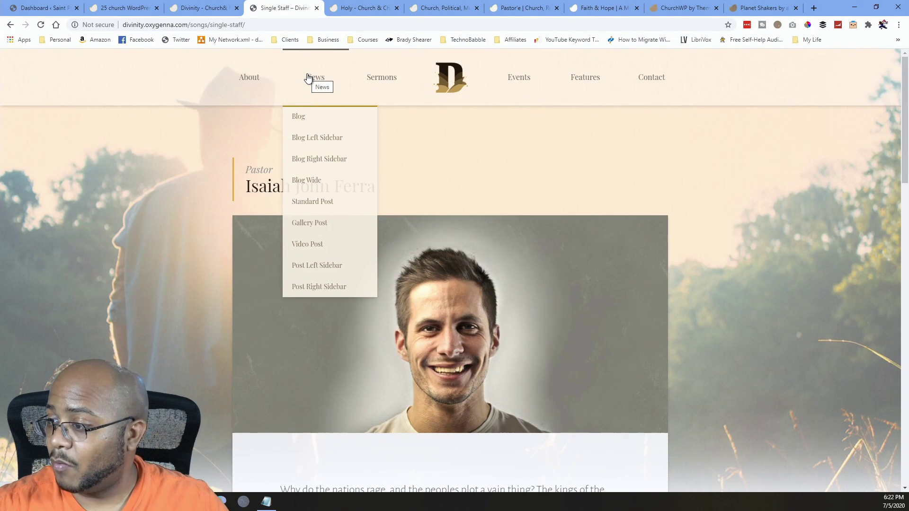
Open the 'Your church needs you' video post with its Picnic & Baptisms video and scroll through it.
click(320, 247)
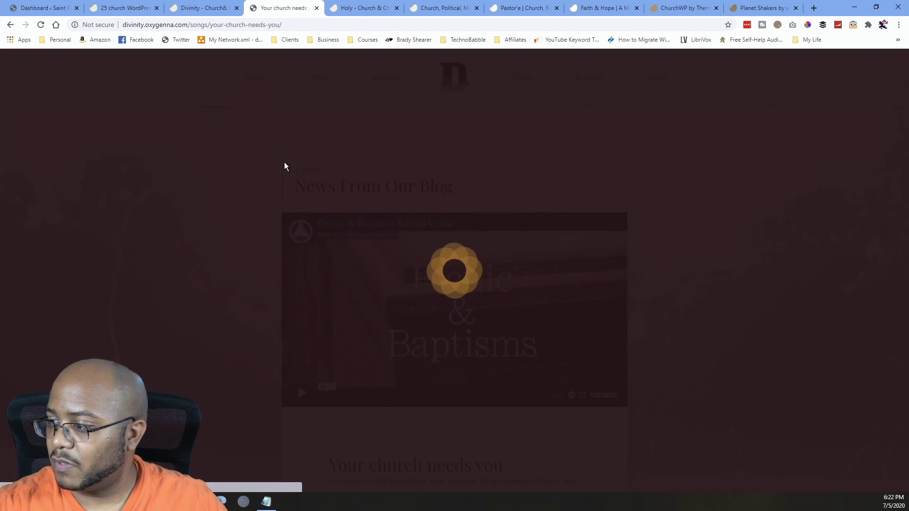
scroll(284, 184, down, 10)
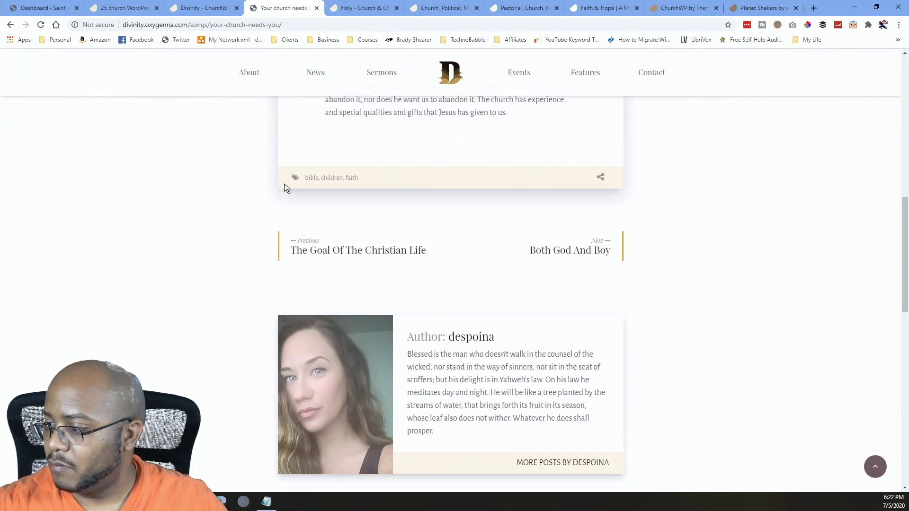
scroll(283, 179, up, 2)
scroll(283, 174, up, 8)
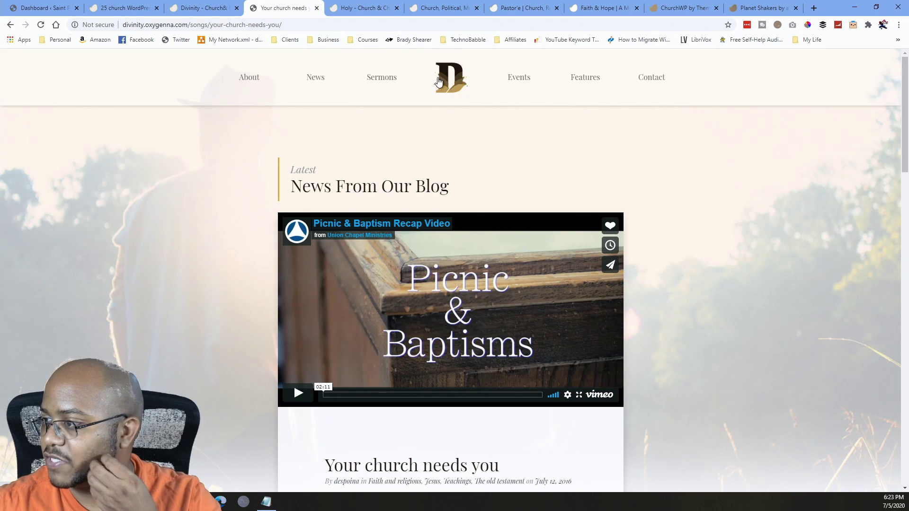
click(511, 116)
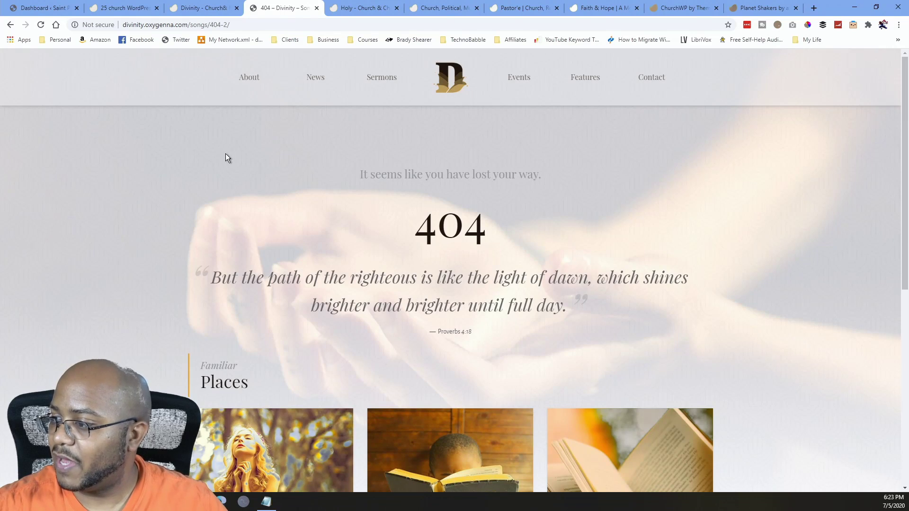
scroll(224, 149, down, 4)
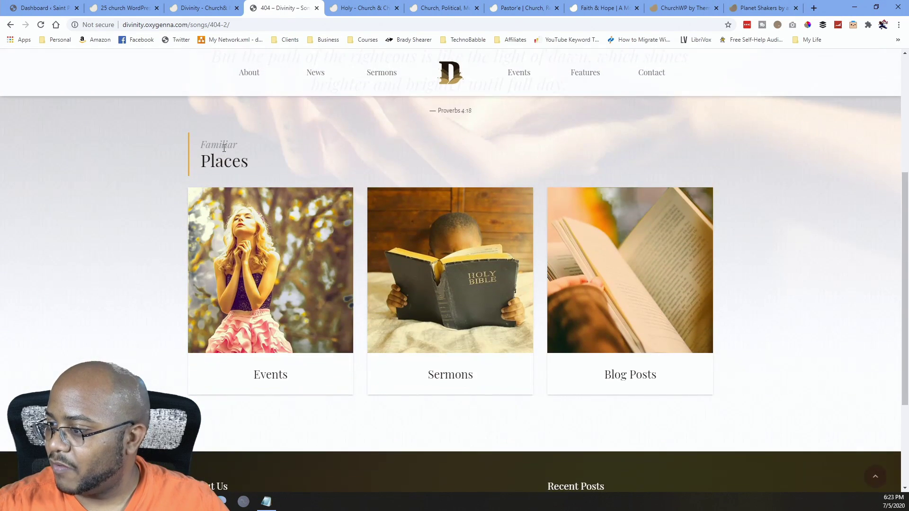
scroll(223, 147, up, 4)
mouse_move(512, 76)
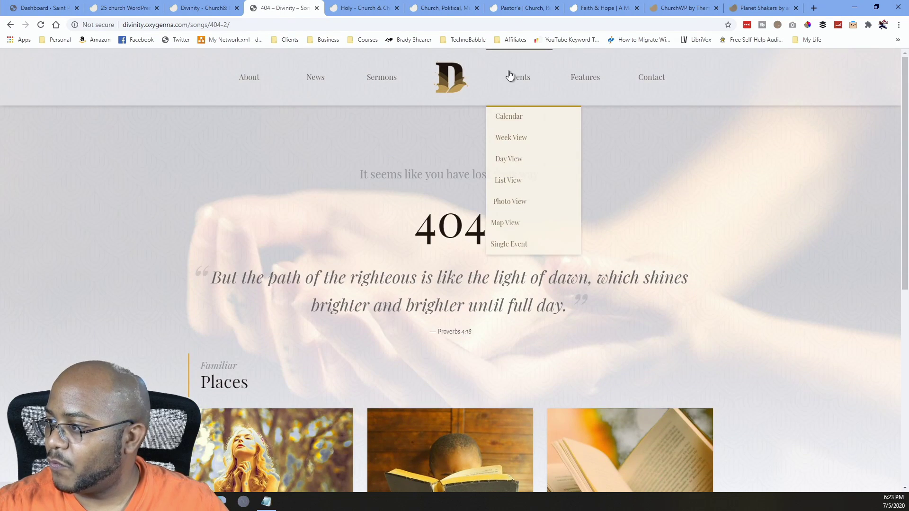
click(507, 138)
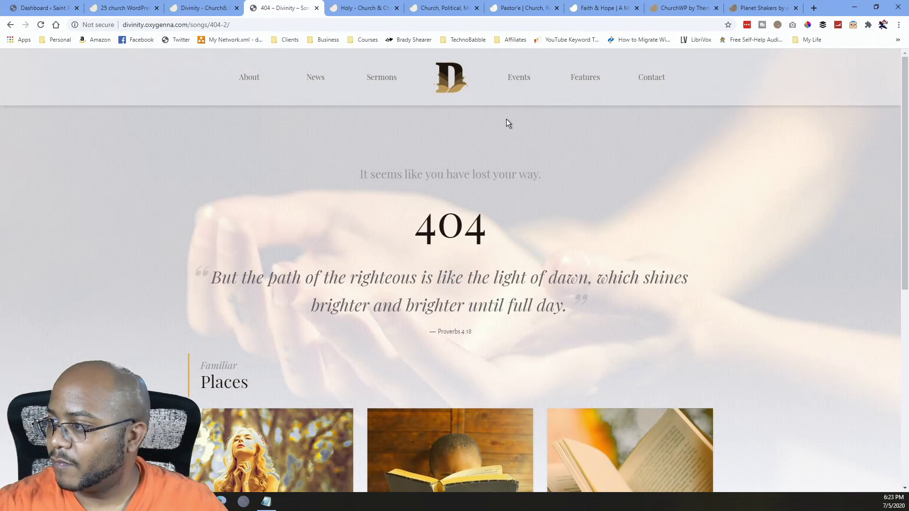
mouse_move(523, 75)
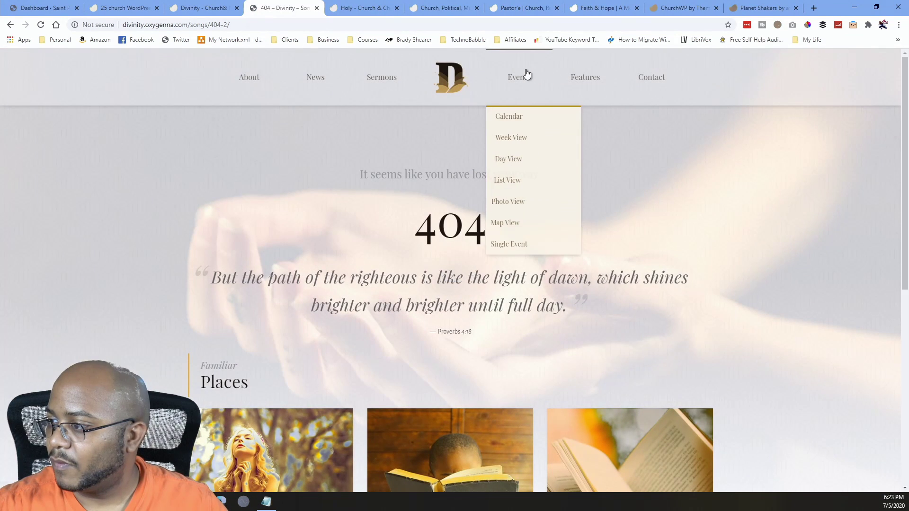
click(518, 223)
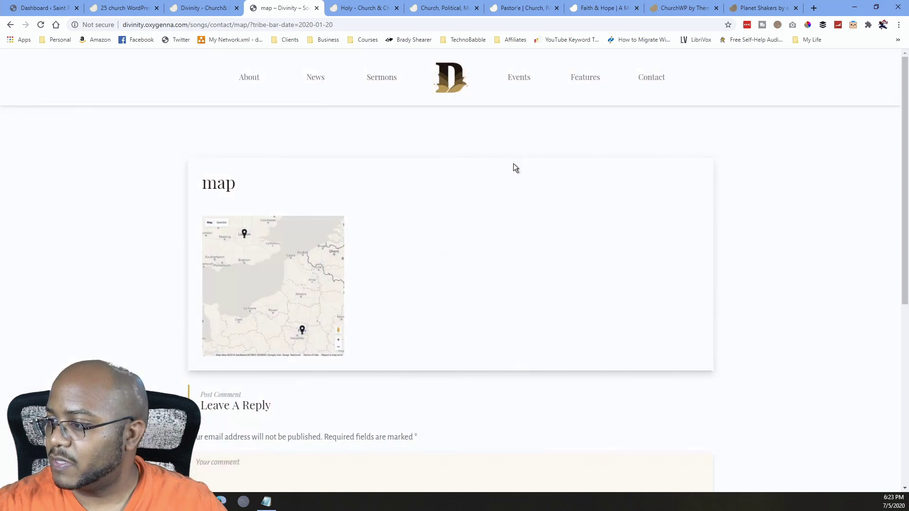
scroll(391, 158, down, 5)
scroll(394, 156, up, 3)
scroll(396, 158, up, 2)
mouse_move(507, 75)
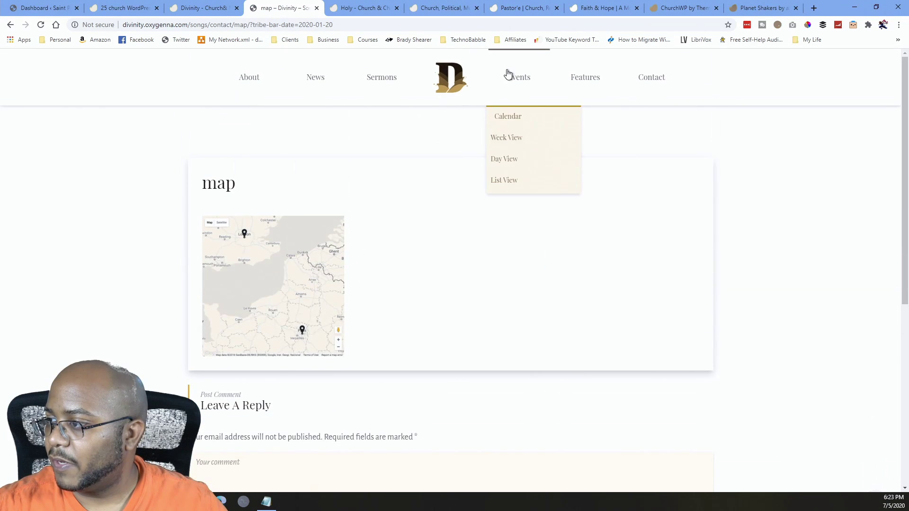
click(519, 181)
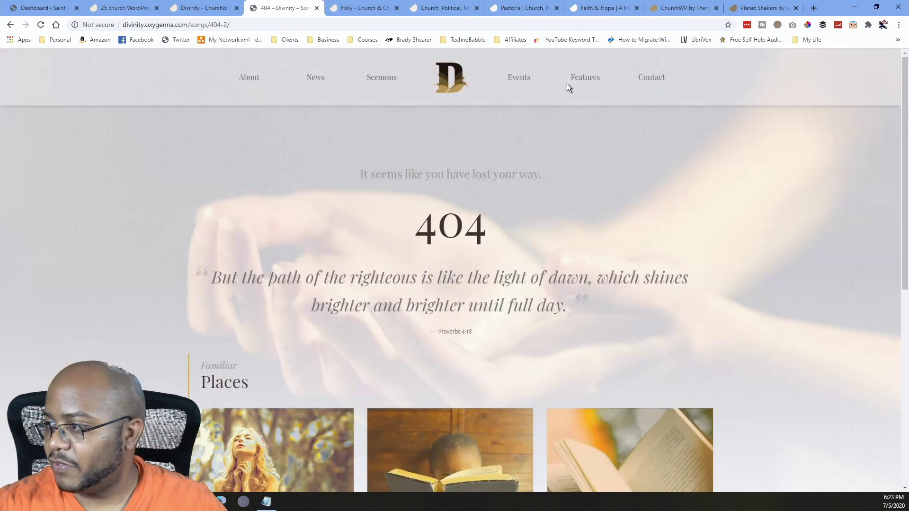
mouse_move(585, 81)
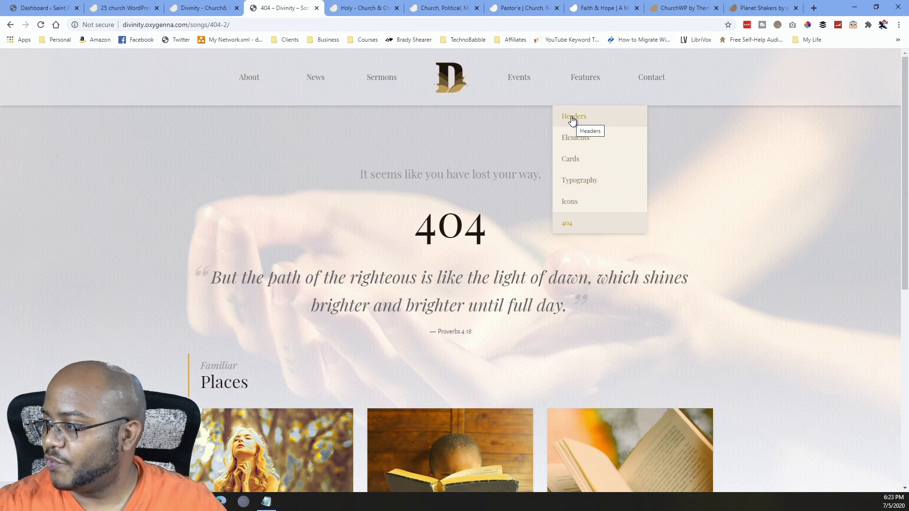
Open the demo's Contact page and scroll through its 'Send Us Your Message' form.
click(649, 82)
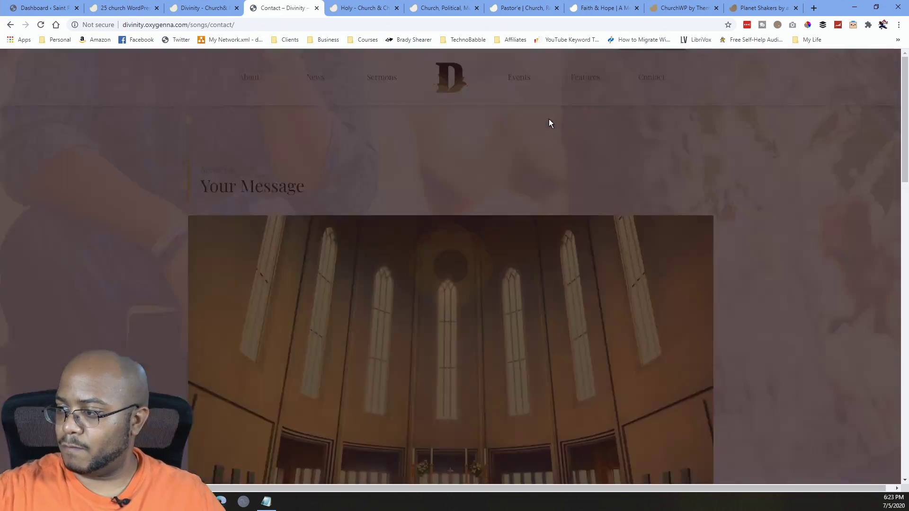
scroll(544, 125, down, 7)
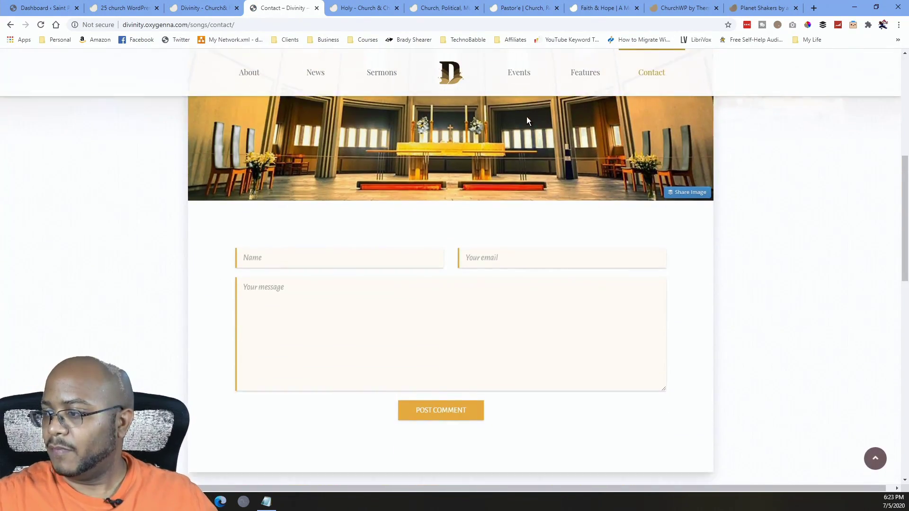
scroll(521, 128, down, 5)
scroll(514, 135, up, 12)
mouse_move(317, 97)
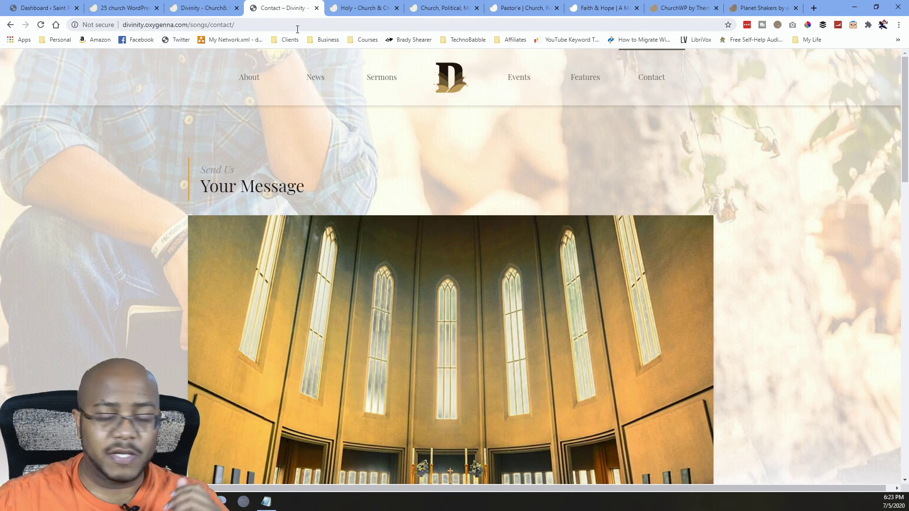
Download the Divinity theme, adding it to the St Paul COGIC project found by searching 'St Paul'.
click(219, 9)
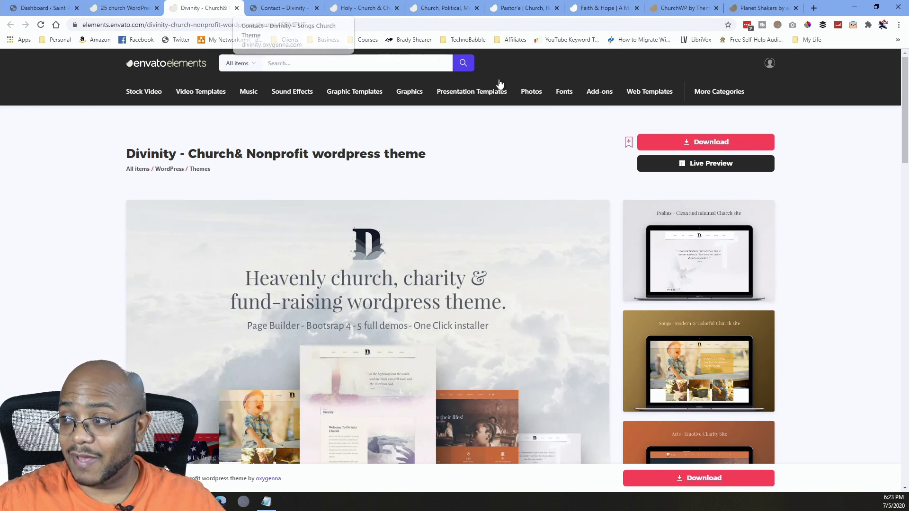
click(713, 144)
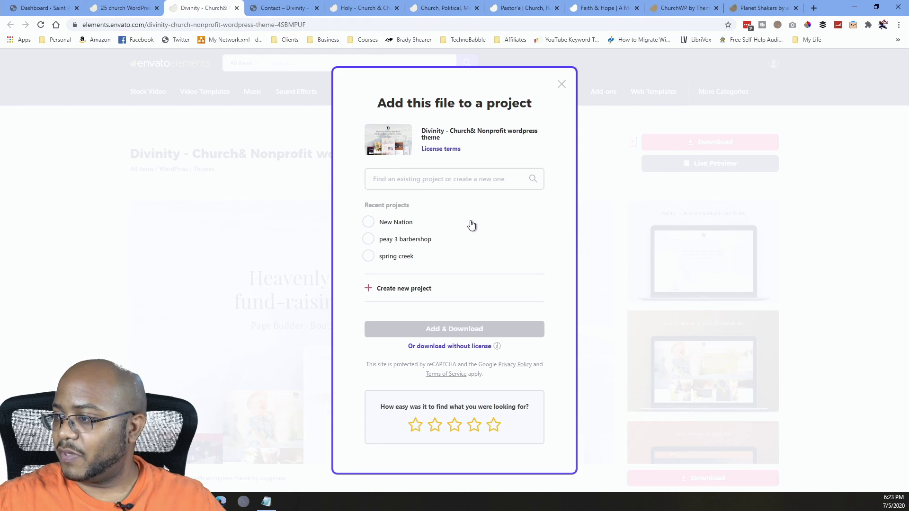
click(424, 174)
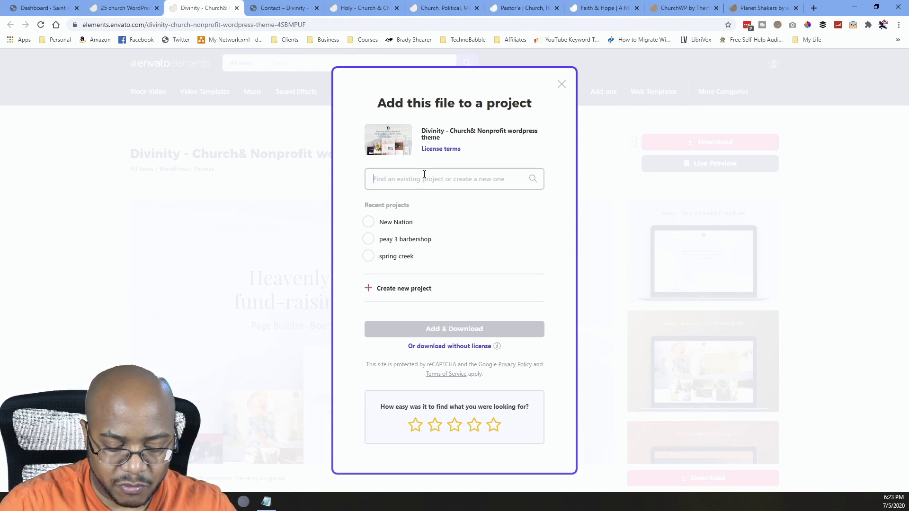
text(St Paul)
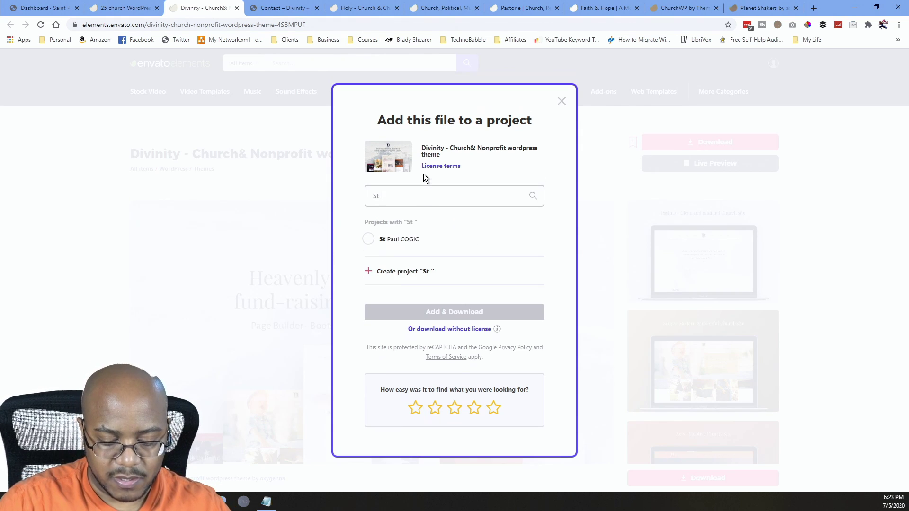
click(369, 239)
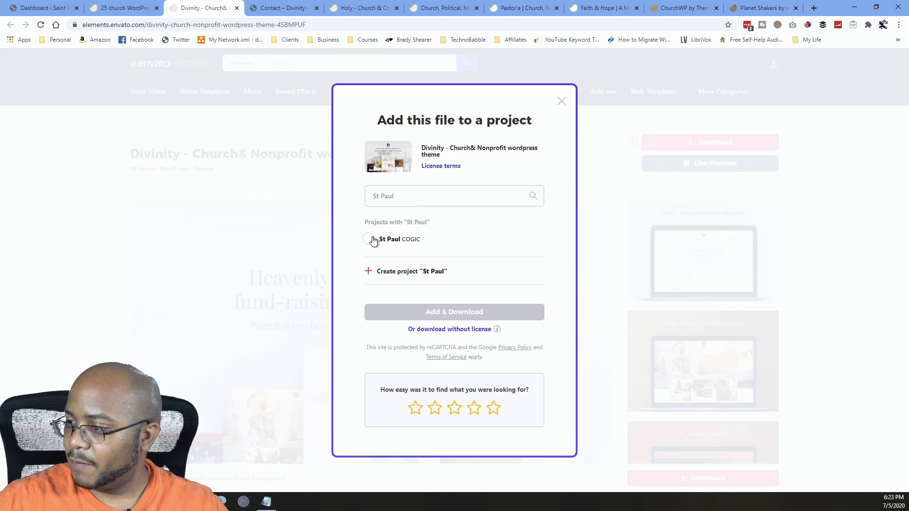
click(461, 311)
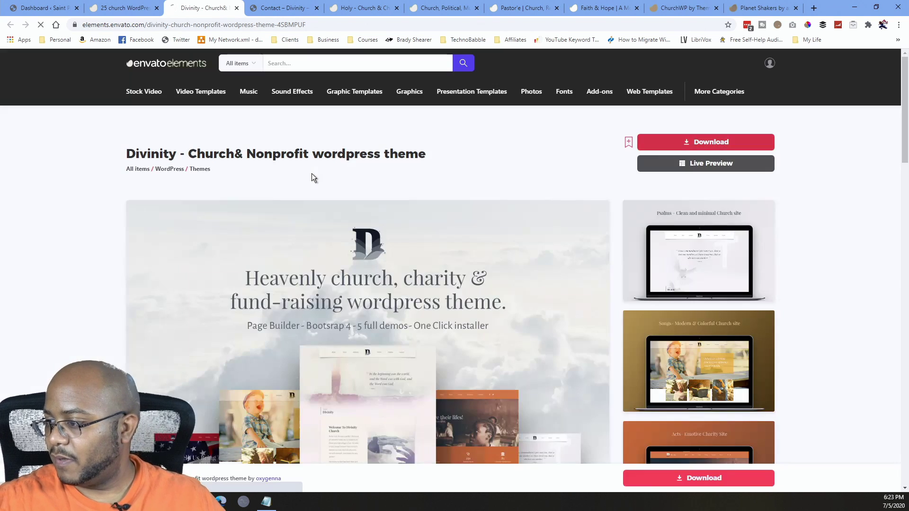
Open the demo's Features > Elements page, scroll its Cards section, and close the Envato Divinity tab.
click(278, 10)
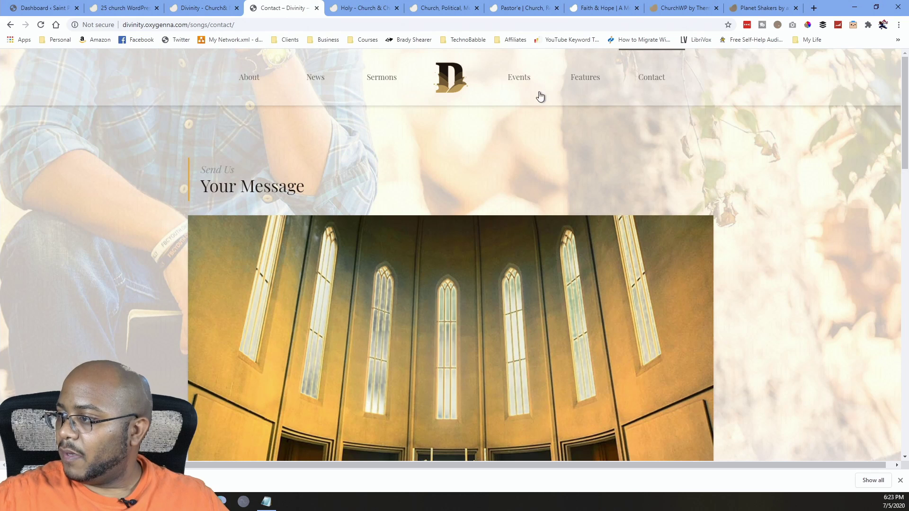
mouse_move(524, 83)
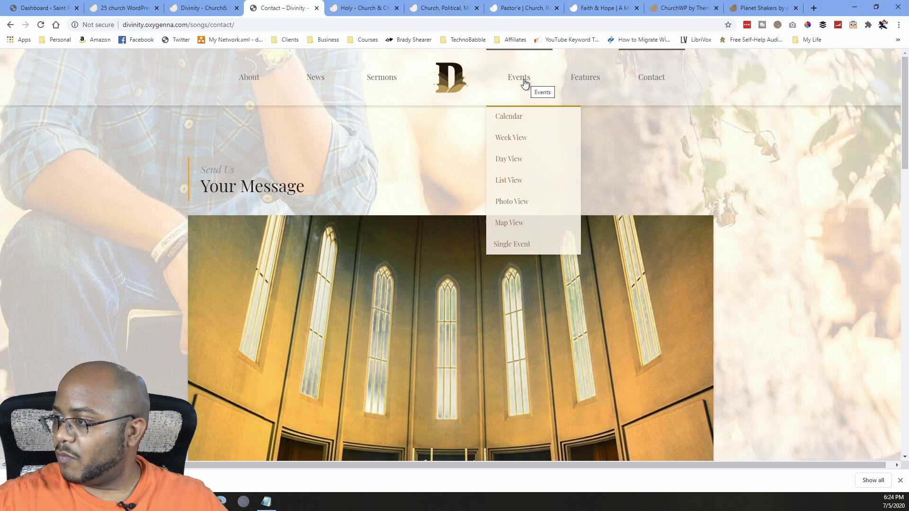
mouse_move(276, 83)
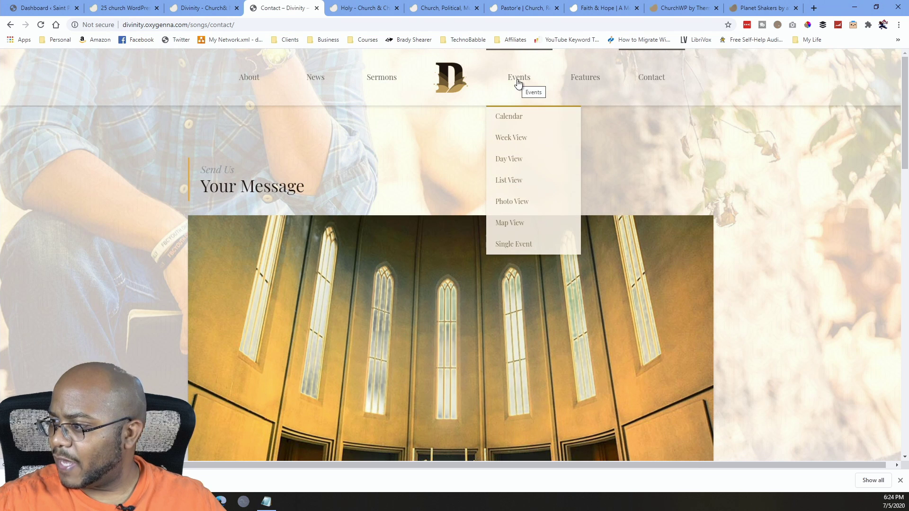
mouse_move(581, 83)
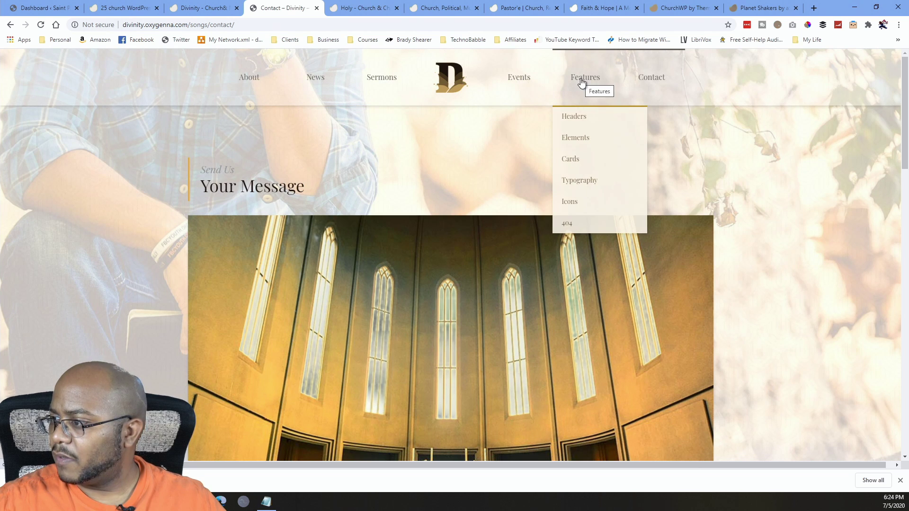
click(586, 140)
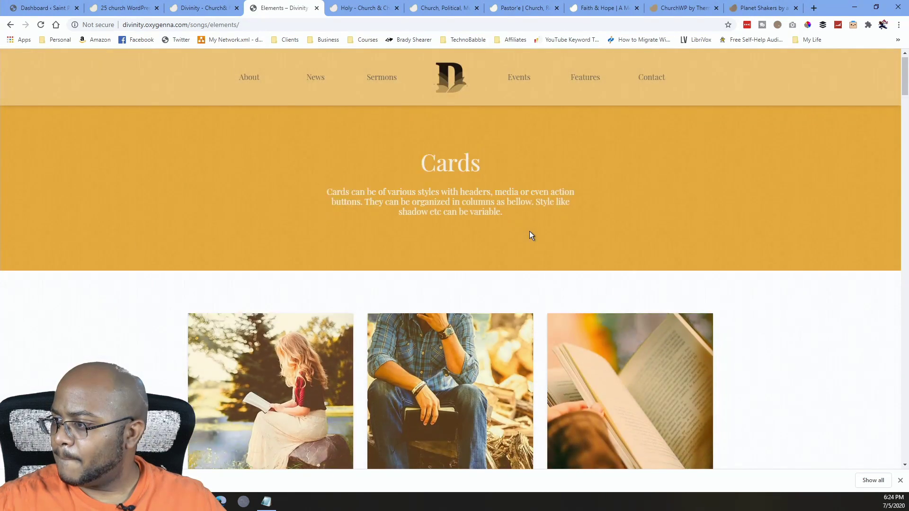
scroll(529, 231, down, 4)
scroll(530, 231, down, 4)
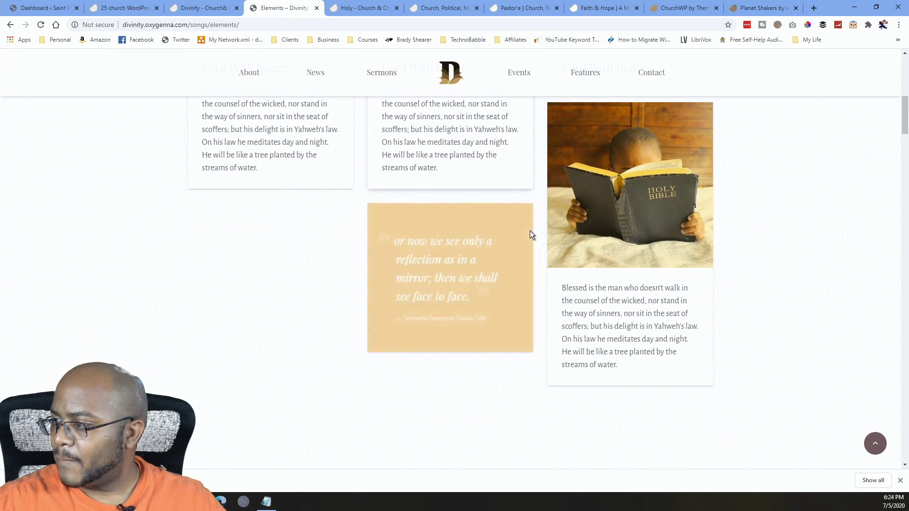
scroll(530, 231, up, 8)
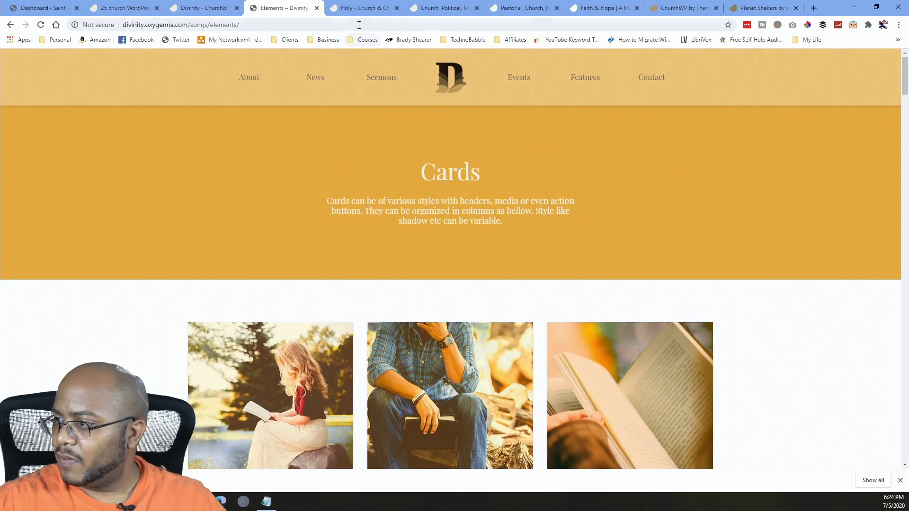
click(236, 8)
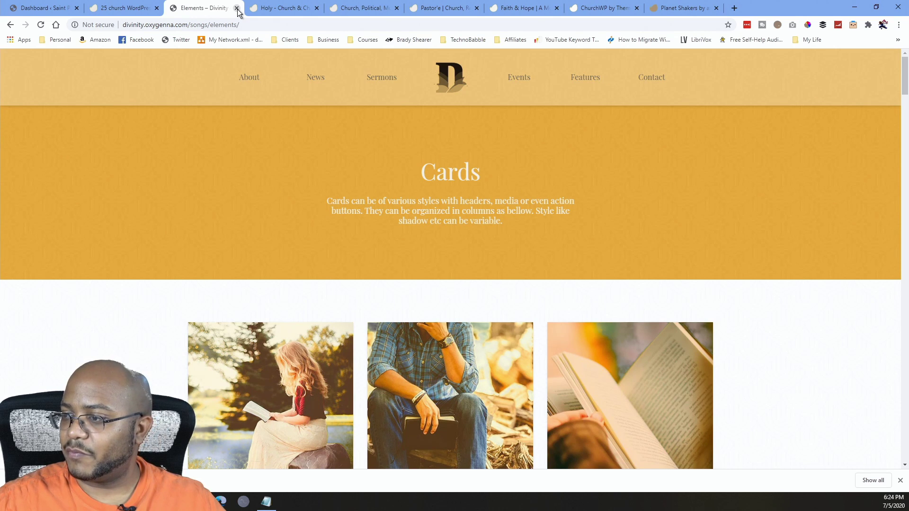
Close the Elements demo and scroll through the Holy template kit's live preview homepage.
click(237, 8)
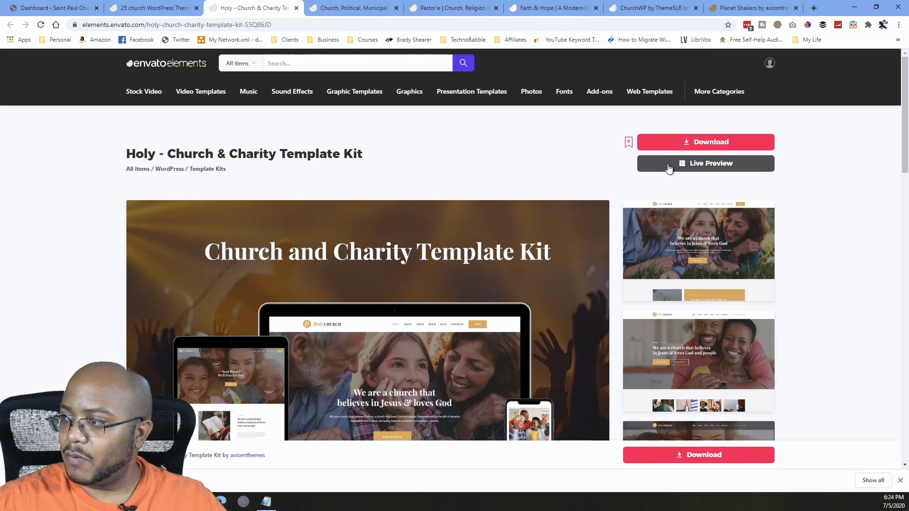
click(688, 169)
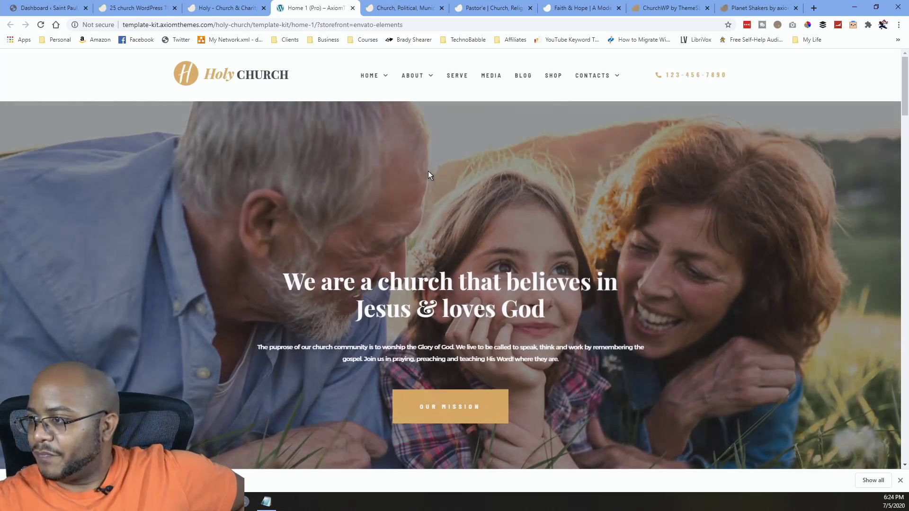
scroll(449, 200, down, 8)
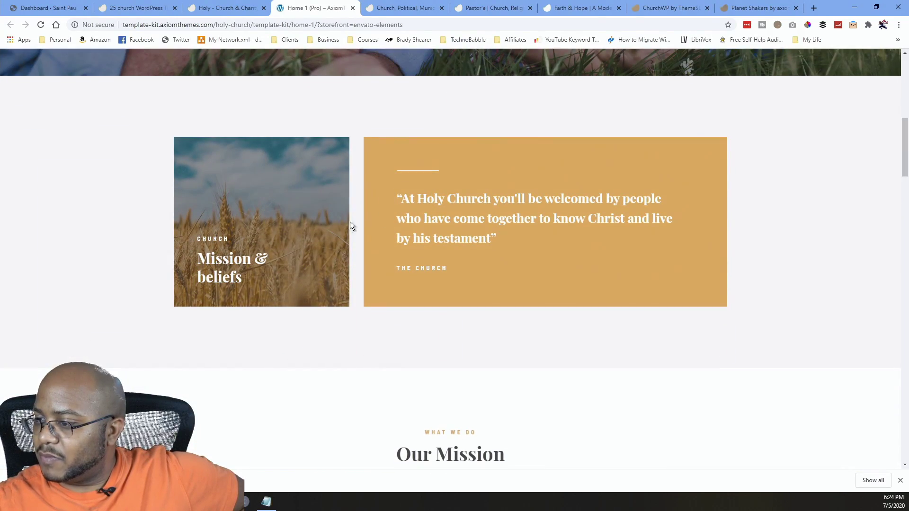
scroll(350, 225, down, 6)
scroll(370, 220, down, 7)
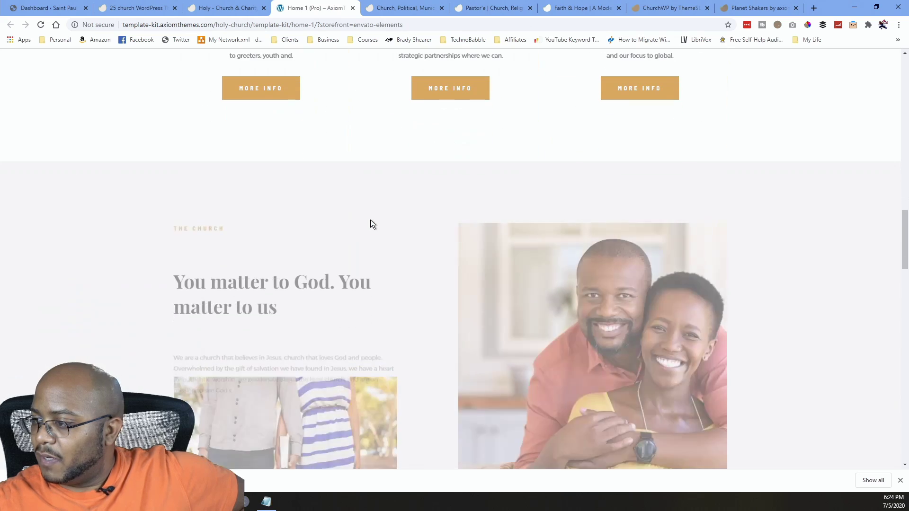
scroll(371, 222, down, 10)
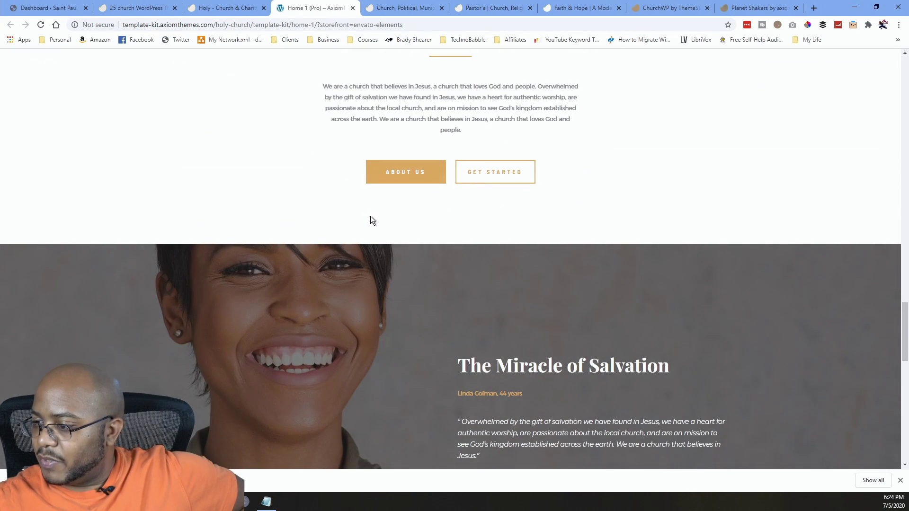
scroll(371, 219, down, 9)
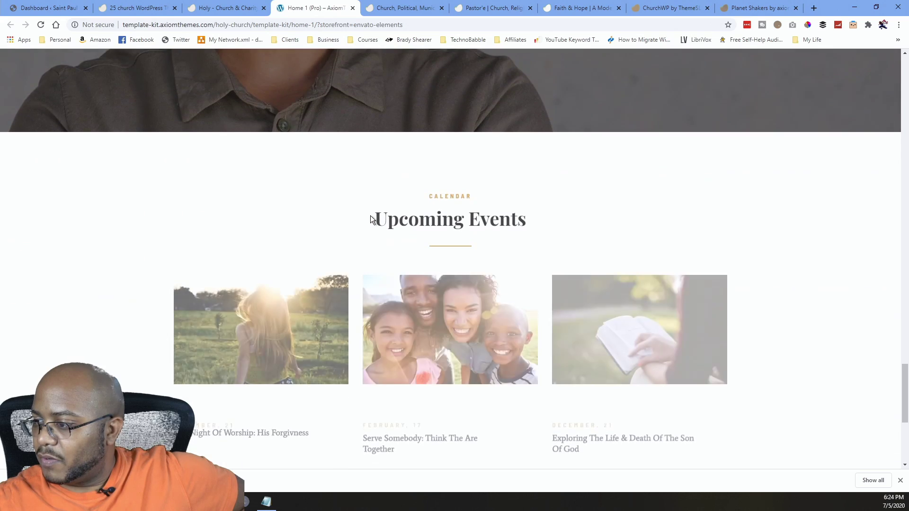
scroll(370, 215, down, 5)
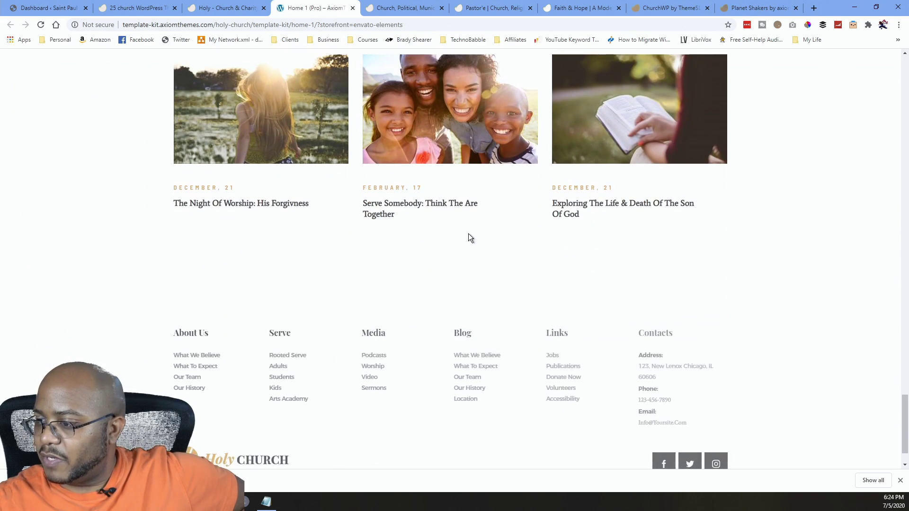
scroll(468, 236, down, 1)
click(577, 326)
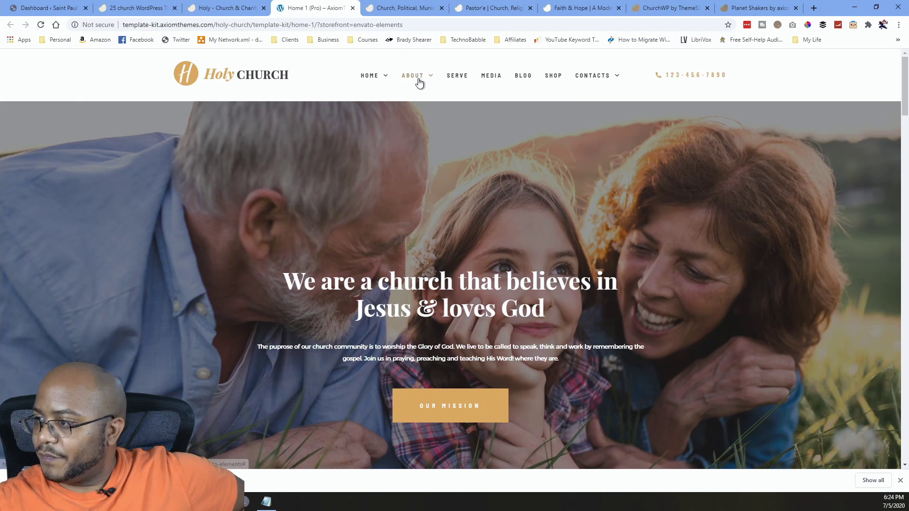
Open the Holy Church demo's Gallery page from the MEDIA menu and scroll its photo grid.
mouse_move(420, 77)
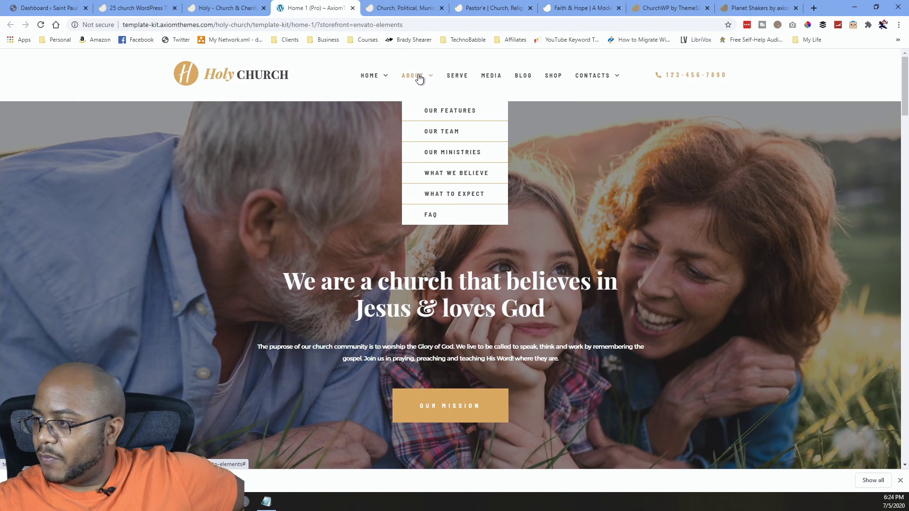
mouse_move(384, 78)
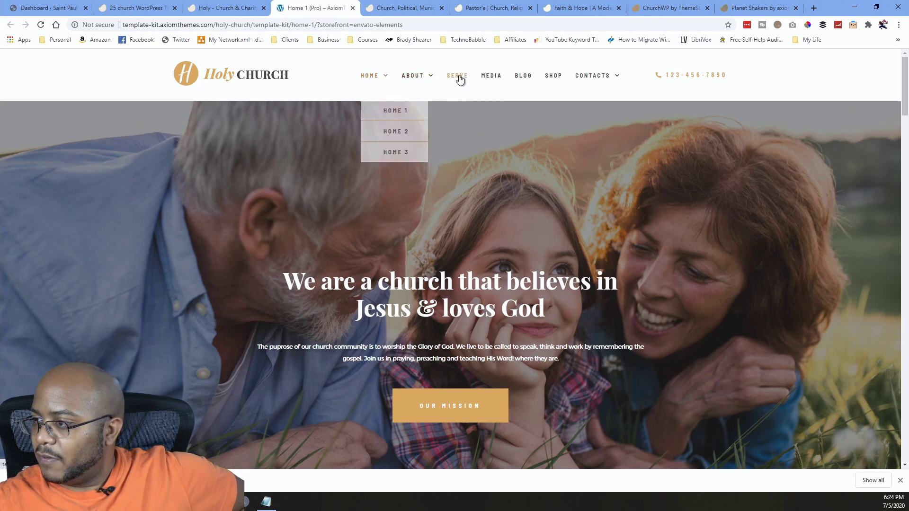
click(492, 79)
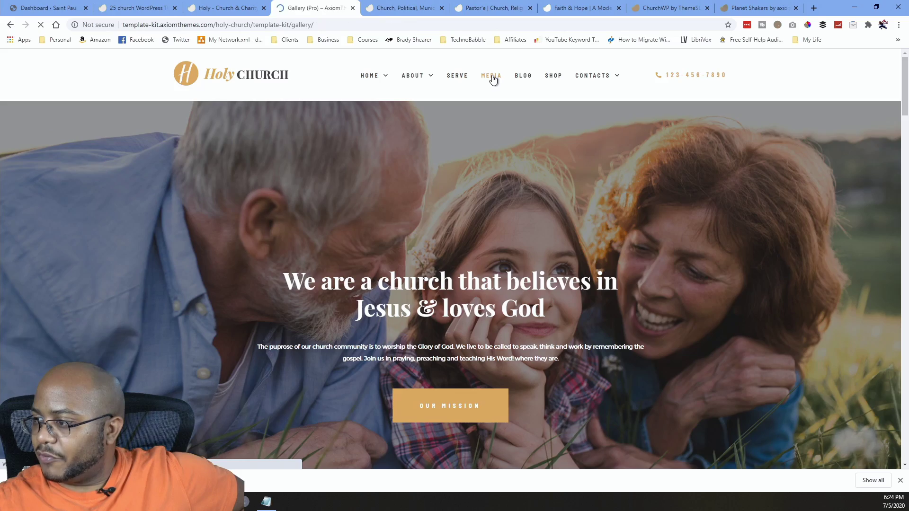
scroll(533, 241, down, 5)
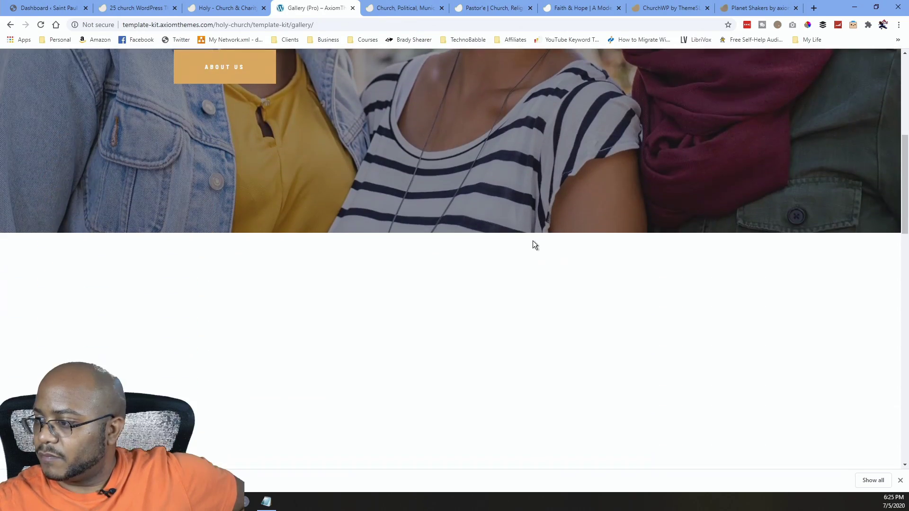
scroll(532, 242, down, 4)
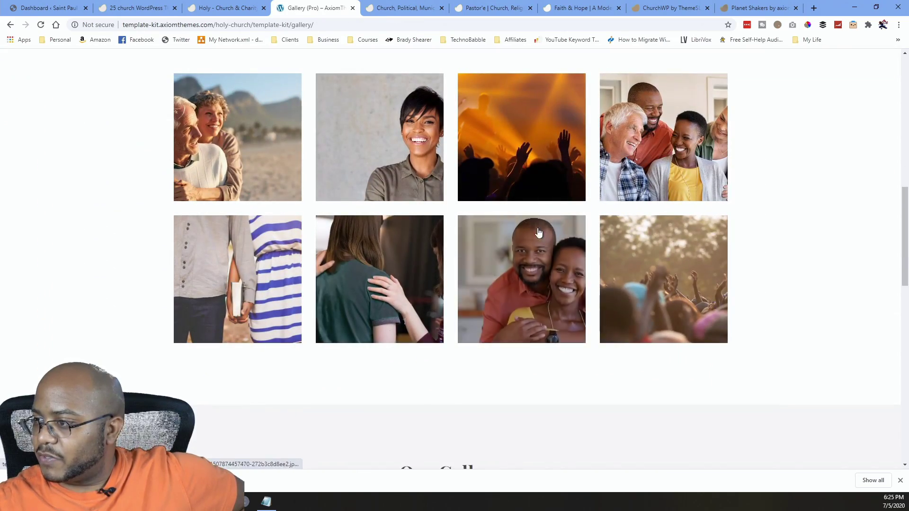
scroll(527, 244, down, 10)
scroll(455, 270, down, 5)
scroll(453, 269, up, 20)
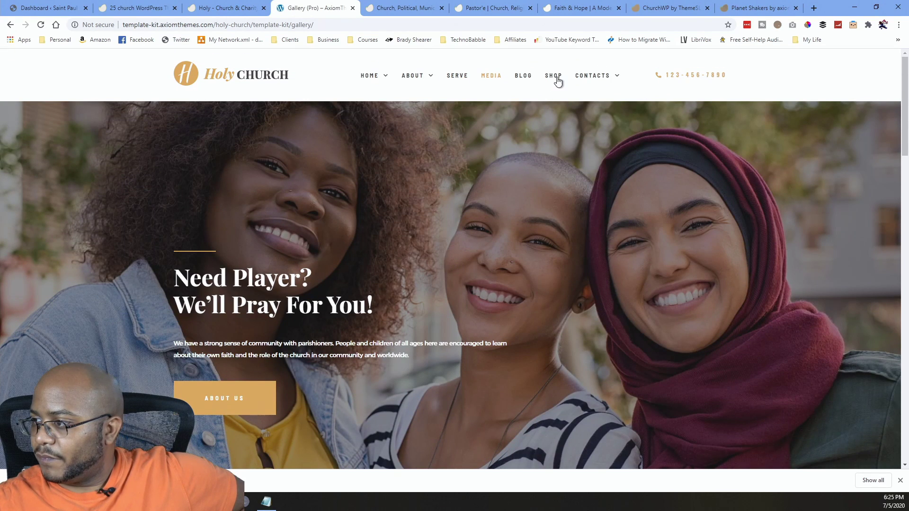
mouse_move(596, 77)
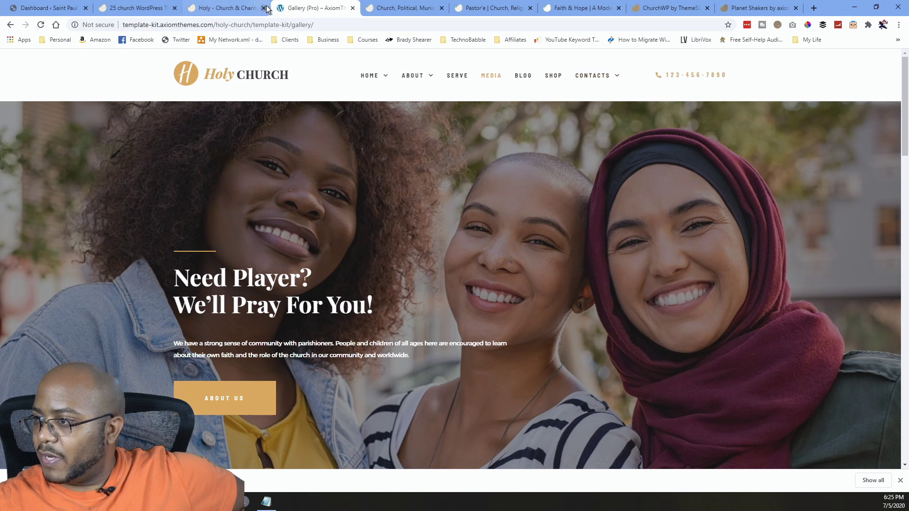
Add the Holy – Church & Charity Template Kit to the St Paul COGIC project and download it.
click(235, 8)
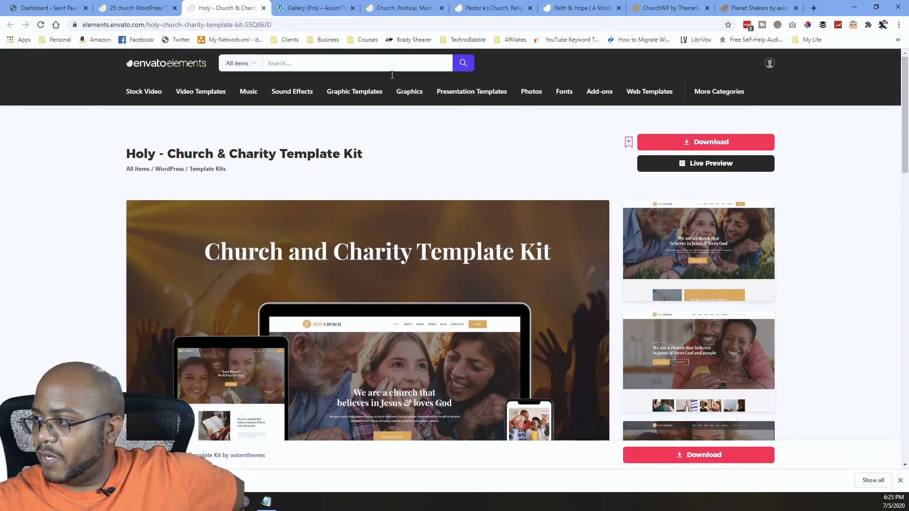
click(724, 140)
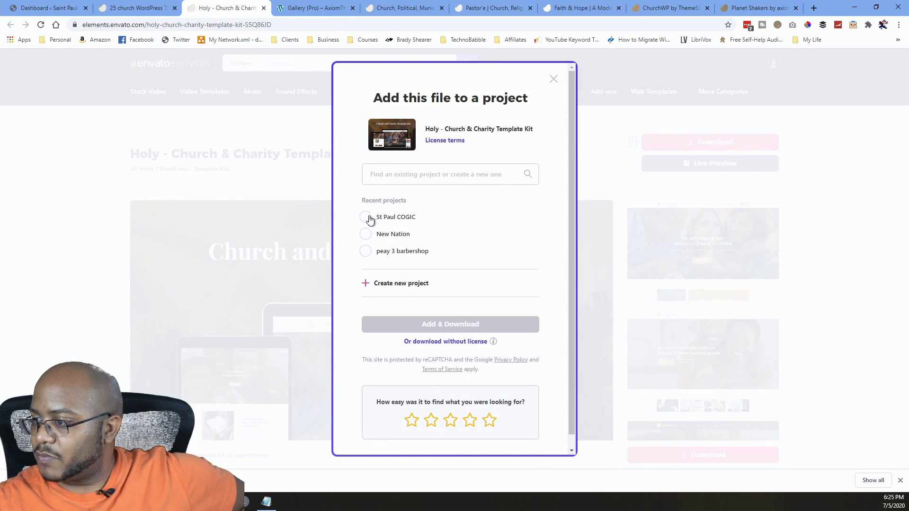
click(366, 217)
click(465, 327)
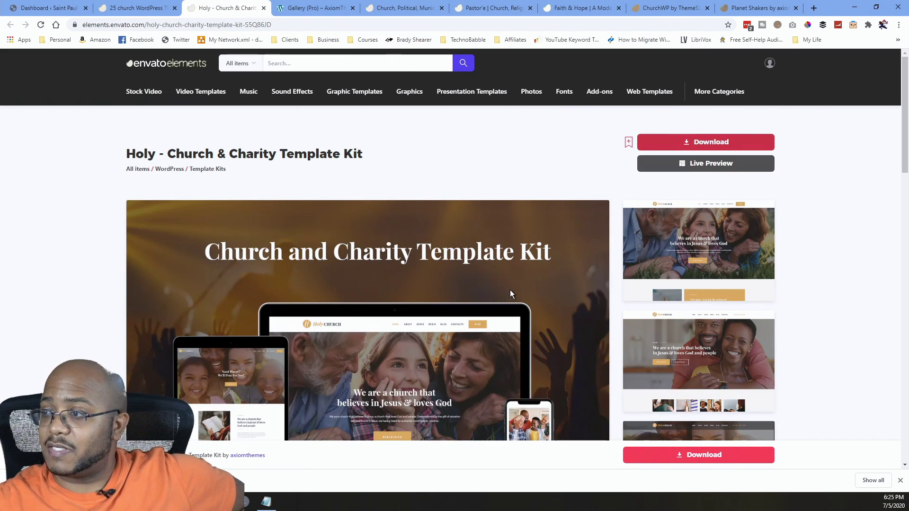
Close the Holy template kit and Holy Church gallery tabs.
click(264, 8)
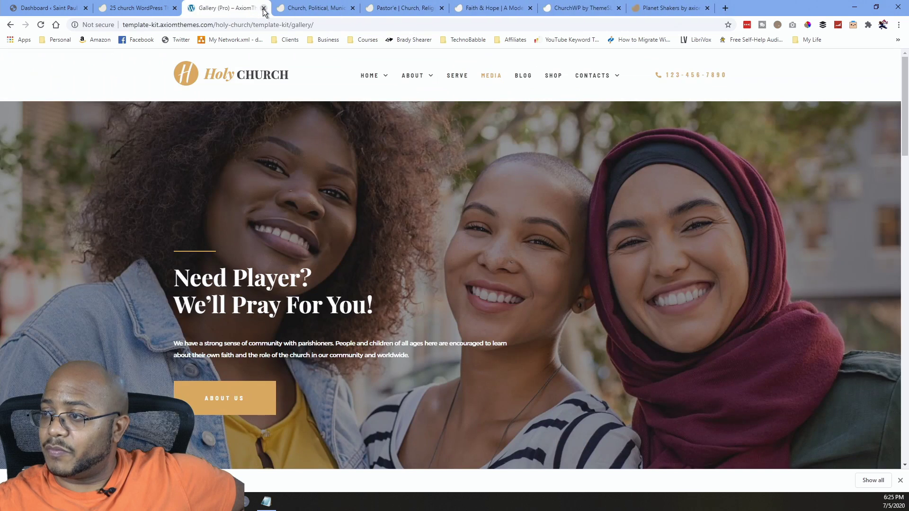
click(263, 8)
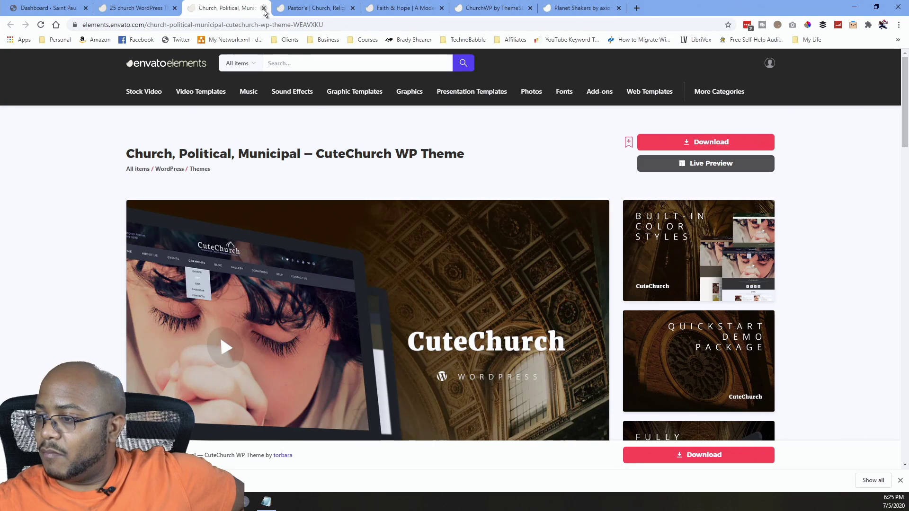
scroll(413, 257, down, 5)
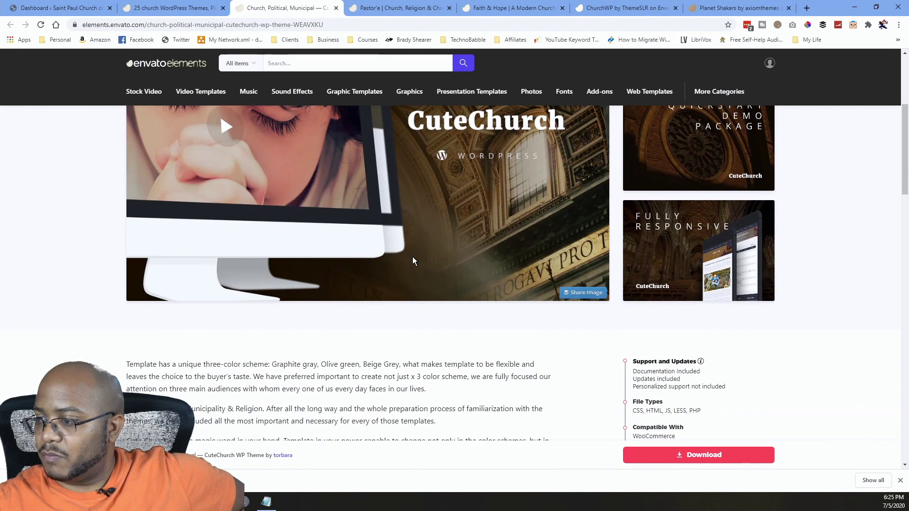
scroll(414, 257, up, 5)
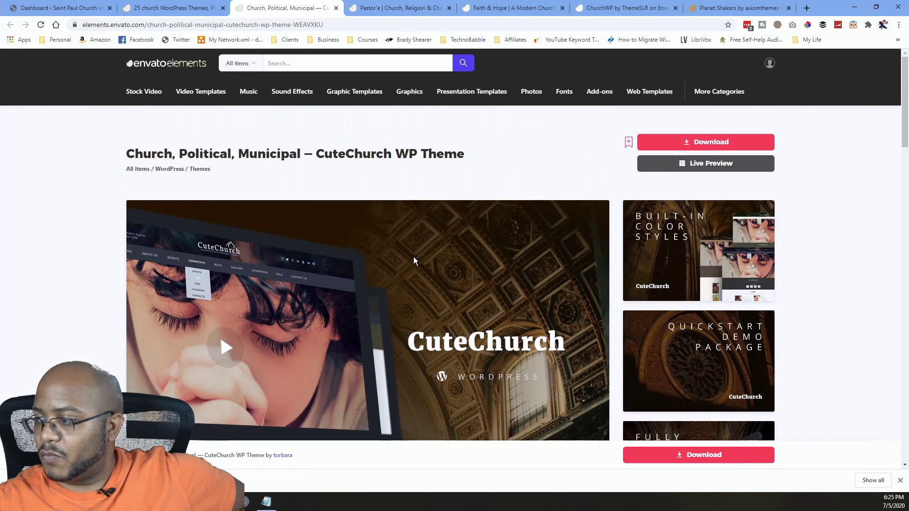
Open the CuteChurch live preview's church demo homepage and close the demo chooser.
click(704, 166)
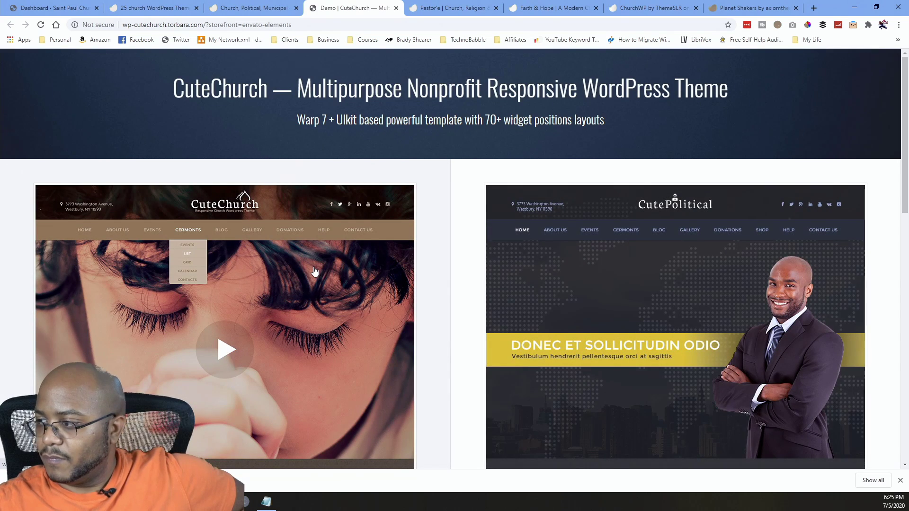
scroll(314, 269, down, 8)
scroll(314, 268, up, 8)
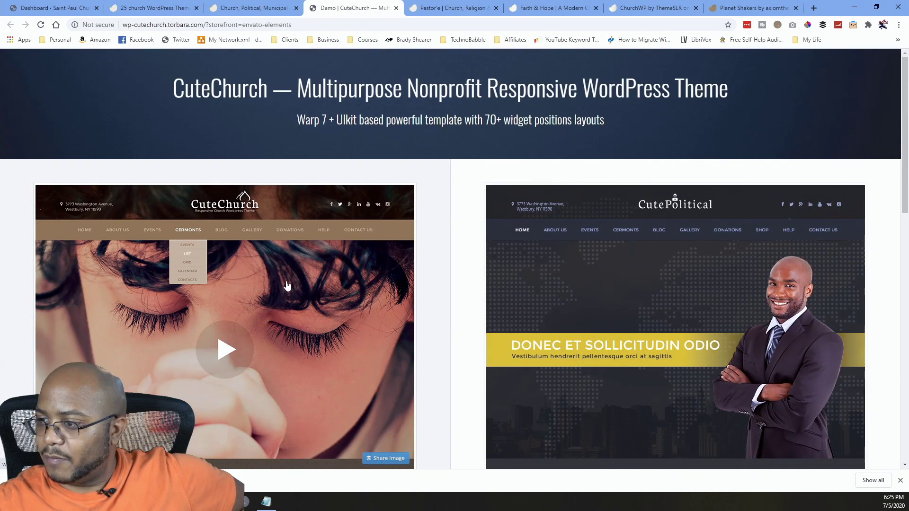
click(285, 283)
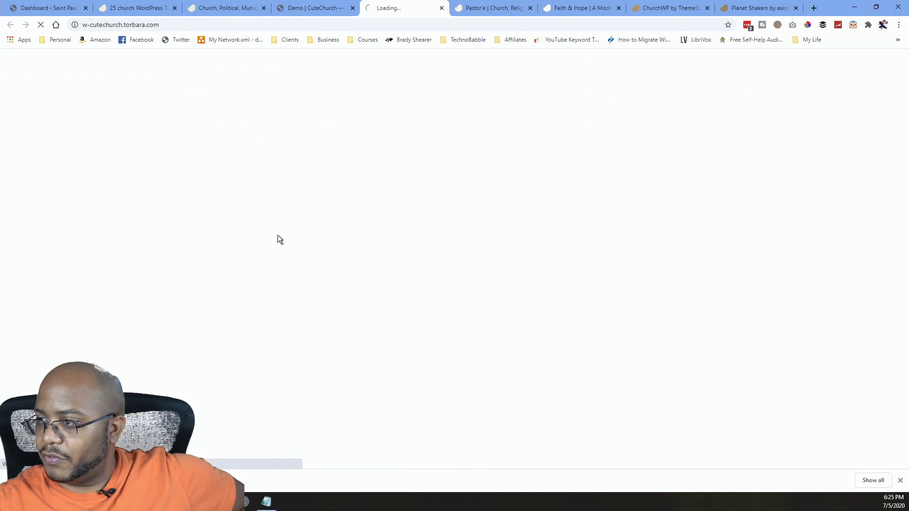
click(351, 9)
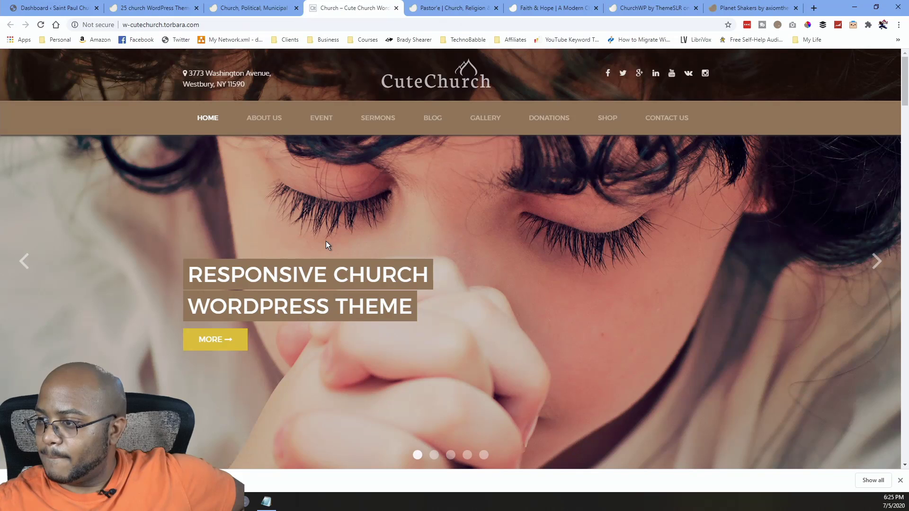
Scroll through the CuteChurch homepage sections, then close the CuteChurch Envato listing.
scroll(325, 240, down, 5)
scroll(326, 242, down, 3)
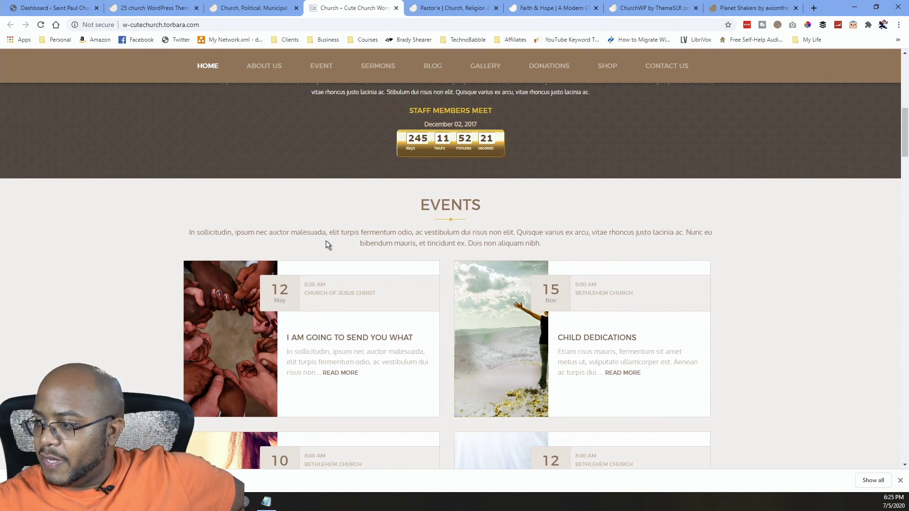
scroll(325, 240, down, 12)
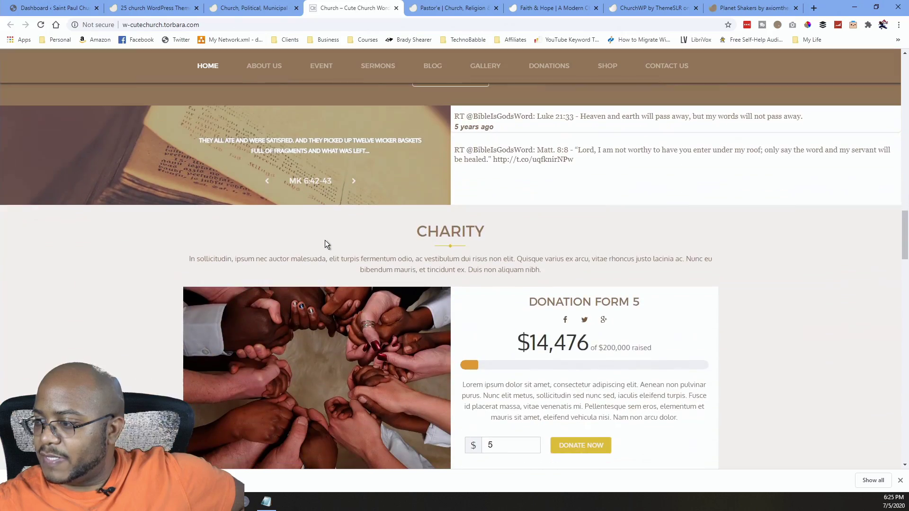
scroll(325, 240, down, 15)
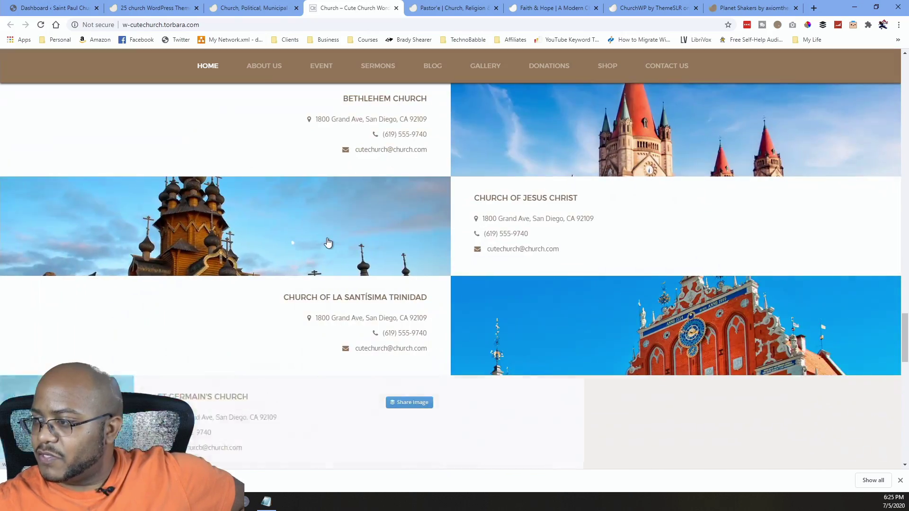
scroll(327, 241, down, 5)
scroll(328, 241, up, 15)
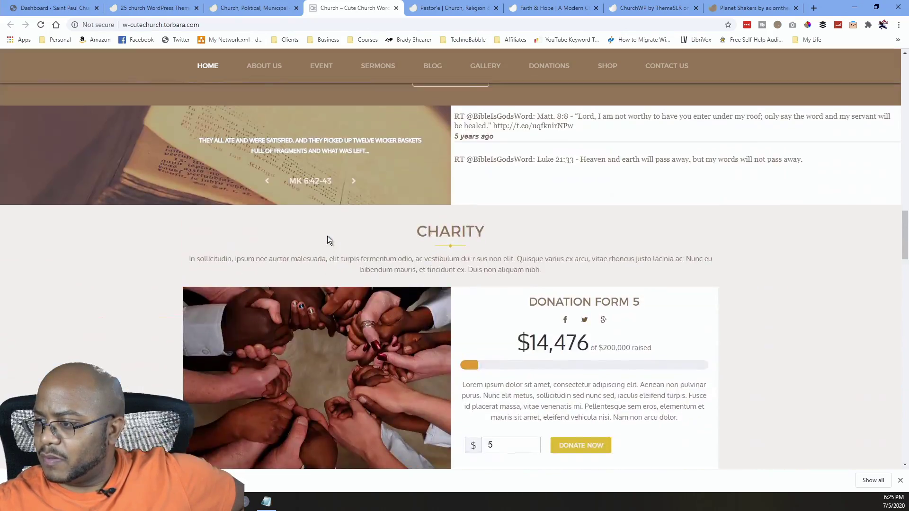
scroll(328, 236, up, 12)
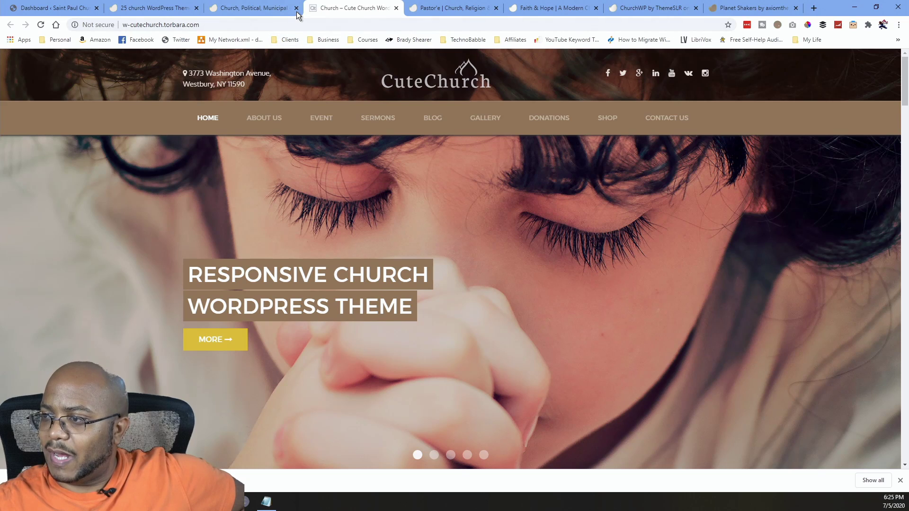
click(296, 8)
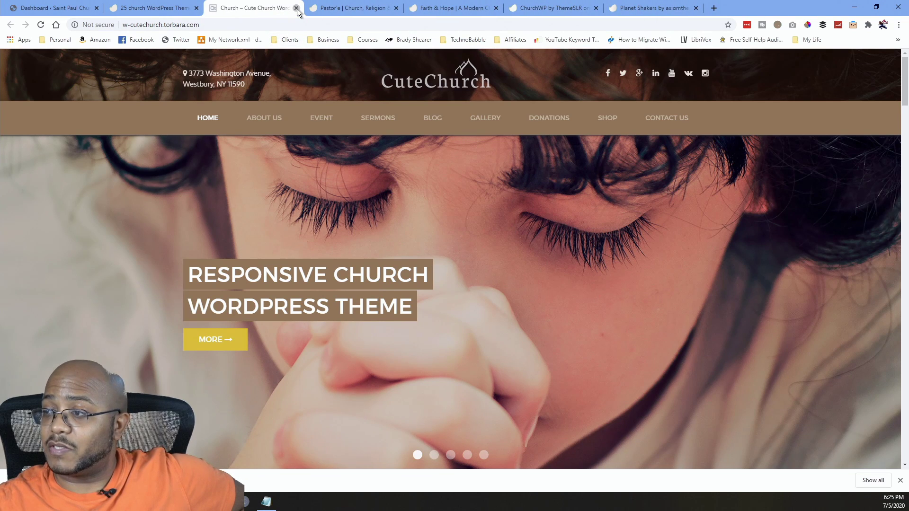
Close the CuteChurch demo and Pastor'e tabs and switch to the ChurchWP item page.
click(296, 8)
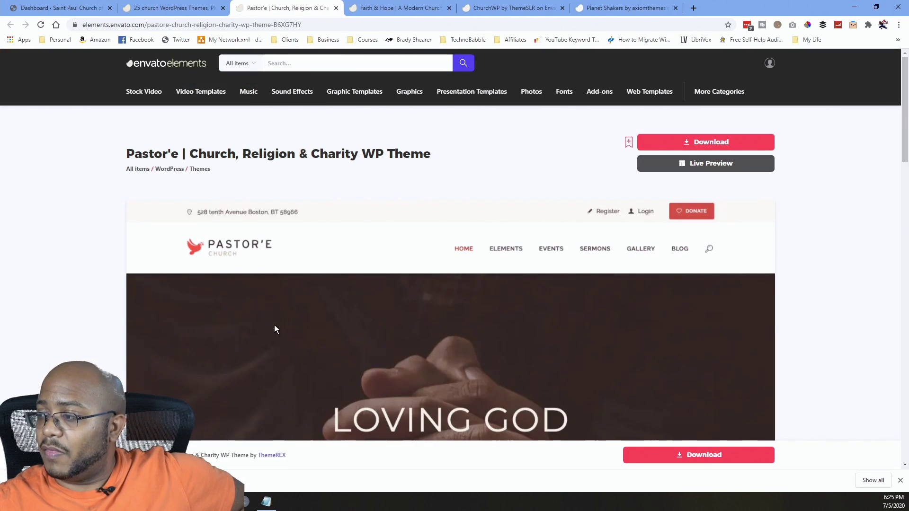
scroll(286, 334, down, 8)
scroll(306, 178, up, 8)
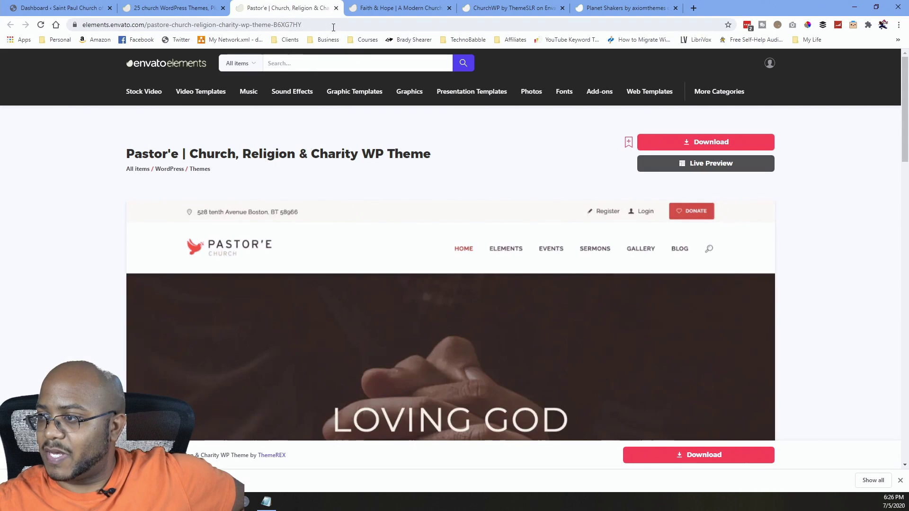
click(336, 9)
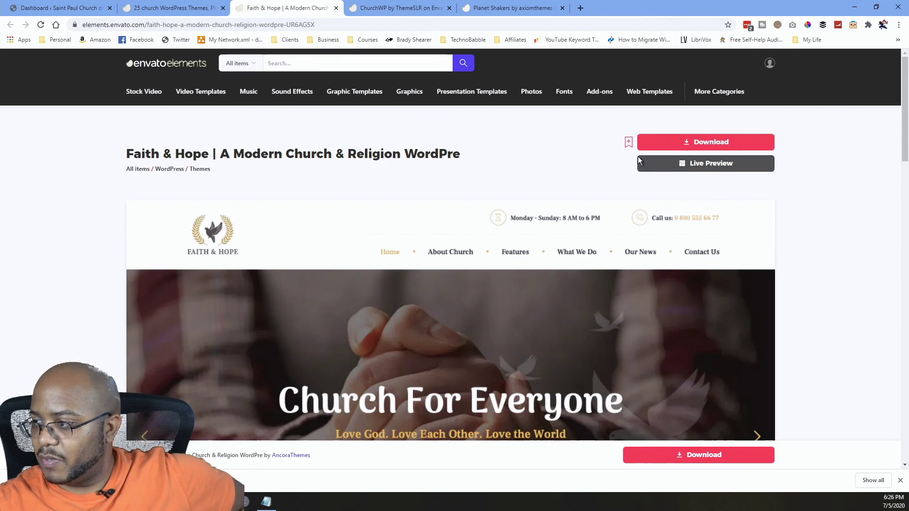
click(388, 9)
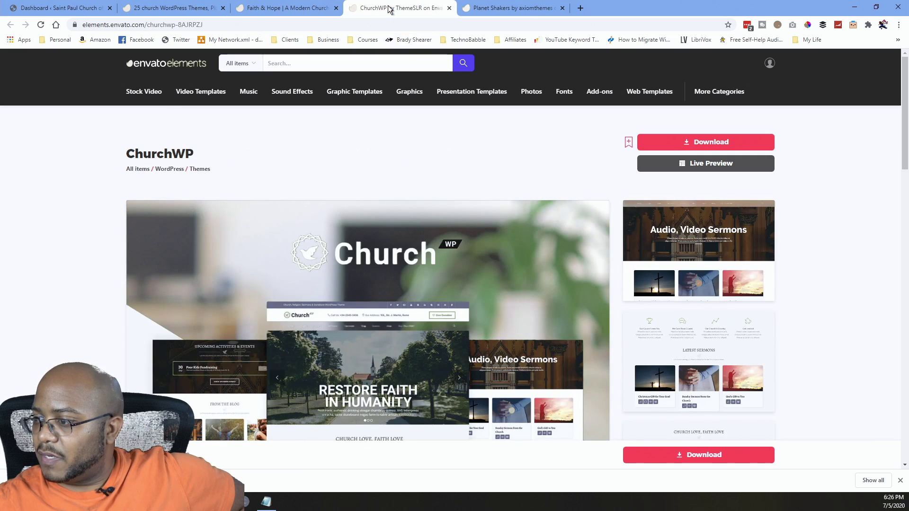
click(726, 166)
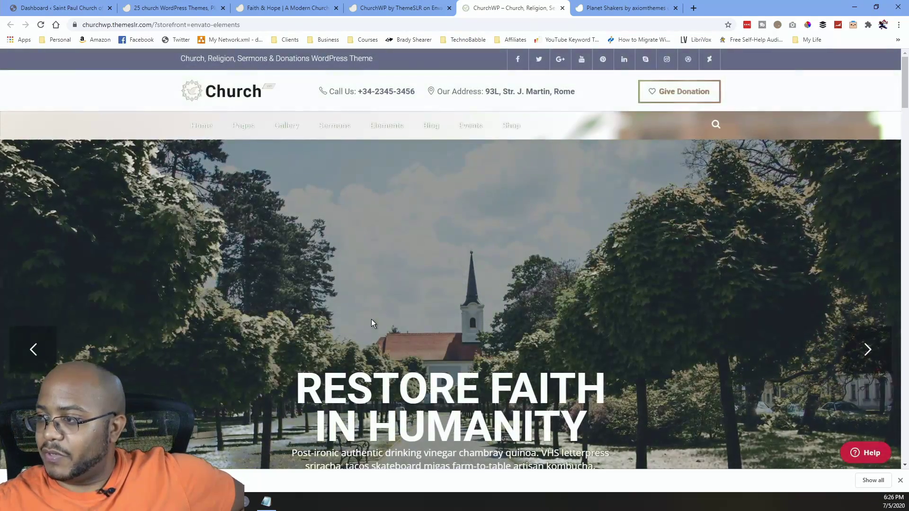
scroll(371, 323, down, 5)
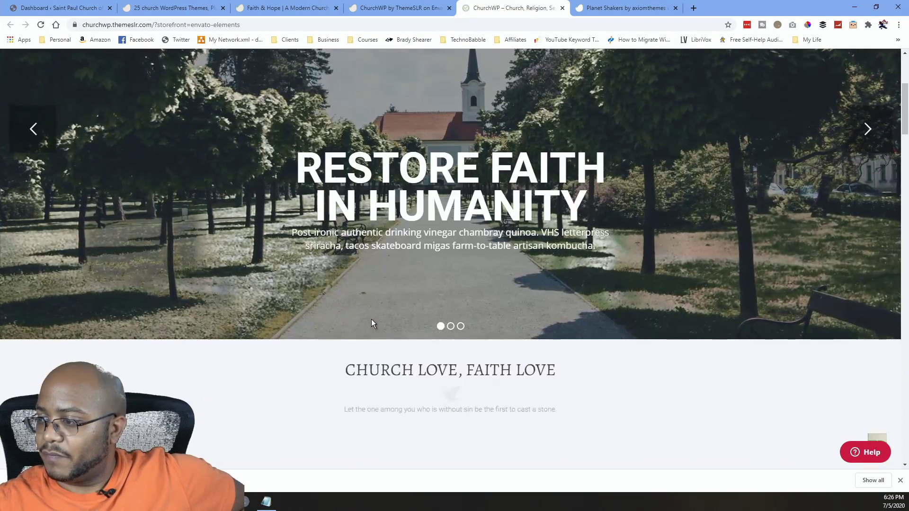
scroll(371, 320, down, 7)
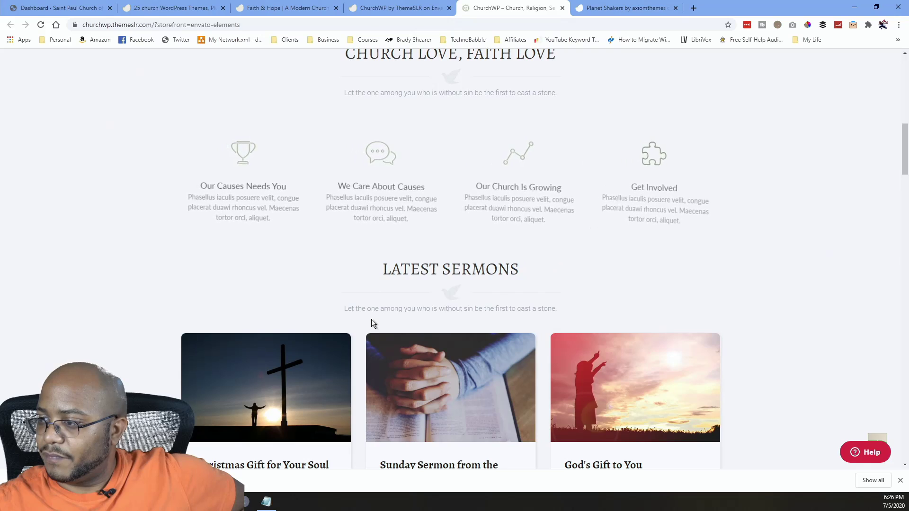
scroll(371, 319, down, 4)
scroll(449, 280, down, 4)
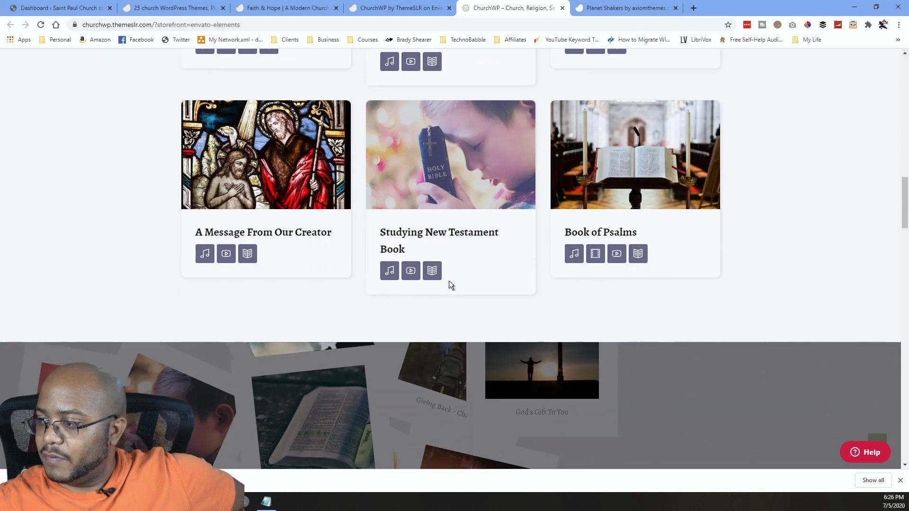
scroll(430, 332, down, 5)
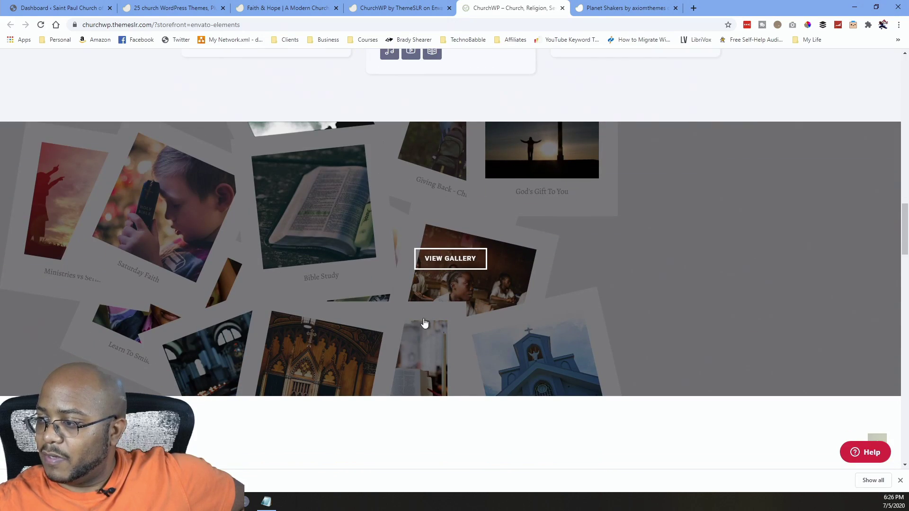
scroll(417, 312, down, 9)
scroll(407, 309, up, 2)
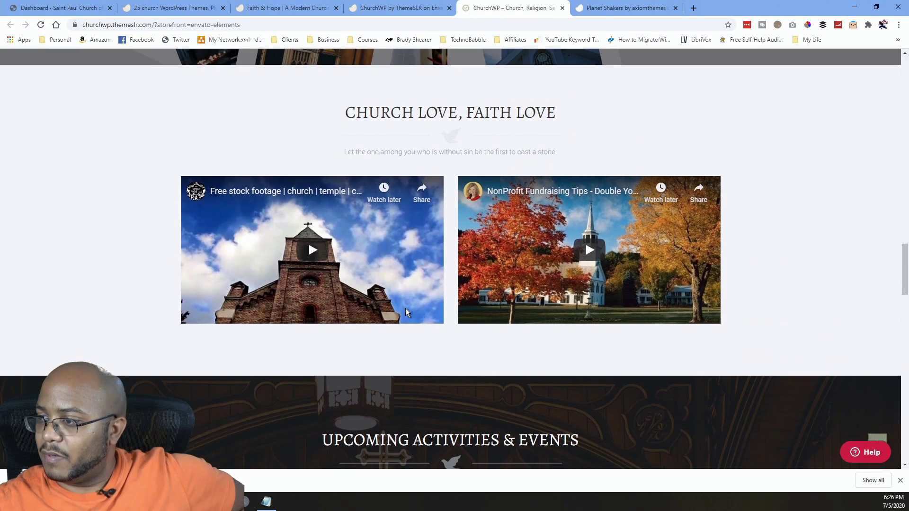
scroll(431, 337, down, 5)
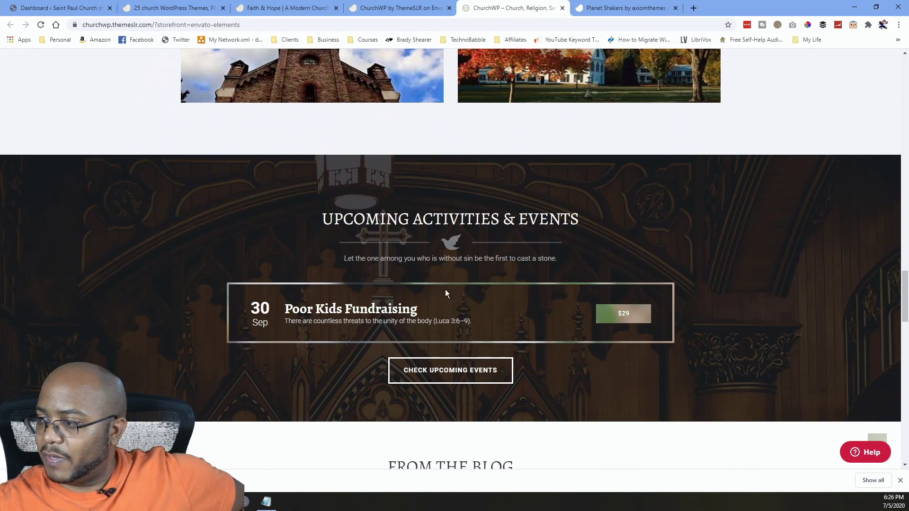
scroll(362, 345, down, 7)
scroll(435, 345, down, 7)
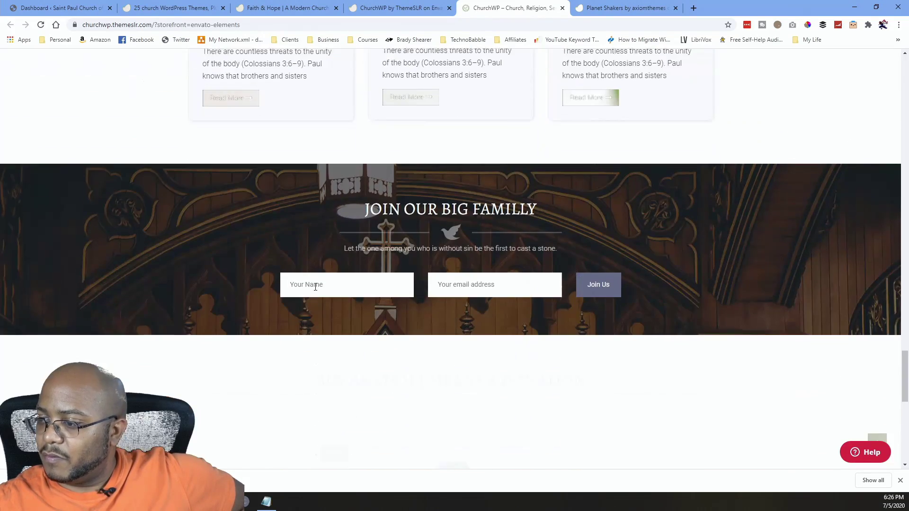
scroll(302, 290, down, 9)
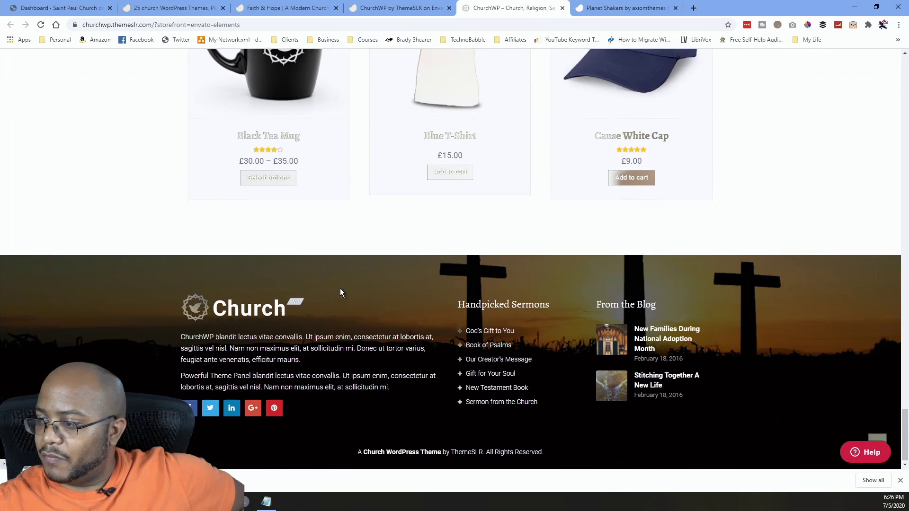
scroll(324, 287, up, 20)
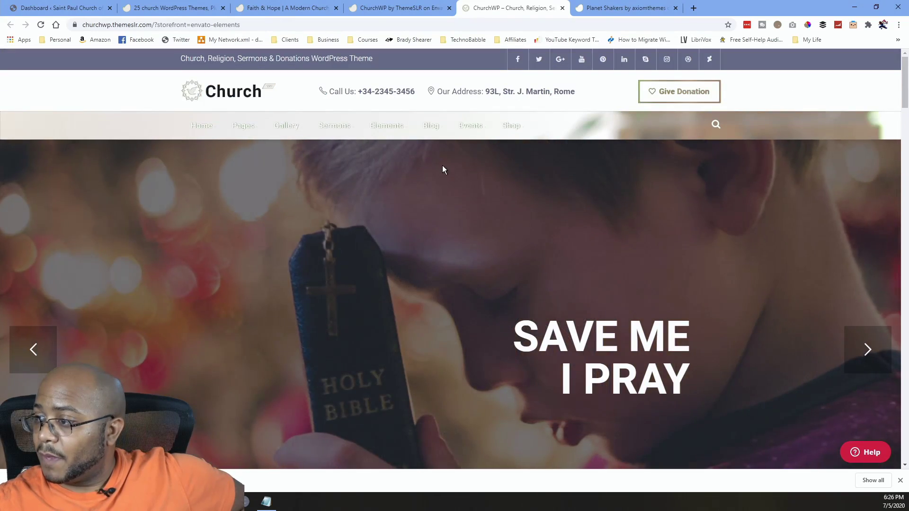
mouse_move(340, 128)
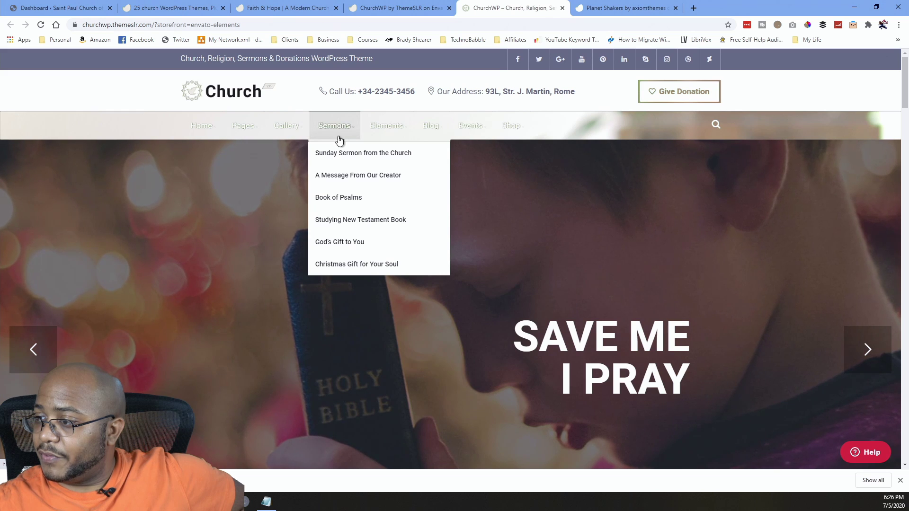
mouse_move(294, 135)
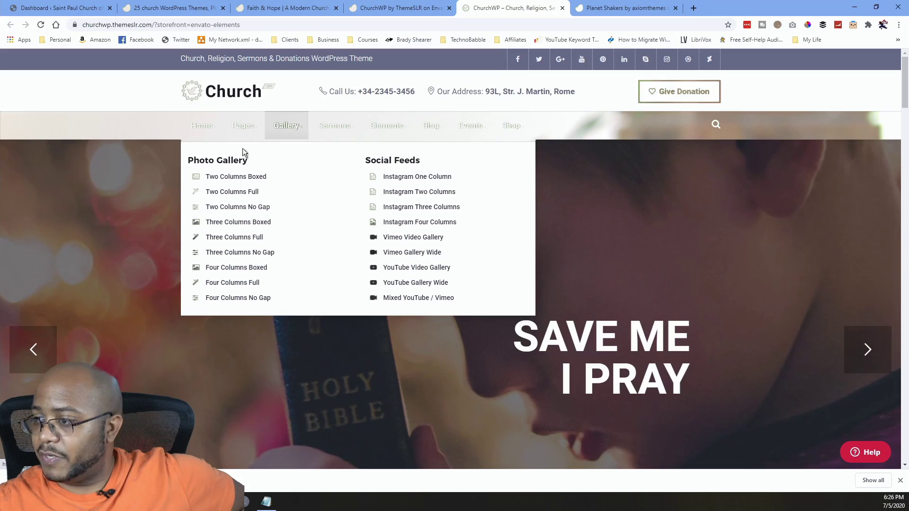
mouse_move(241, 128)
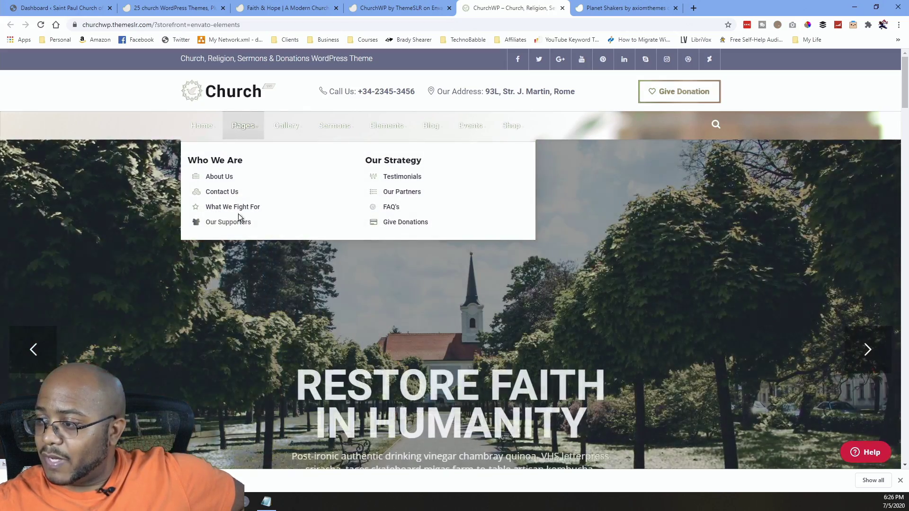
mouse_move(430, 130)
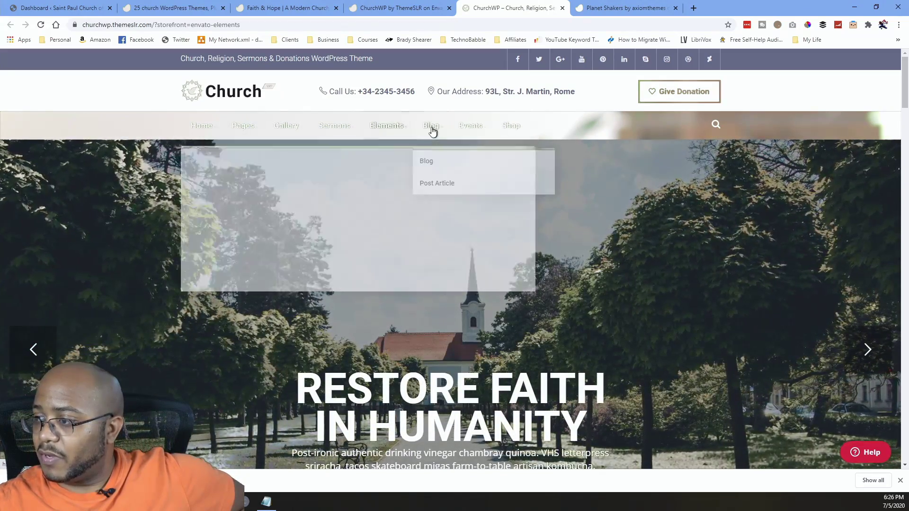
mouse_move(473, 131)
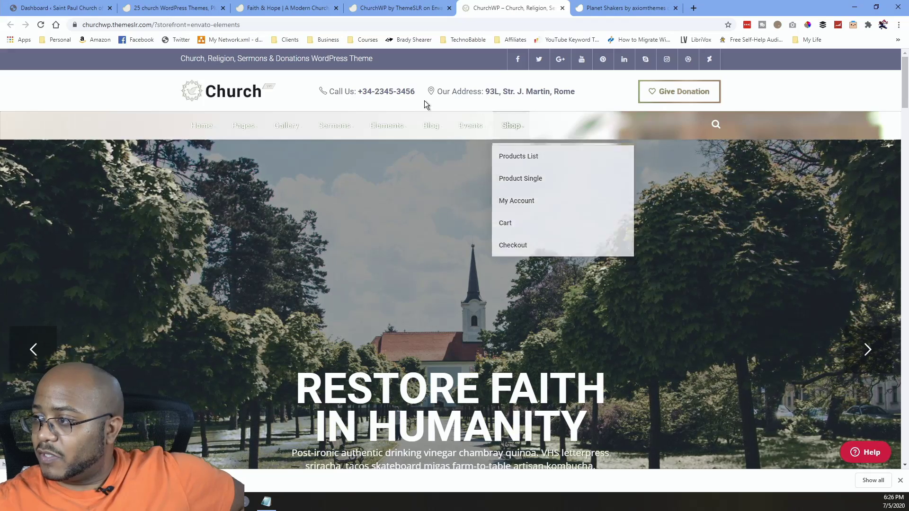
Add the ChurchWP theme to the St Paul COGIC project and download its zip.
click(420, 8)
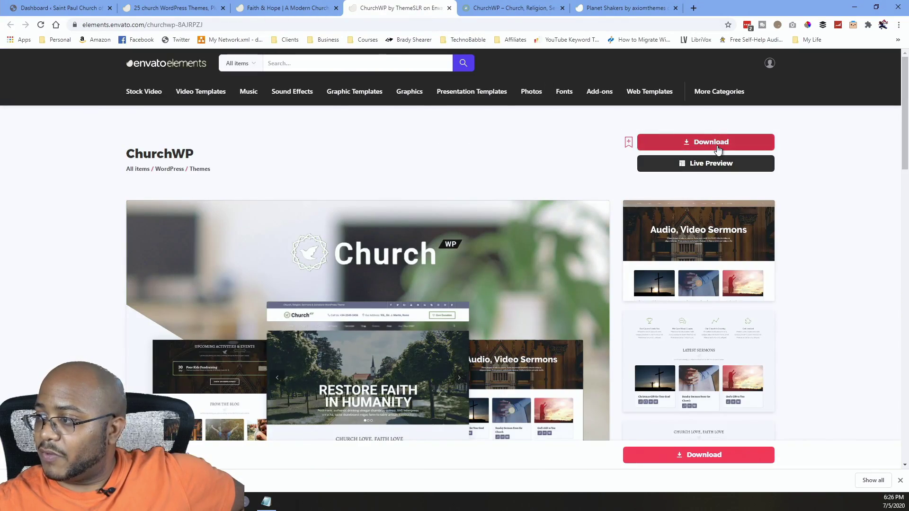
click(703, 146)
click(365, 217)
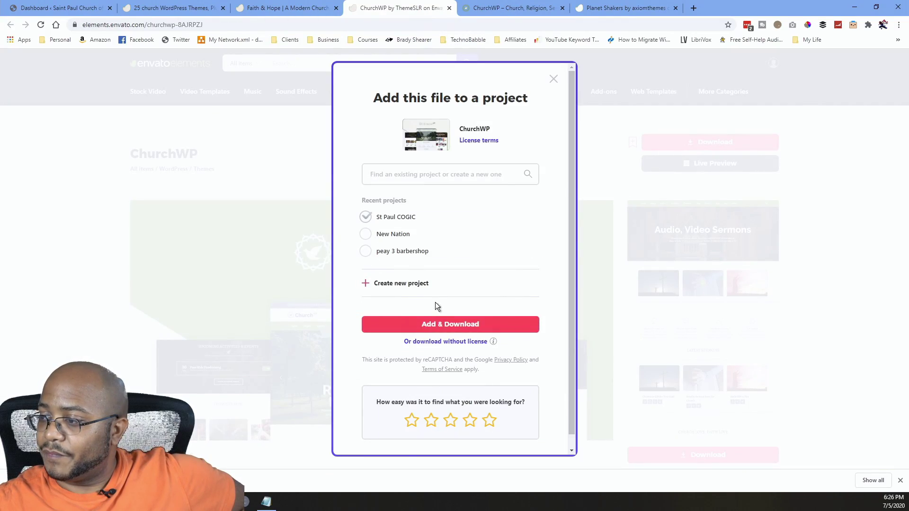
click(450, 324)
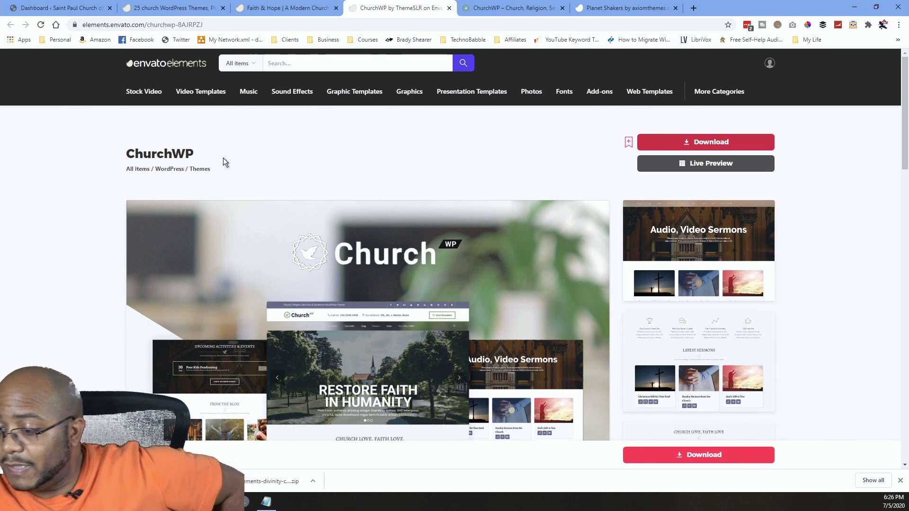
Close all browser tabs to the right of the WordPress Dashboard tab.
click(78, 4)
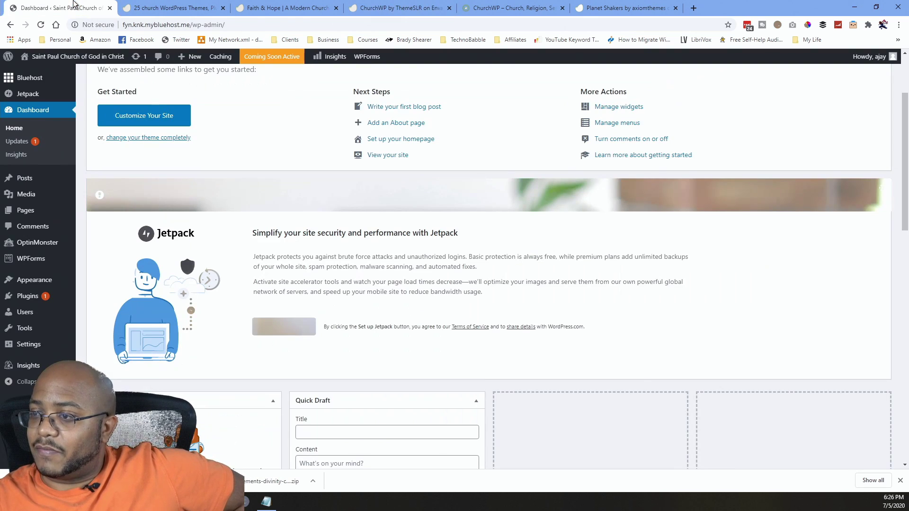
right_click(75, 5)
click(123, 109)
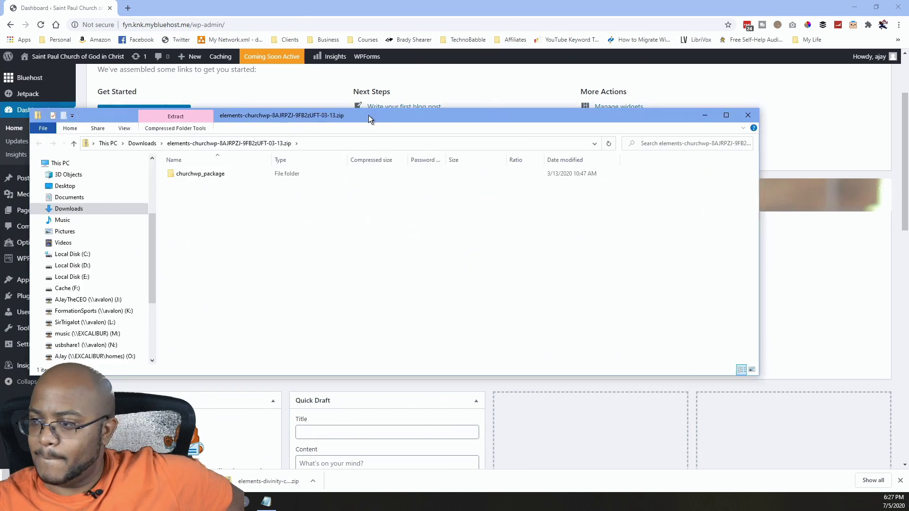
Browse the ChurchWP zip's churchwp_package folder and move the zip window to the other monitor.
double_click(292, 146)
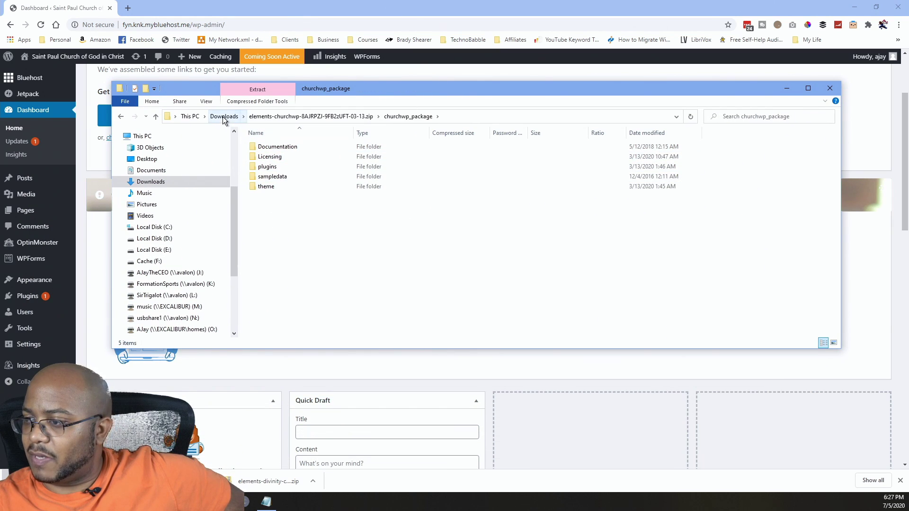
click(300, 118)
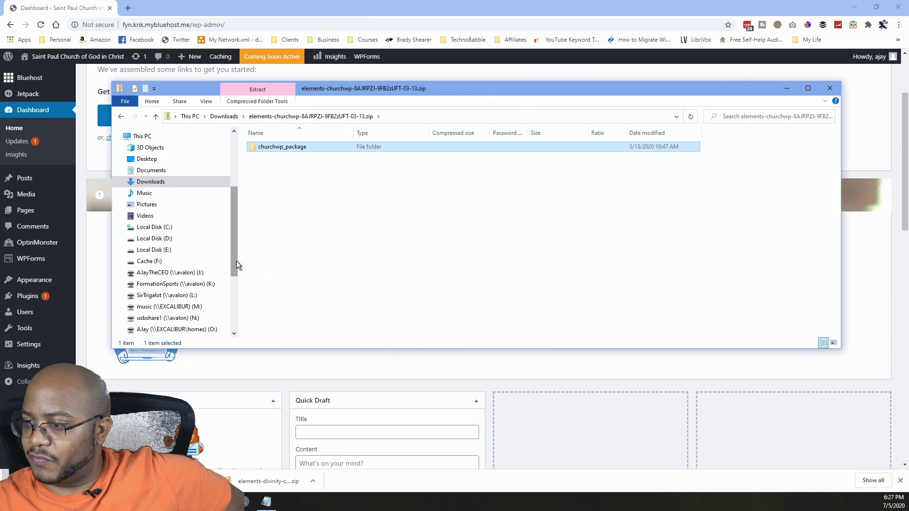
scroll(180, 289, down, 2)
scroll(180, 289, down, 2)
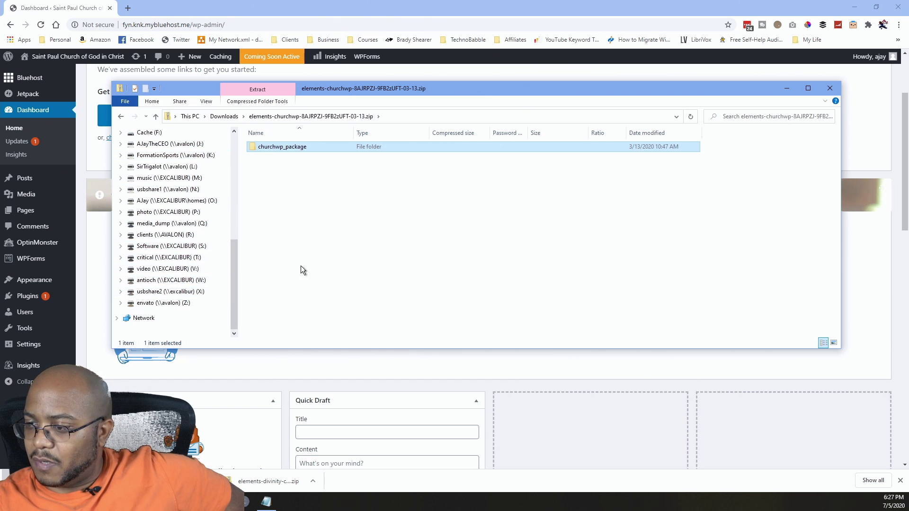
drag(419, 90, 0, 210)
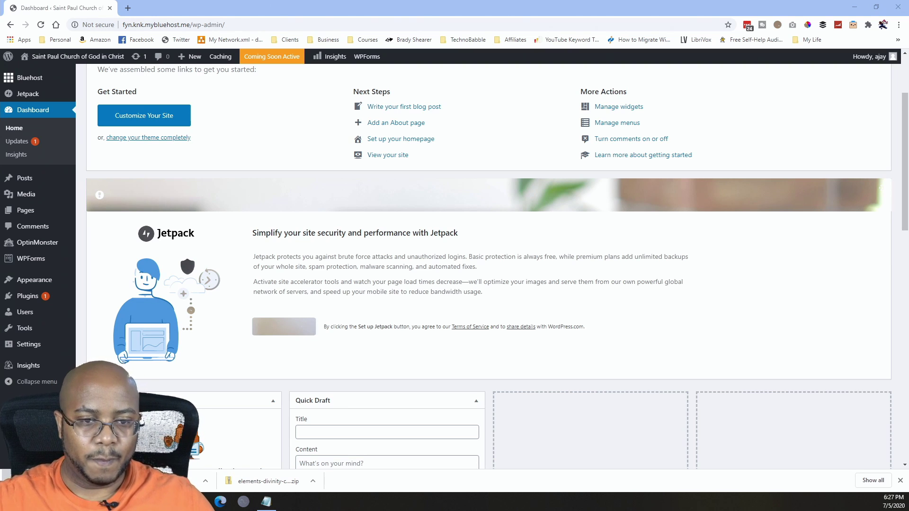
Copy the churchwp_package folder from the zip into the St Paul COGIC website folder.
key(alt+Tab)
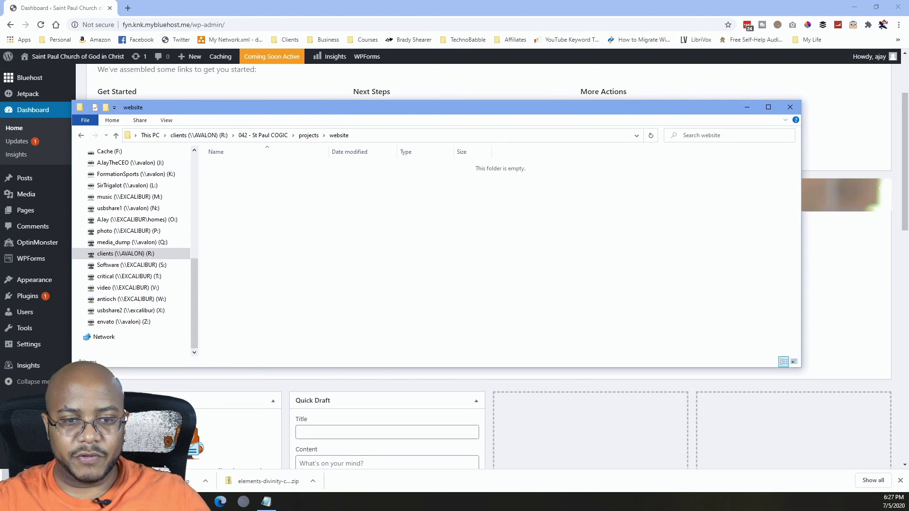
drag(8, 264, 262, 195)
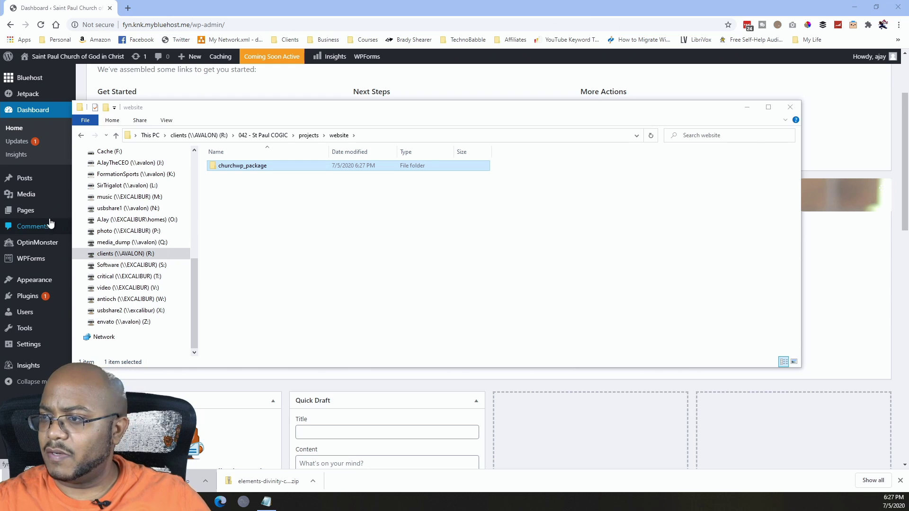
key(alt+Tab)
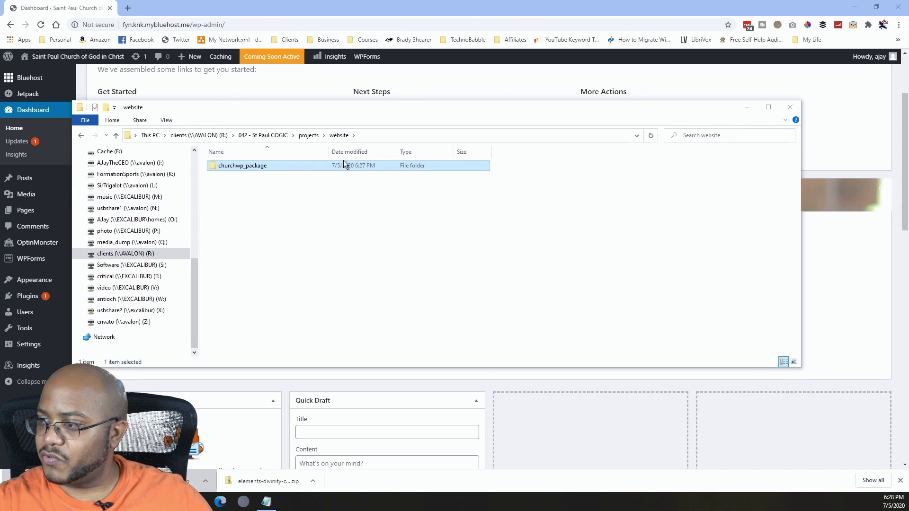
click(369, 136)
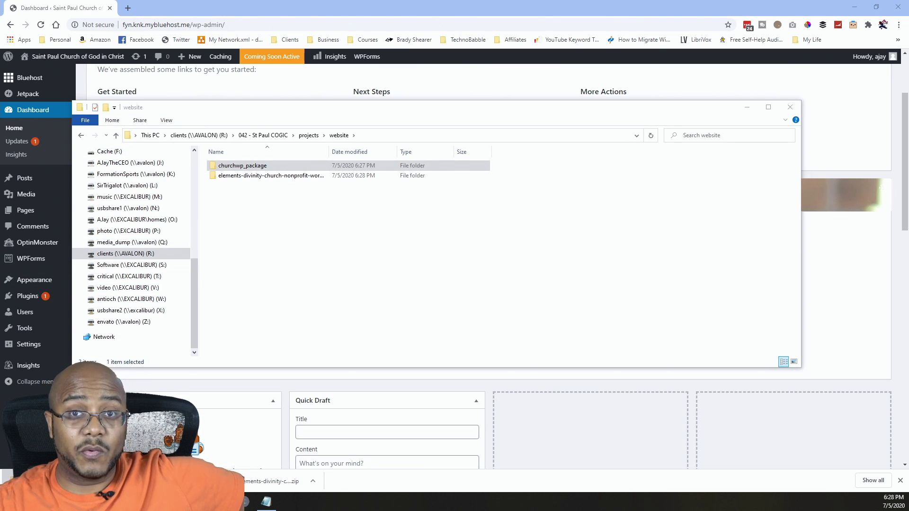
click(250, 181)
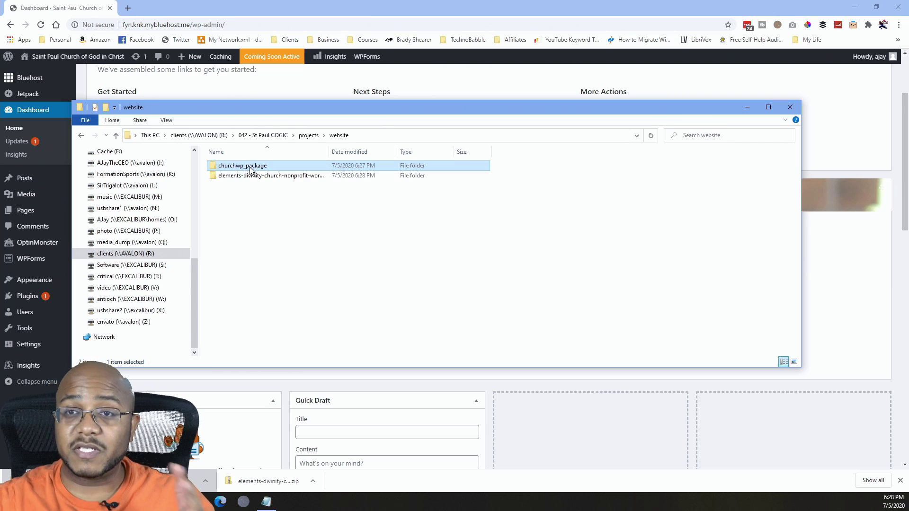
Inspect churchwp_package's Documentation, Licensing, plugins and sampledata folders.
double_click(249, 166)
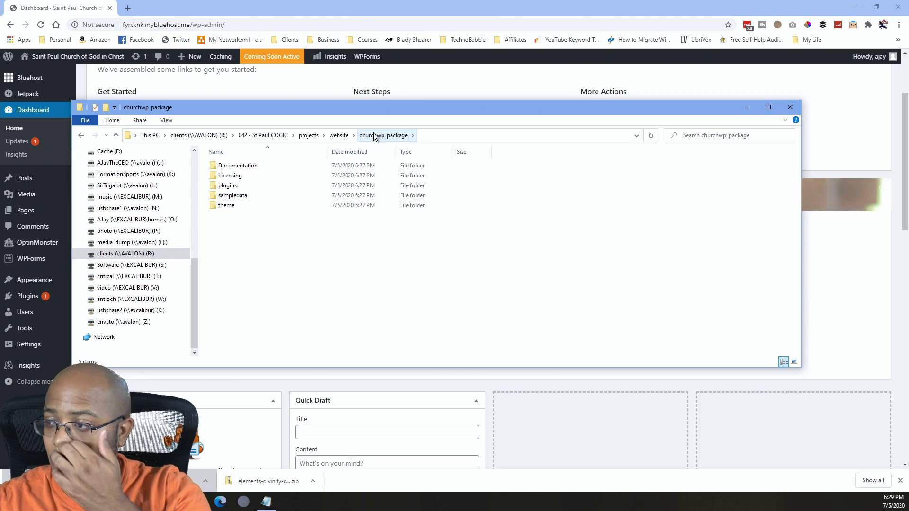
double_click(245, 166)
key(alt+Left)
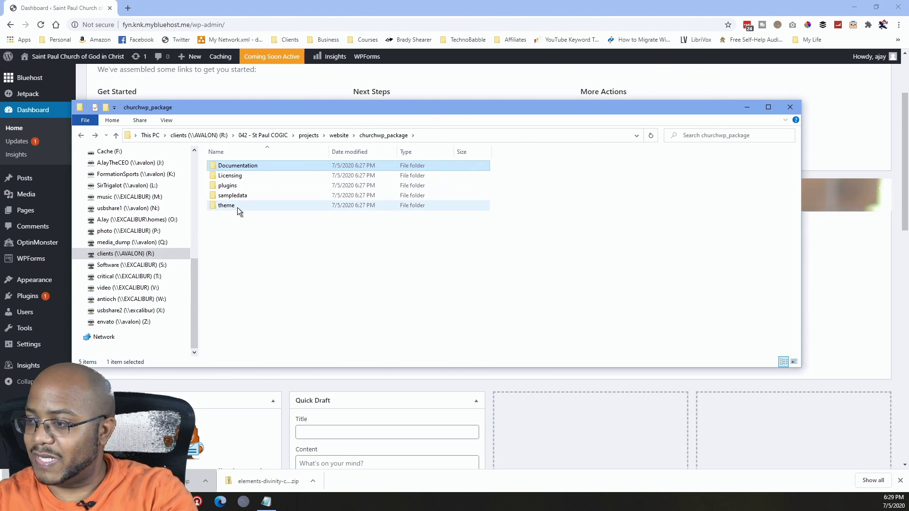
double_click(237, 176)
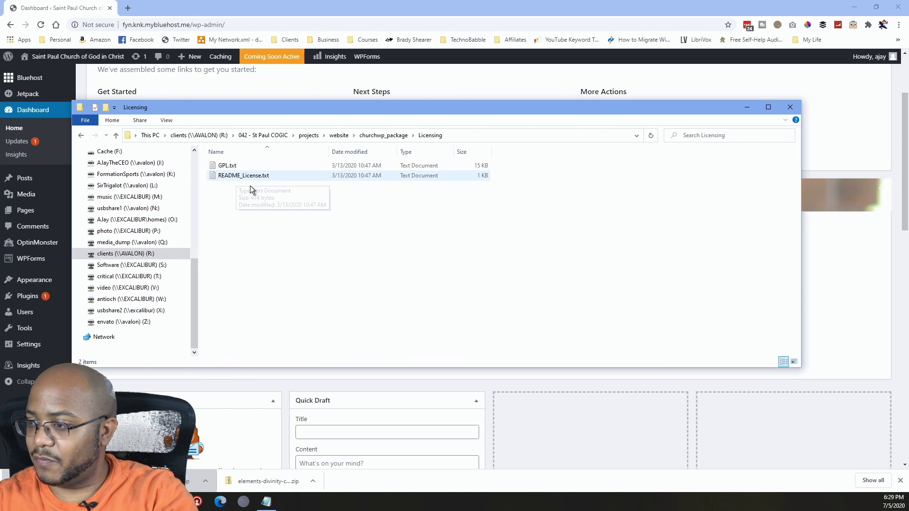
key(alt+Left)
double_click(229, 187)
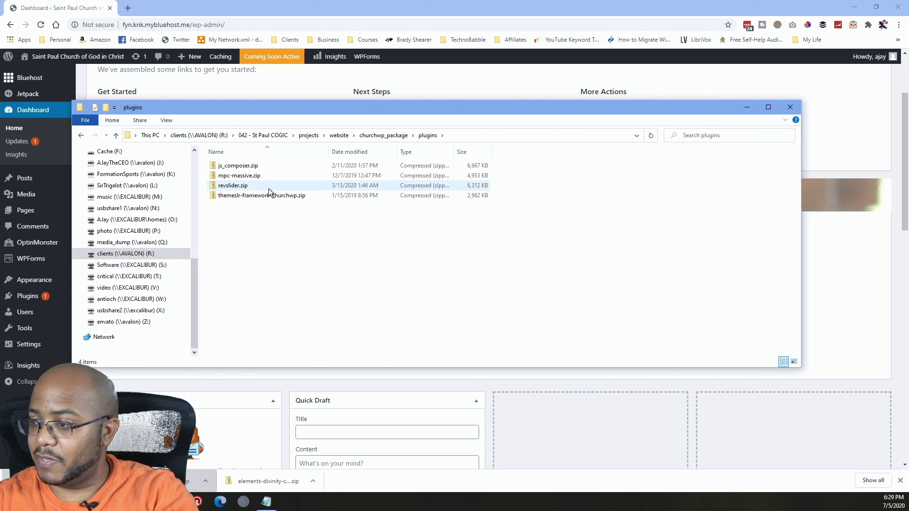
key(alt+Left)
double_click(236, 195)
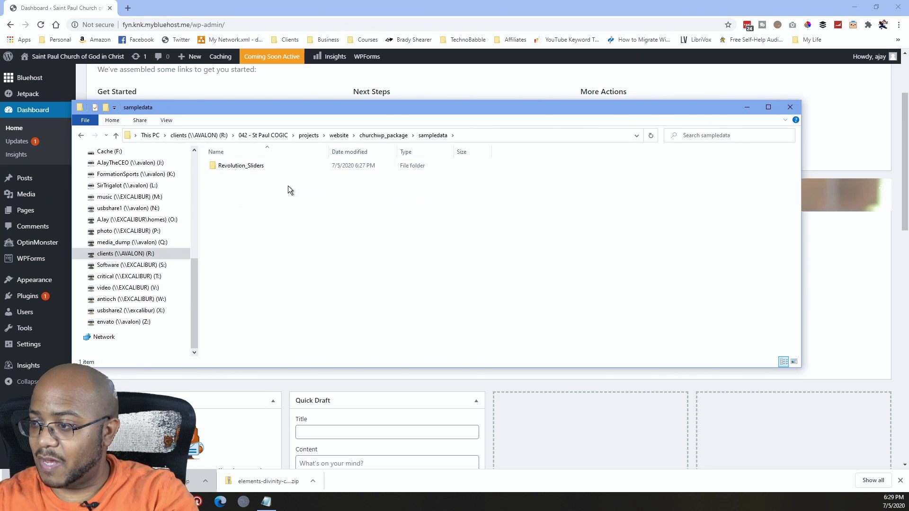
double_click(260, 166)
key(alt+Left)
key(alt+Left)
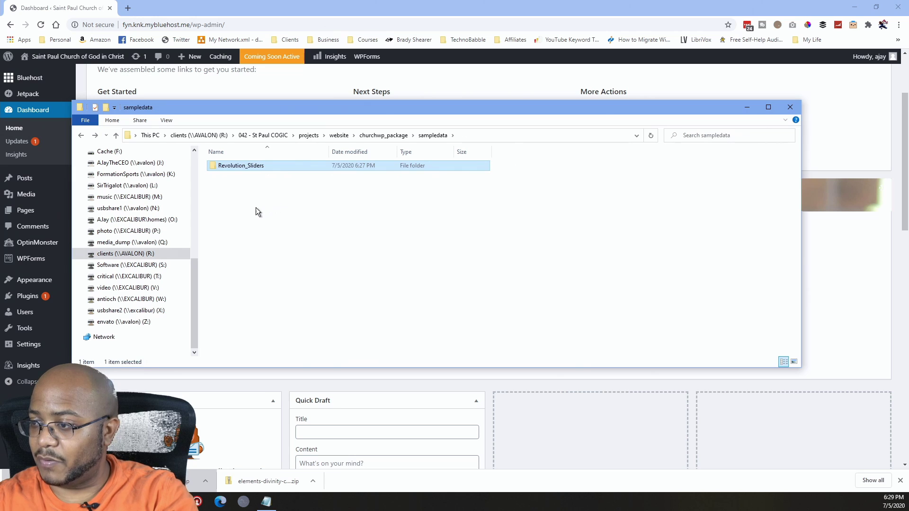
Select churchwp.zip in the theme folder and move the Explorer window off-screen.
double_click(234, 205)
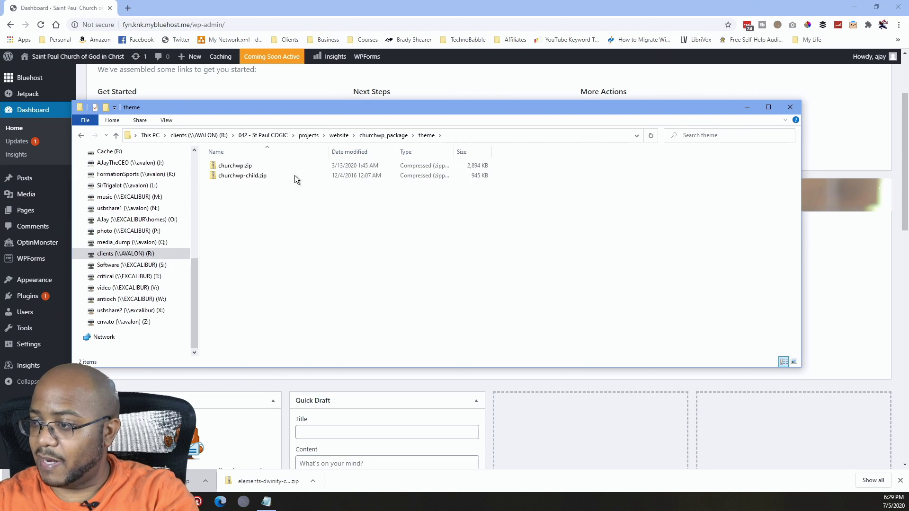
click(250, 165)
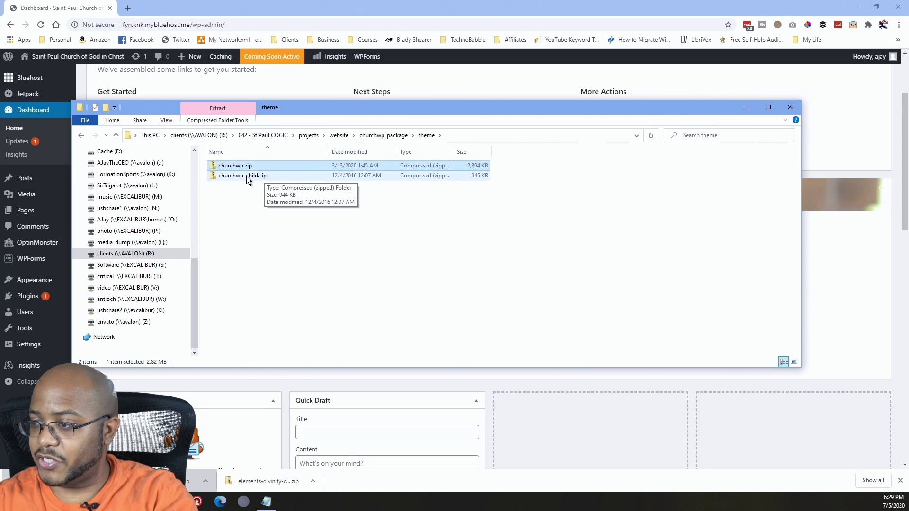
drag(320, 109, 0, 123)
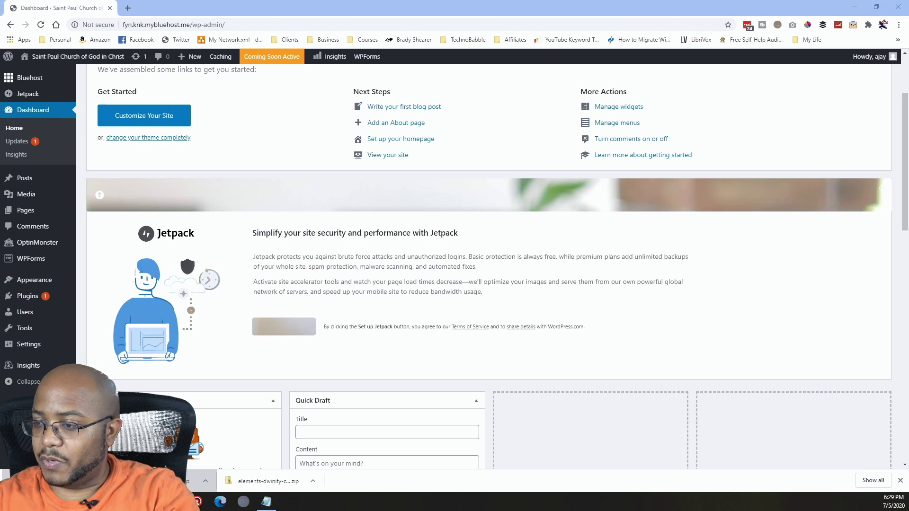
Go to Appearance > Themes, dismiss the OptinMonster notice, and open Add Themes.
mouse_move(43, 284)
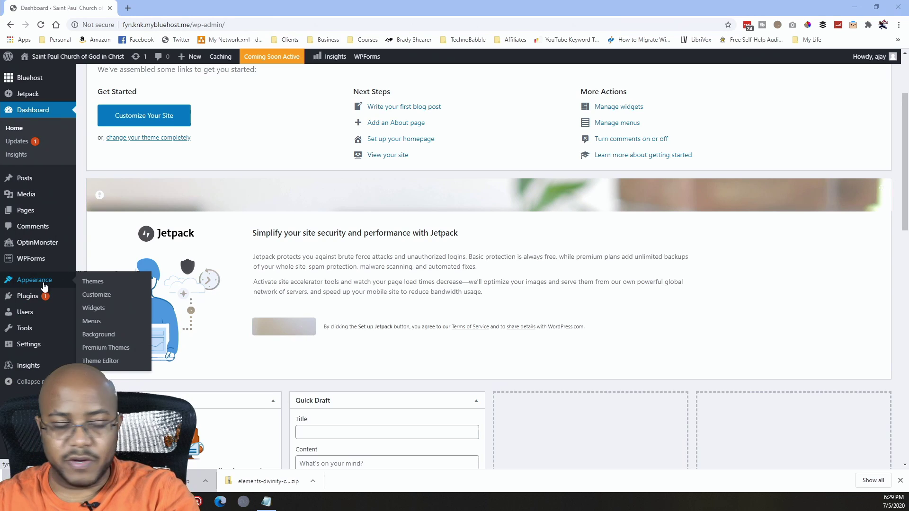
click(103, 287)
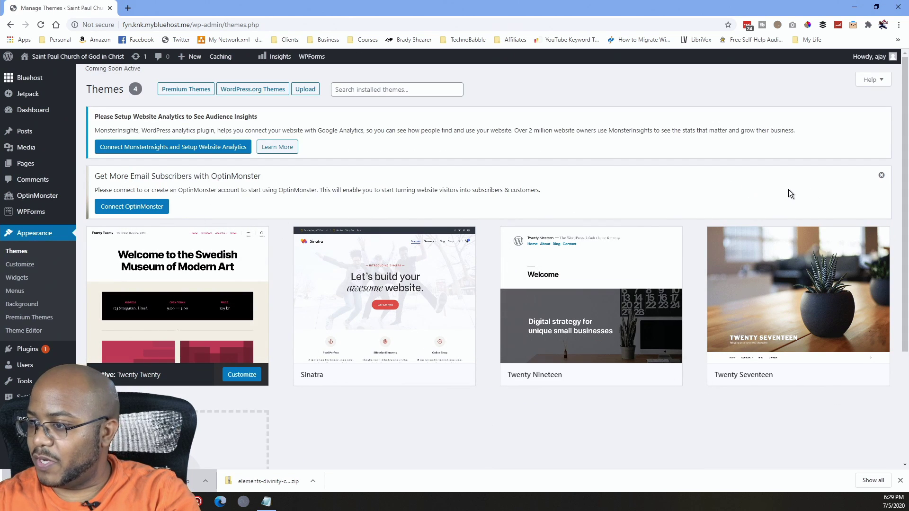
click(881, 175)
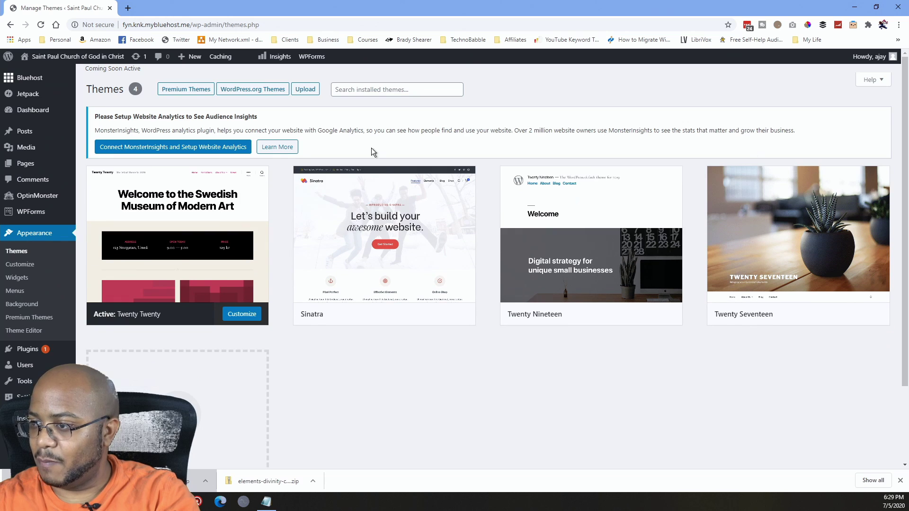
click(305, 90)
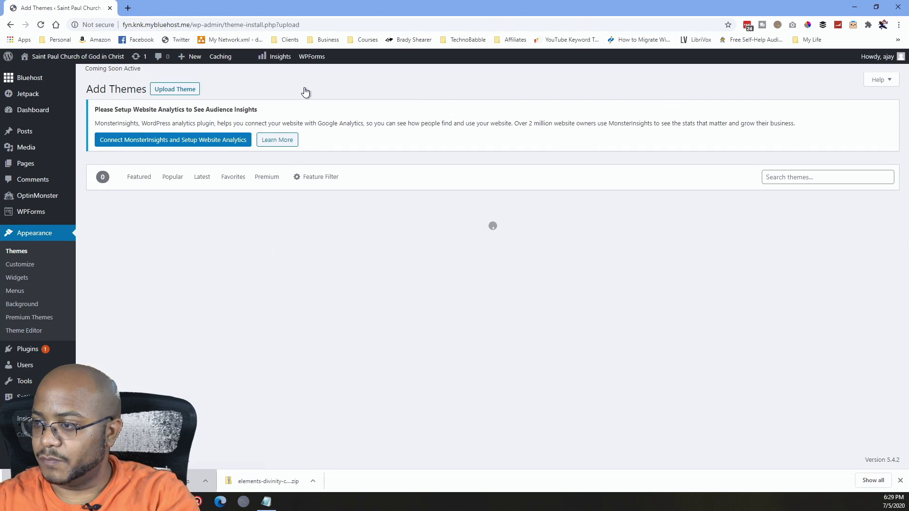
Upload churchwp.zip from the theme zips folder, install it, and return to Themes.
click(174, 90)
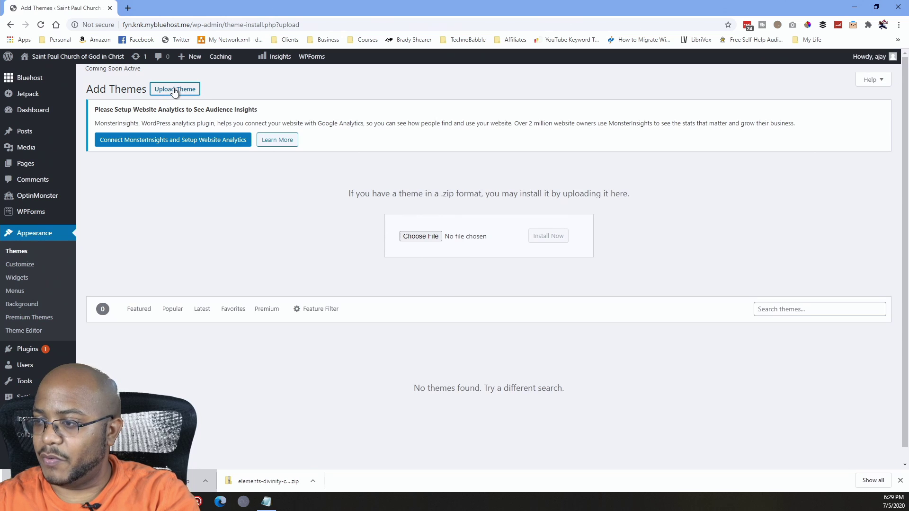
click(419, 238)
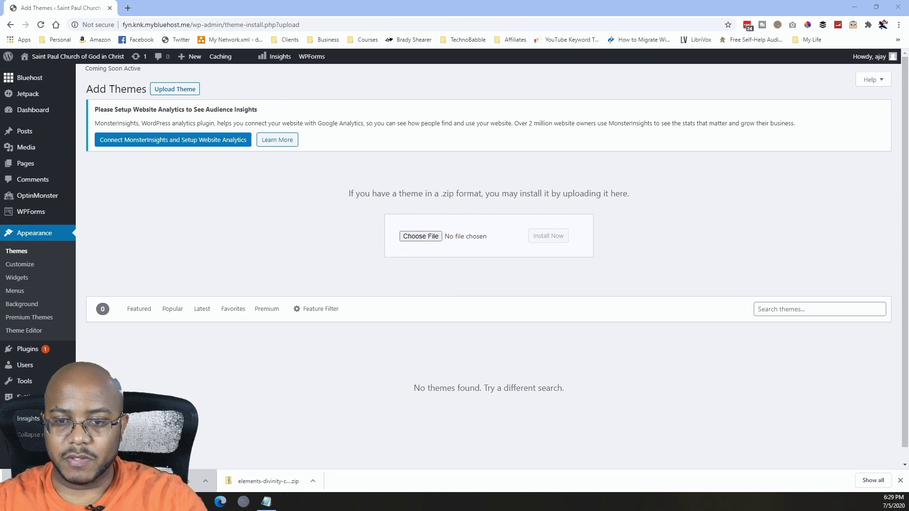
click(425, 240)
text(R:\042 - St Paul COGIC\projects\website\churchwp_package\theme)
key(Return)
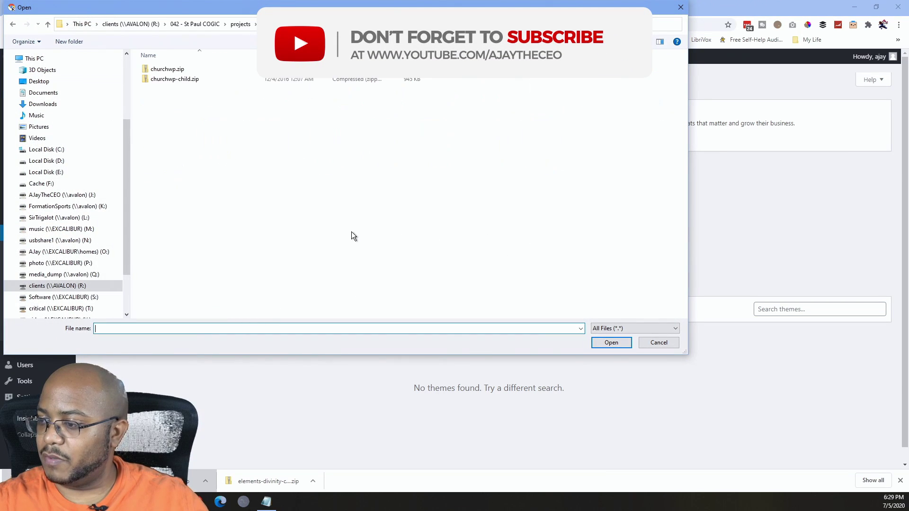
double_click(183, 72)
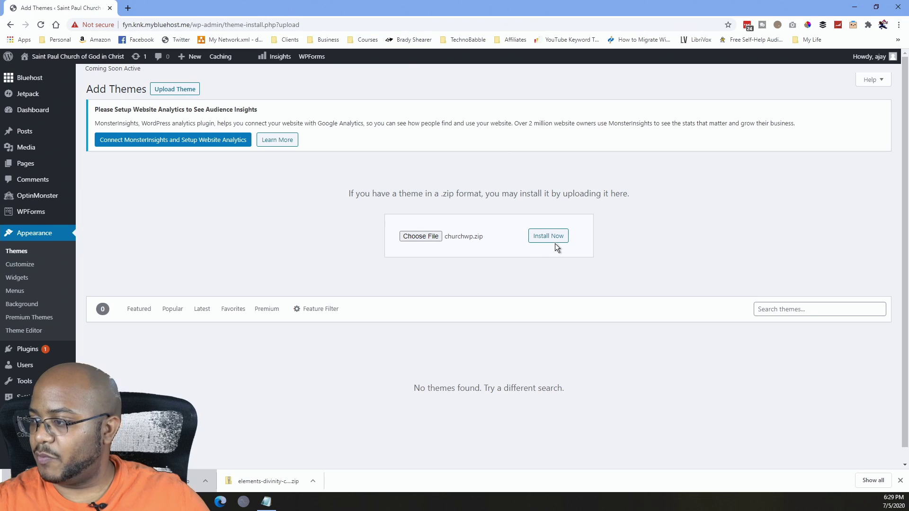
click(554, 242)
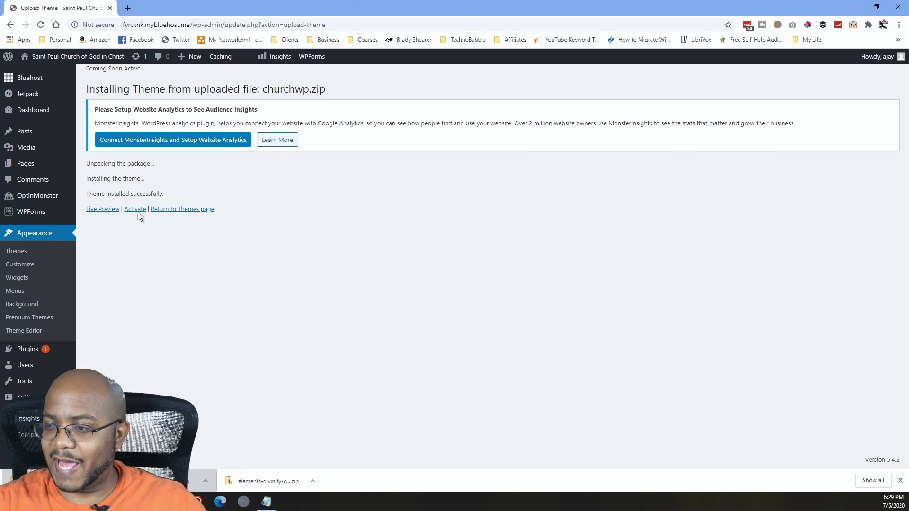
click(189, 210)
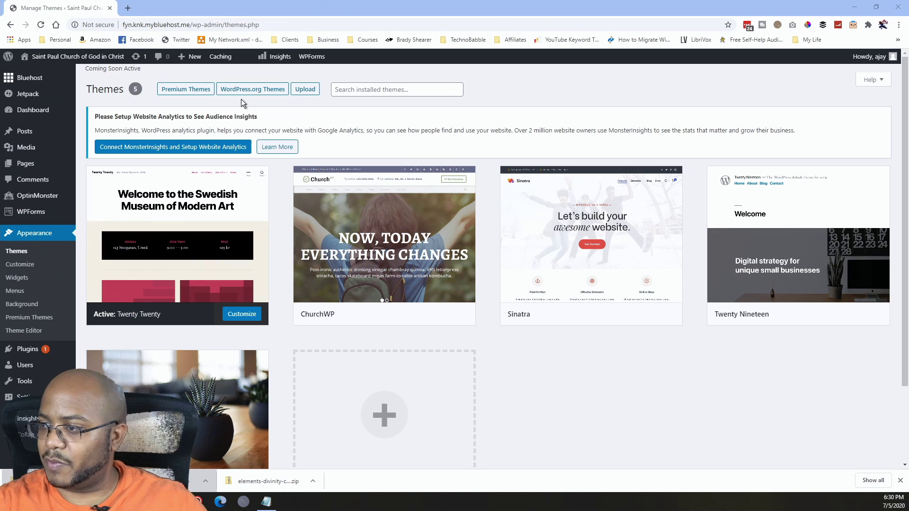
Upload divinity.zip from the elements-divinity folder, install it, and return to Themes.
click(305, 89)
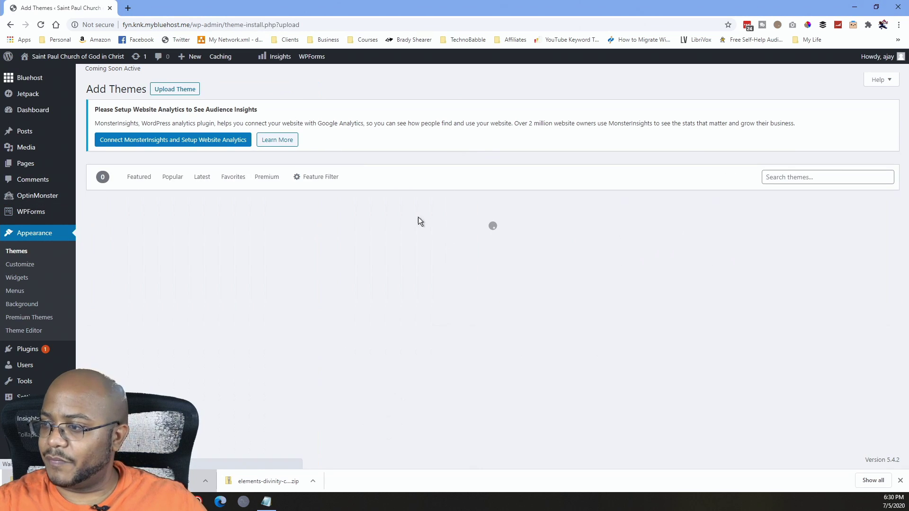
click(181, 91)
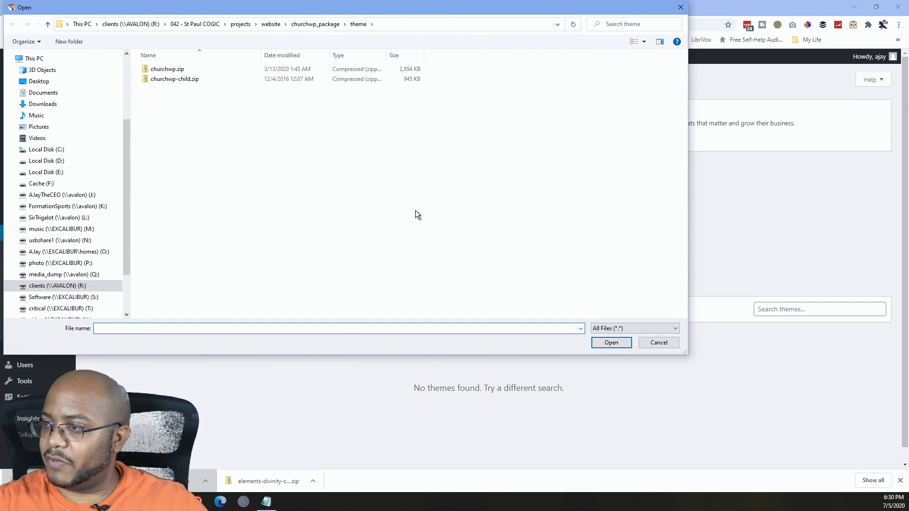
text(R:\042 - St Paul COGIC\projects\website\elements-divinity-church-nonprofit-wordpress-theme-4SBMPUF-ILq9KlyL-05-12)
key(Return)
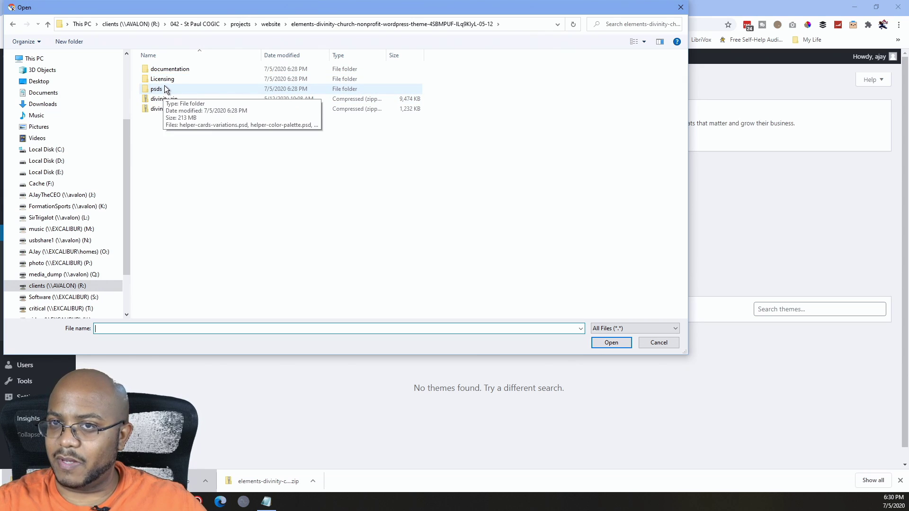
double_click(167, 100)
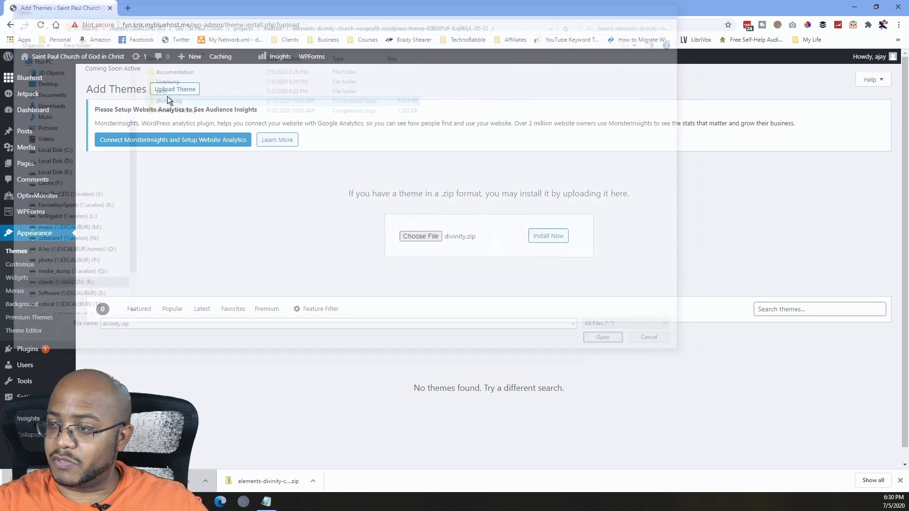
click(548, 236)
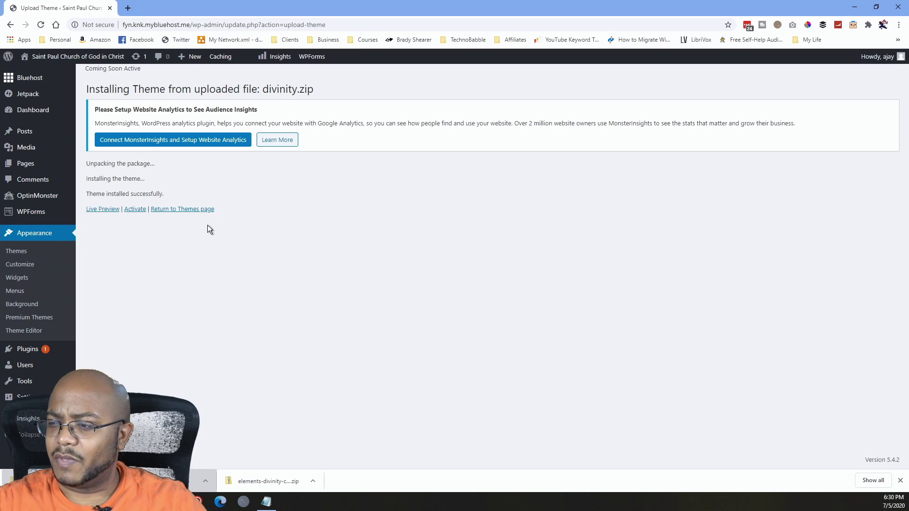
click(184, 210)
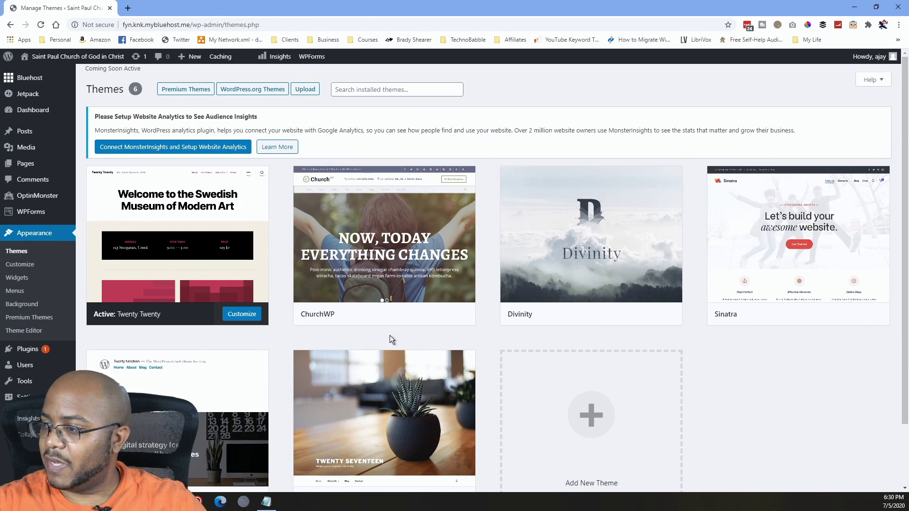
Activate the ChurchWP theme from its card on the Themes page.
mouse_move(532, 217)
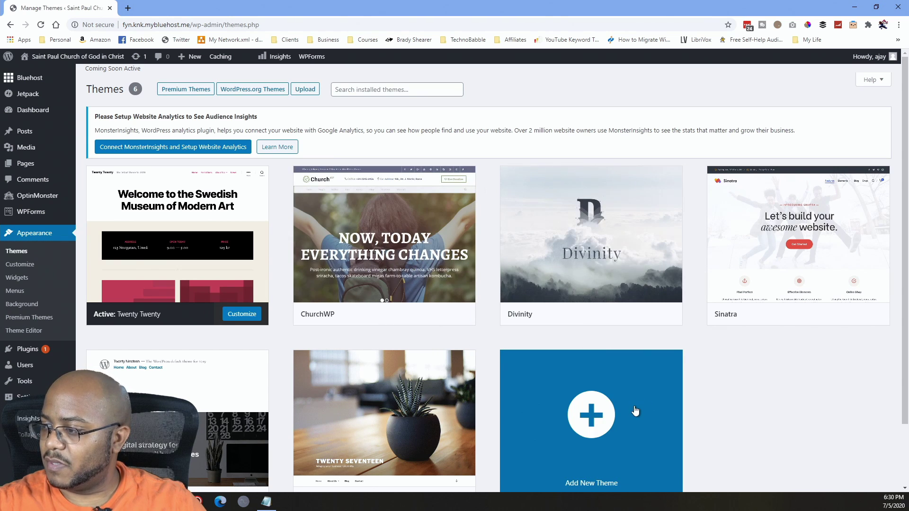
mouse_move(378, 242)
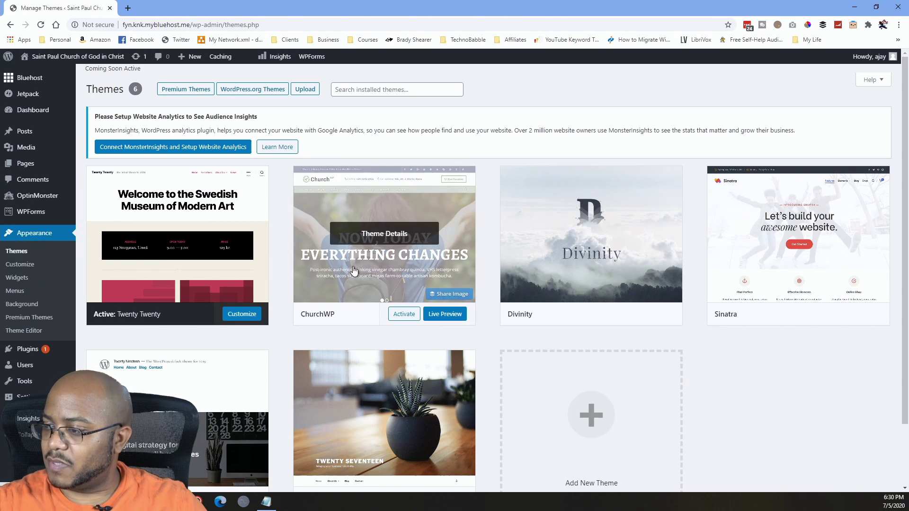
click(412, 316)
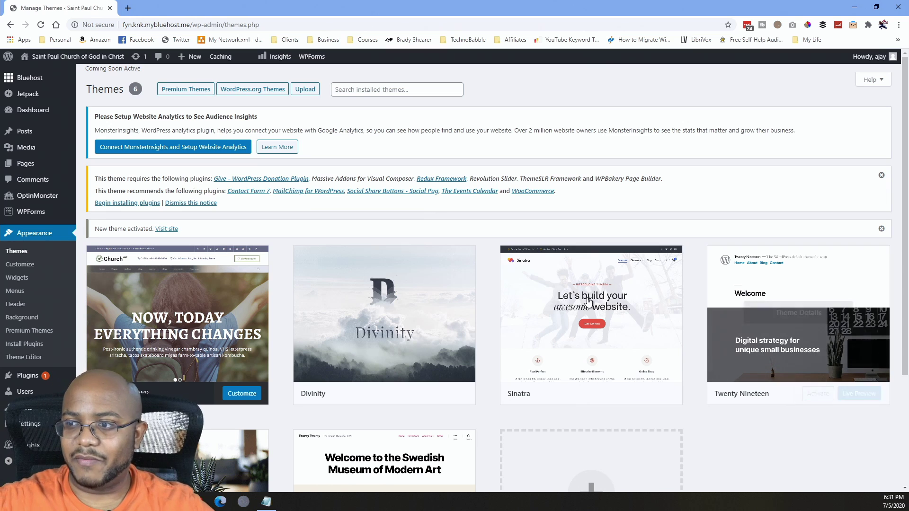
mouse_move(40, 80)
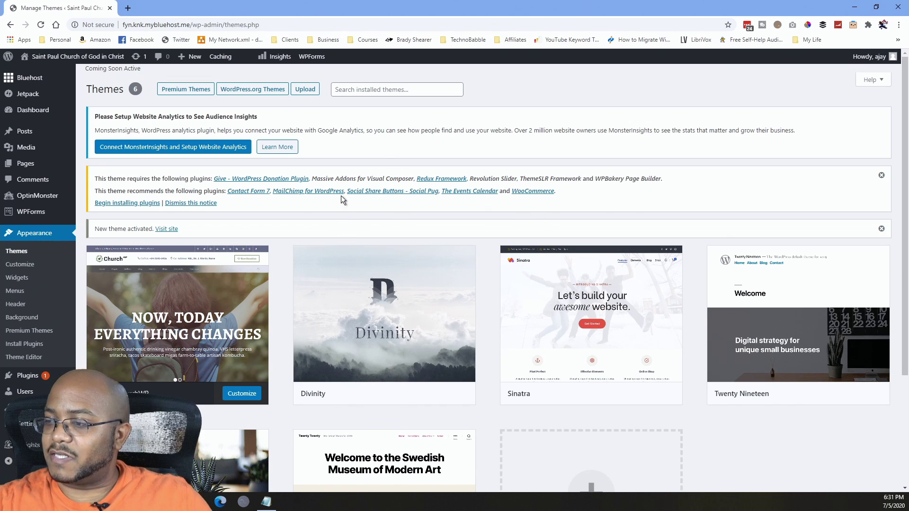
mouse_move(246, 308)
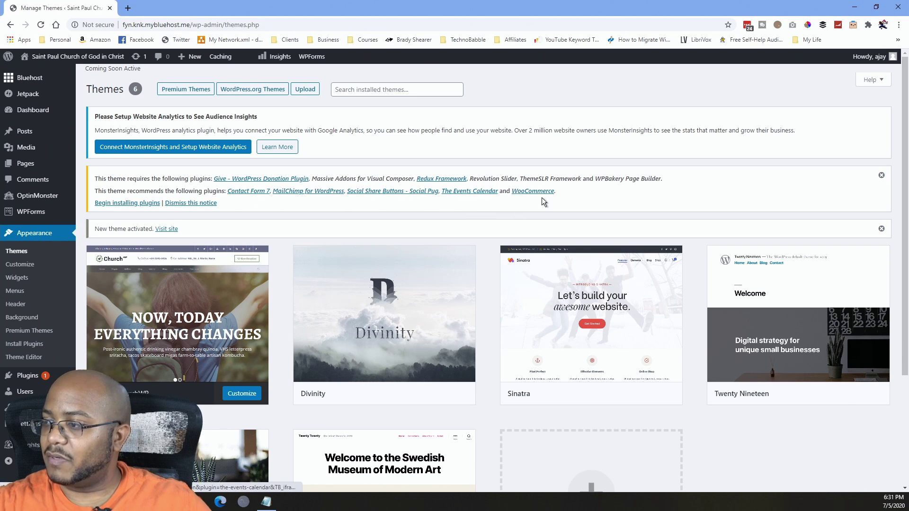
Select all 11 ChurchWP plugins and run the Install bulk action on them.
click(115, 203)
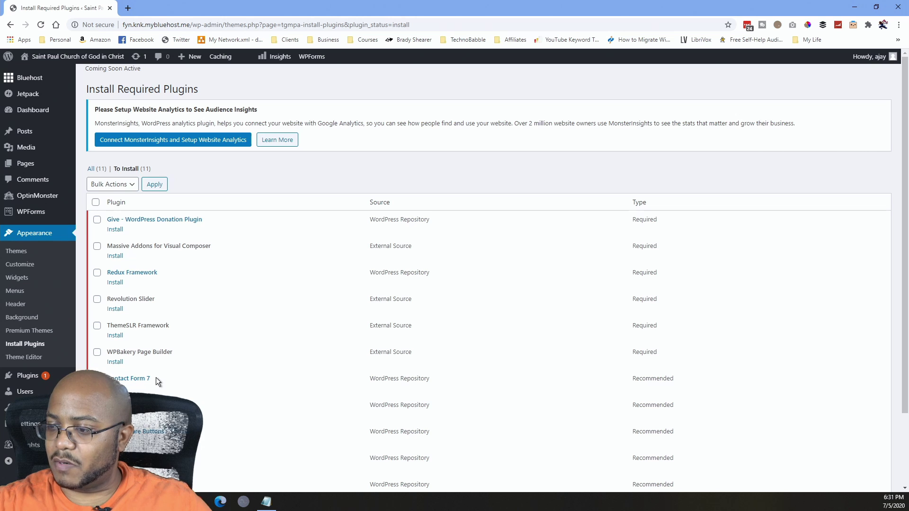
scroll(156, 375, down, 2)
scroll(160, 275, up, 2)
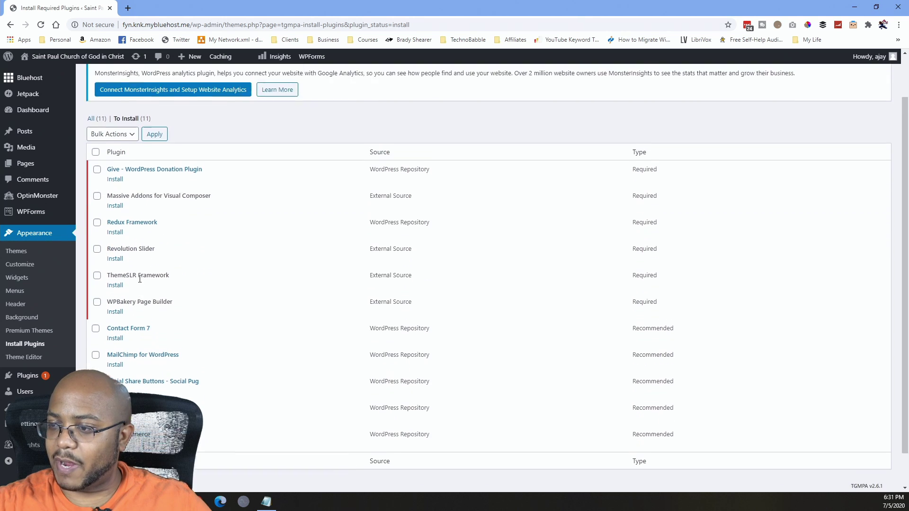
click(96, 205)
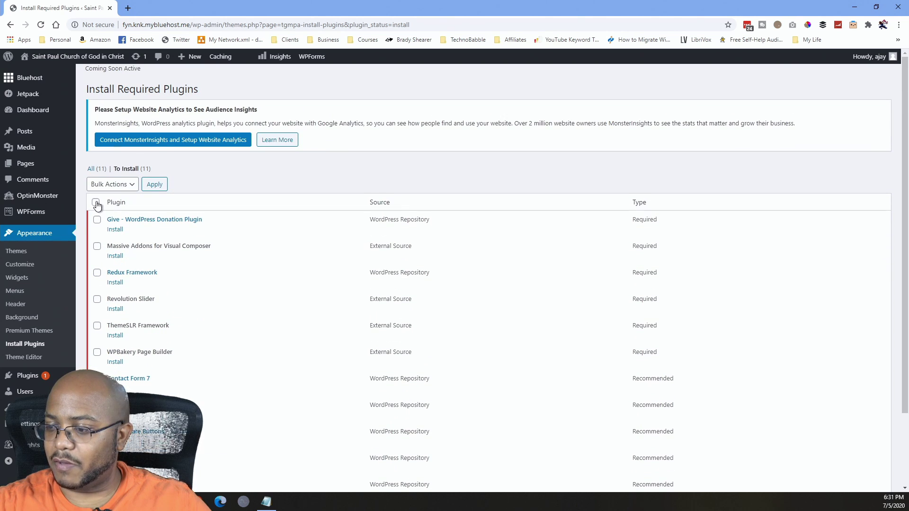
scroll(127, 346, down, 2)
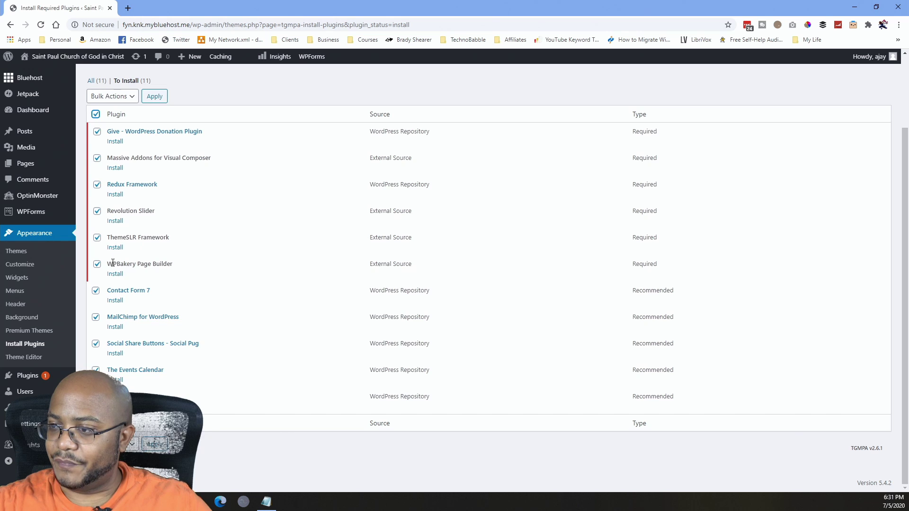
click(113, 97)
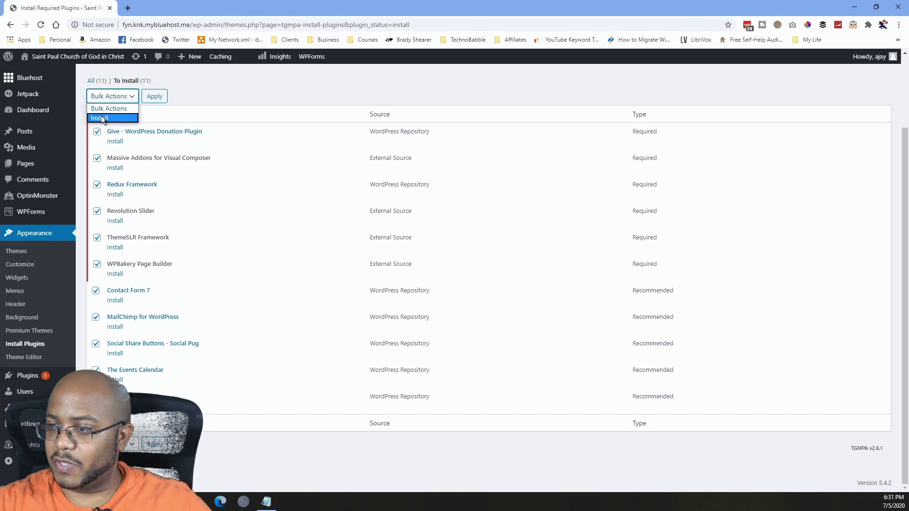
click(101, 117)
click(152, 97)
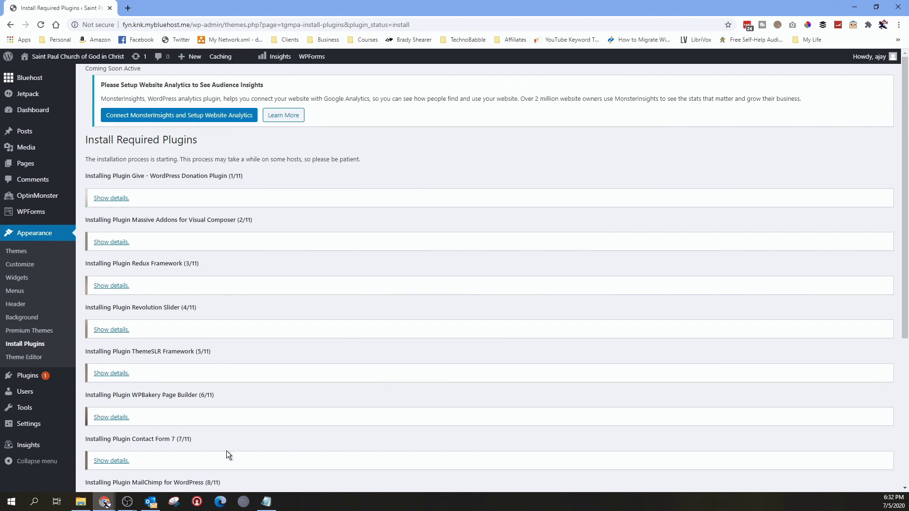
scroll(245, 419, down, 5)
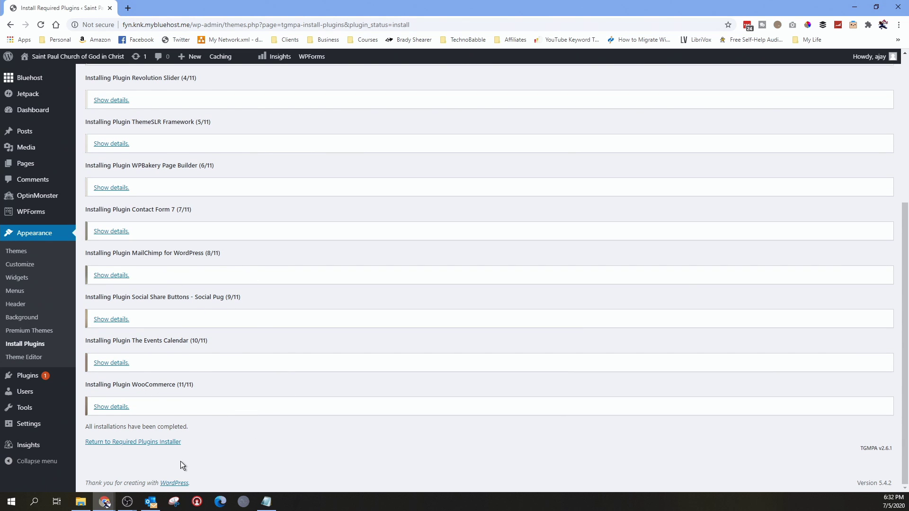
Back in the required plugins list, select all eleven and apply the Activate bulk action.
click(146, 446)
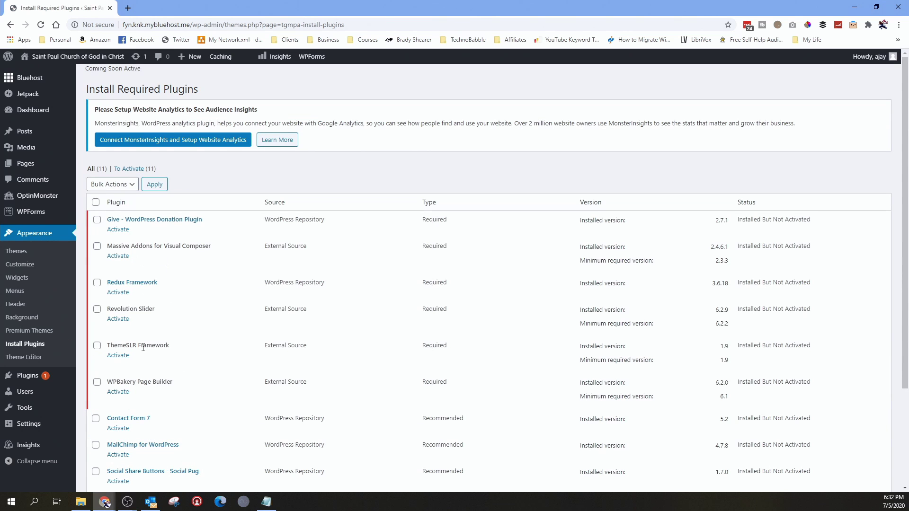
scroll(143, 348, down, 3)
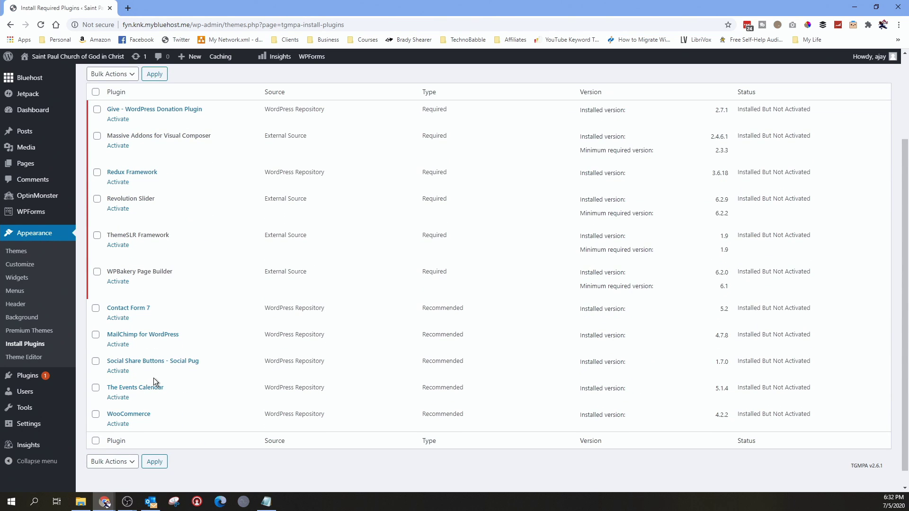
scroll(157, 374, up, 3)
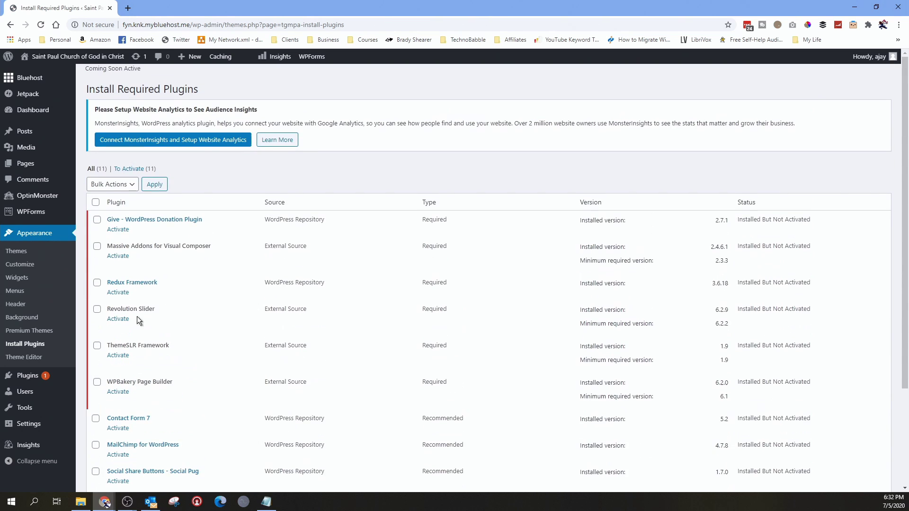
click(96, 202)
click(132, 186)
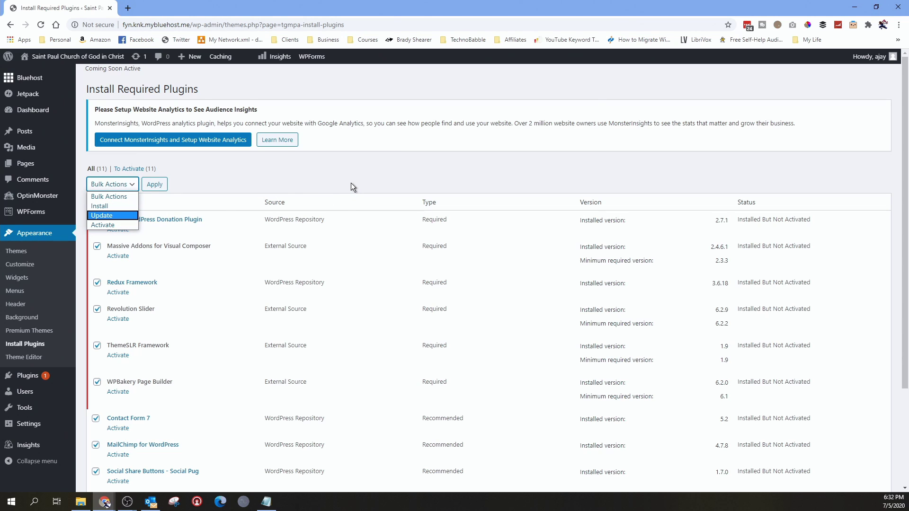
scroll(351, 248, down, 3)
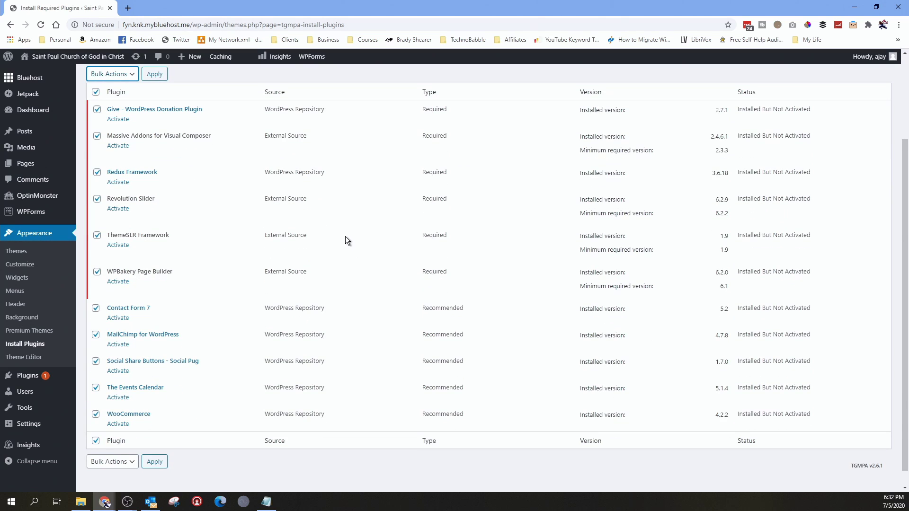
scroll(336, 230, up, 3)
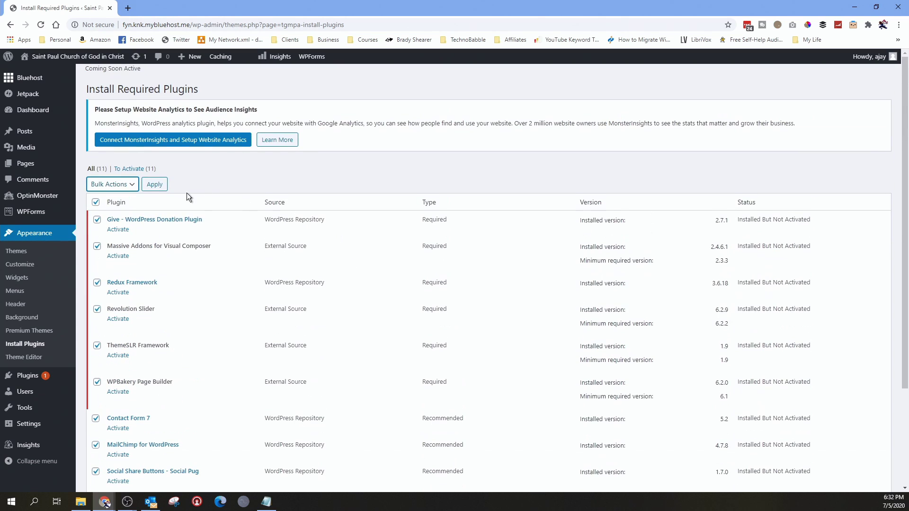
click(133, 184)
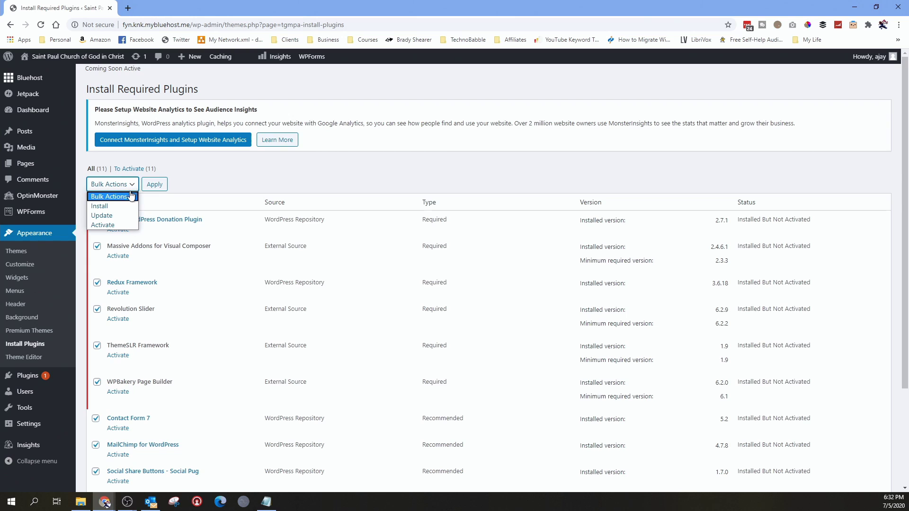
click(116, 225)
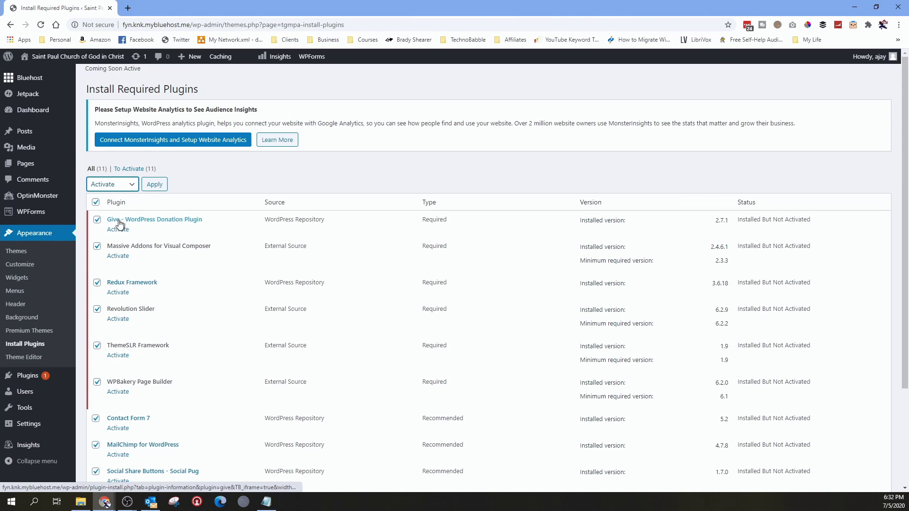
click(155, 185)
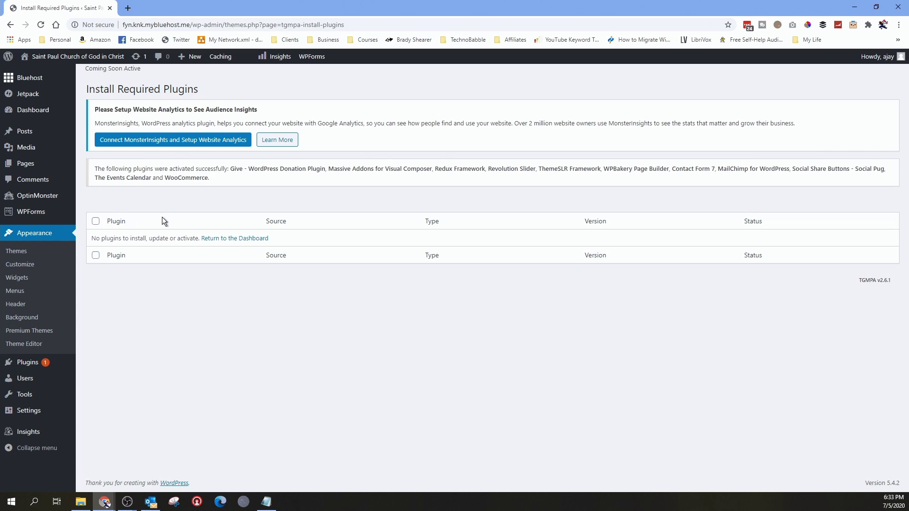
mouse_move(75, 58)
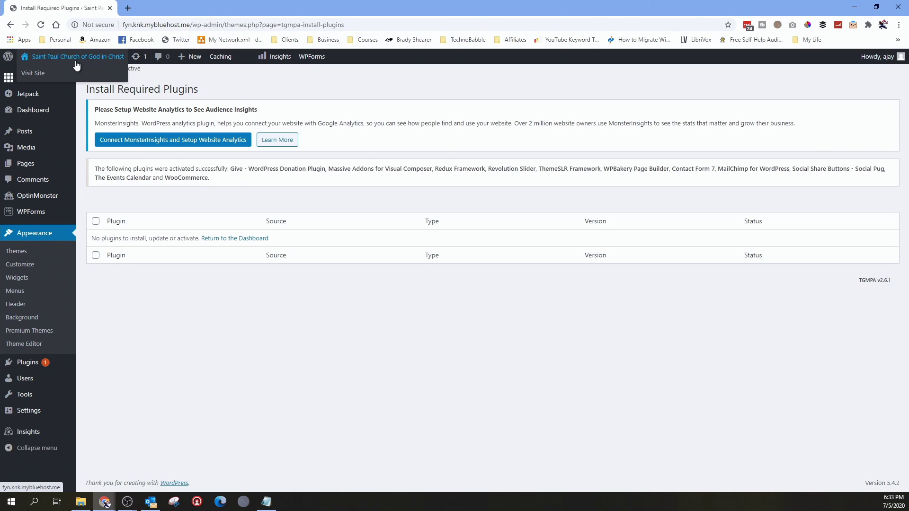
Open the public site in a new tab and view the front page in ChurchWP.
click(42, 77)
click(157, 9)
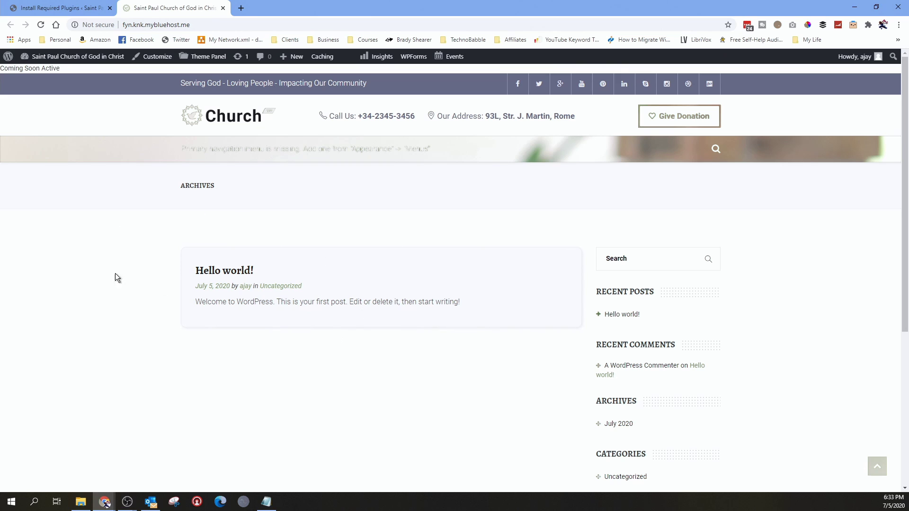
scroll(327, 257, down, 5)
scroll(322, 333, up, 5)
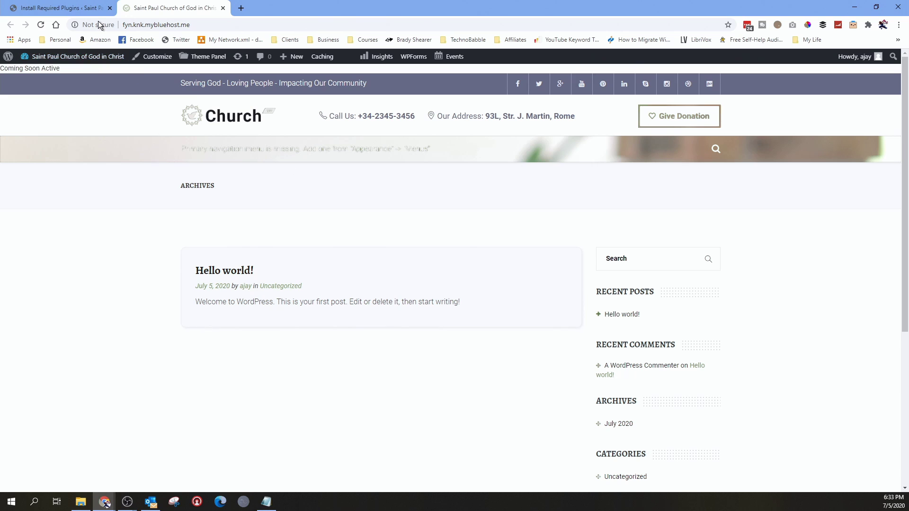
Reload the admin plugins tab, go back, and close the tab showing the access error.
click(84, 10)
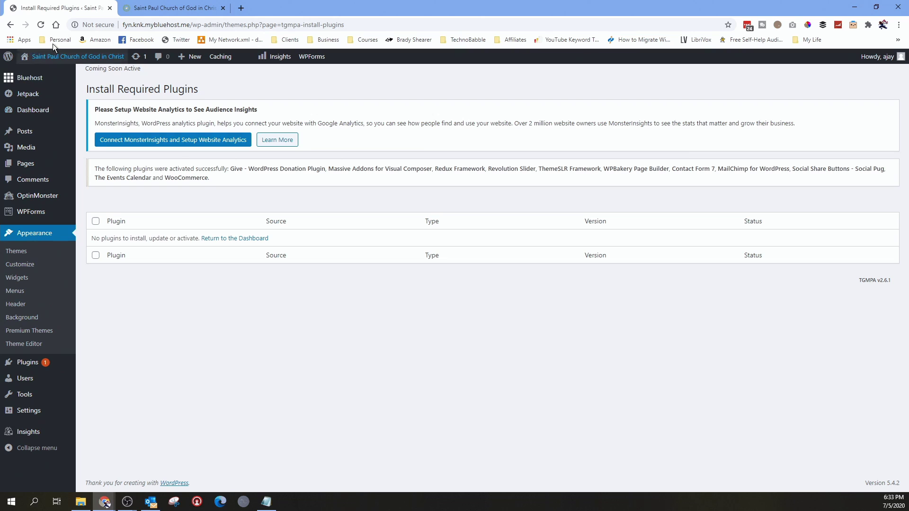
click(41, 26)
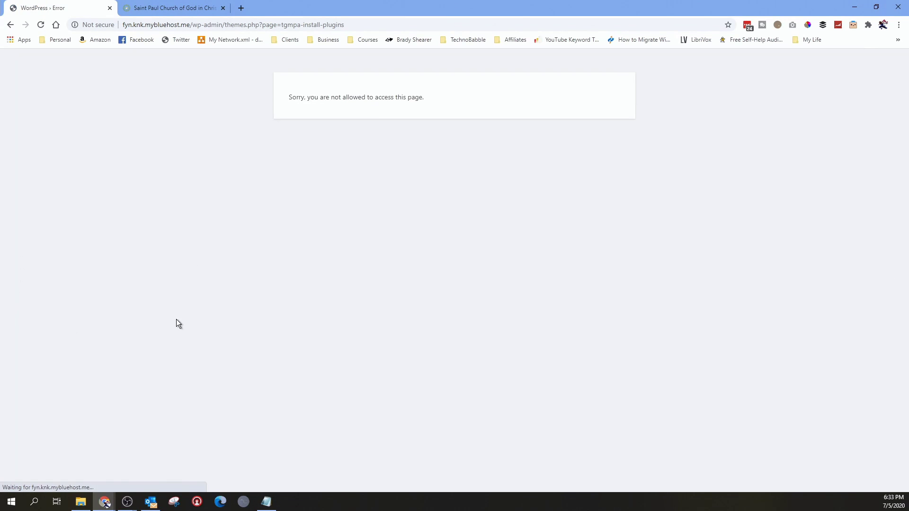
click(11, 26)
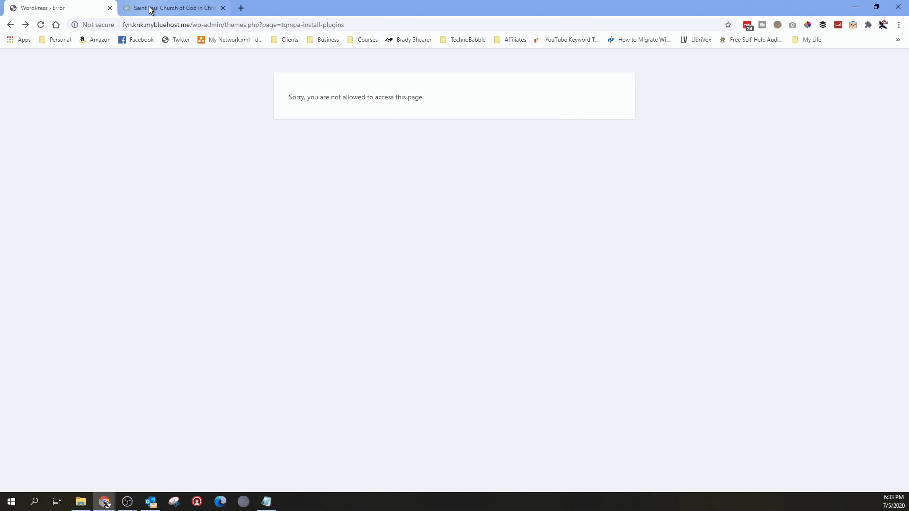
click(110, 9)
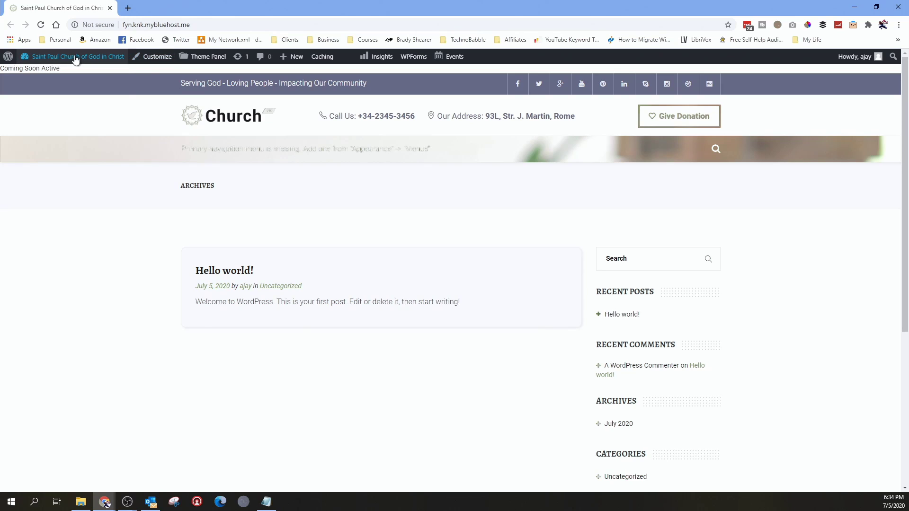
mouse_move(75, 58)
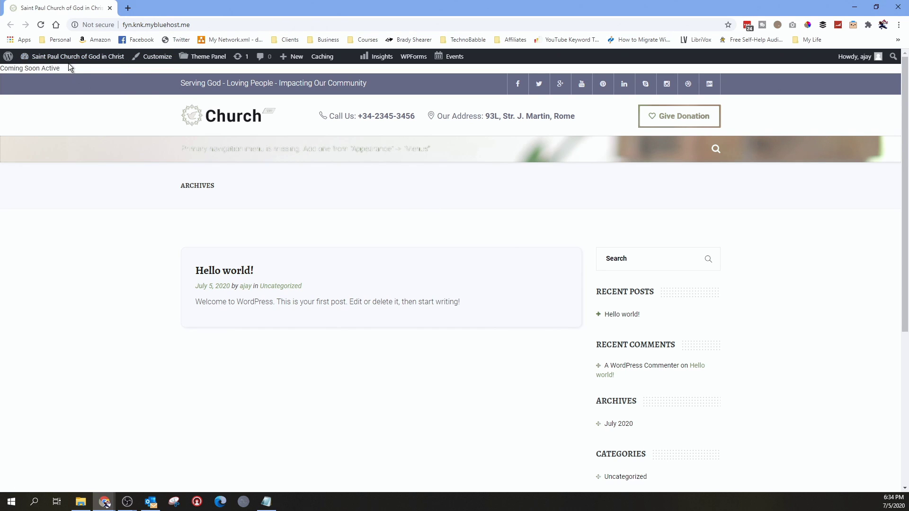
Go to the admin Dashboard and review its new ChurchWP sections and Theme Panel menu.
click(43, 74)
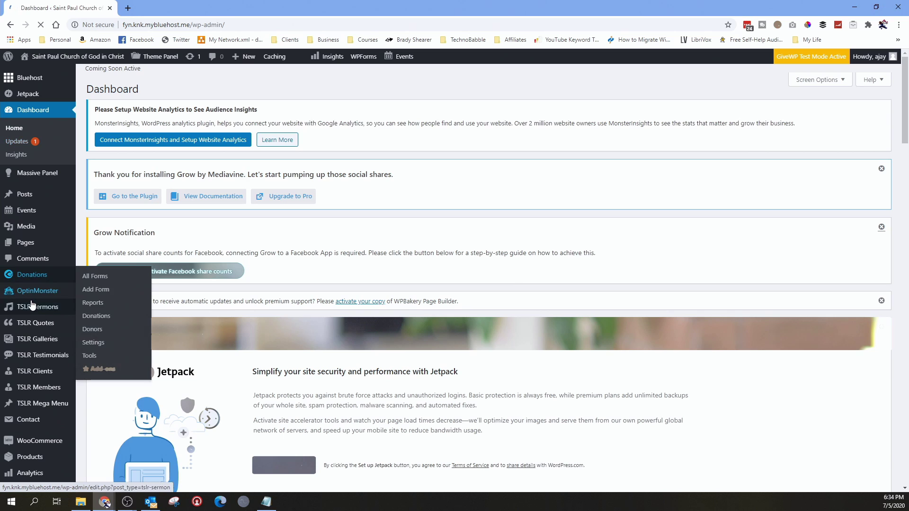
scroll(32, 305, down, 5)
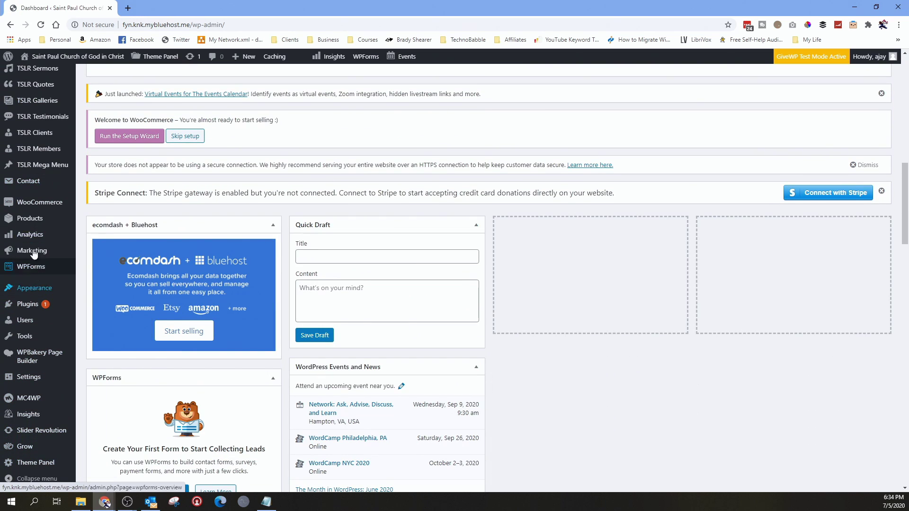
scroll(51, 282, up, 5)
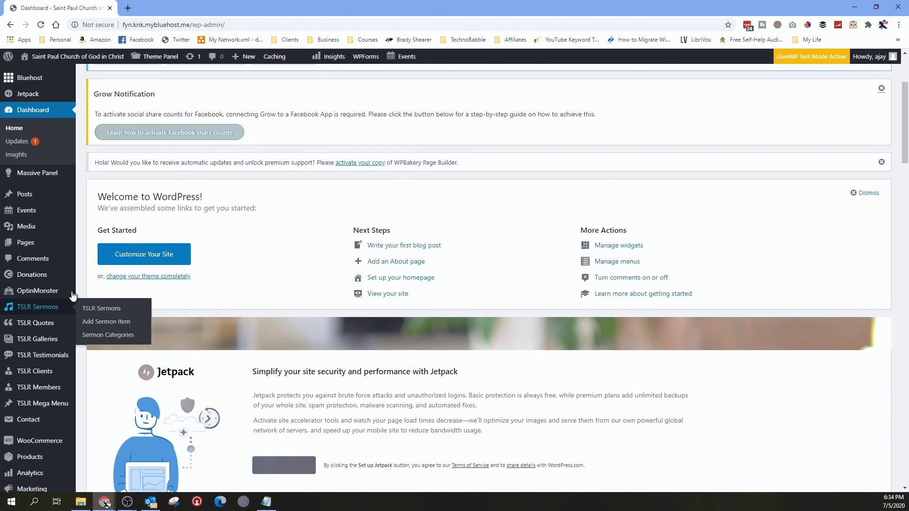
mouse_move(63, 203)
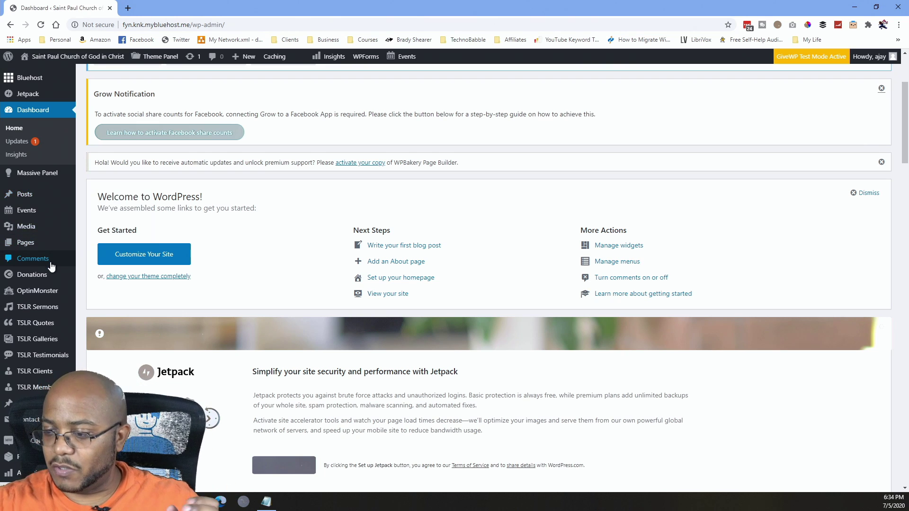
scroll(50, 255, down, 10)
mouse_move(49, 264)
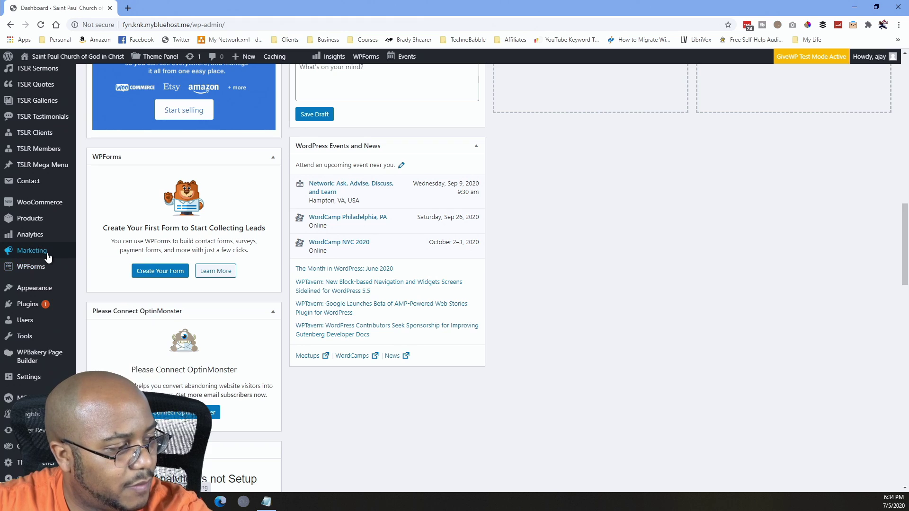
mouse_move(50, 466)
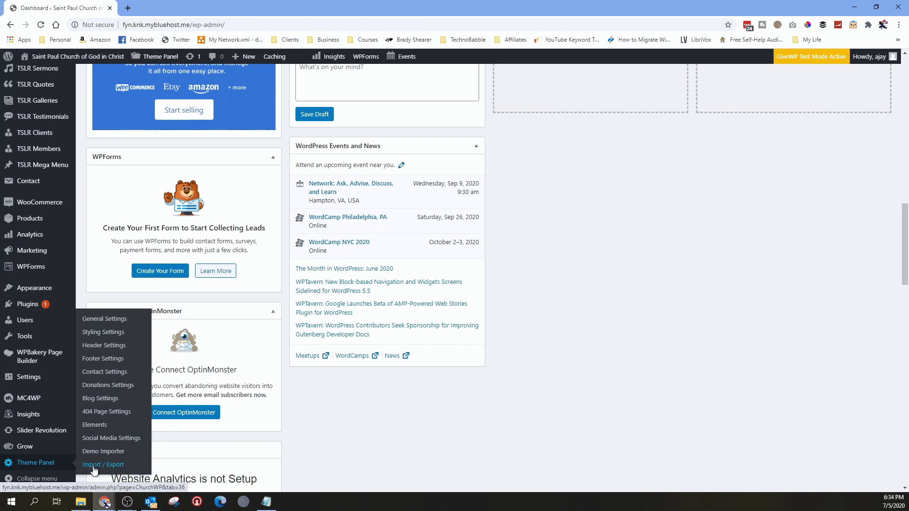
Open ChurchWP Theme Panel General Settings and review the Breadcrumbs, Site Layout and Custom CSS Code options.
click(109, 321)
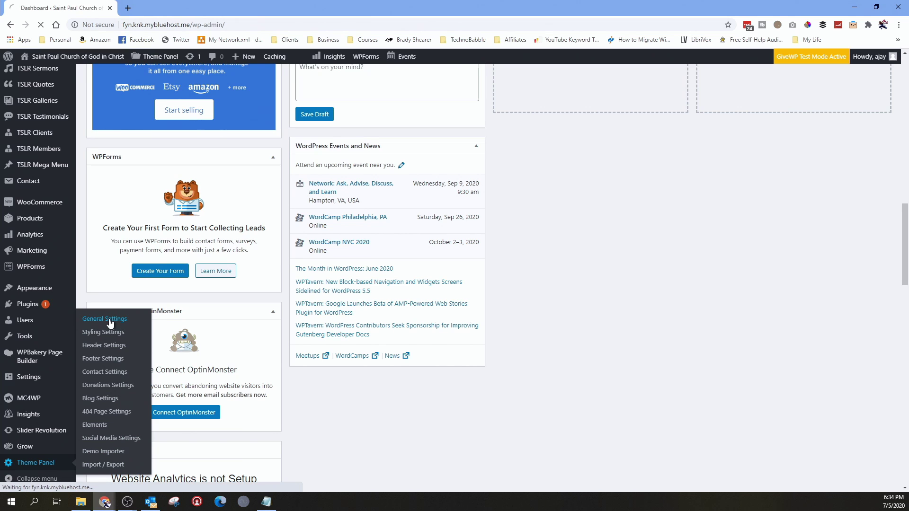
scroll(312, 397, down, 5)
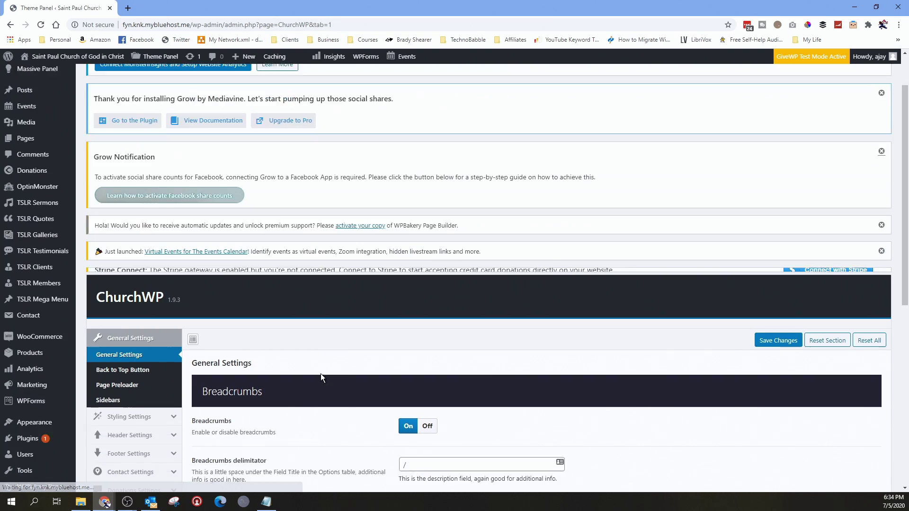
scroll(381, 402, down, 5)
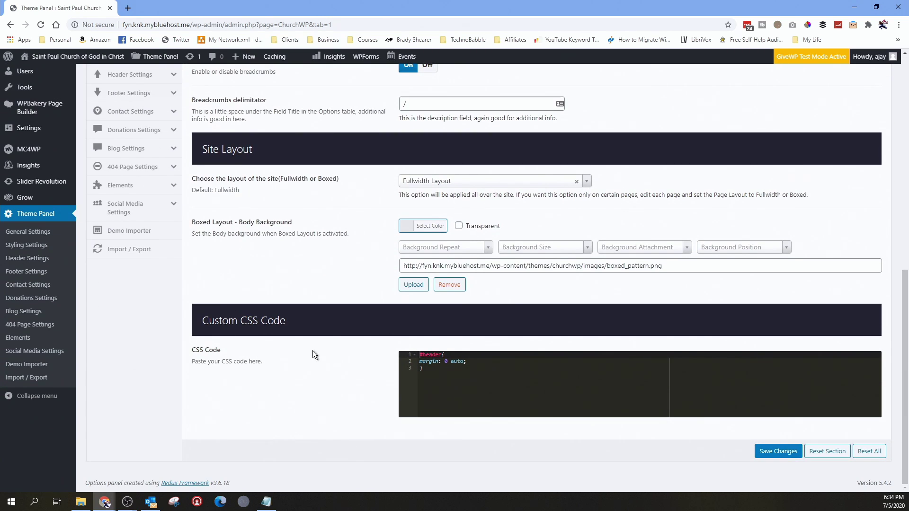
scroll(273, 341, up, 3)
scroll(240, 335, down, 3)
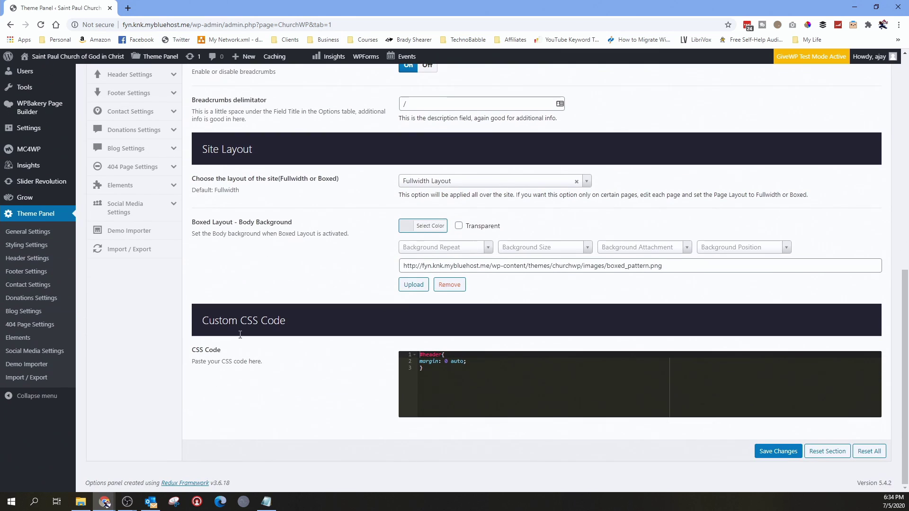
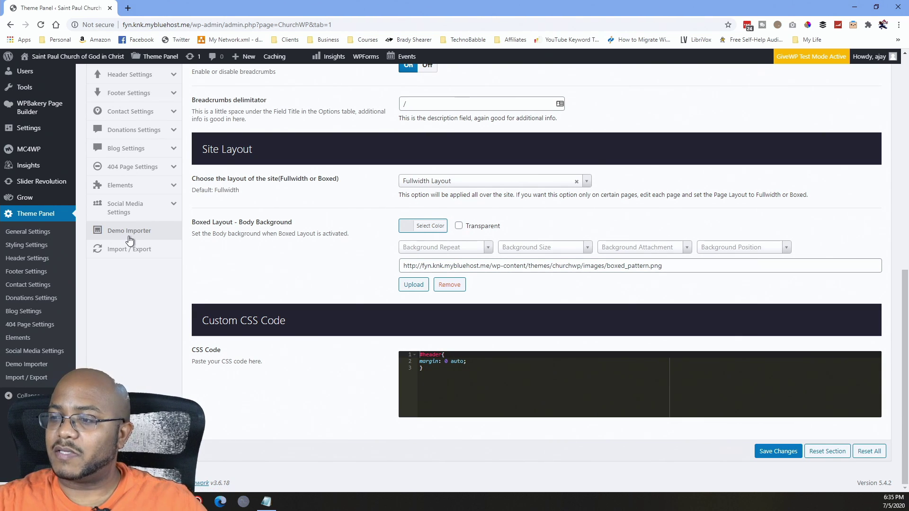
Import the ChurchWP Main Home demo content and open the live site in a new tab.
click(132, 237)
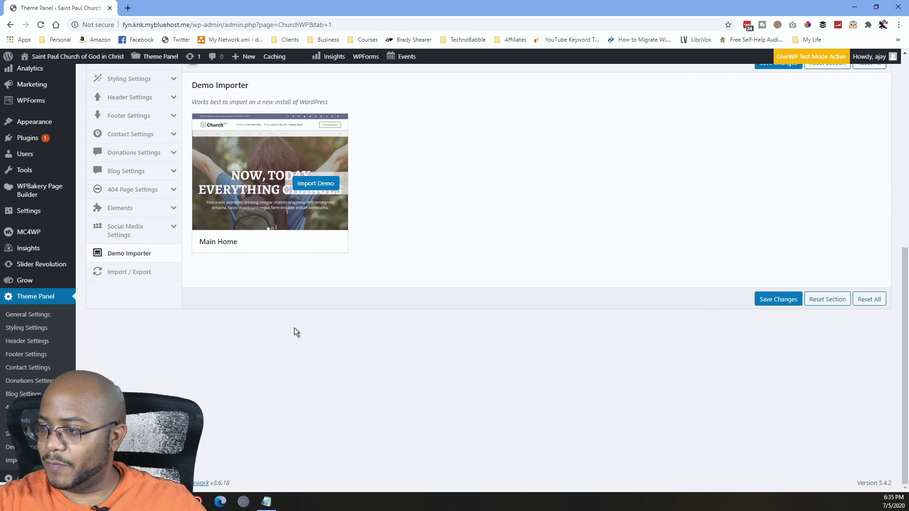
scroll(294, 336, up, 3)
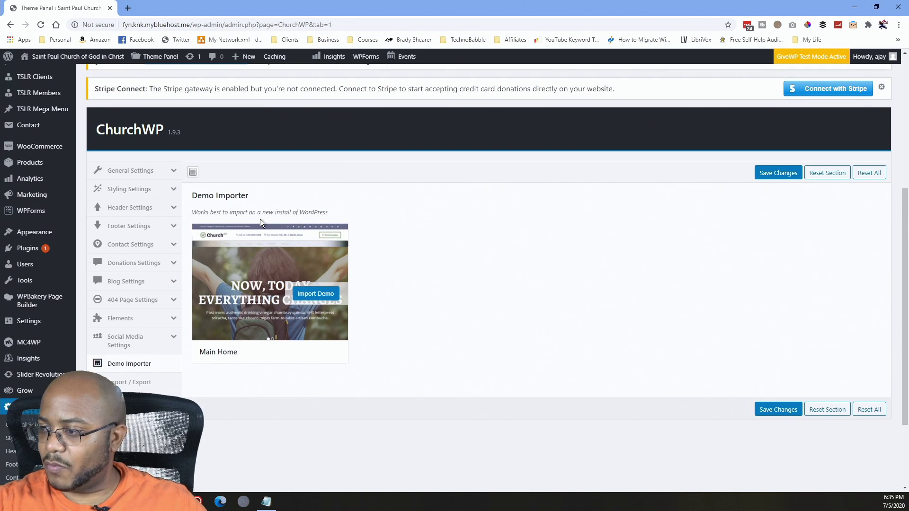
click(319, 298)
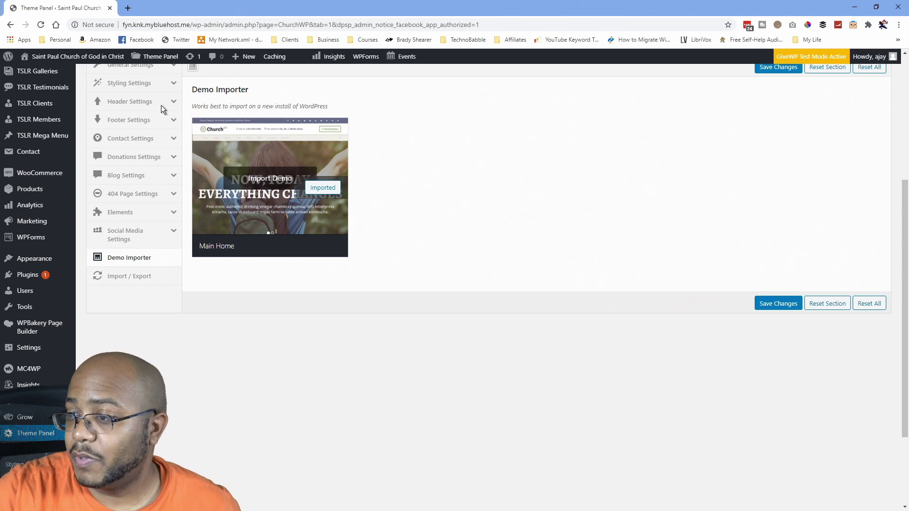
mouse_move(78, 57)
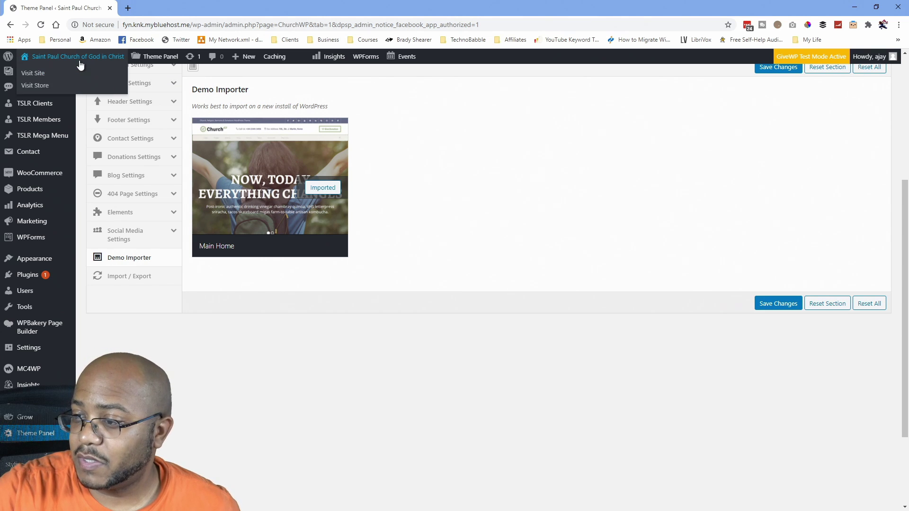
middle_click(37, 74)
Scroll through the imported Main Home demo homepage on the live site, then close its tab.
click(169, 6)
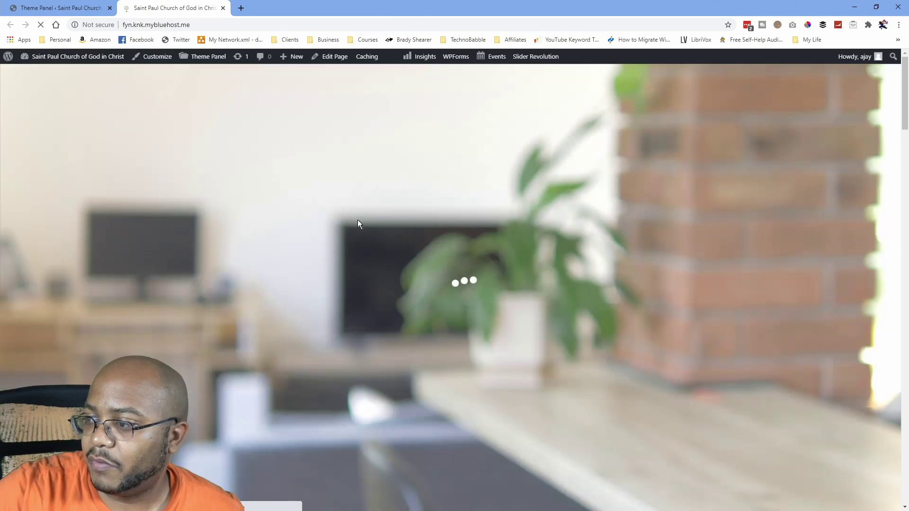
scroll(387, 240, down, 8)
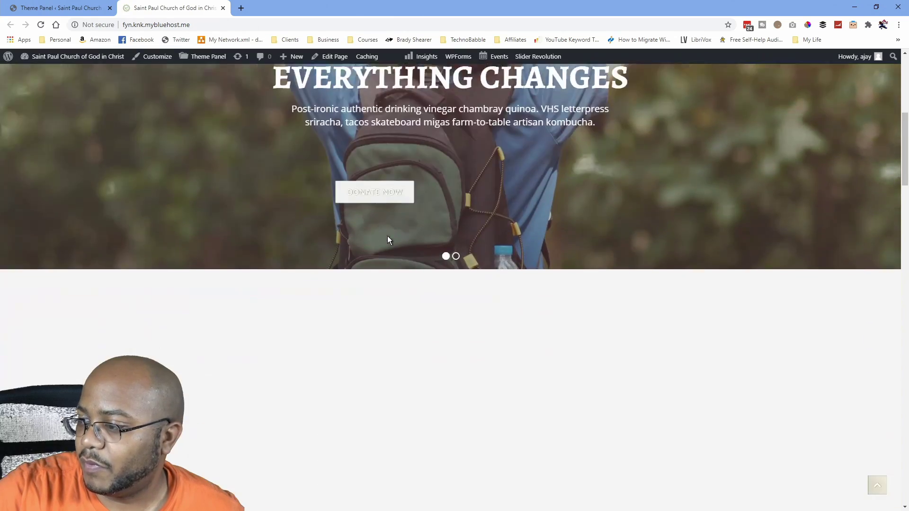
scroll(384, 238, down, 7)
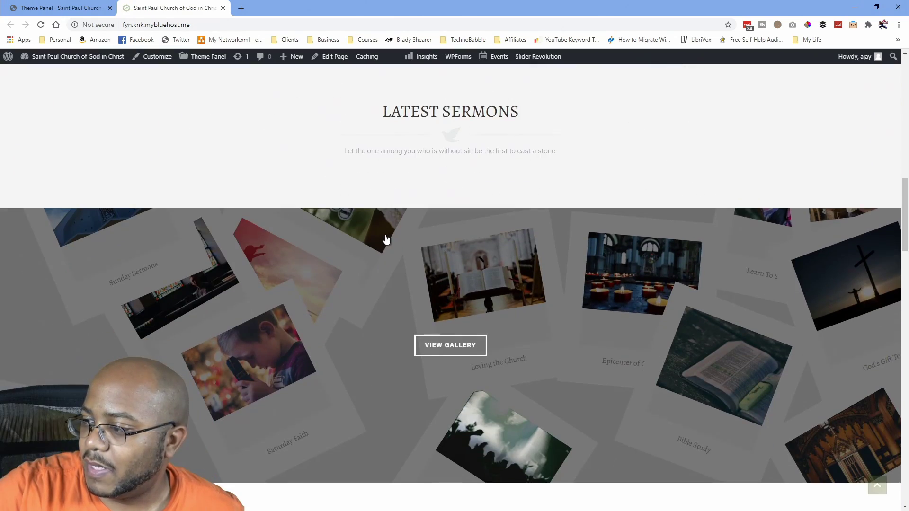
scroll(385, 239, down, 8)
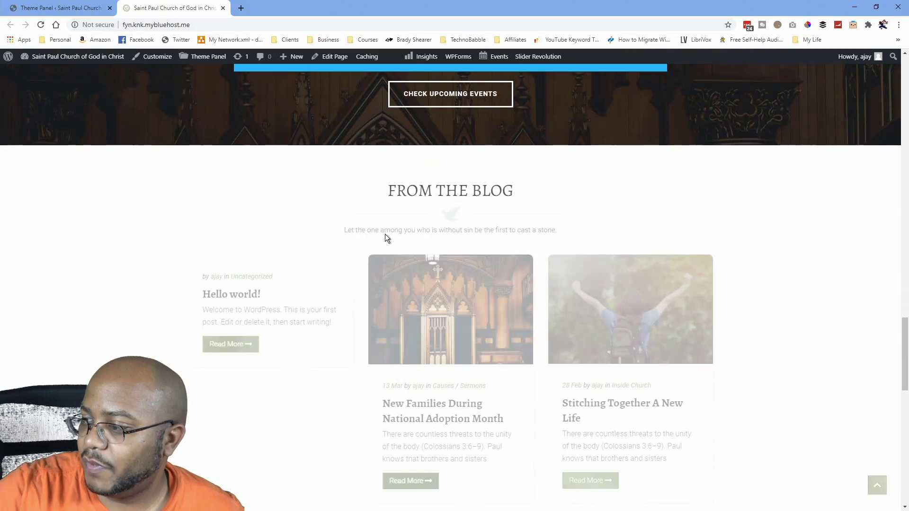
scroll(385, 234, down, 15)
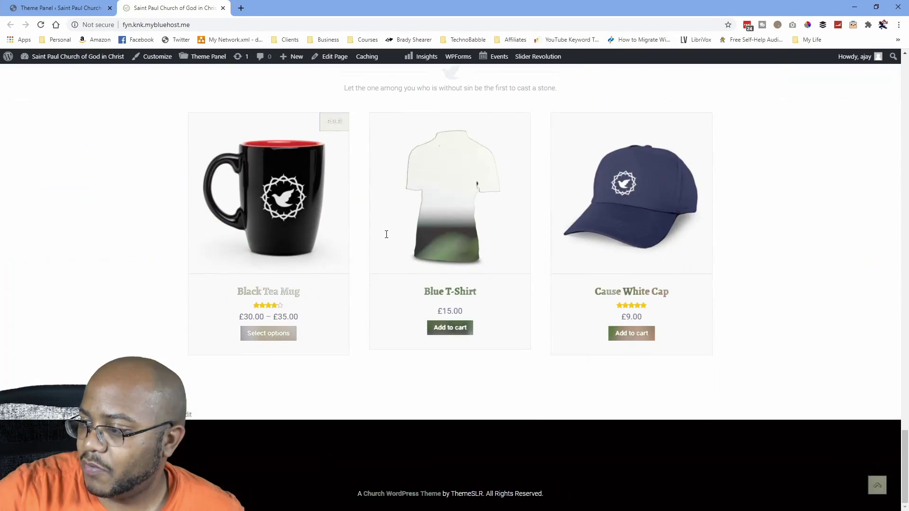
scroll(405, 254, up, 12)
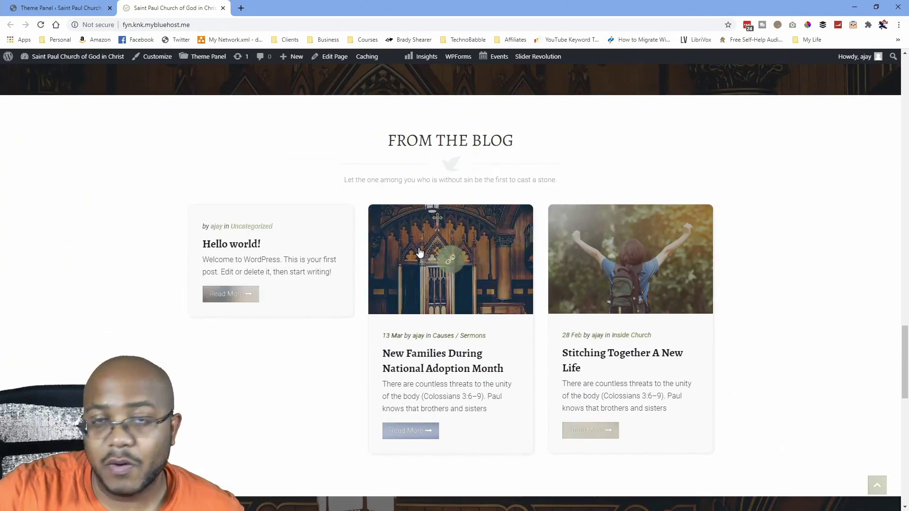
scroll(416, 246, up, 20)
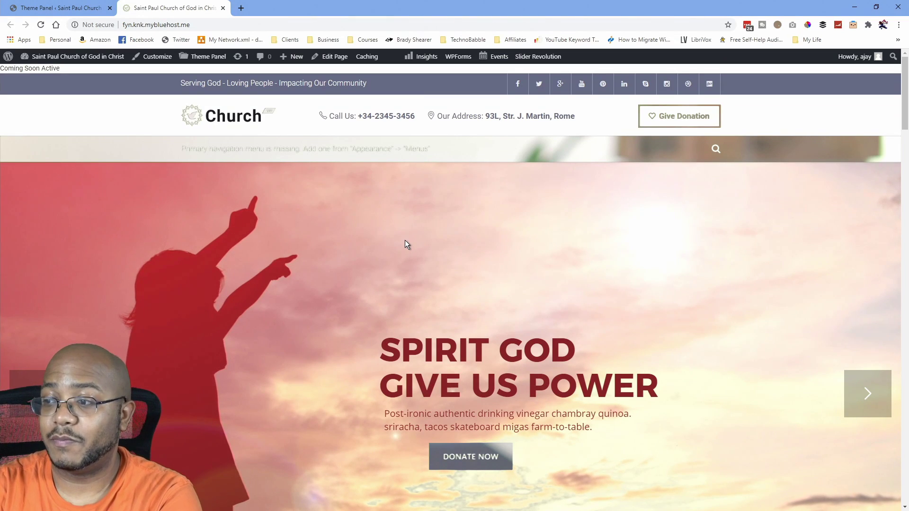
click(223, 8)
scroll(147, 237, up, 5)
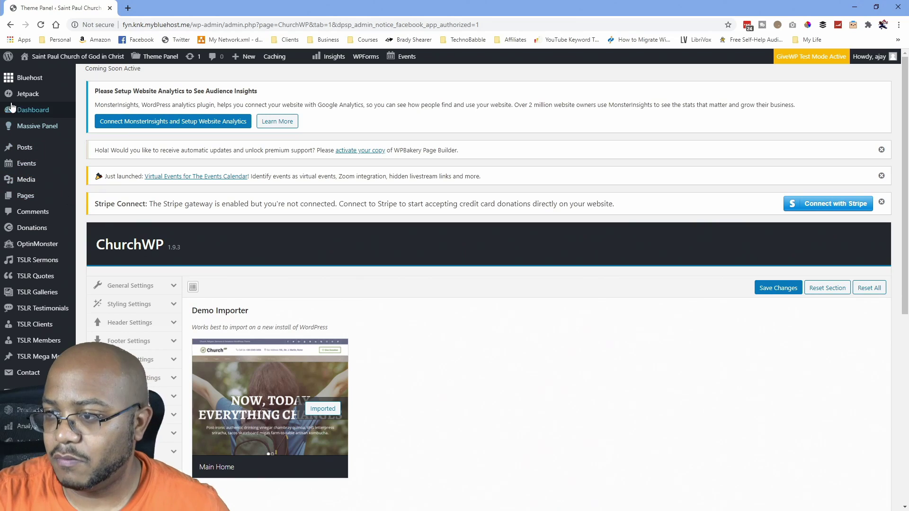
Reload the Theme Panel and review ChurchWP General Settings: breadcrumbs, Fullwidth site layout, custom CSS.
click(35, 26)
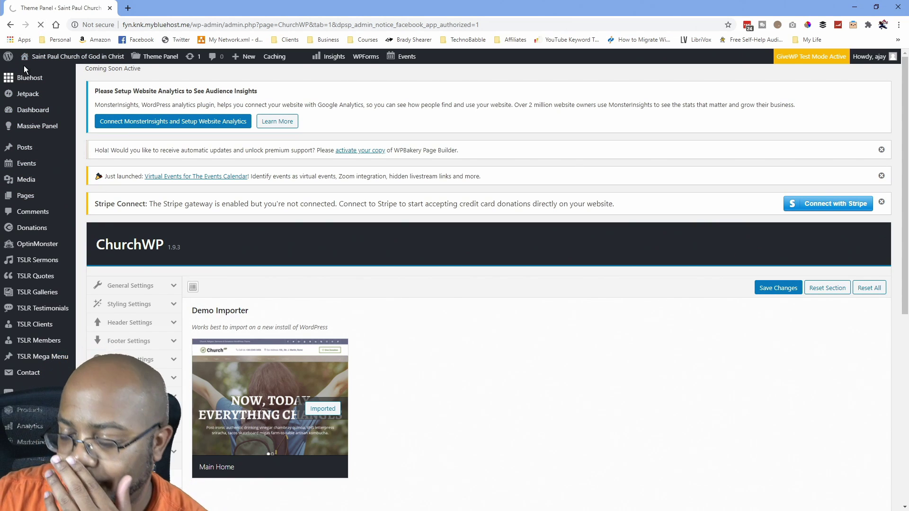
mouse_move(27, 84)
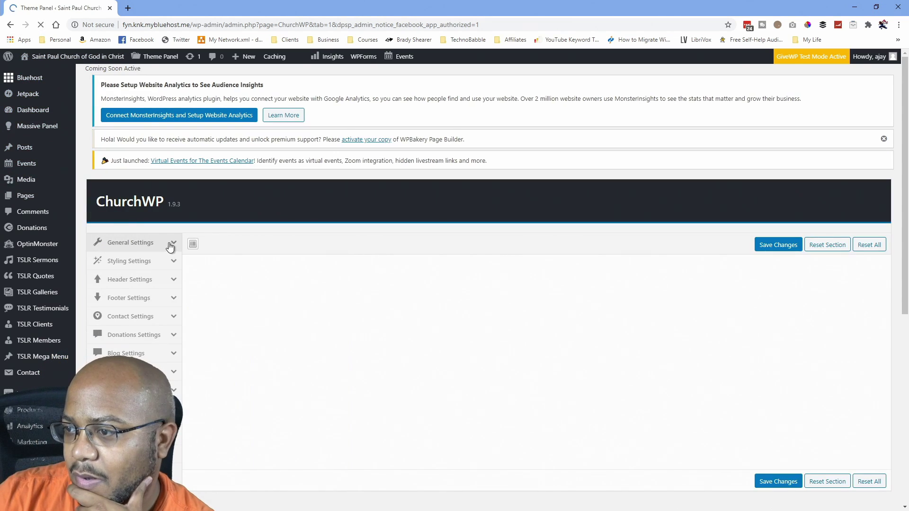
scroll(221, 235, down, 2)
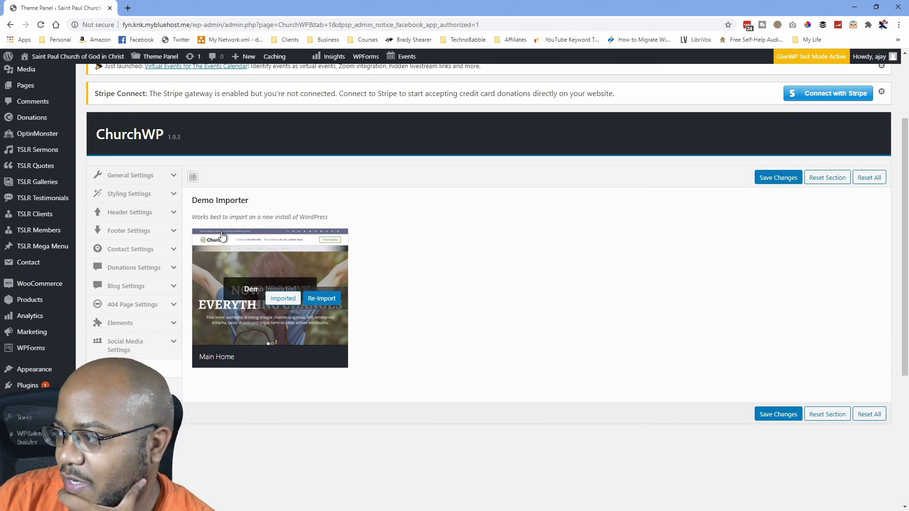
click(133, 176)
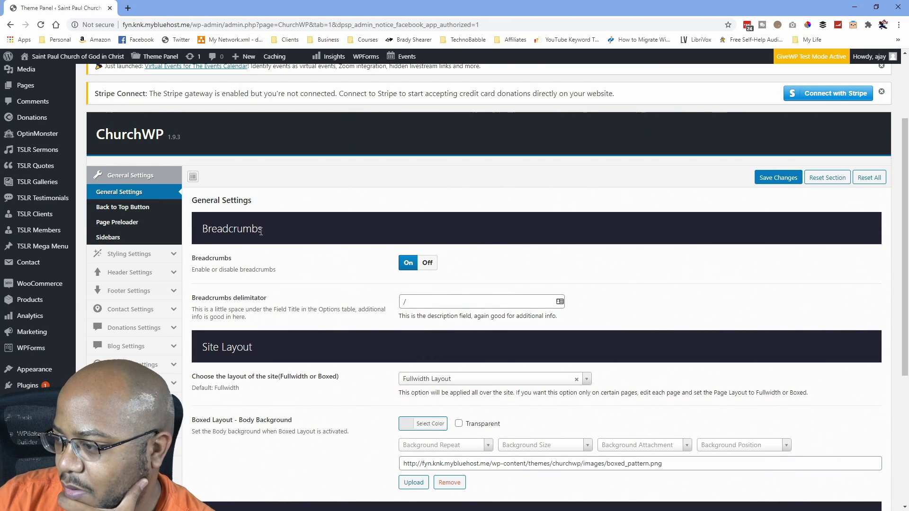
scroll(264, 235, down, 5)
scroll(259, 233, up, 2)
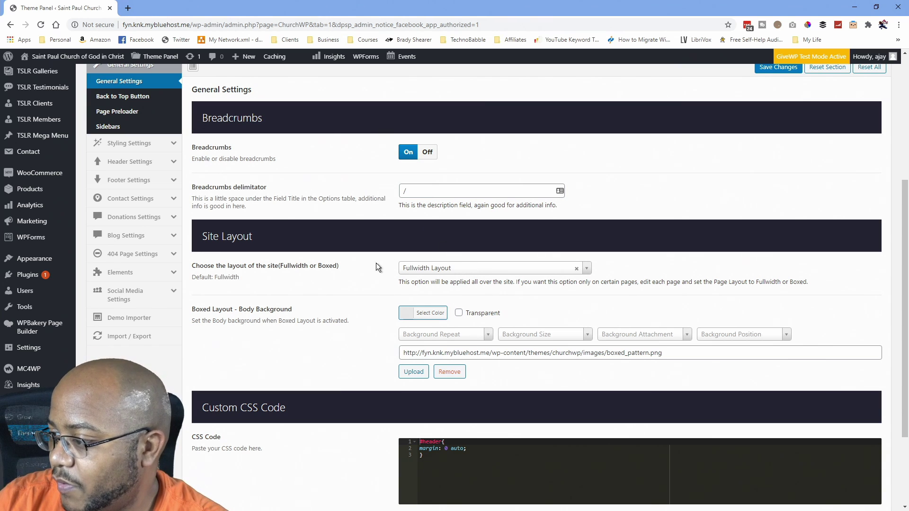
Switch Site Layout to Boxed Layout, save, and open the live site in a new tab.
click(585, 268)
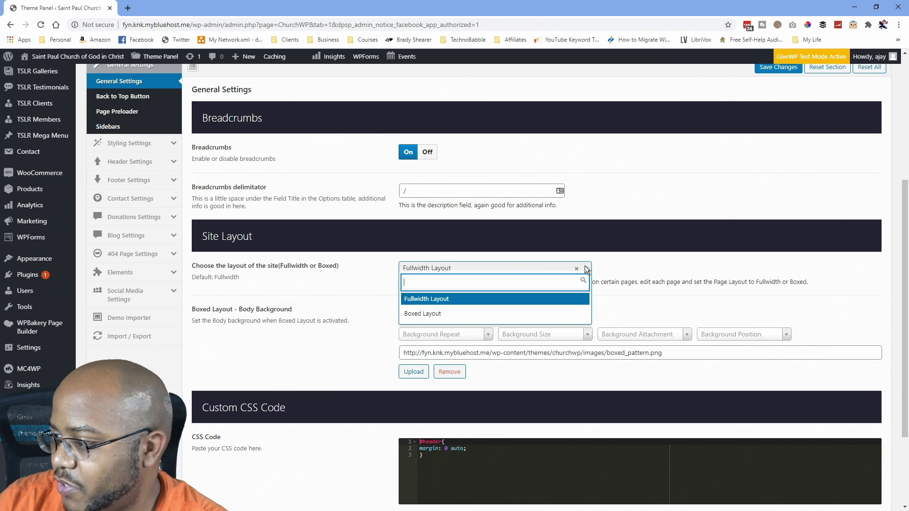
click(439, 314)
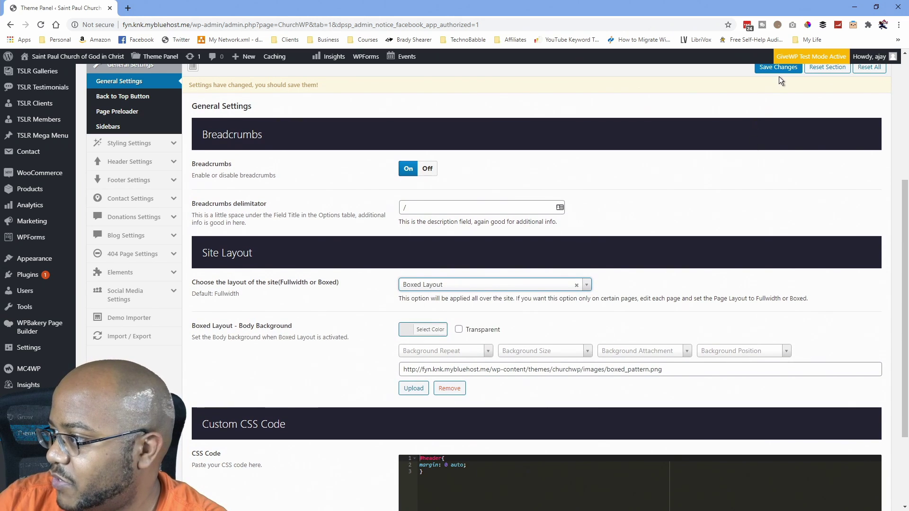
click(778, 67)
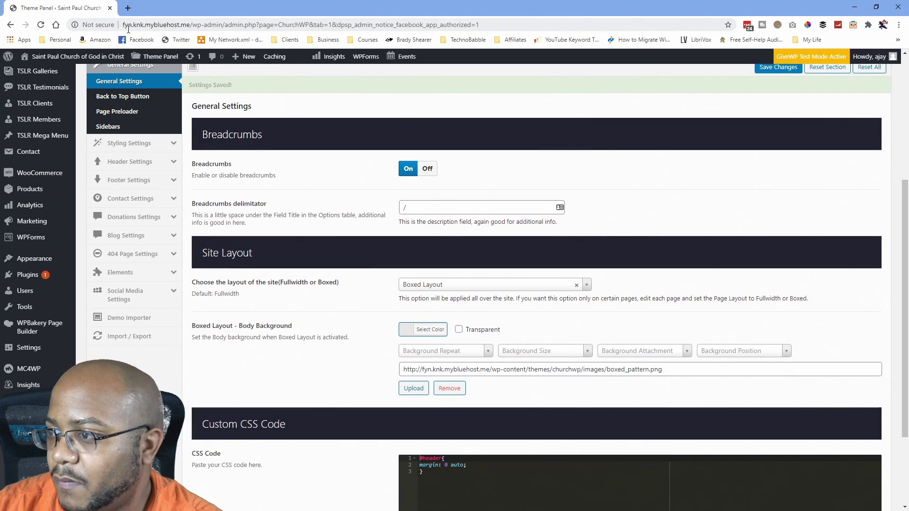
mouse_move(71, 56)
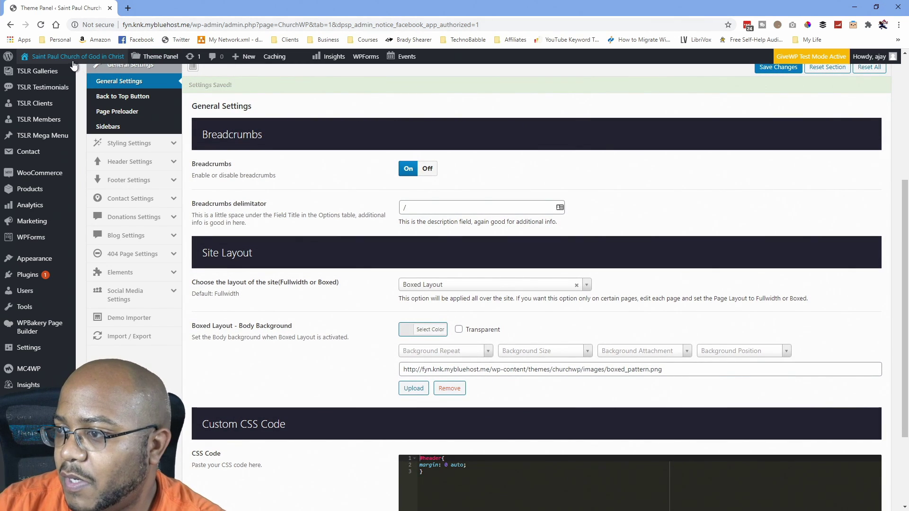
middle_click(33, 73)
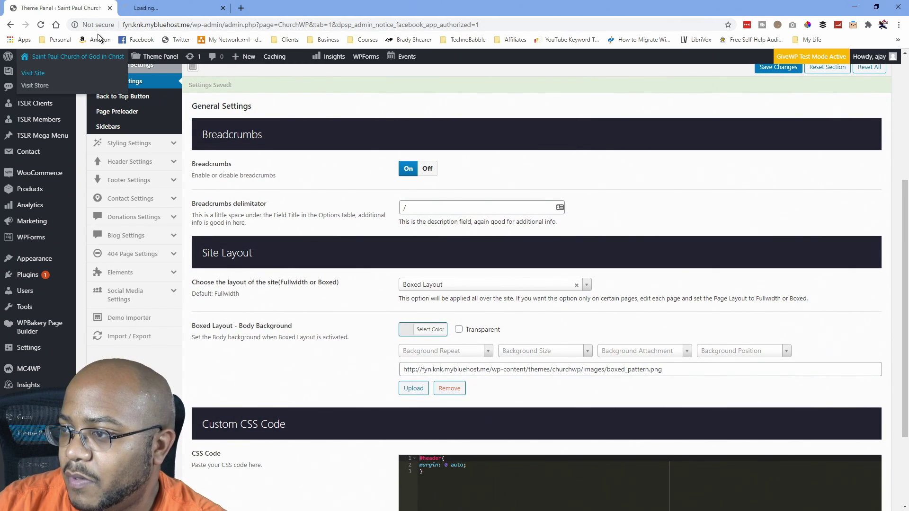
click(145, 9)
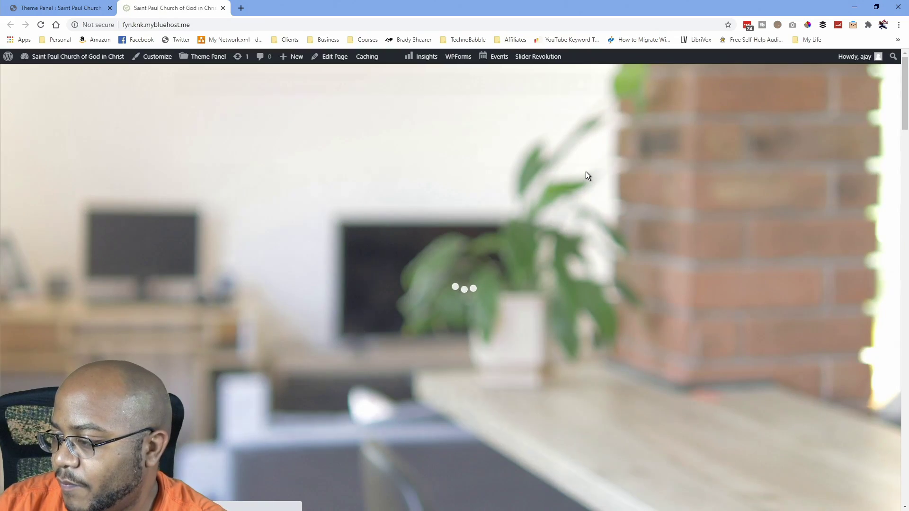
scroll(652, 190, down, 9)
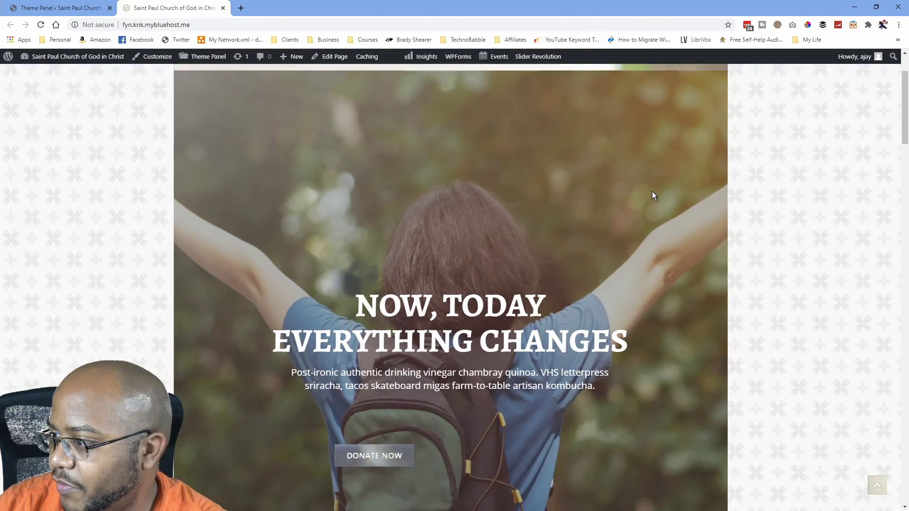
scroll(652, 191, down, 15)
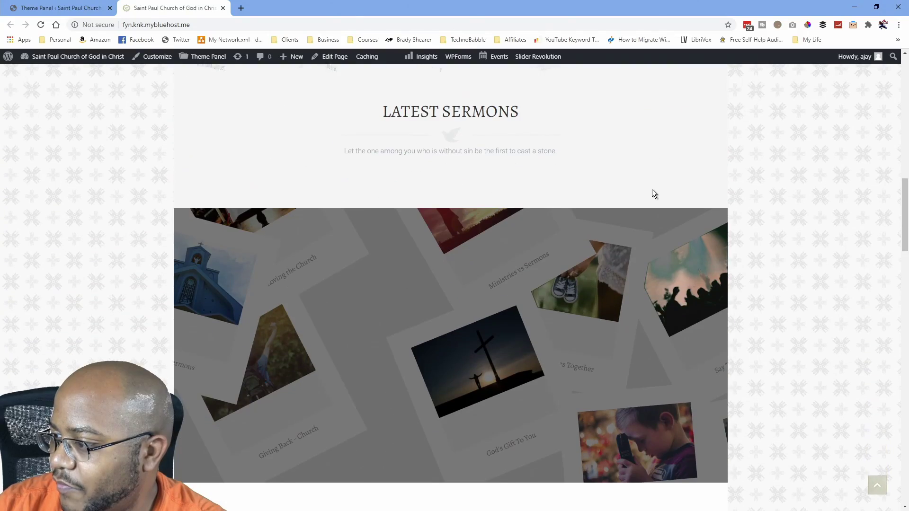
scroll(655, 192, down, 10)
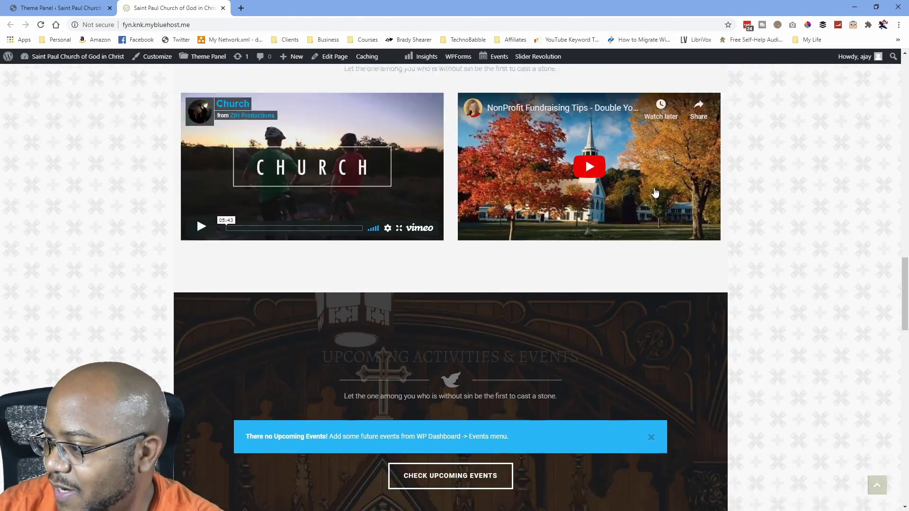
scroll(653, 192, down, 8)
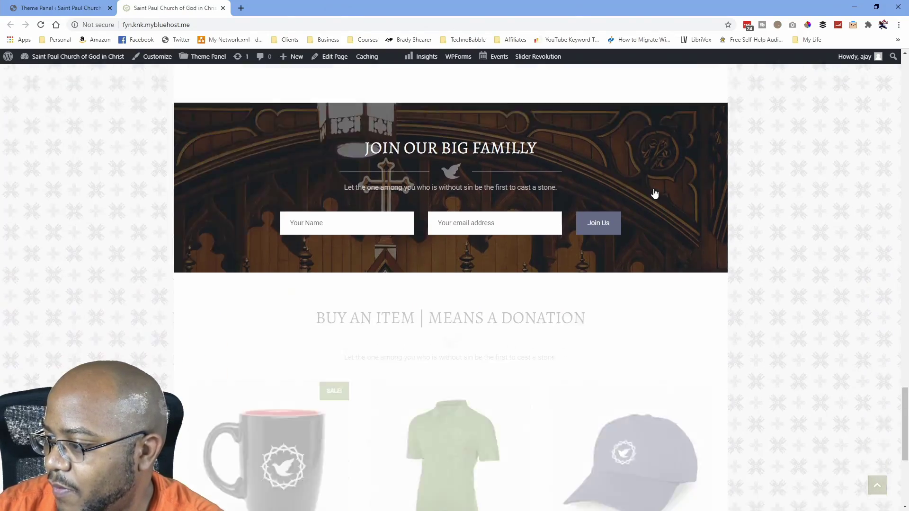
scroll(668, 189, up, 20)
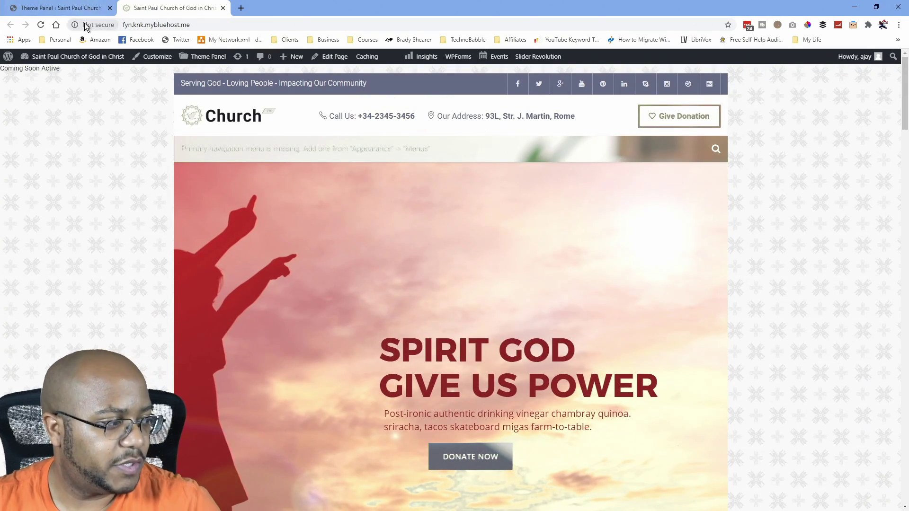
click(49, 9)
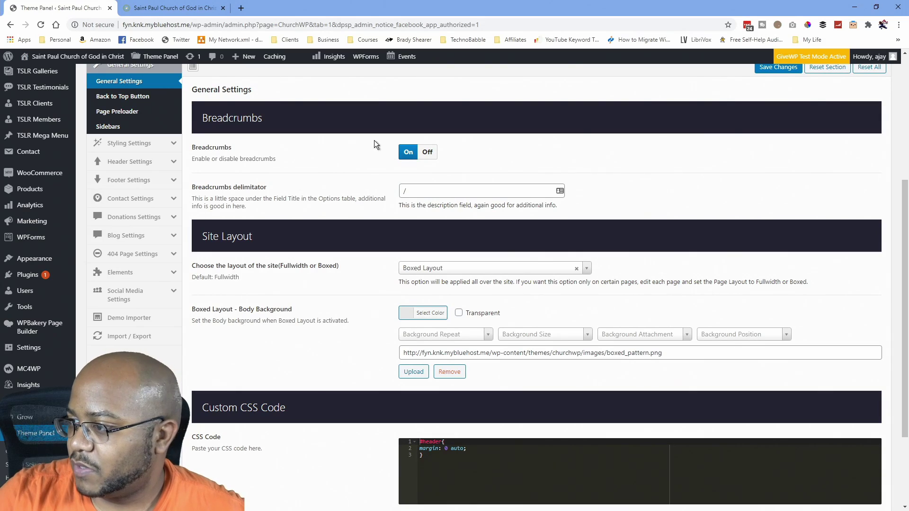
Set Site Layout back to Fullwidth Layout and save, then view the Back to Top Button settings.
click(517, 270)
click(457, 299)
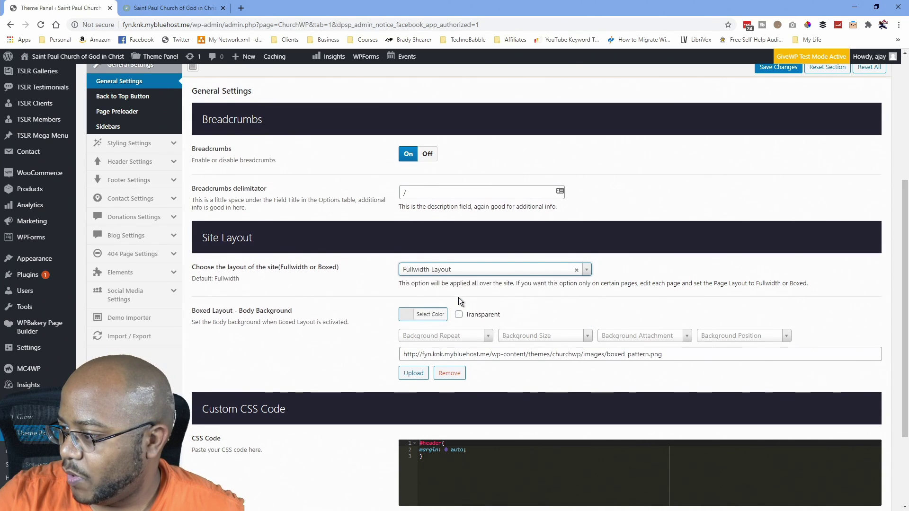
scroll(753, 230, up, 2)
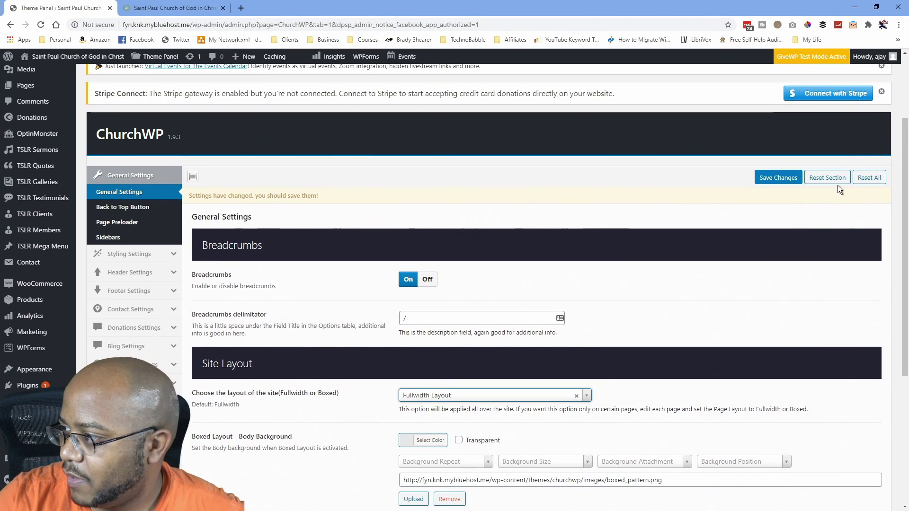
click(778, 177)
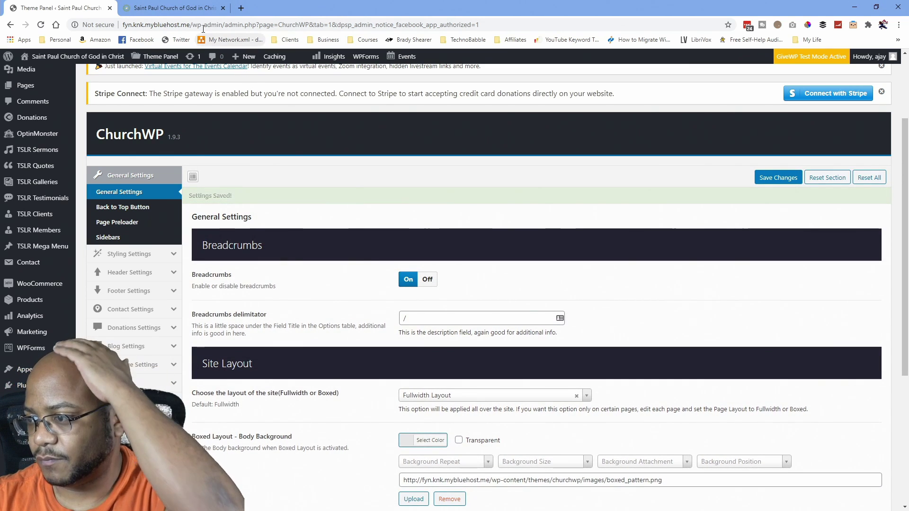
click(131, 208)
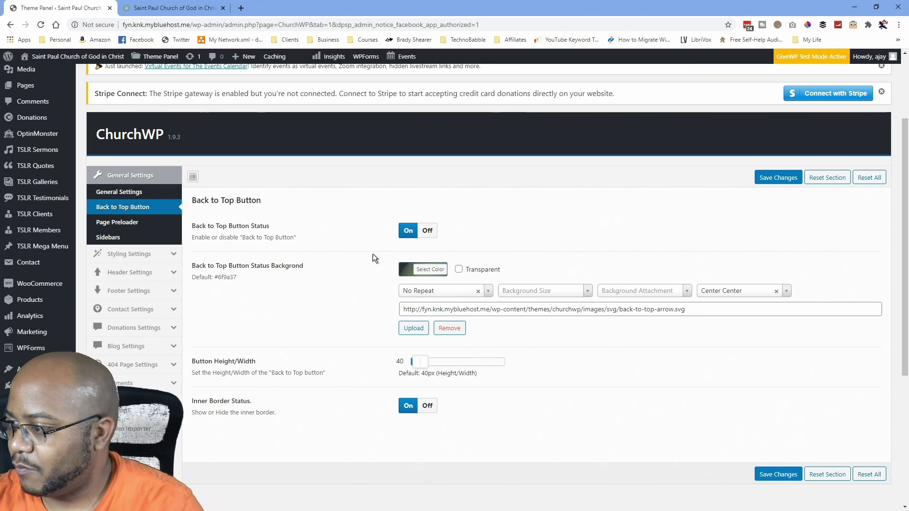
Check the back-to-top button on the live site, then dock the old stpaulcogic.org Media page as a tab.
click(156, 7)
scroll(477, 183, down, 15)
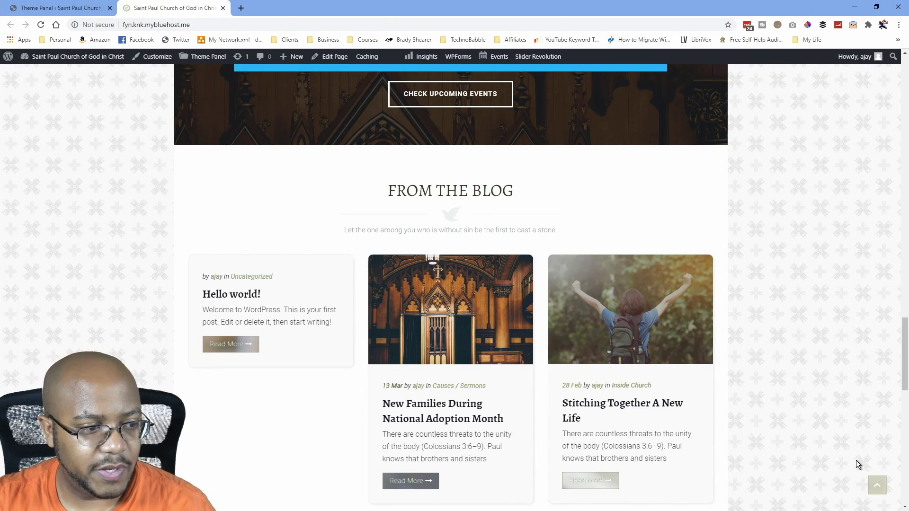
click(60, 8)
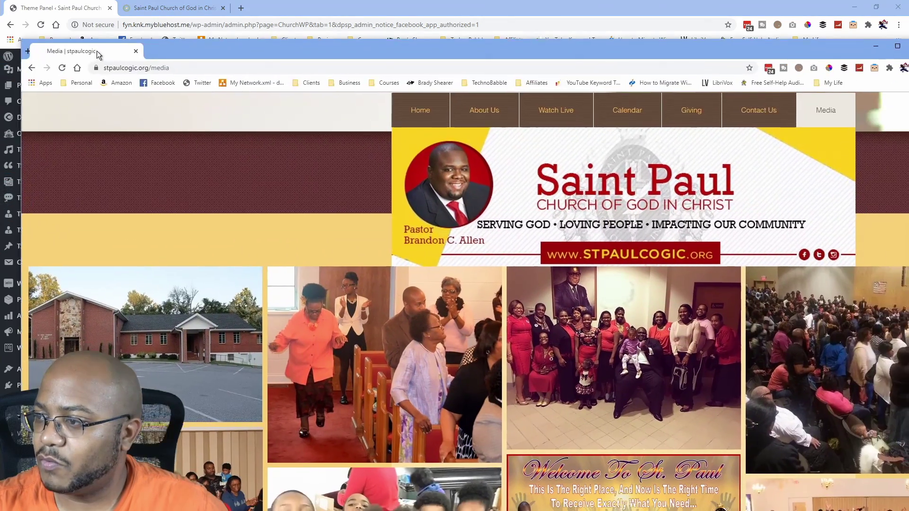
drag(96, 50, 95, 18)
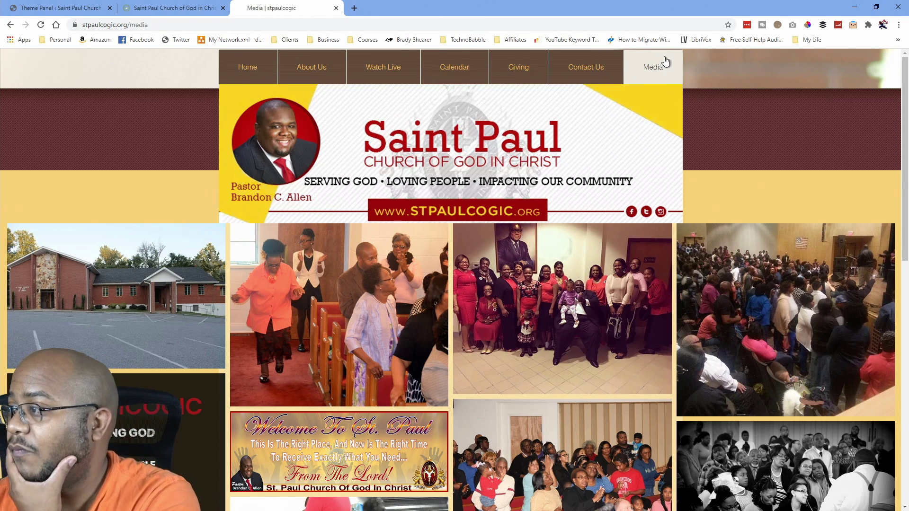
Sample the banner red 910005 with ColorPick Eyedropper and move the old site's tab into its own window.
click(807, 26)
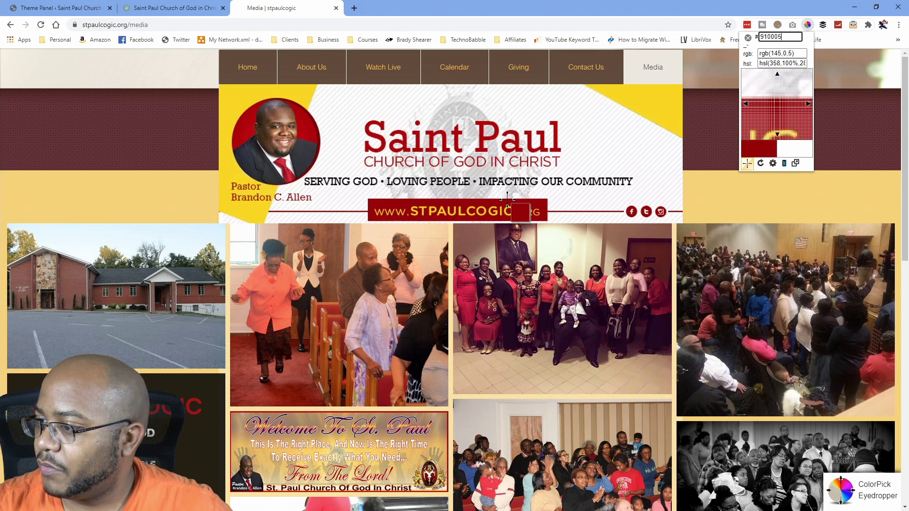
click(507, 200)
key(ctrl+c)
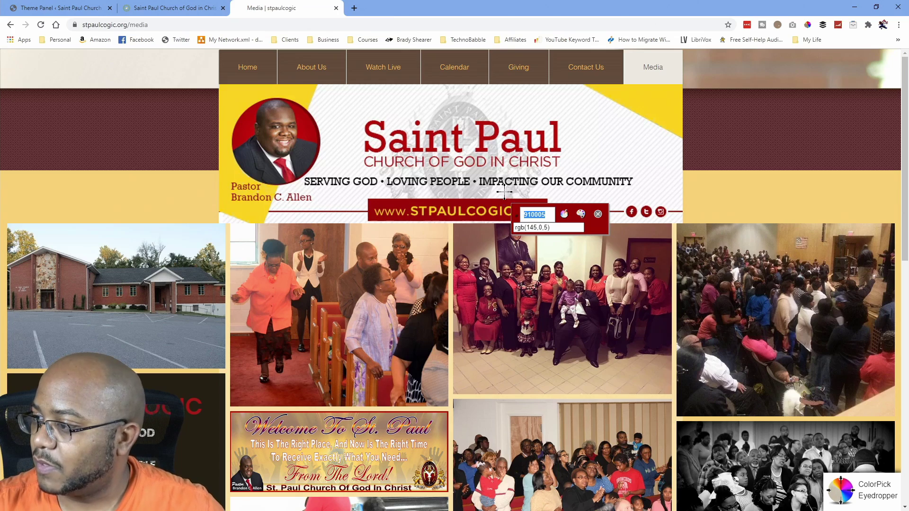
drag(308, 6, 0, 142)
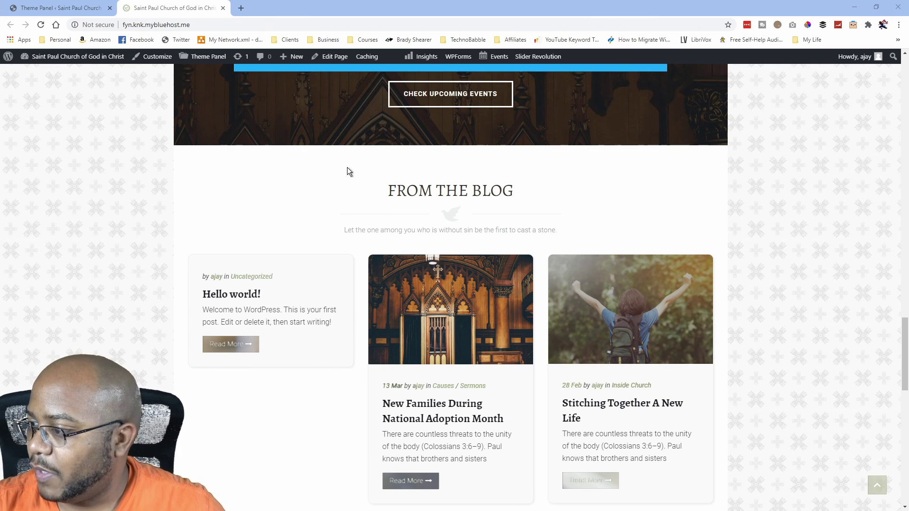
Set the Back to Top Button background colour to dark red #910005.
click(118, 7)
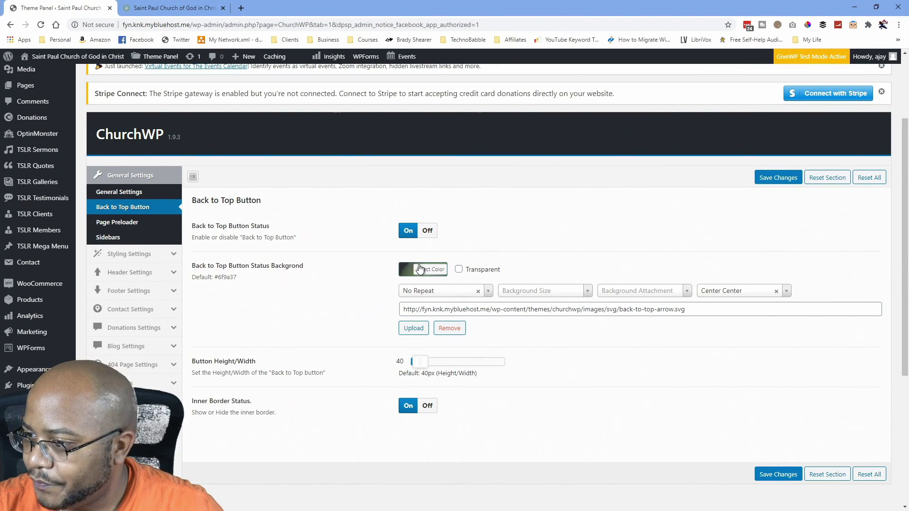
click(439, 274)
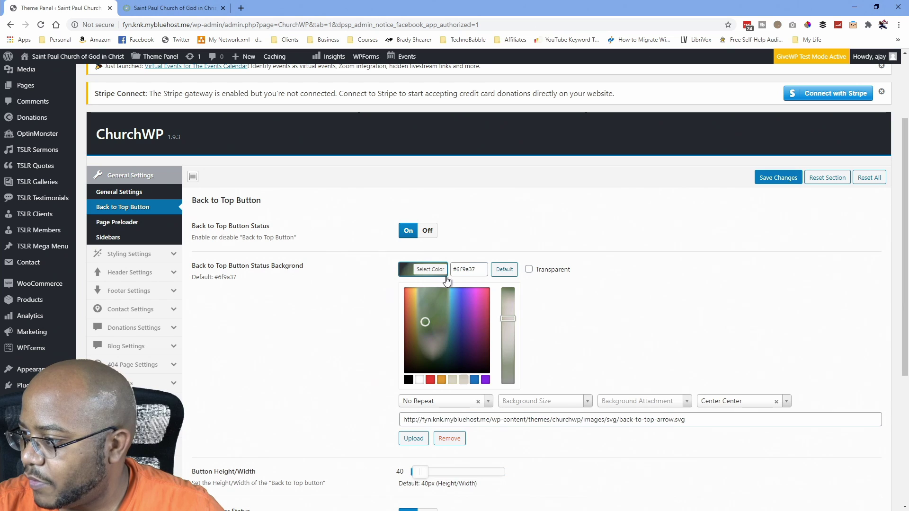
drag(474, 269, 463, 272)
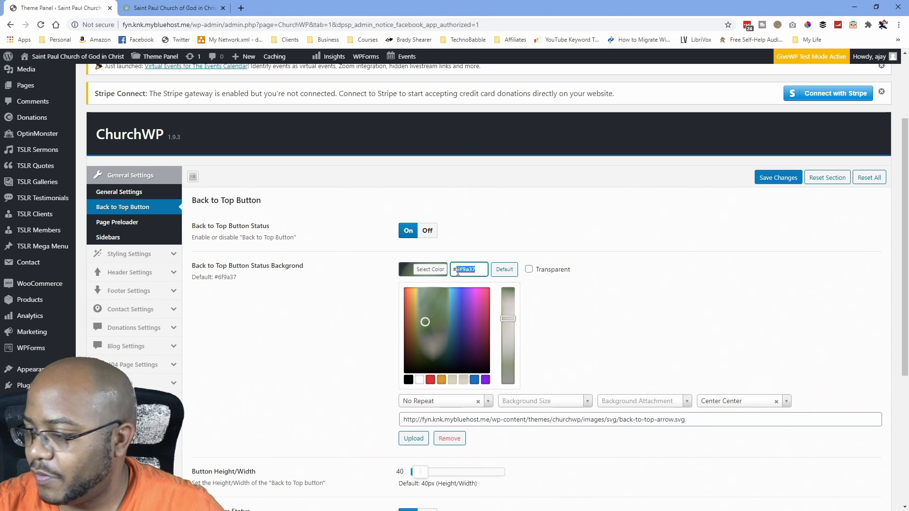
key(ctrl+v)
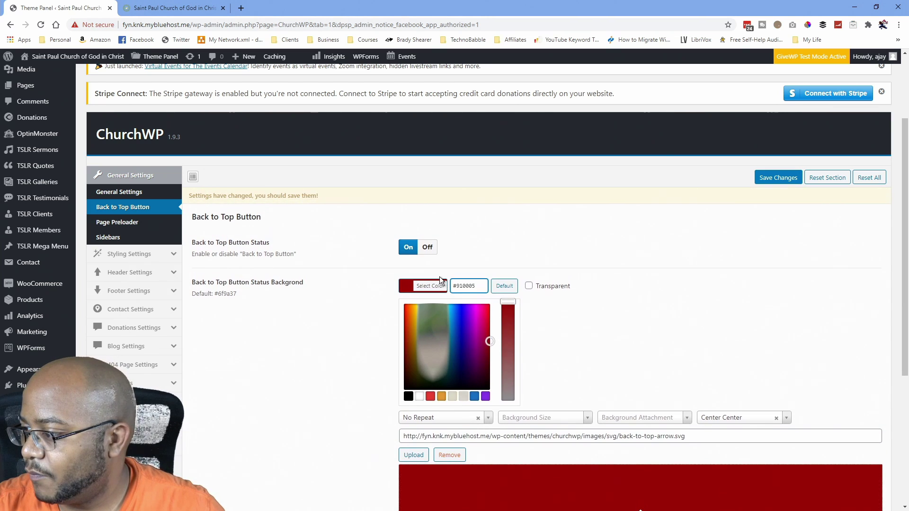
scroll(633, 344, down, 5)
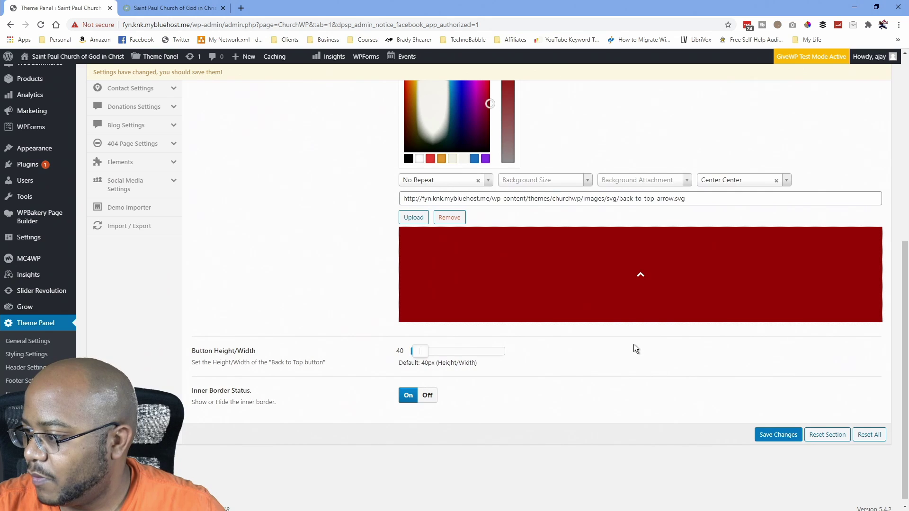
scroll(633, 344, up, 5)
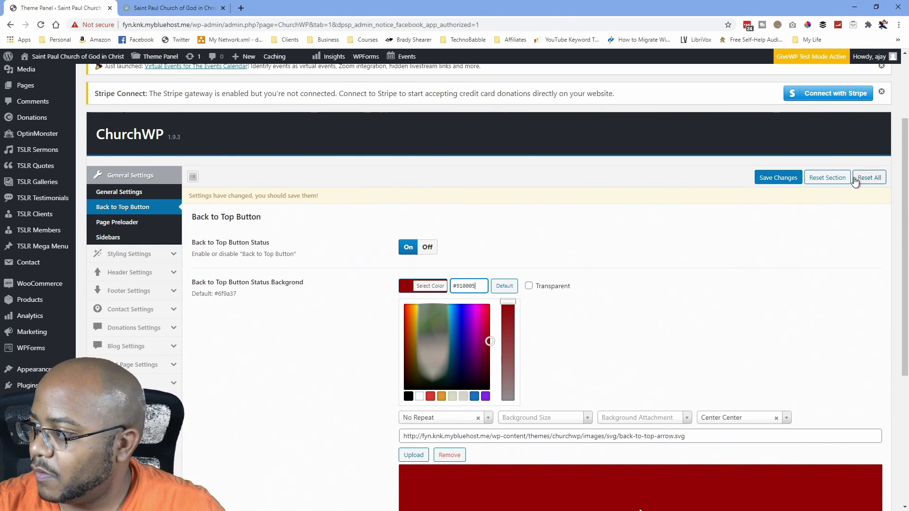
click(136, 223)
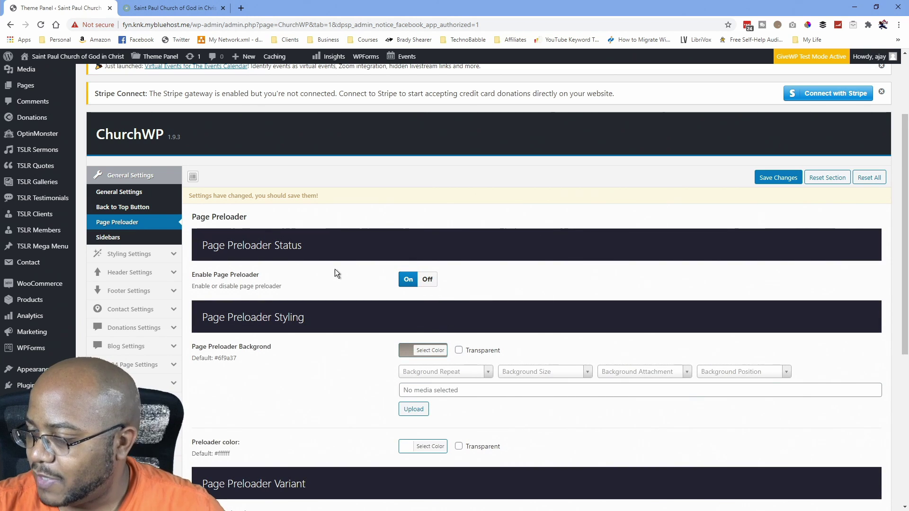
Give the page preloader a #910005 background and choose the last first-row preloader animation.
scroll(350, 256, down, 2)
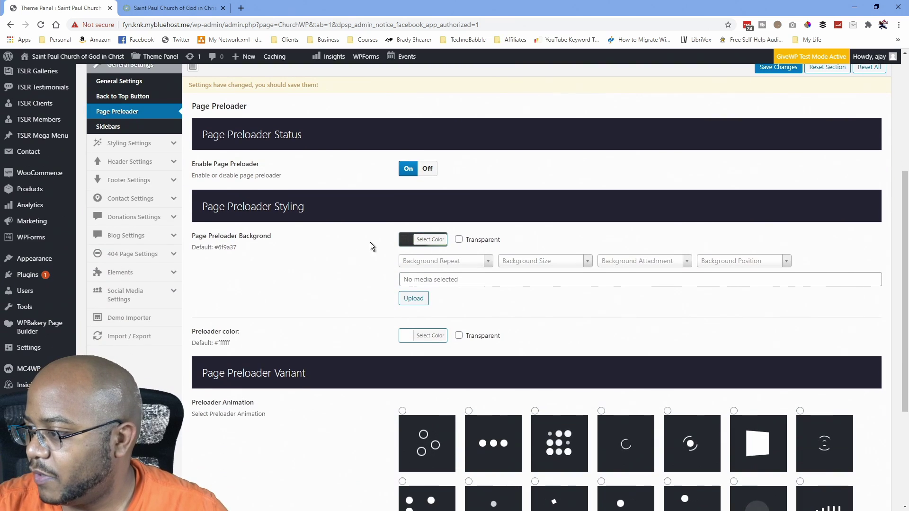
click(431, 240)
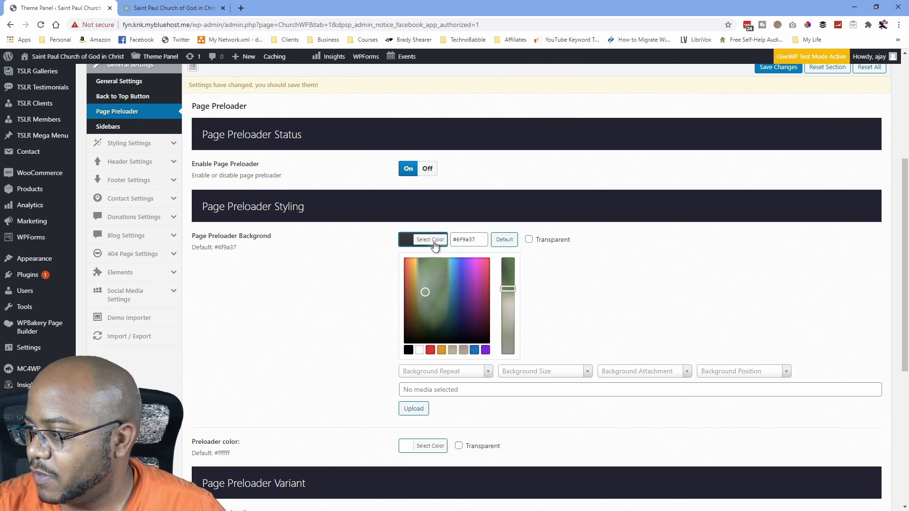
drag(476, 239, 469, 241)
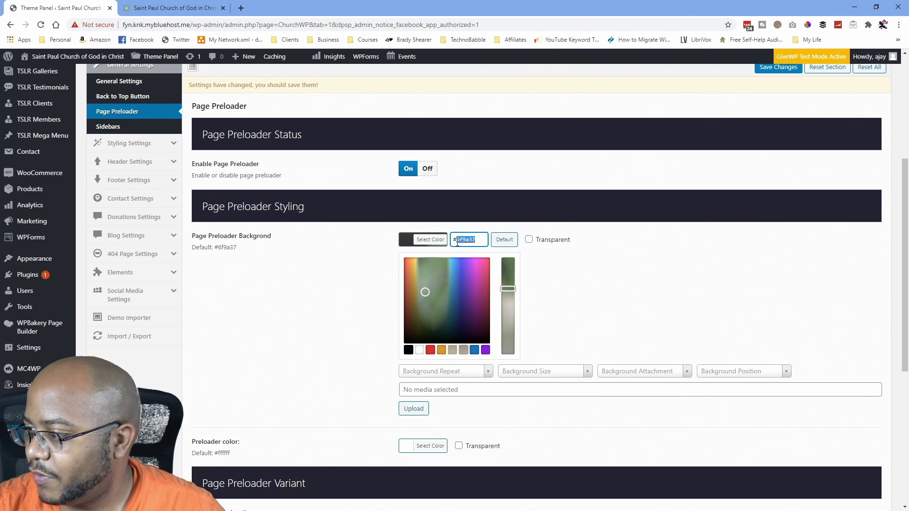
key(ctrl+v)
scroll(330, 256, down, 10)
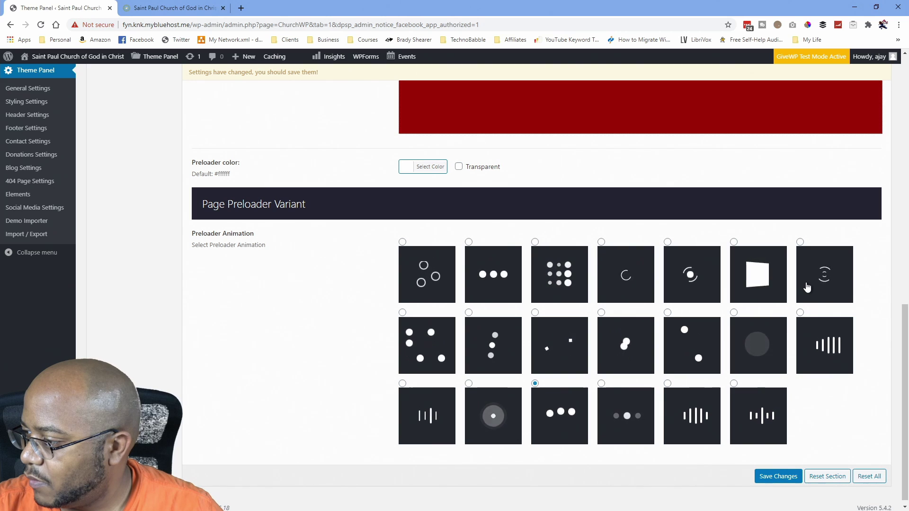
click(823, 285)
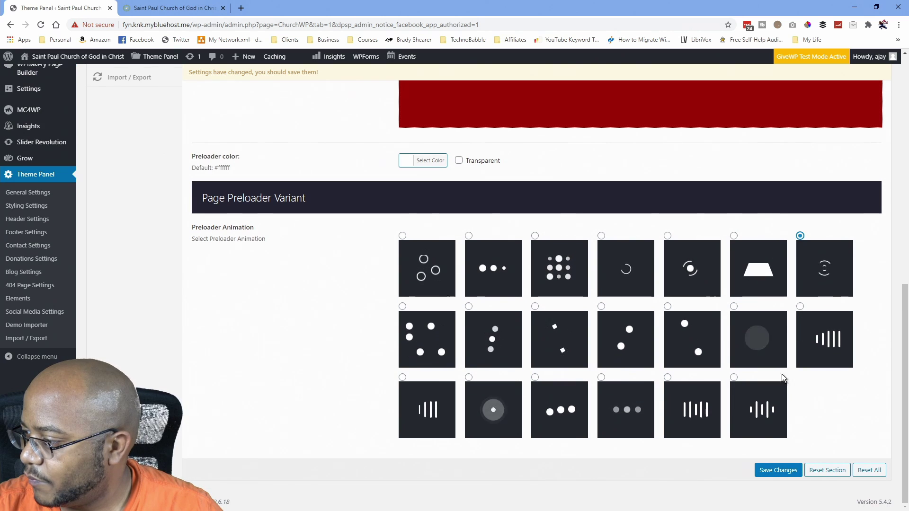
scroll(759, 401, up, 7)
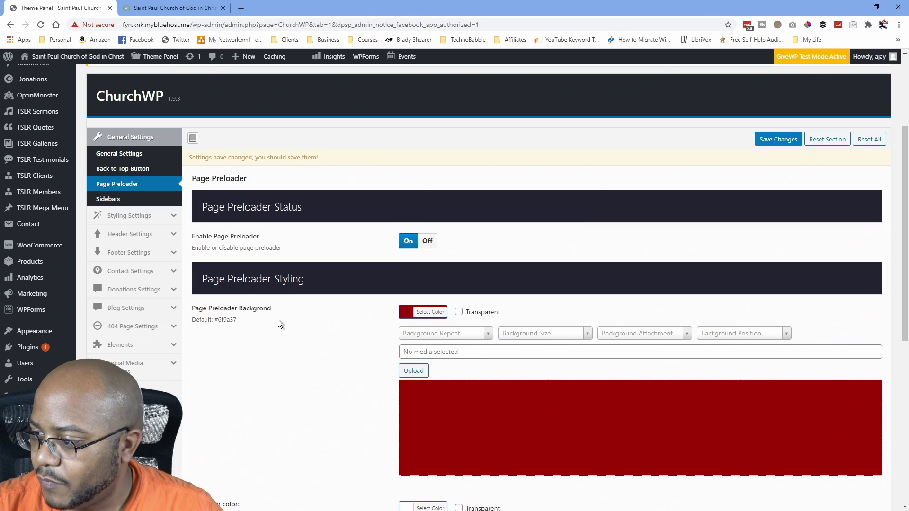
scroll(300, 355, down, 7)
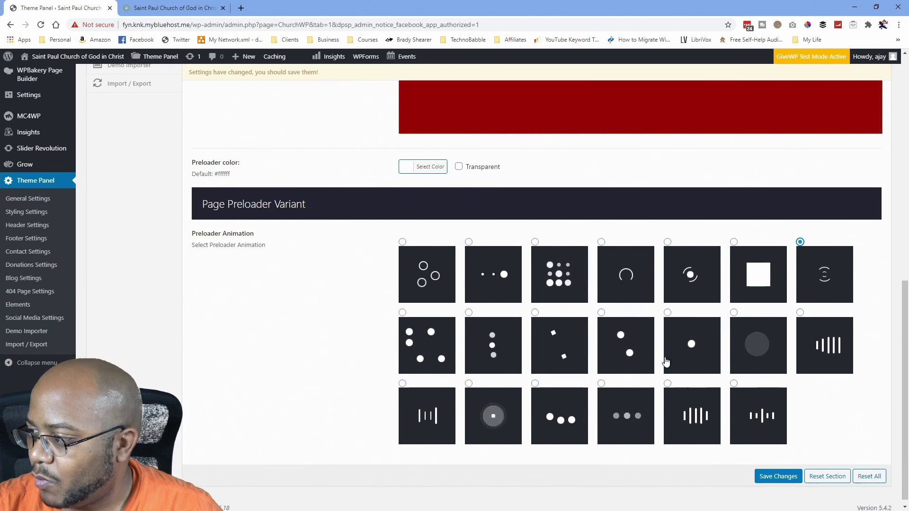
scroll(662, 415, up, 7)
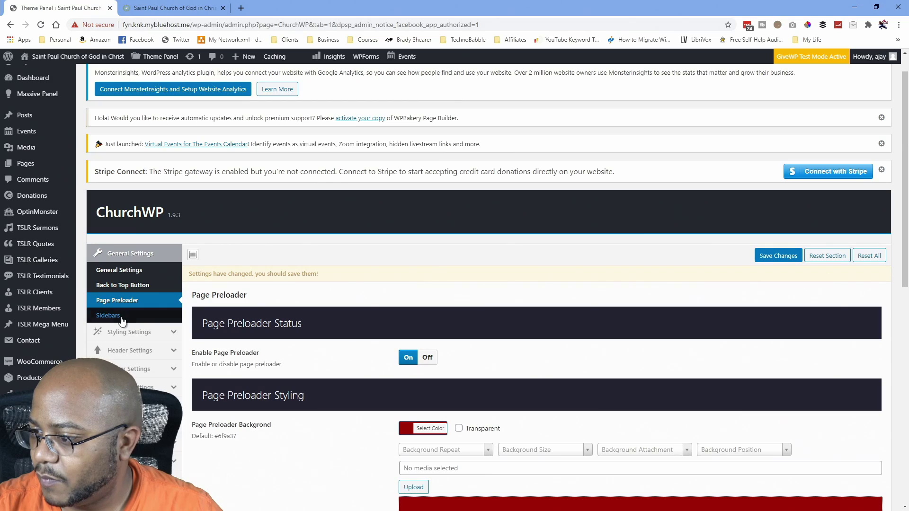
Save all theme settings and reload the live site to check the dark red back-to-top button.
click(110, 317)
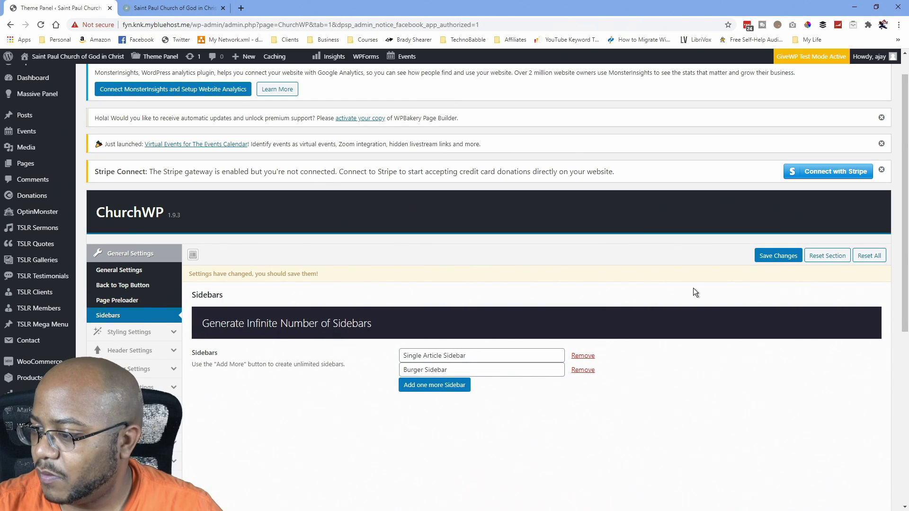
click(776, 259)
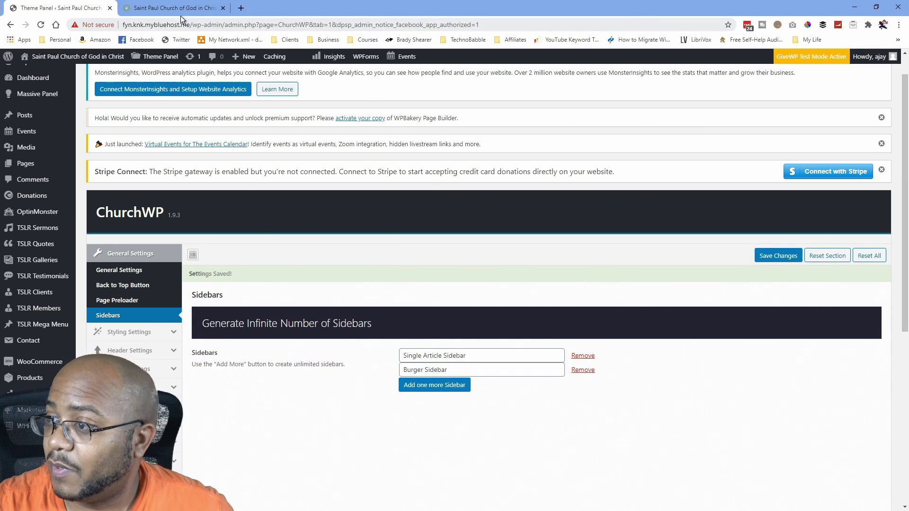
click(168, 9)
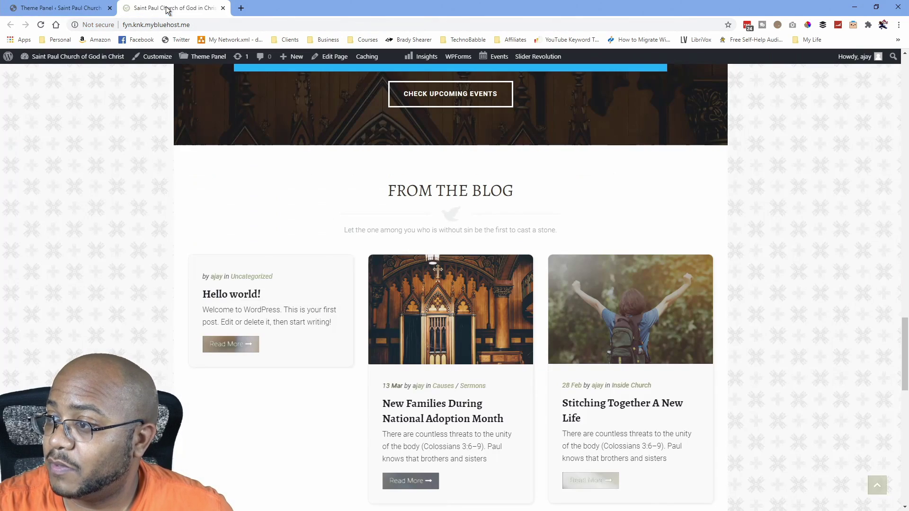
click(41, 25)
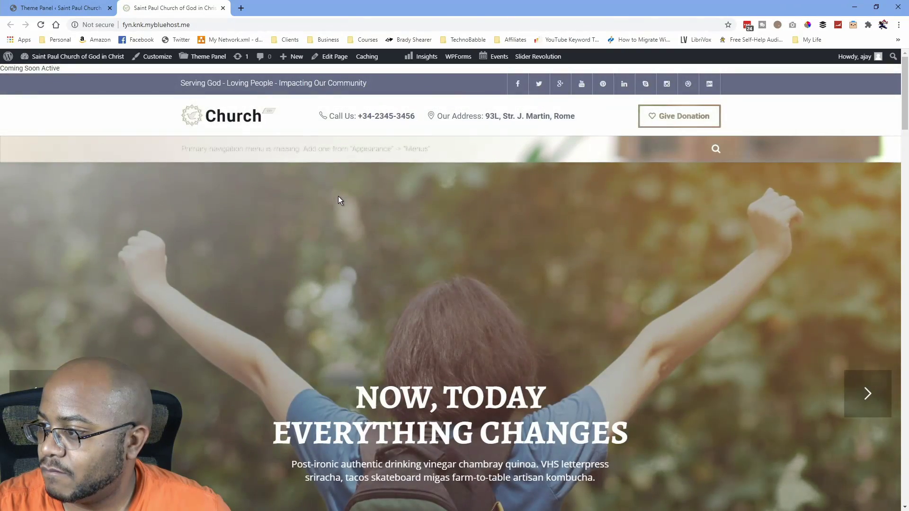
scroll(337, 196, down, 7)
scroll(336, 197, up, 7)
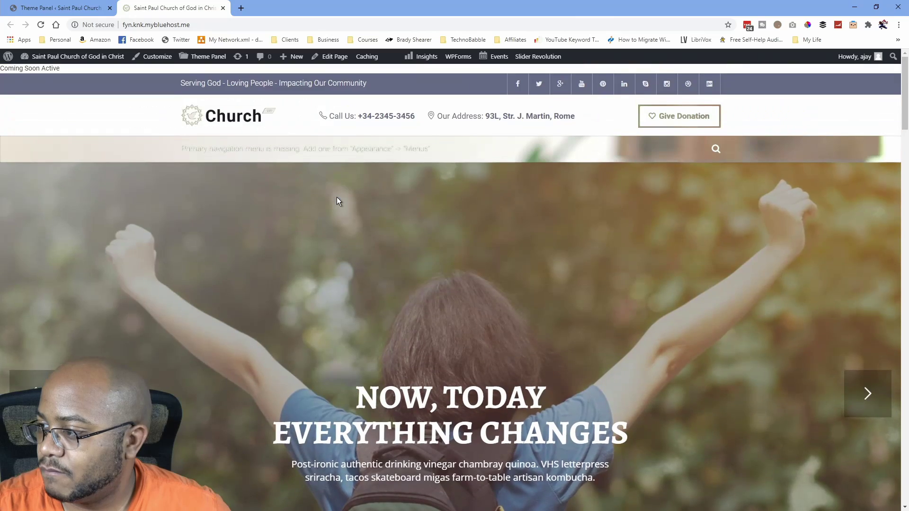
scroll(337, 197, down, 7)
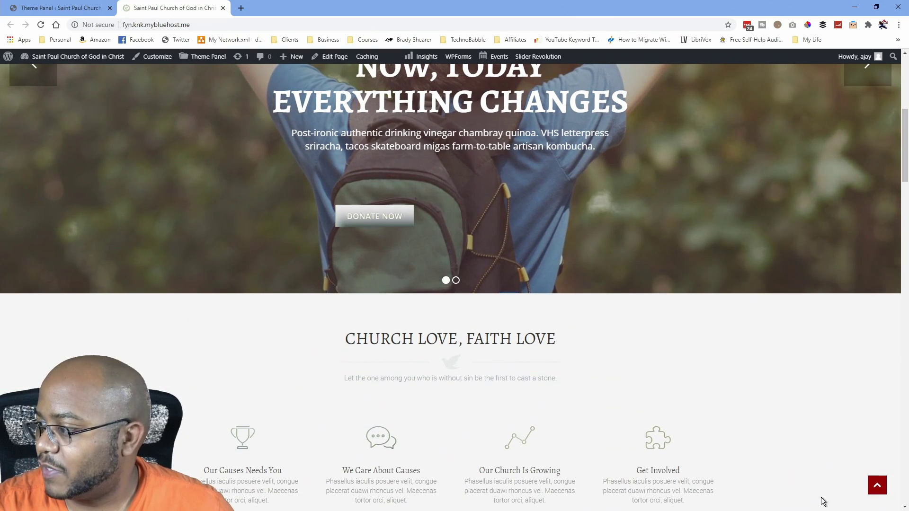
click(60, 7)
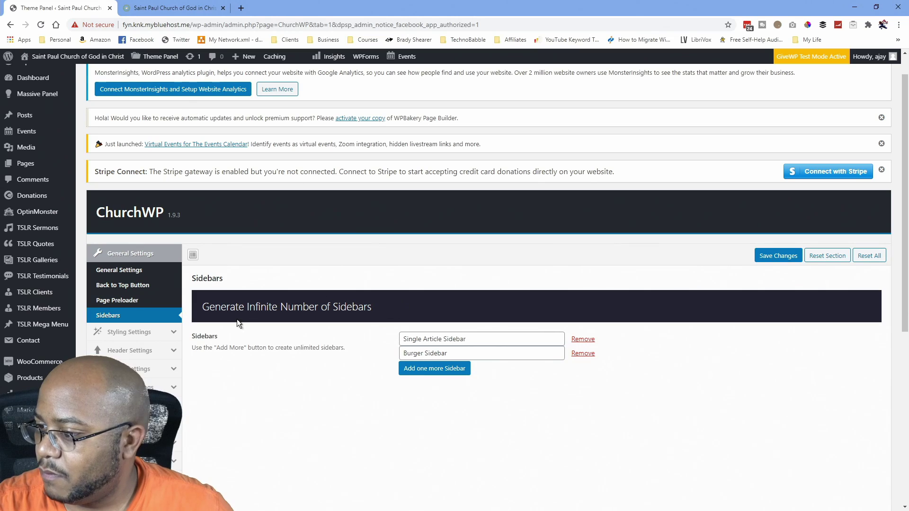
Open Page Preloader settings and scroll through its background colour and animation options.
click(137, 304)
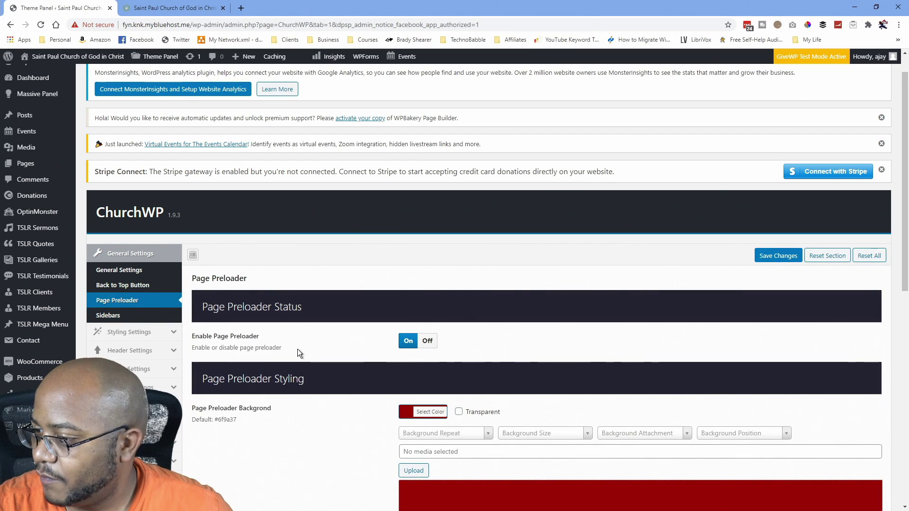
scroll(299, 348, down, 7)
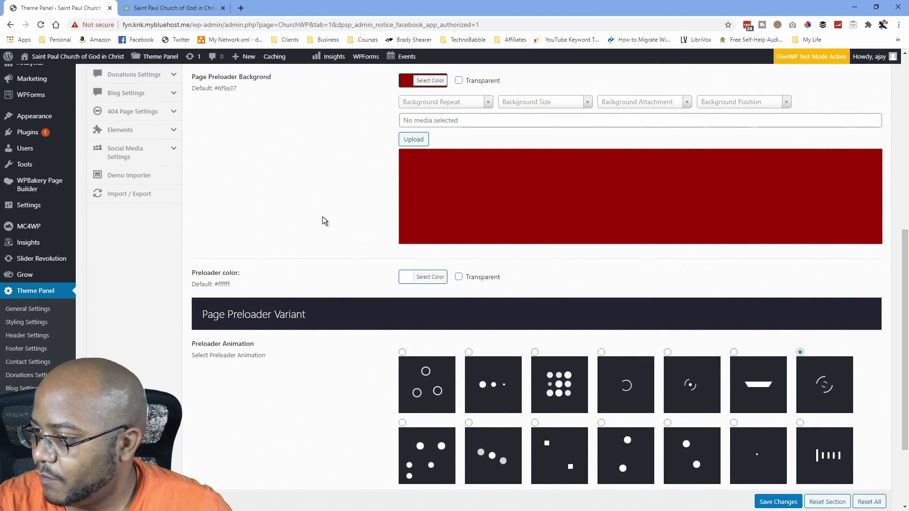
scroll(326, 242, up, 2)
scroll(425, 314, up, 4)
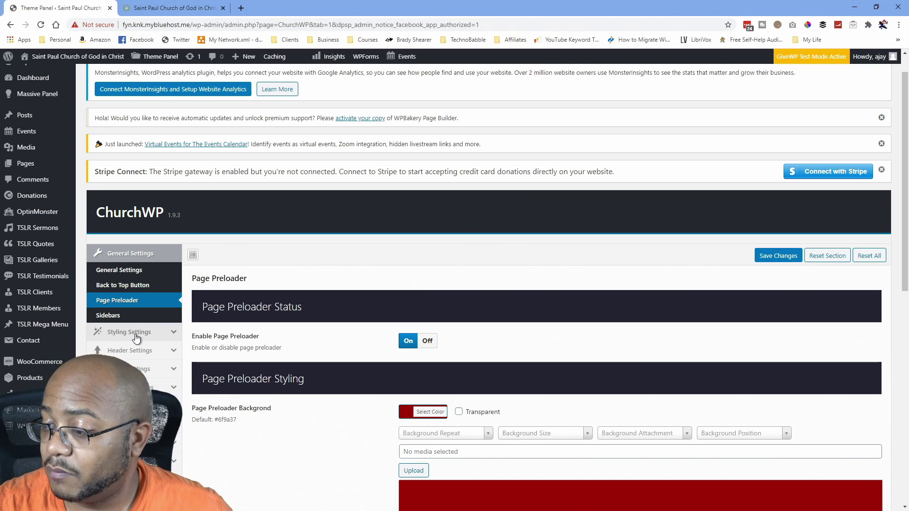
In Styling Settings > Skin color, change Main backgrounds color from #6f9a37 to #910005.
click(136, 333)
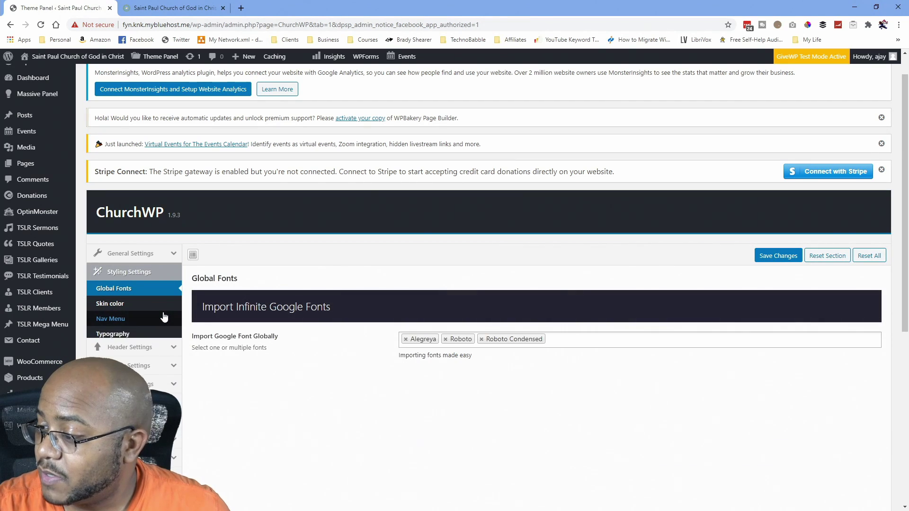
click(118, 305)
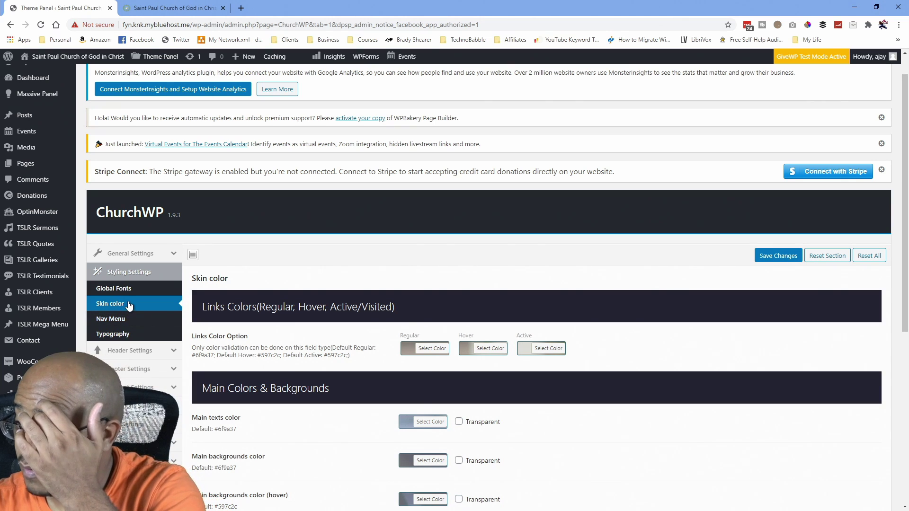
scroll(276, 336, down, 2)
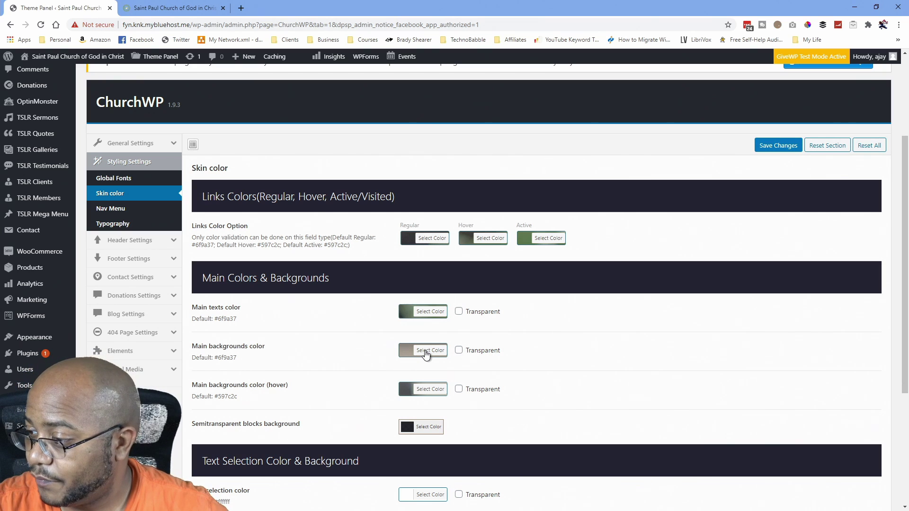
click(426, 352)
drag(479, 348, 454, 350)
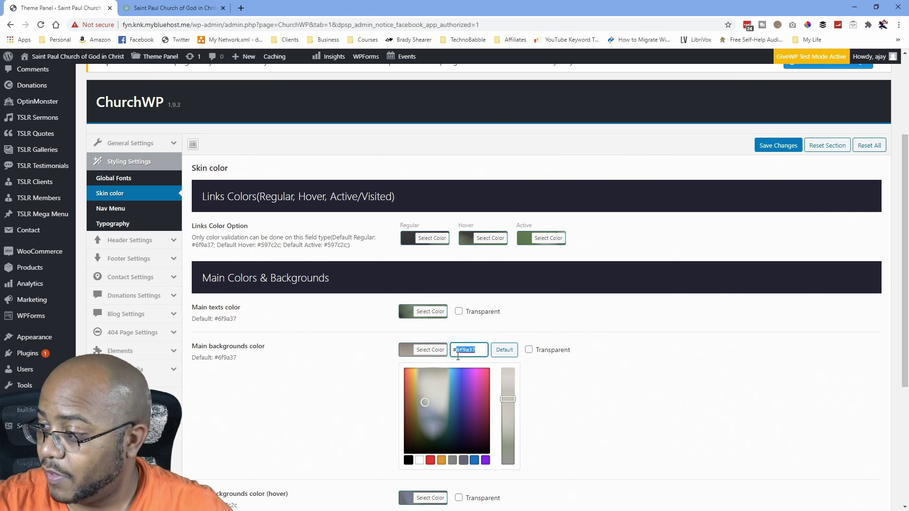
text(910005)
Set Text selection background color to #910005 and save the skin settings.
scroll(334, 364, down, 2)
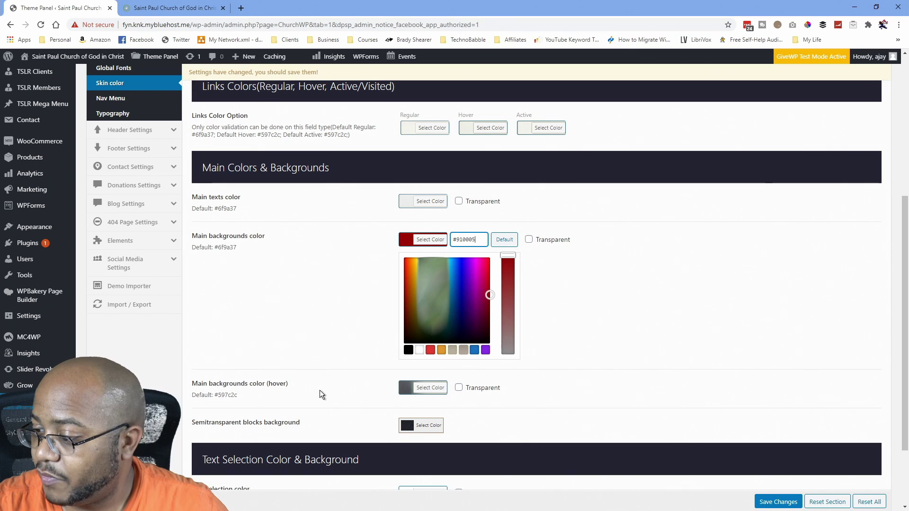
scroll(320, 390, down, 2)
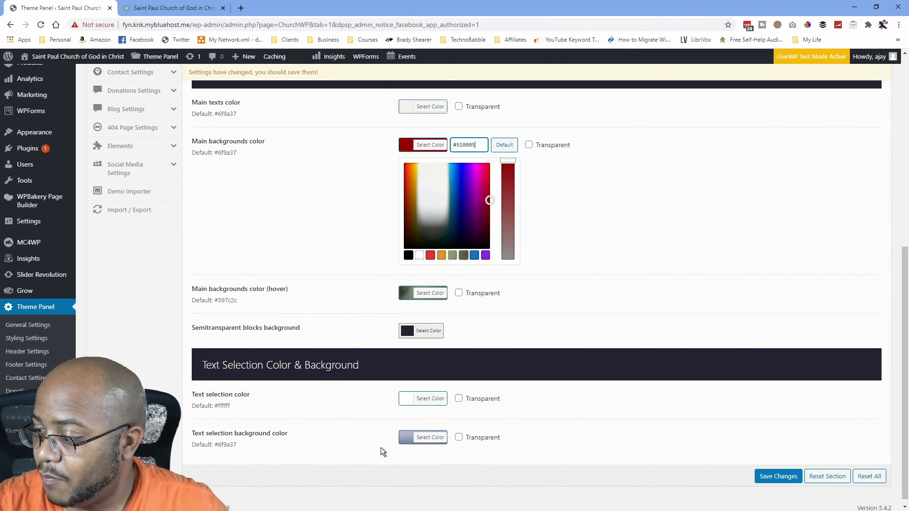
click(429, 437)
click(480, 330)
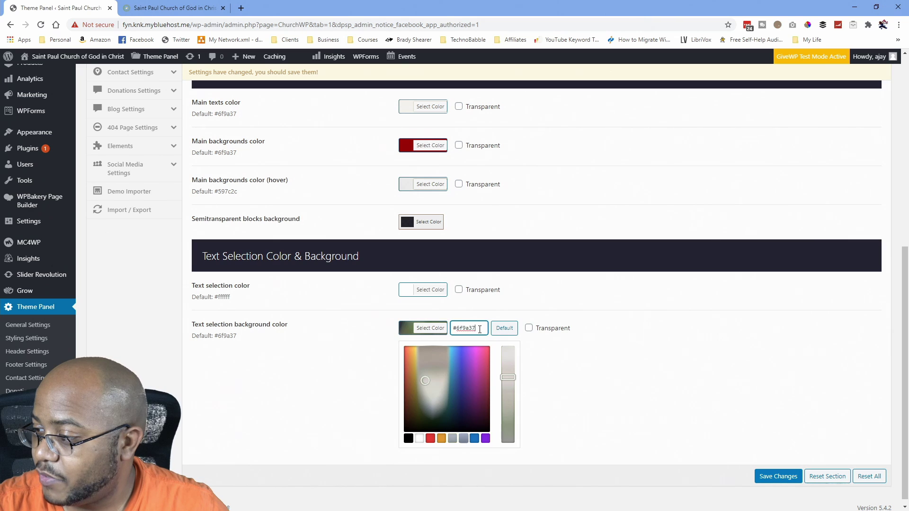
text(910005)
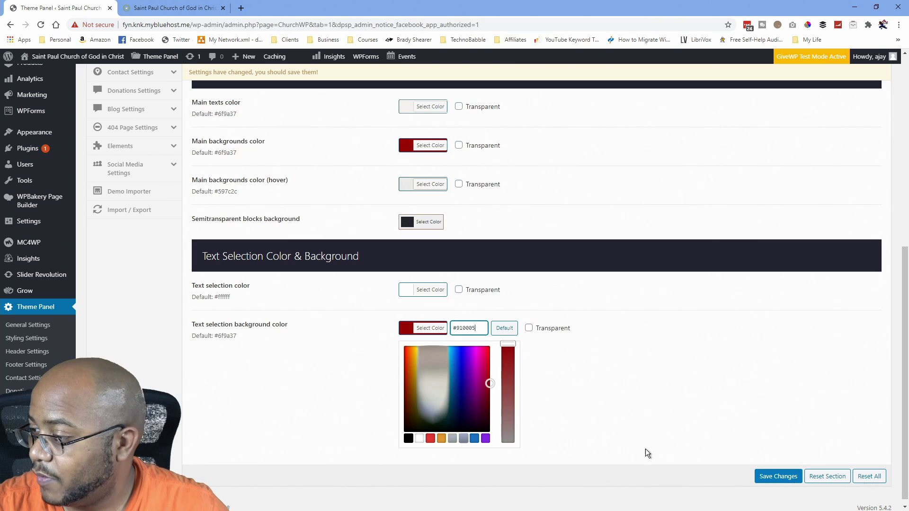
click(791, 479)
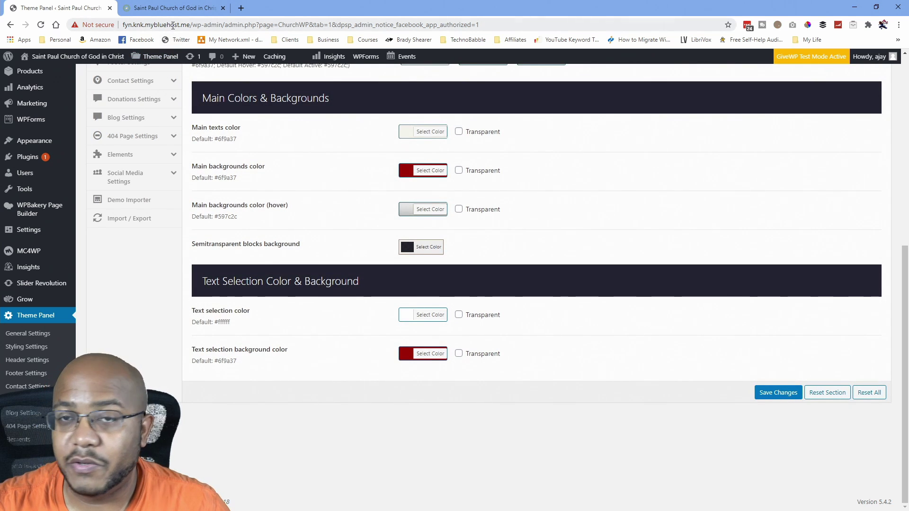
After checking the live site, set Footer Row #1 to the Footer 3 Columns layout.
click(145, 8)
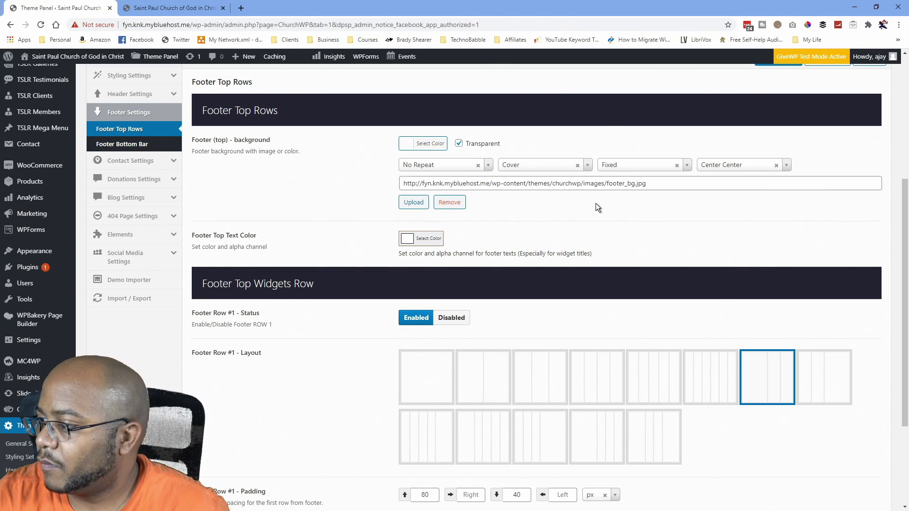
scroll(359, 249, down, 2)
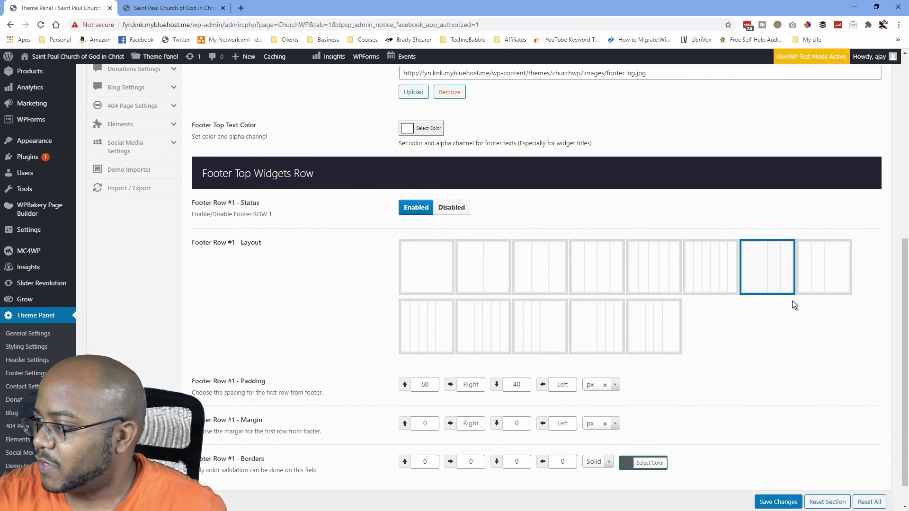
click(529, 272)
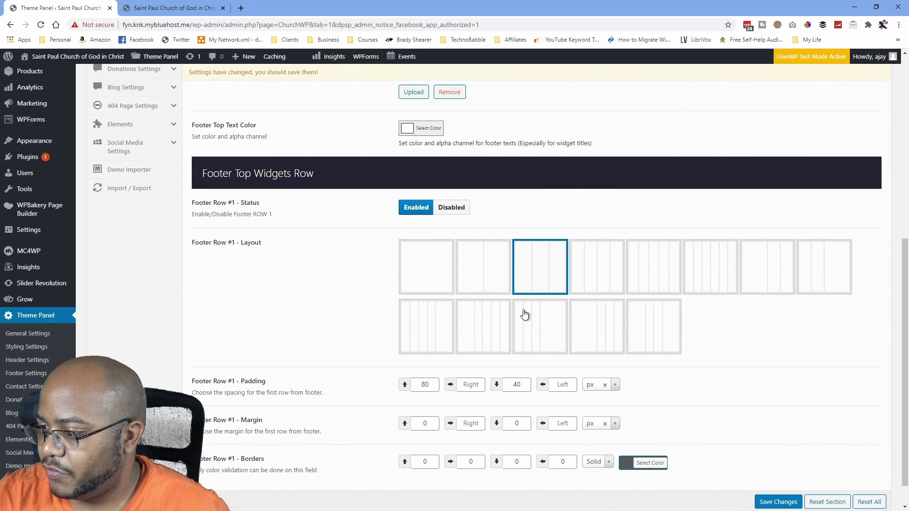
scroll(523, 314, down, 1)
scroll(718, 430, up, 5)
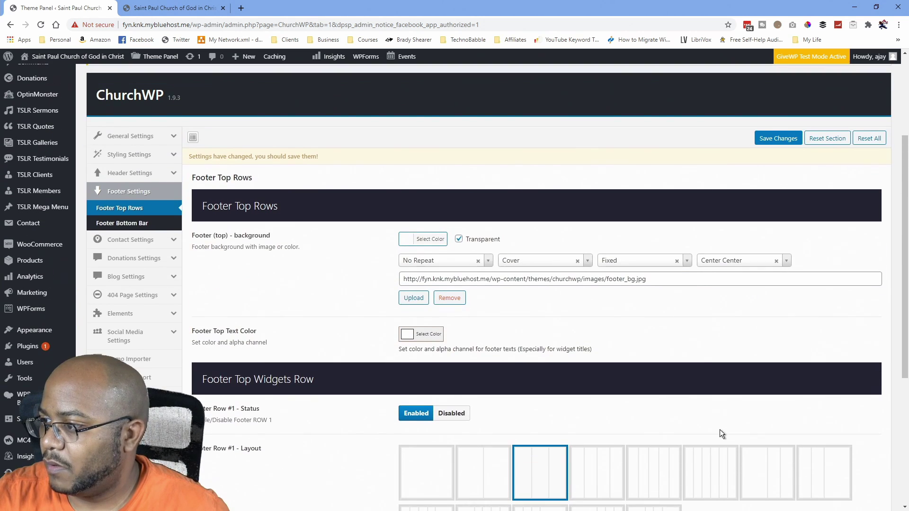
In Footer Bottom Bar, write the copyright text 'Copyright {y}. Saint Paul COGIC.'.
click(145, 228)
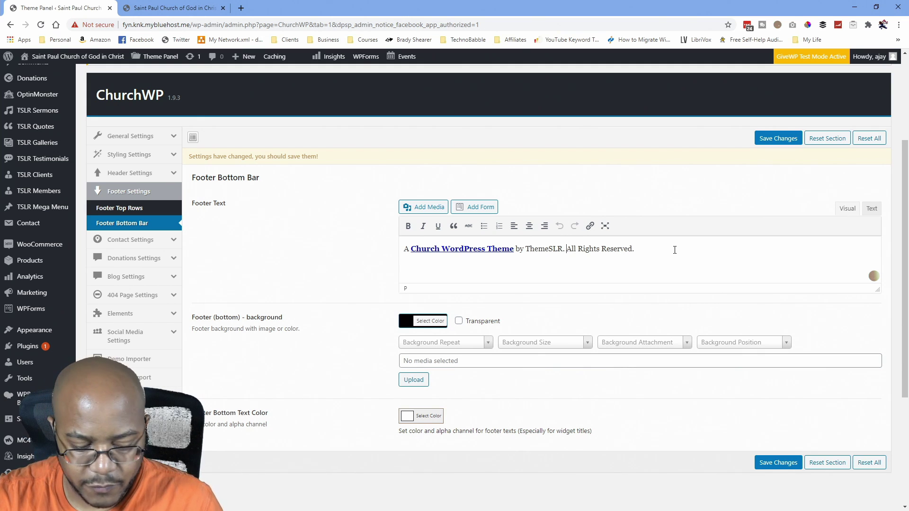
text(Sa)
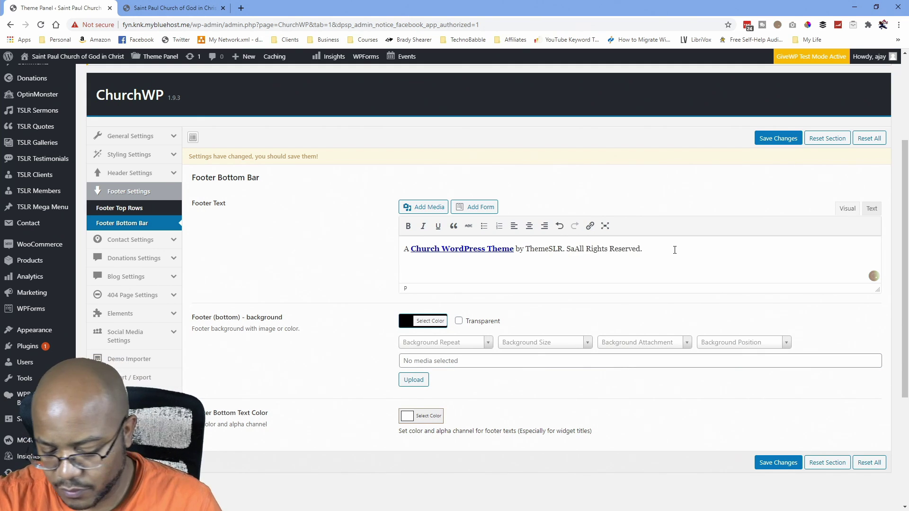
text(int Paul)
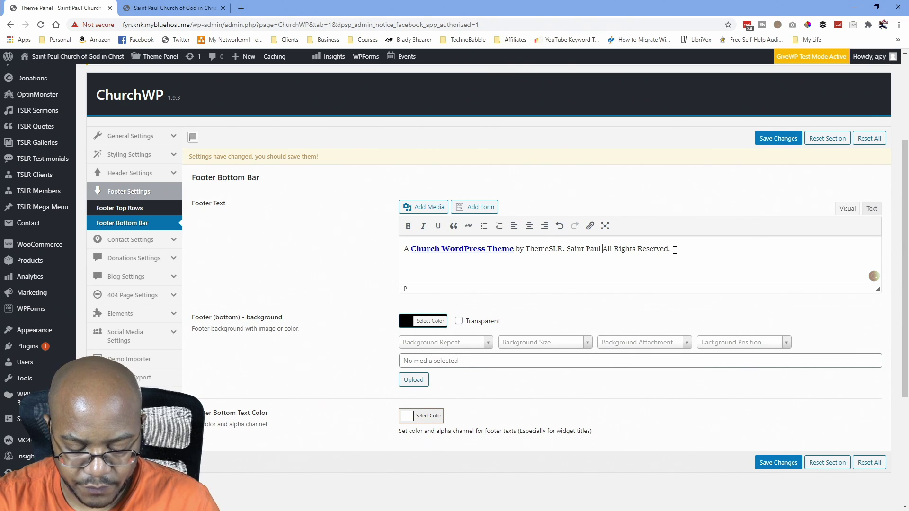
text( COGIC)
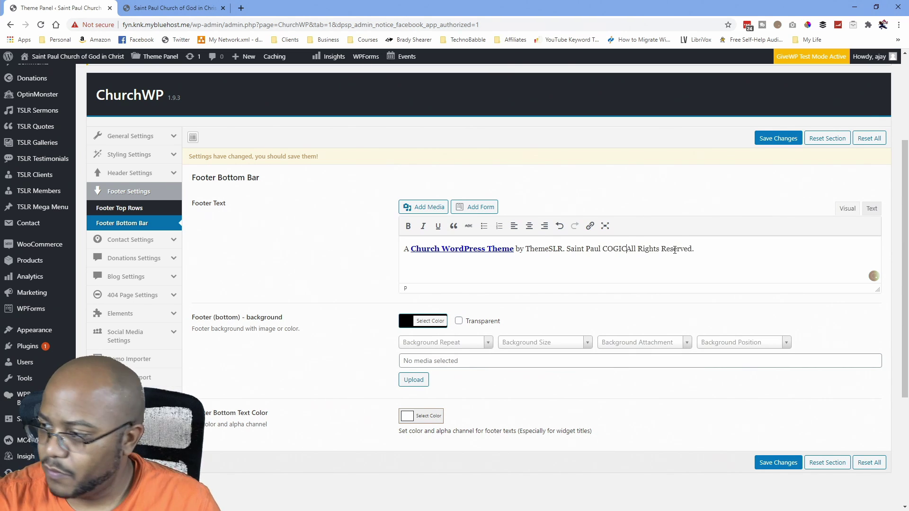
text(.)
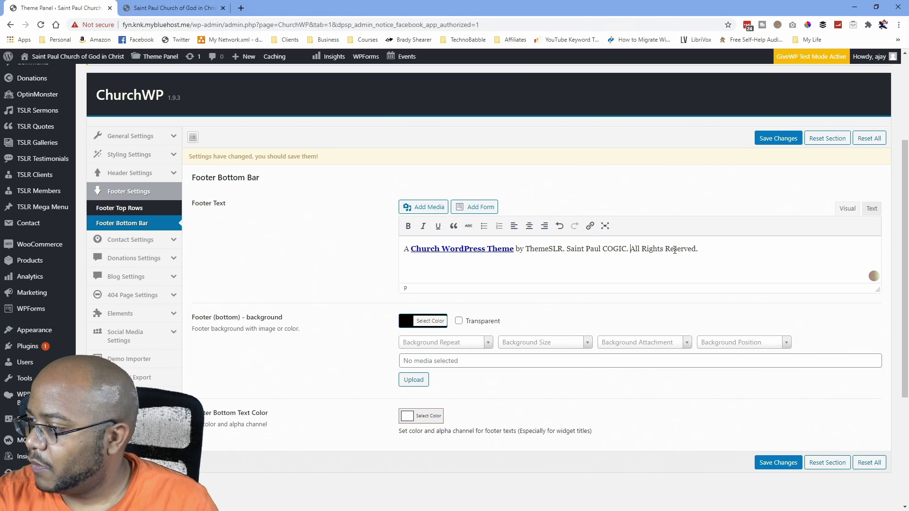
key(Left)
key(Left)
key(Left)
key(Left)
key(Left)
key(Left)
key(Left)
key(Left)
key(Left)
key(Left)
key(Left)
key(Left)
key(Left)
key(Left)
key(Left)
key(Left)
key(Left)
key(Left)
key(Left)
key(Left)
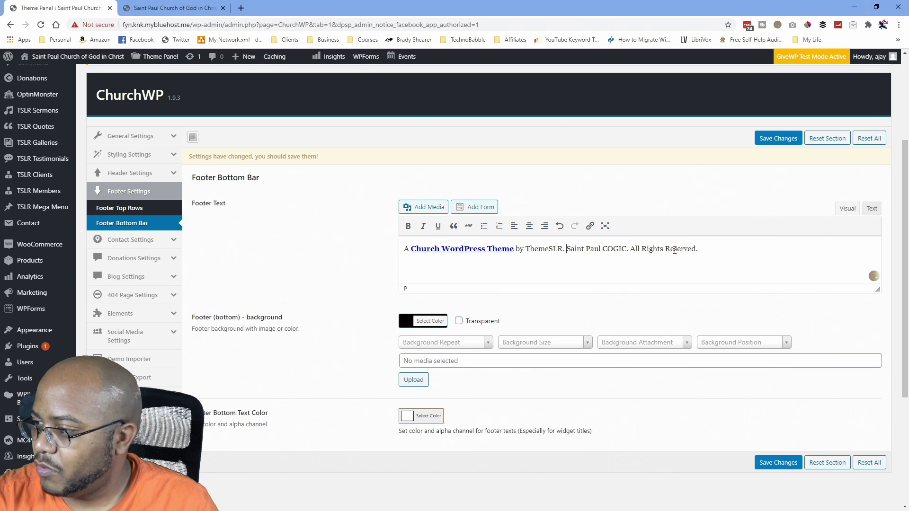
text([)
key(BackSpace)
text({)
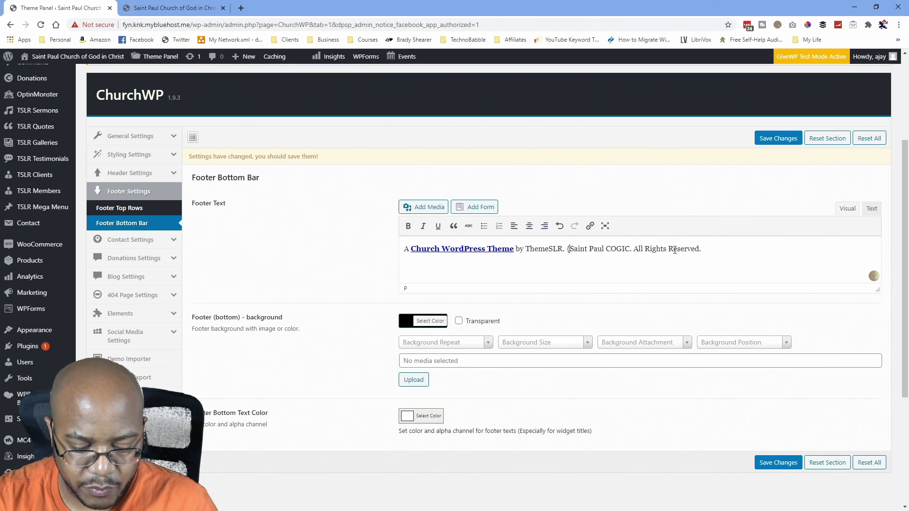
text(y})
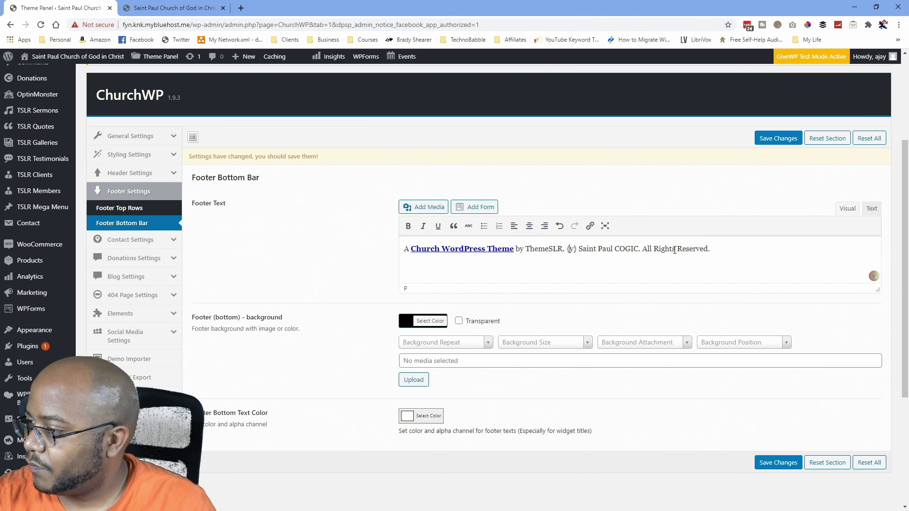
text( Copyright )
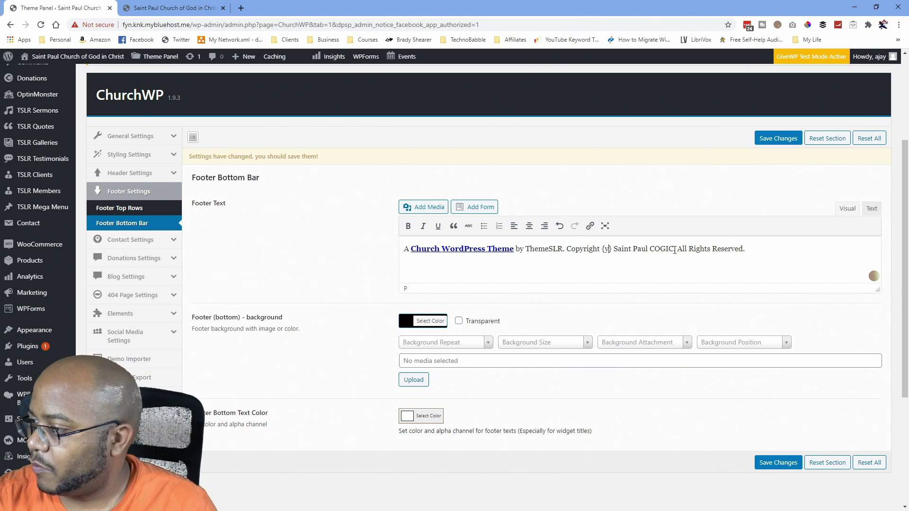
text(|)
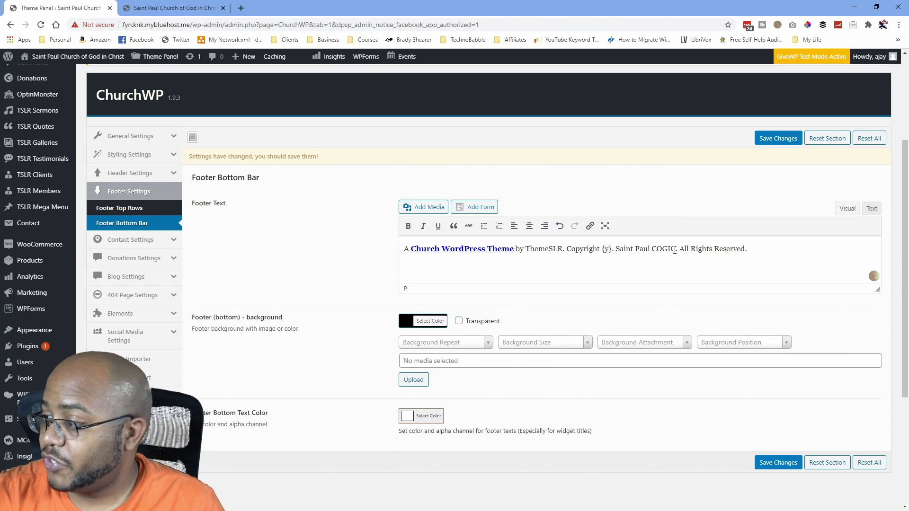
Replace the theme credit with 'Site Designed by' and save the footer settings.
key(ctrl+Left)
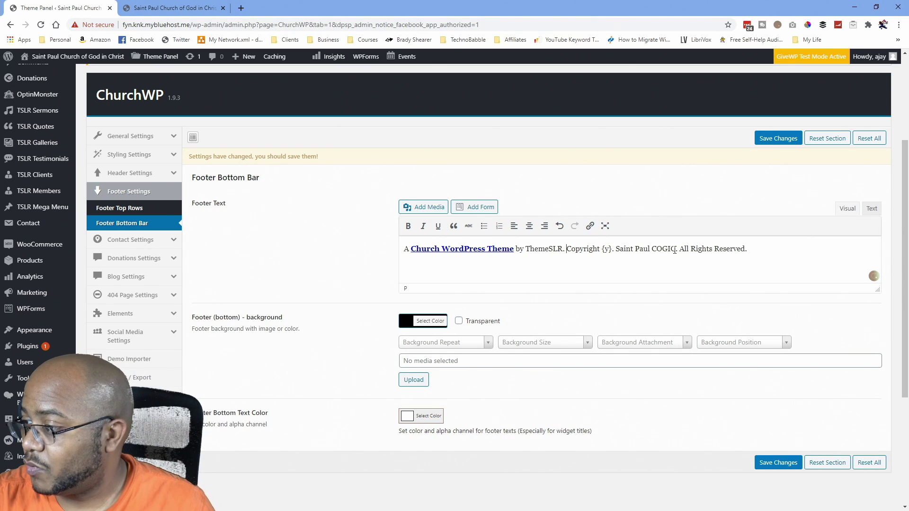
key(shift+Home)
key(BackSpace)
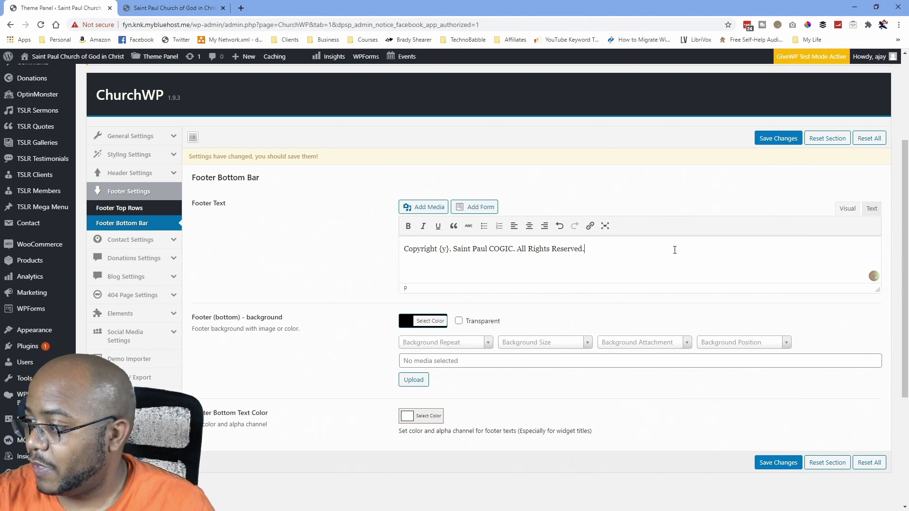
text(Site)
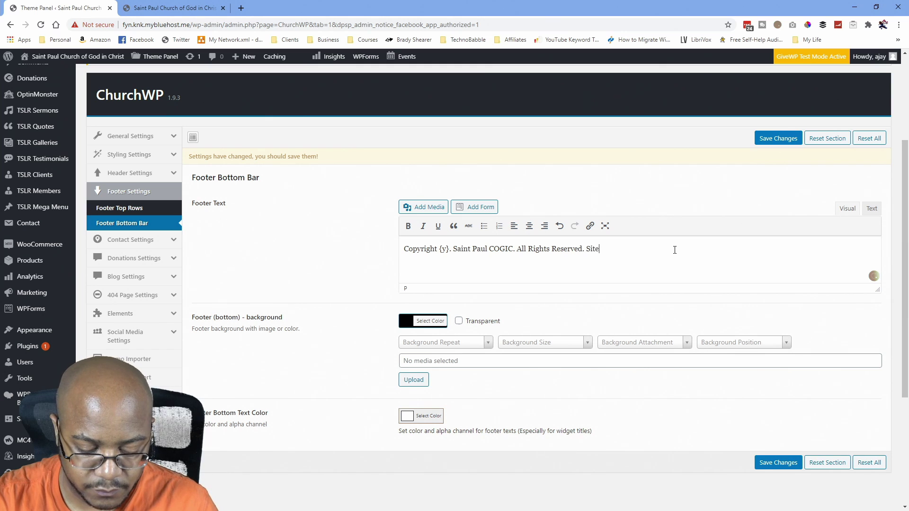
text( Designed by)
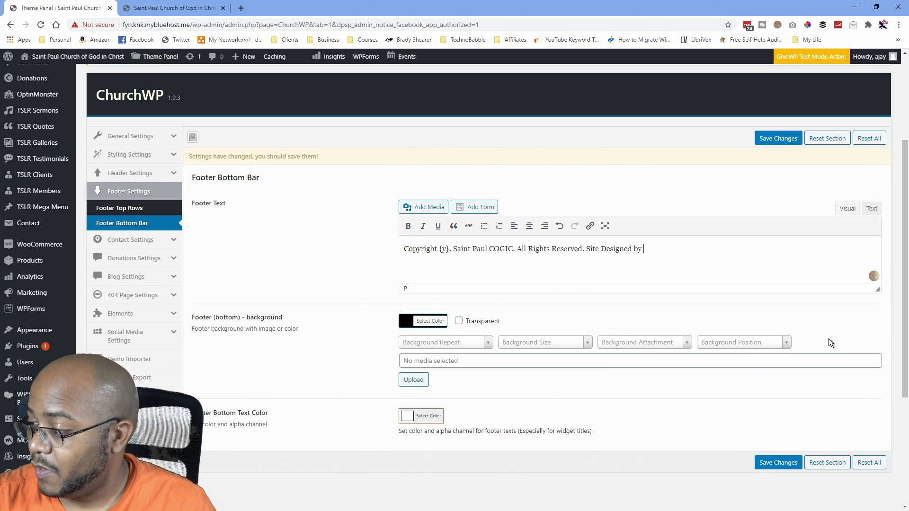
click(779, 463)
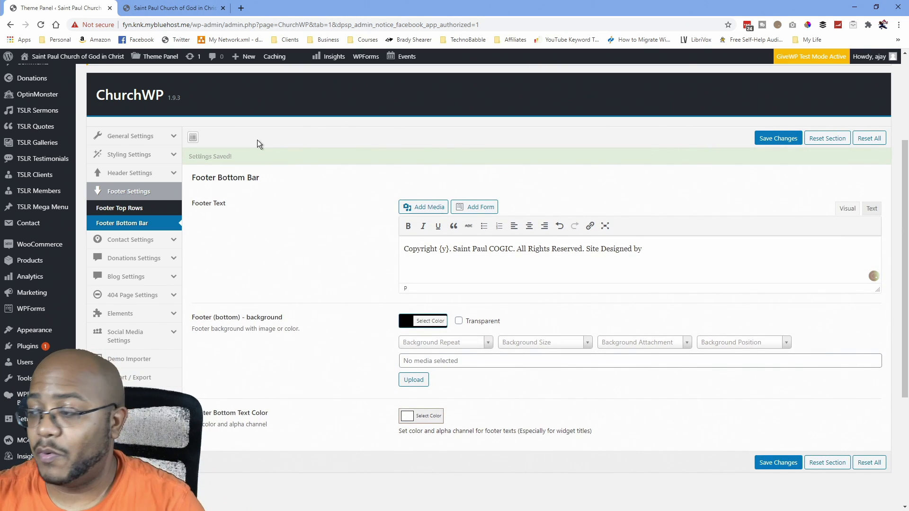
click(189, 8)
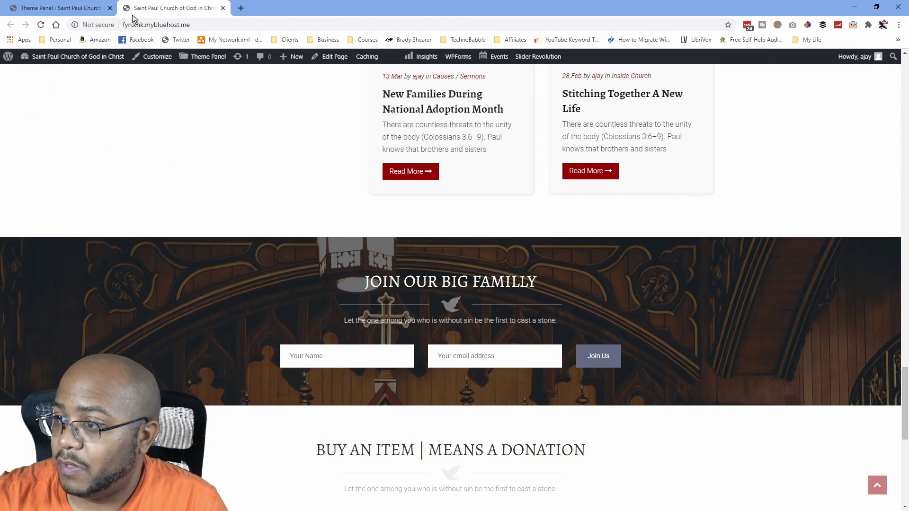
click(41, 25)
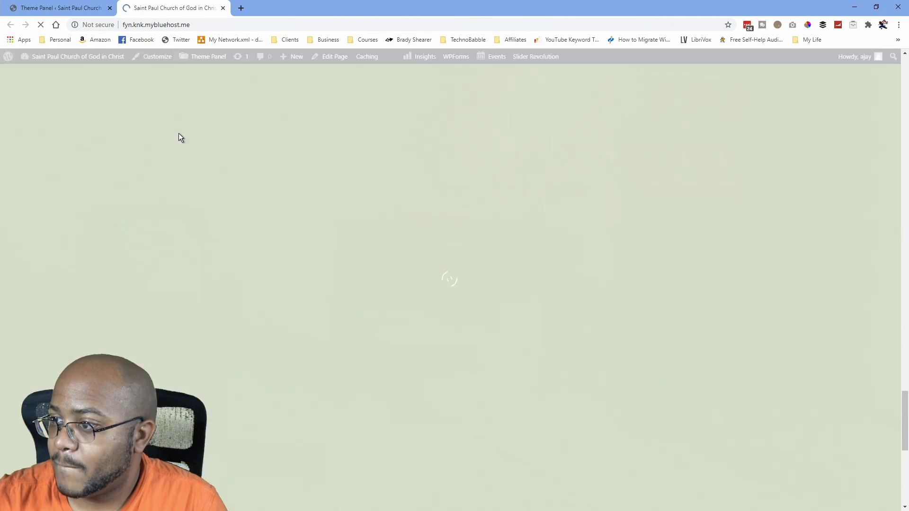
scroll(185, 147, down, 8)
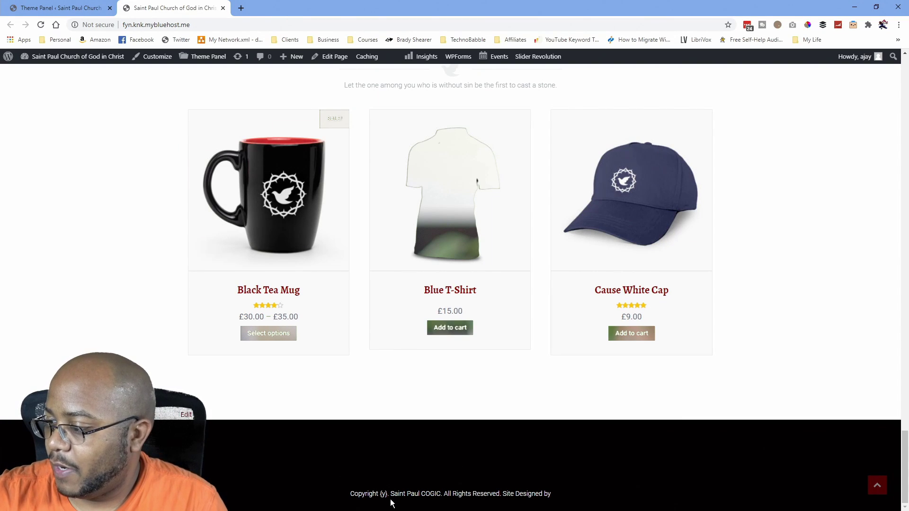
click(52, 9)
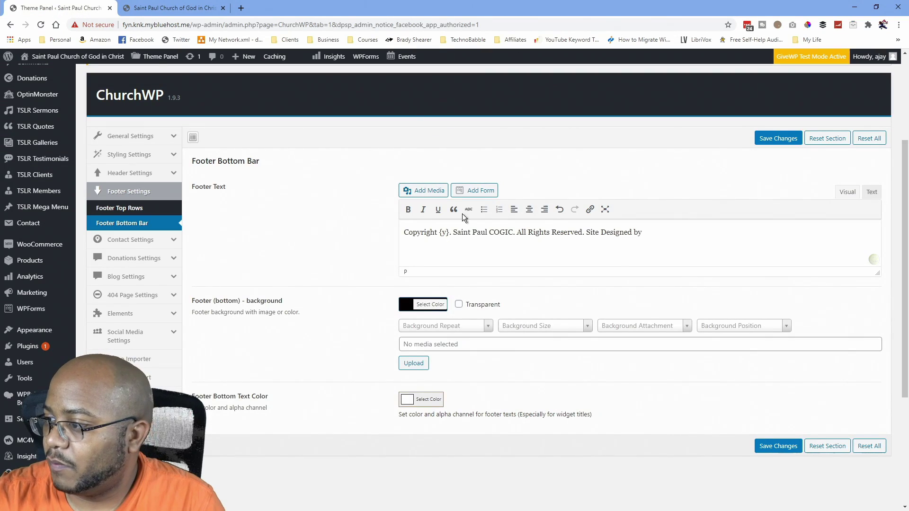
Change the footer placeholder {y} to {Y}, save, and reload the live site to check.
double_click(444, 232)
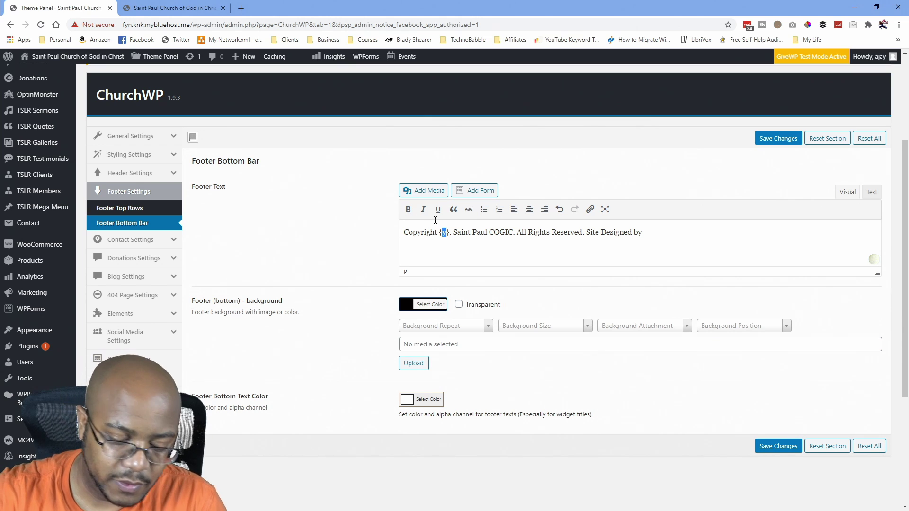
text(Y)
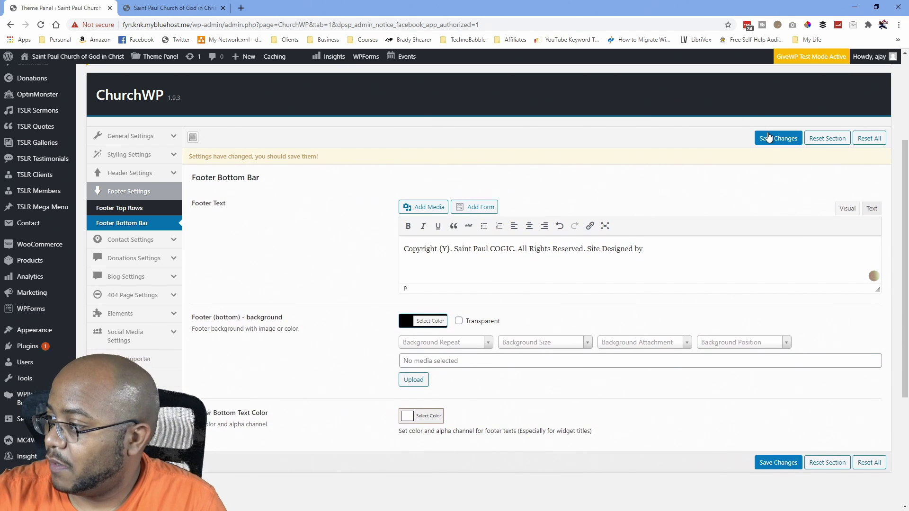
click(770, 138)
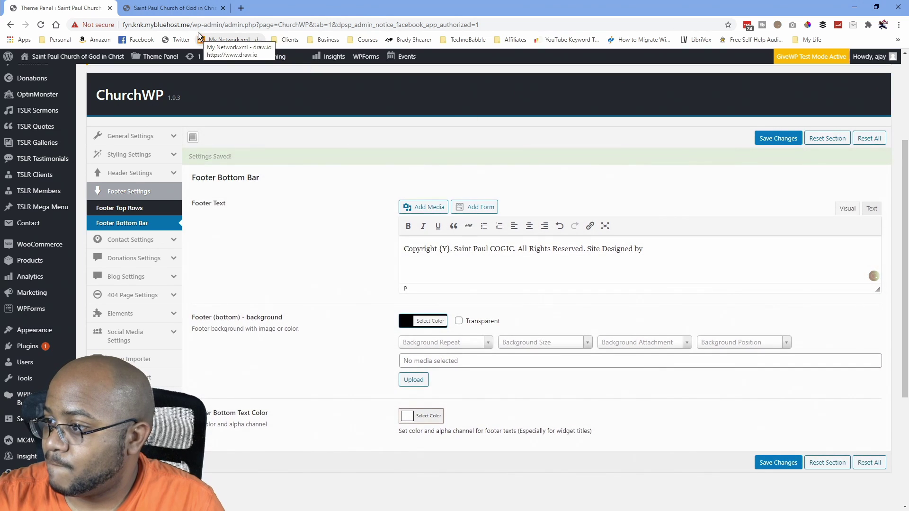
click(188, 8)
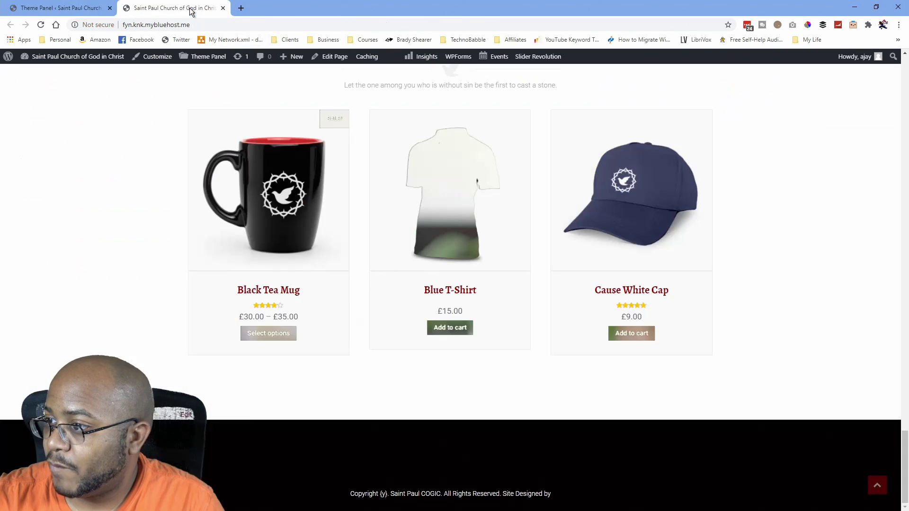
click(41, 26)
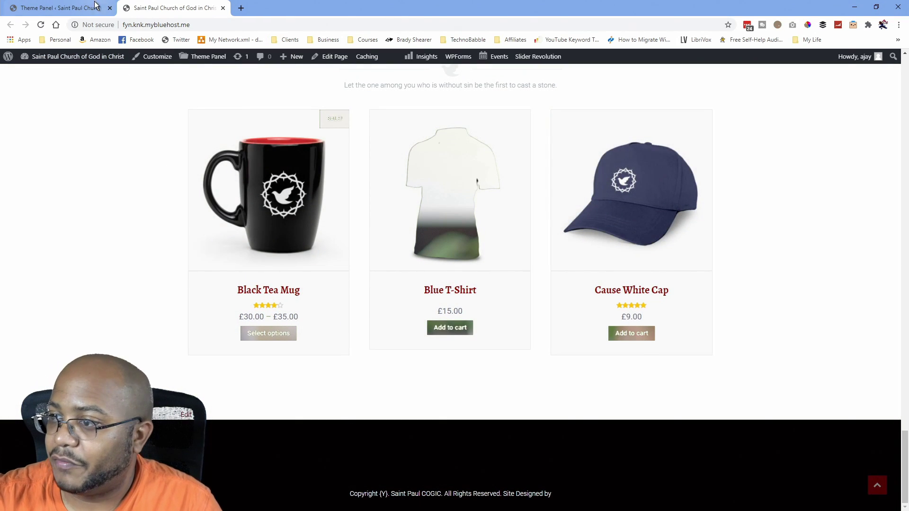
Replace {Y} in the footer text with the year 2020 and save.
click(76, 8)
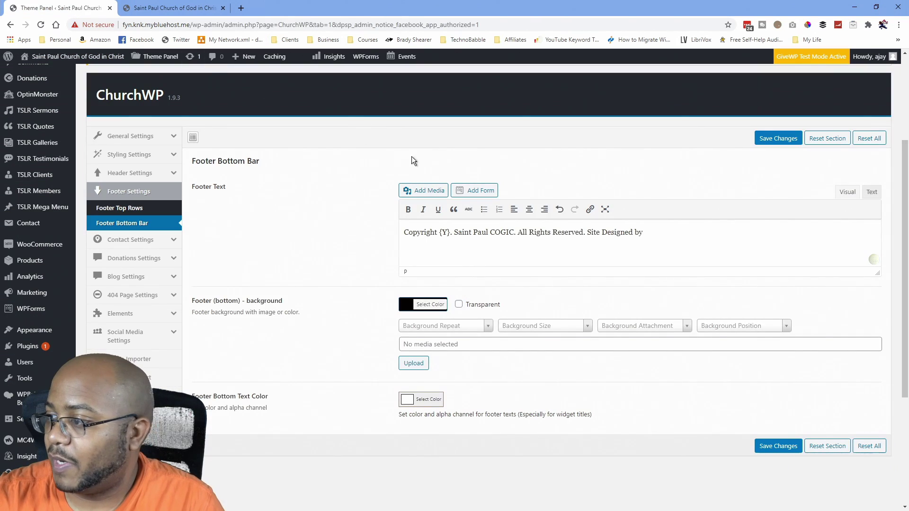
double_click(445, 231)
text(2020)
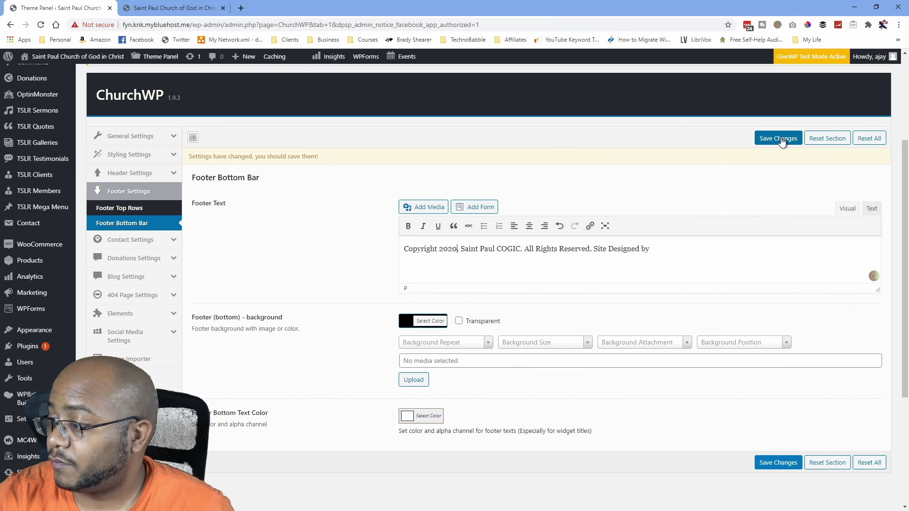
click(780, 139)
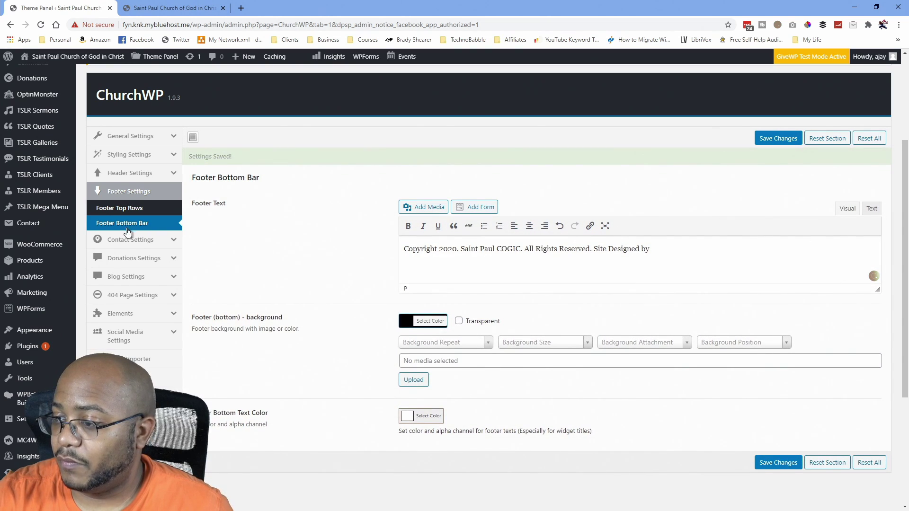
In Contact Settings, replace the sample phone number and e-mail with the church's.
click(121, 240)
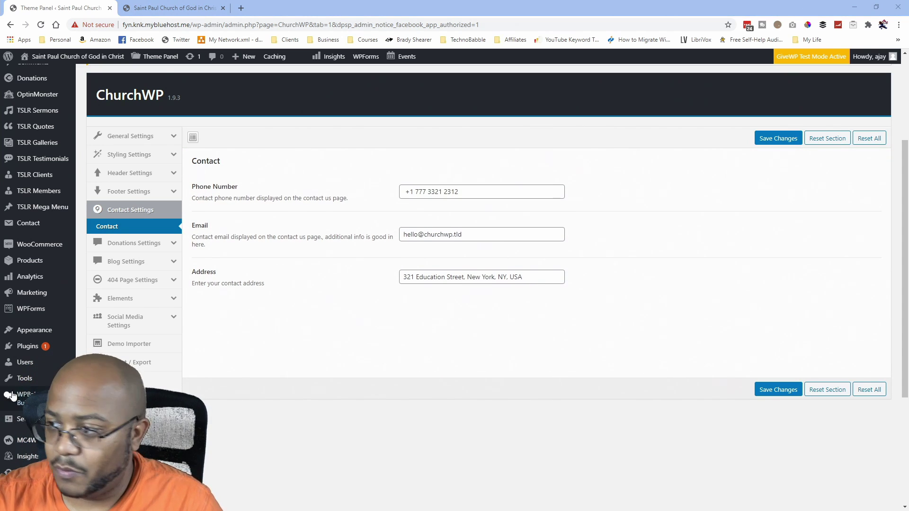
drag(458, 198, 416, 195)
key(ctrl+v)
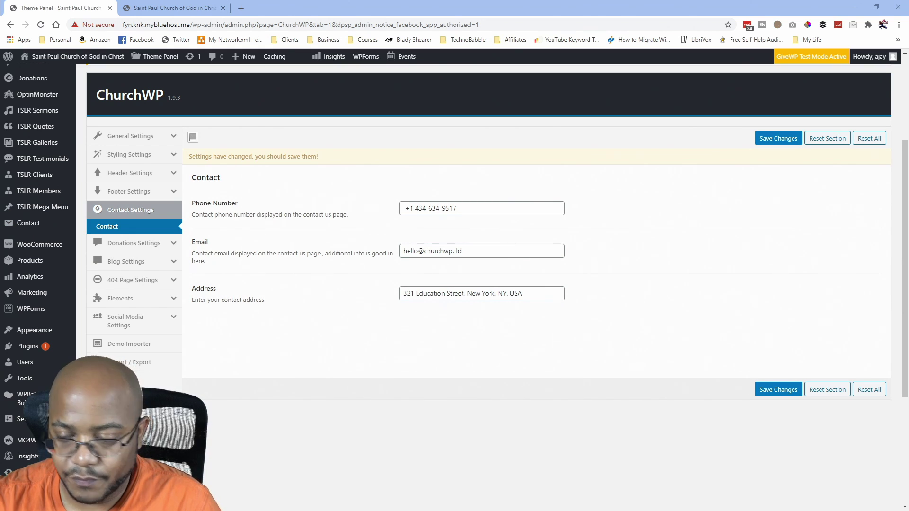
triple_click(474, 251)
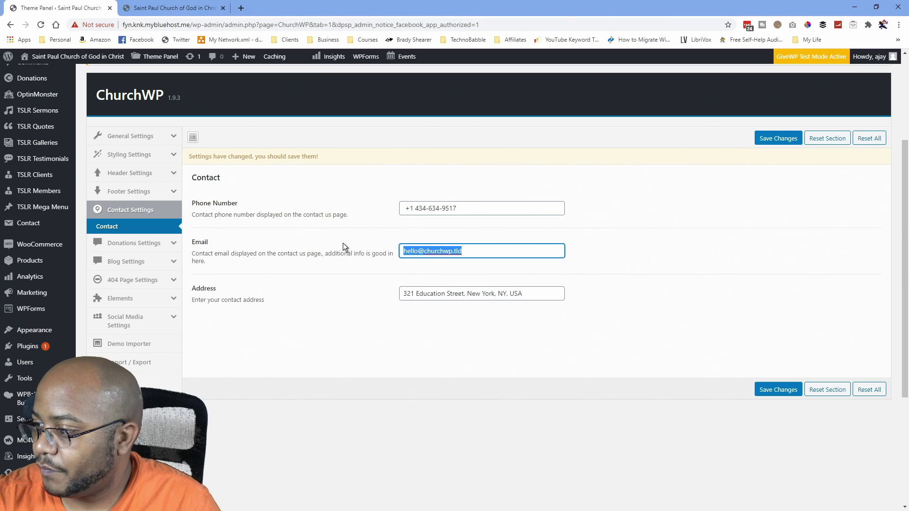
key(ctrl+v)
Paste the church's street address, add a missing comma, save, and open Donations Settings.
key(alt+Tab)
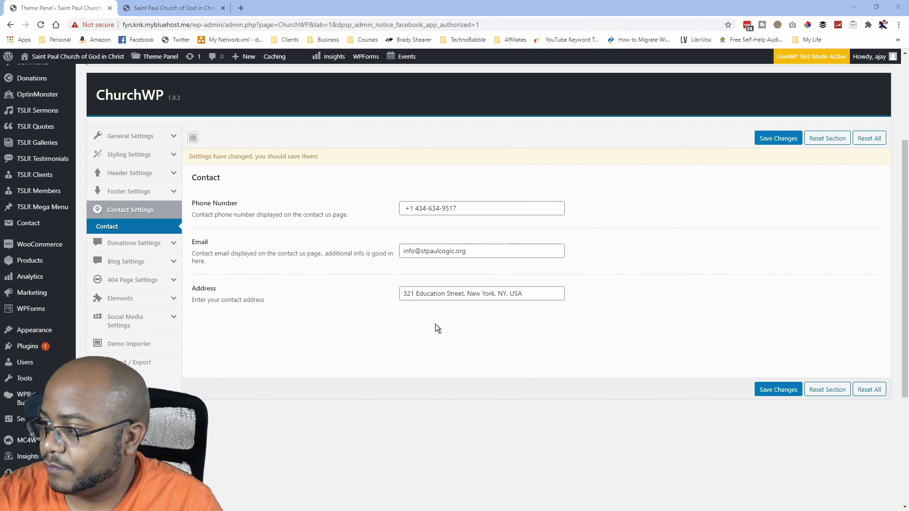
drag(529, 294, 332, 297)
text(294 Lowground Road Emporia, Virginia 23847)
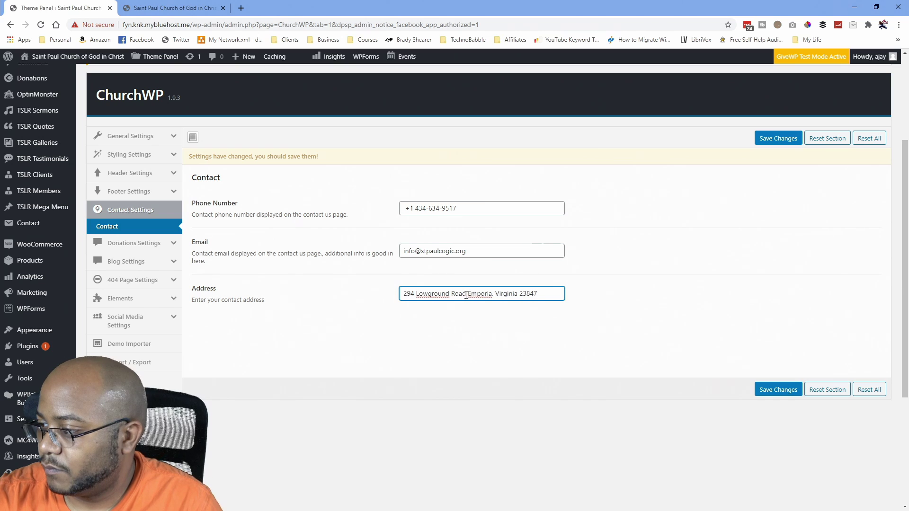
key(ctrl+Left)
key(ctrl+Left)
key(ctrl+Left)
key(Left)
text(,)
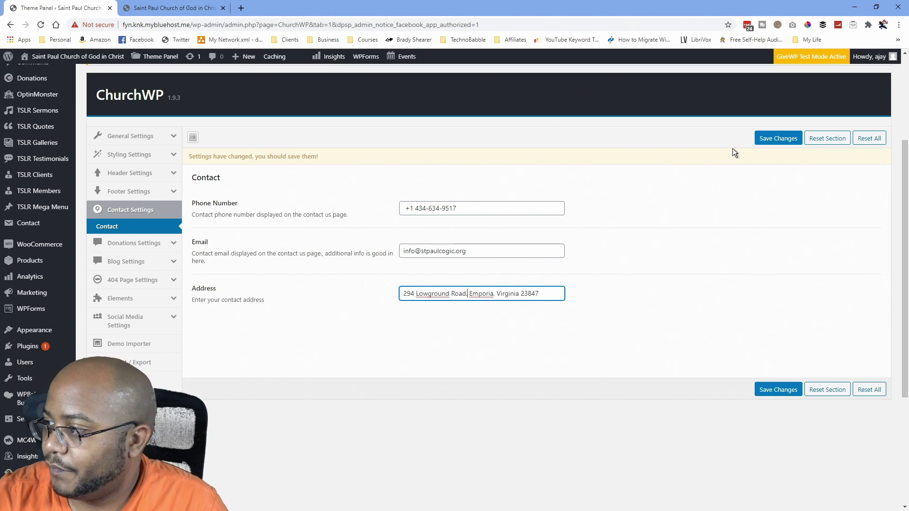
click(778, 138)
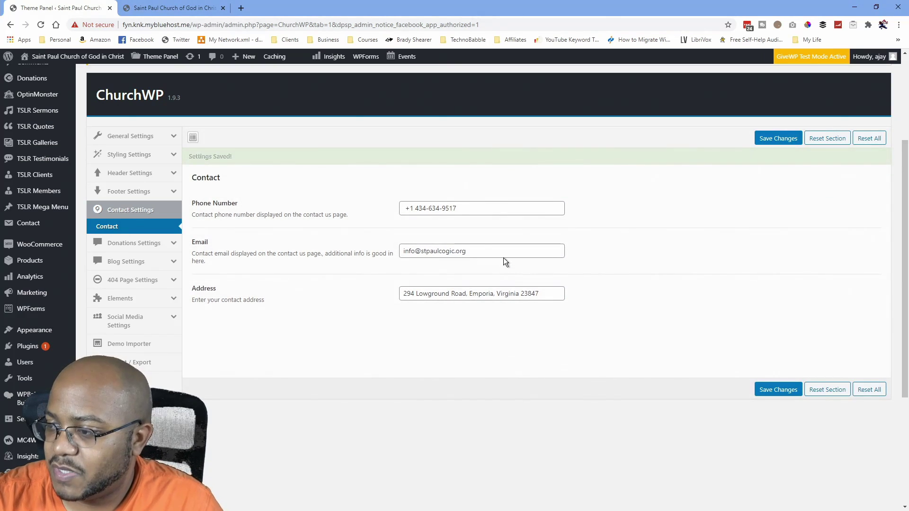
click(125, 247)
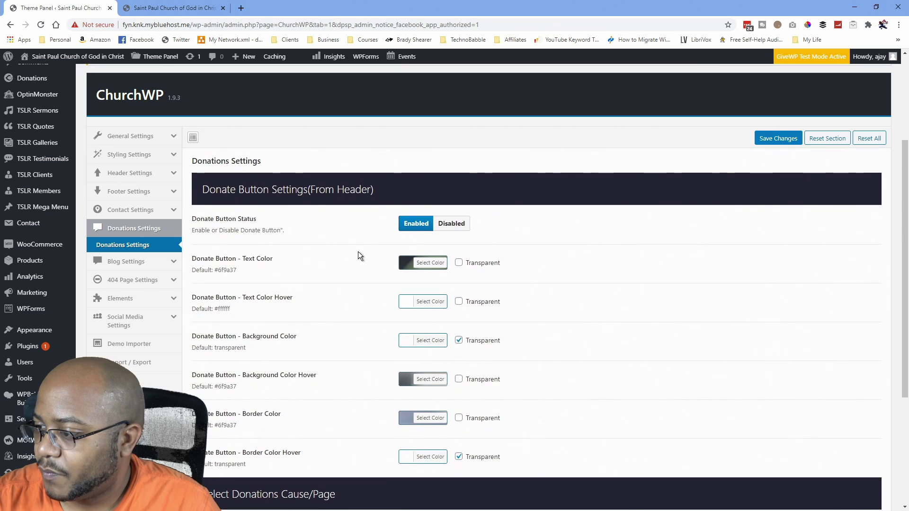
Set the donate button text colour to #910005 and reload the live site to check it.
click(424, 264)
drag(475, 263, 455, 261)
text(91)
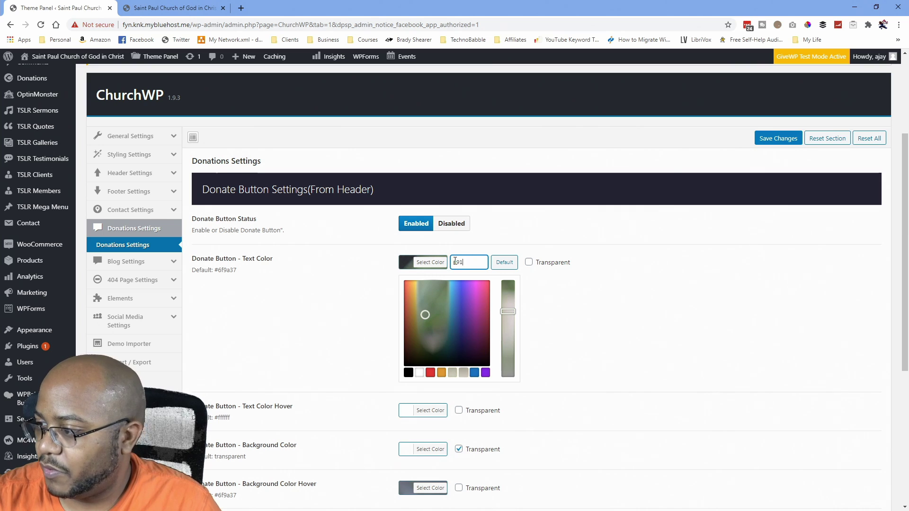
text(0005)
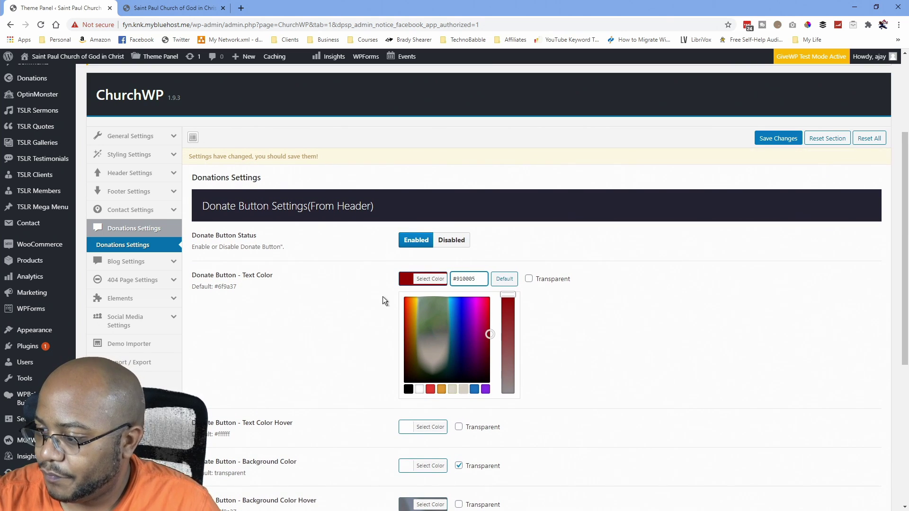
scroll(319, 290, down, 3)
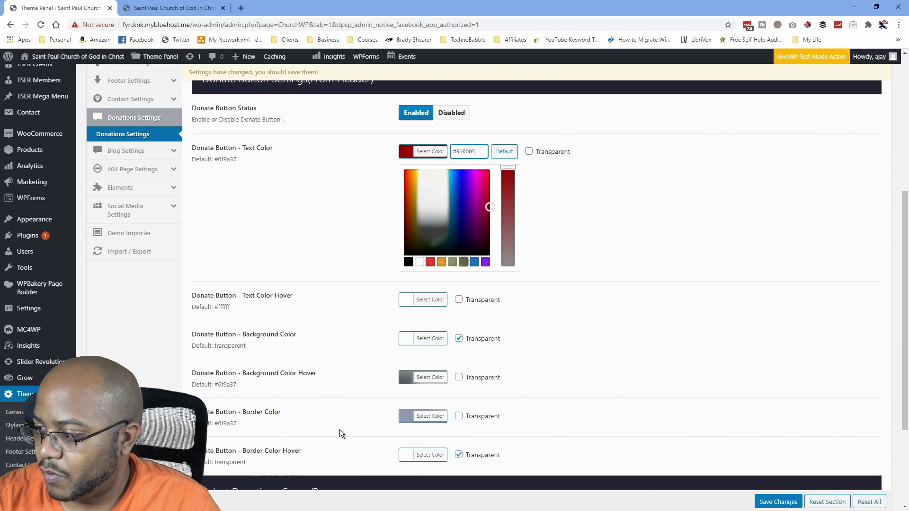
key(ctrl+Tab)
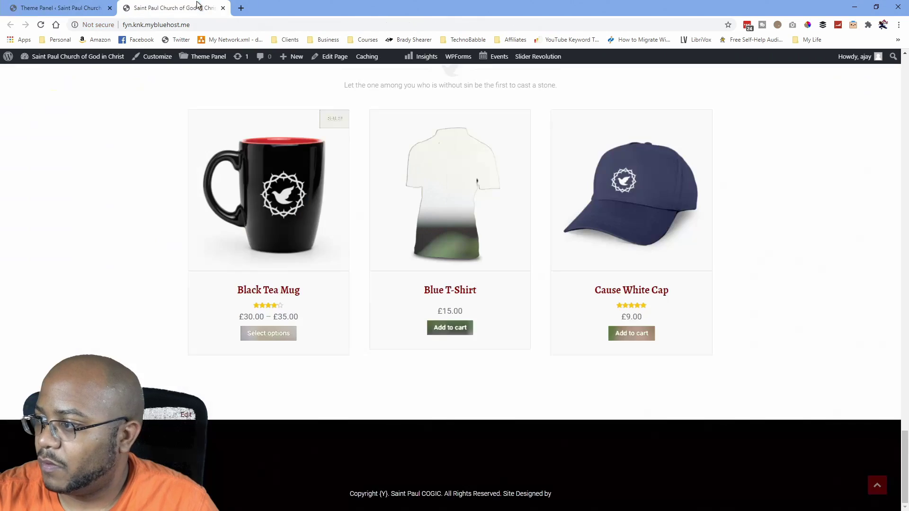
scroll(503, 257, down, 10)
key(F5)
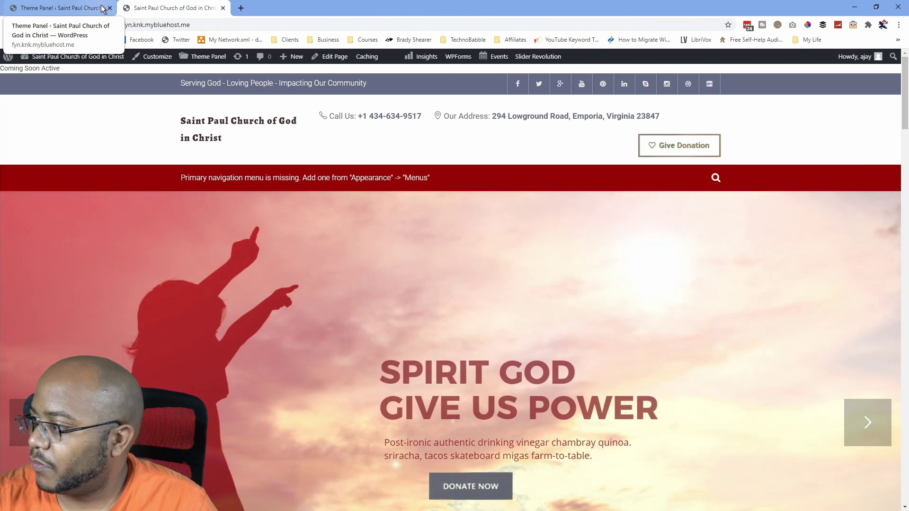
Set the donate button border colour to #910005, save, and view the church site's front page.
click(102, 8)
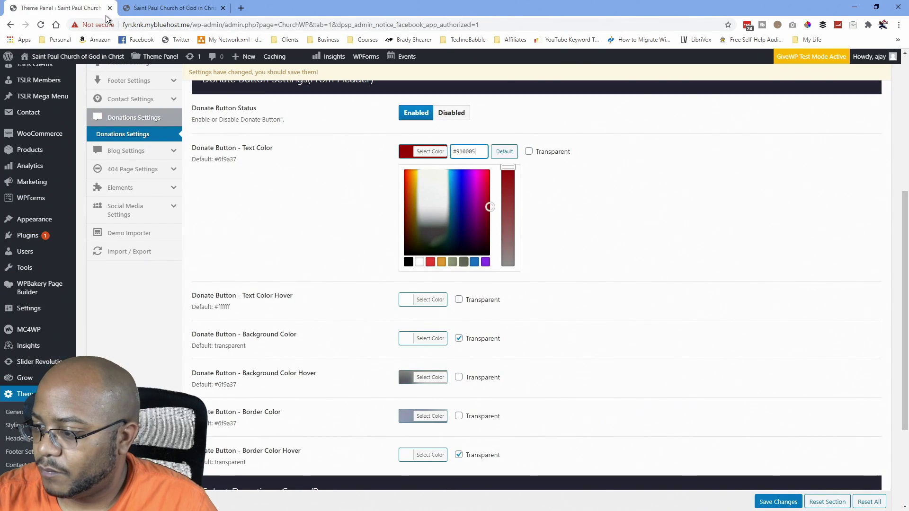
click(437, 416)
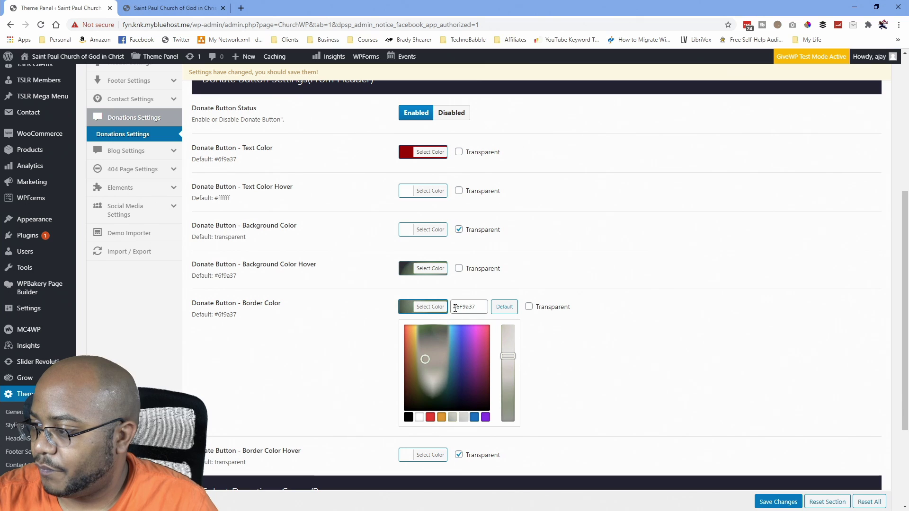
drag(476, 306, 457, 305)
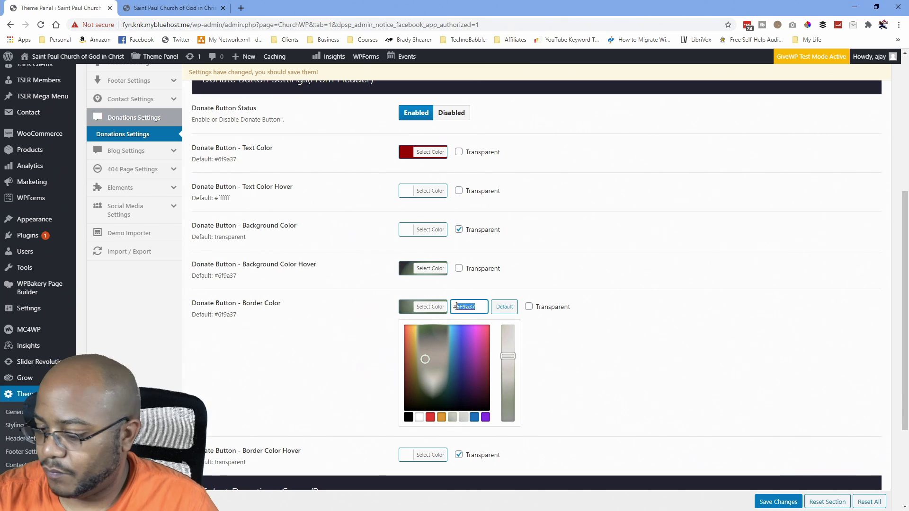
text(910005)
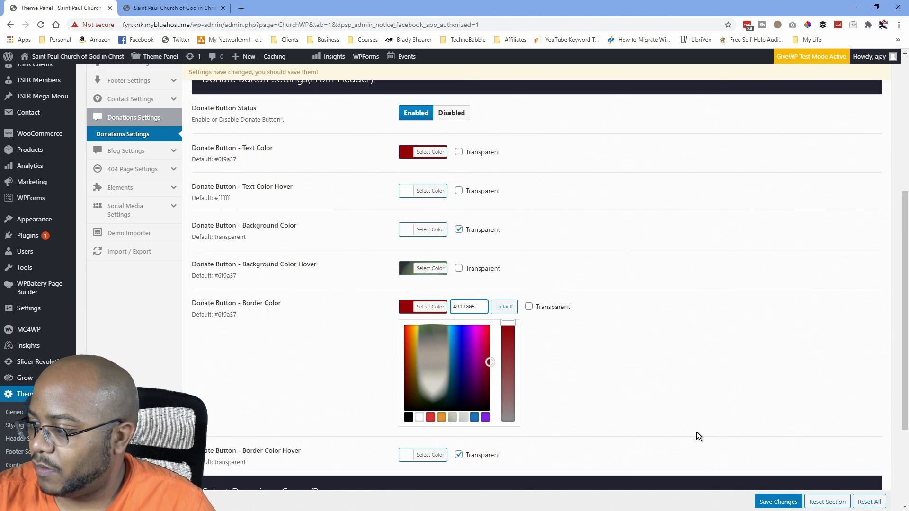
click(782, 502)
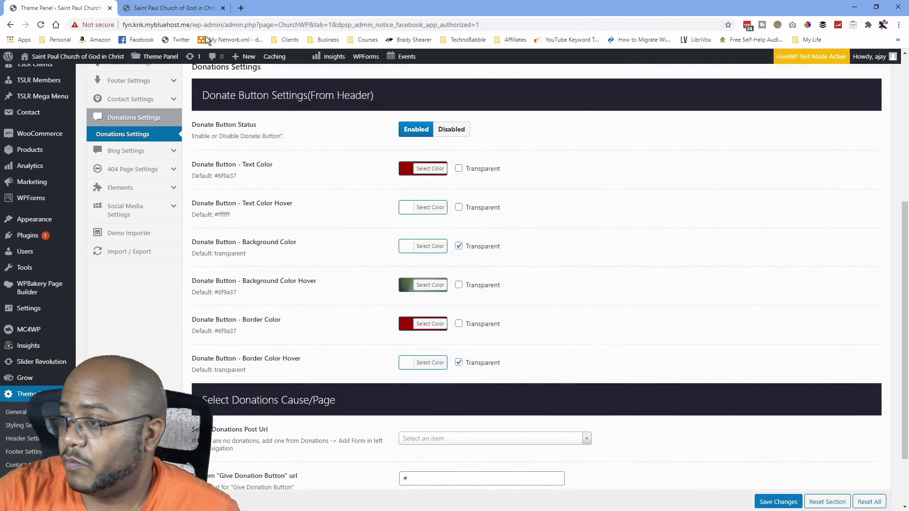
click(165, 7)
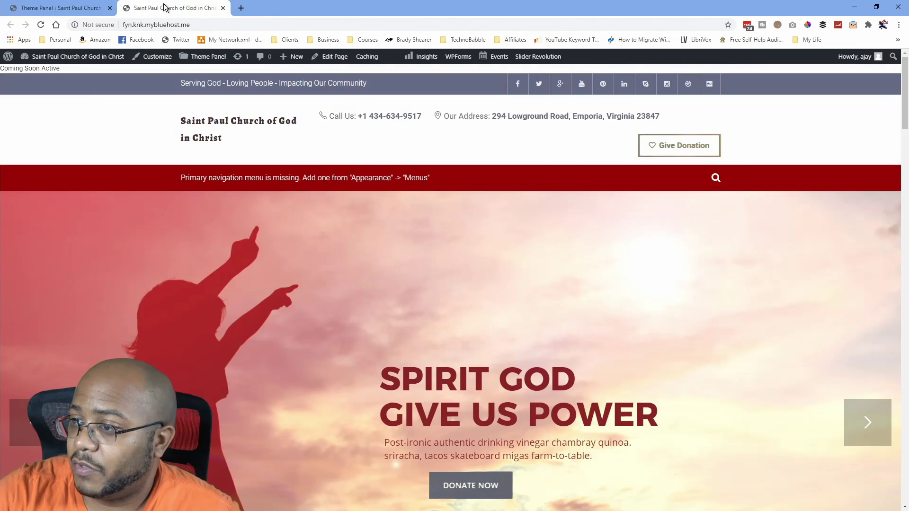
Reload the homepage, scroll down to the shop products, then return to Donations Settings.
click(39, 29)
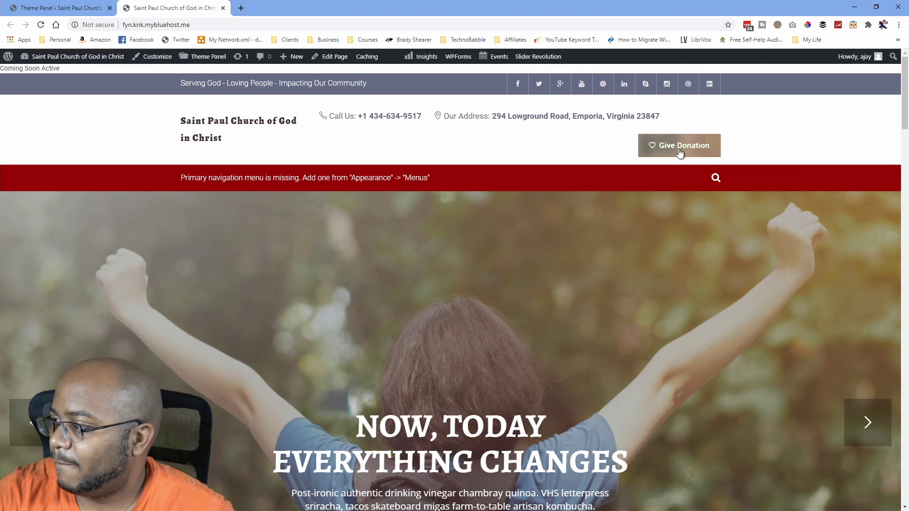
scroll(654, 312, down, 8)
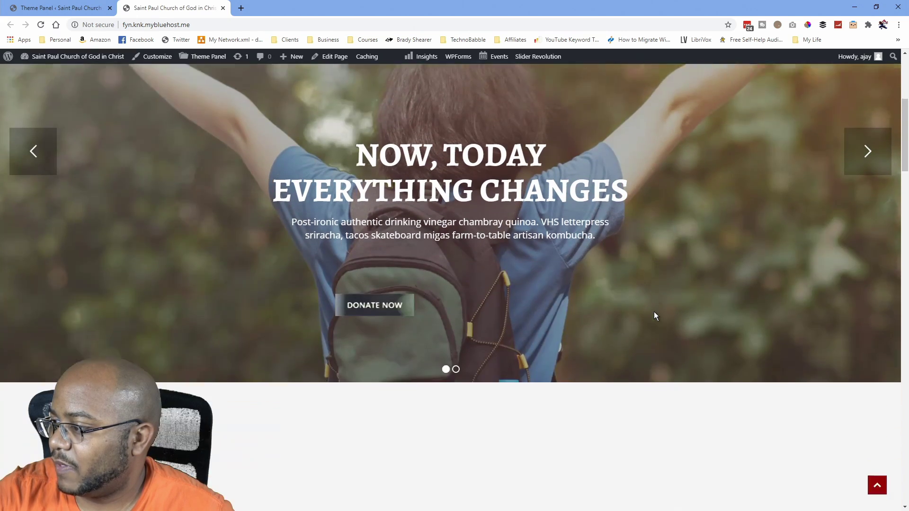
scroll(473, 269, up, 2)
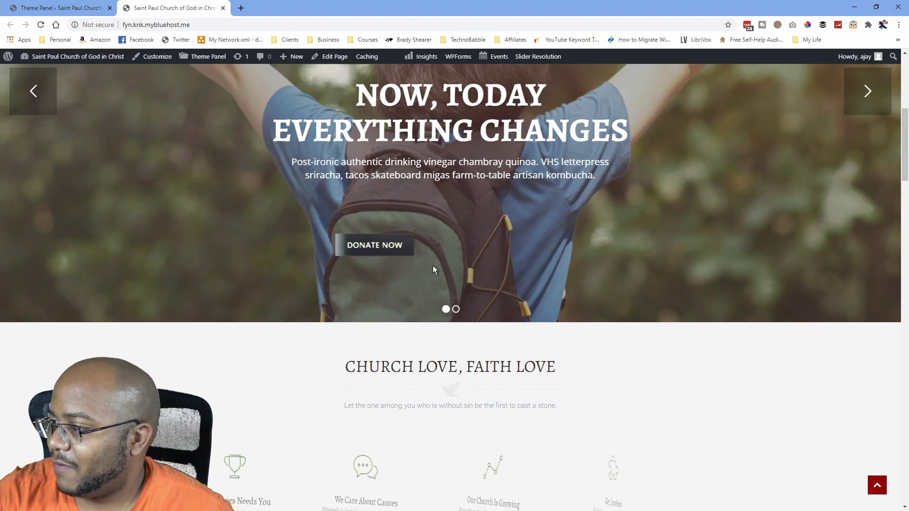
scroll(552, 322, down, 7)
scroll(552, 322, down, 15)
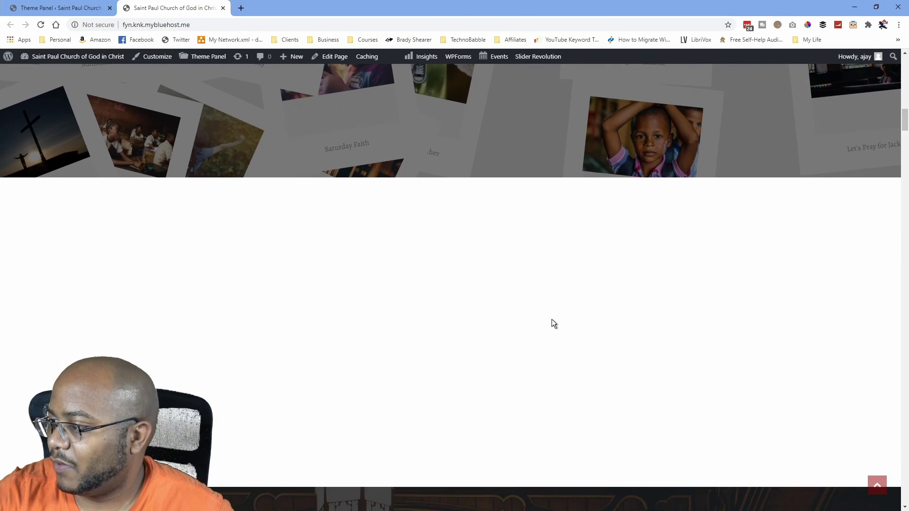
scroll(552, 319, down, 14)
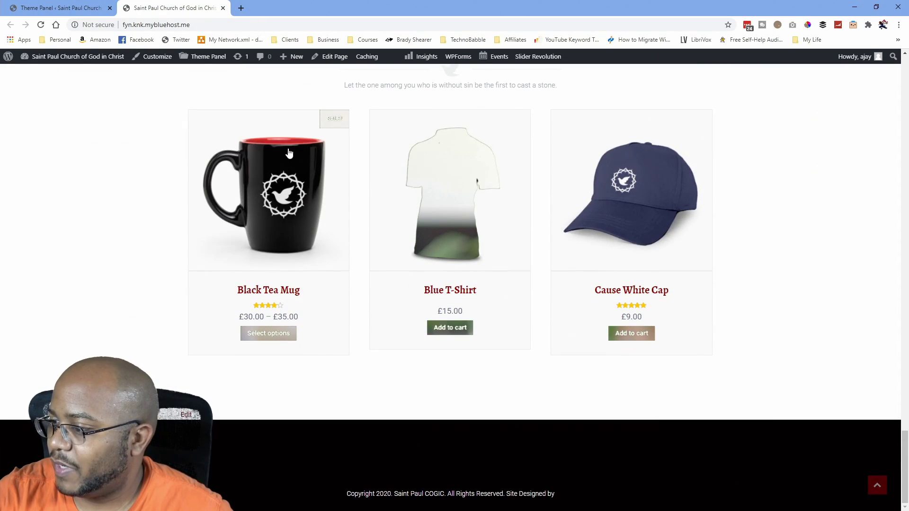
click(79, 7)
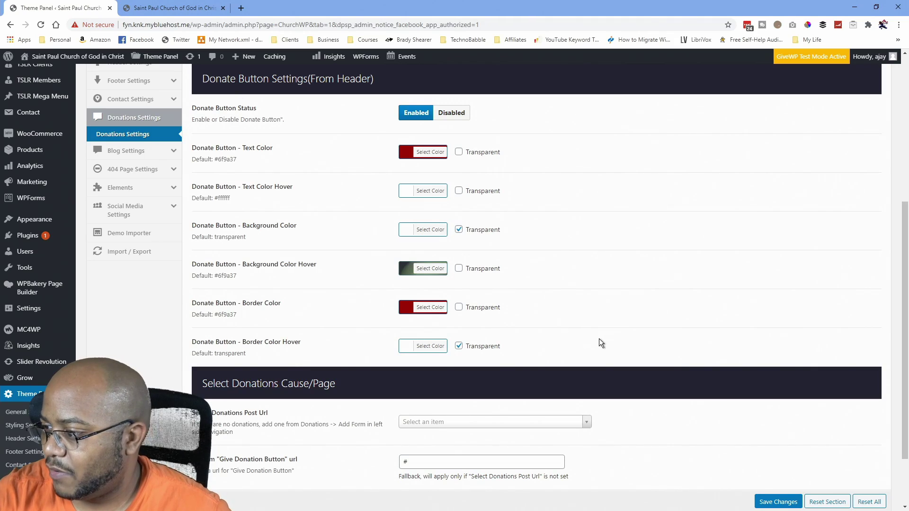
Save Donations Settings again, leaving Select Donations Post Url with no cause chosen.
scroll(601, 334, down, 2)
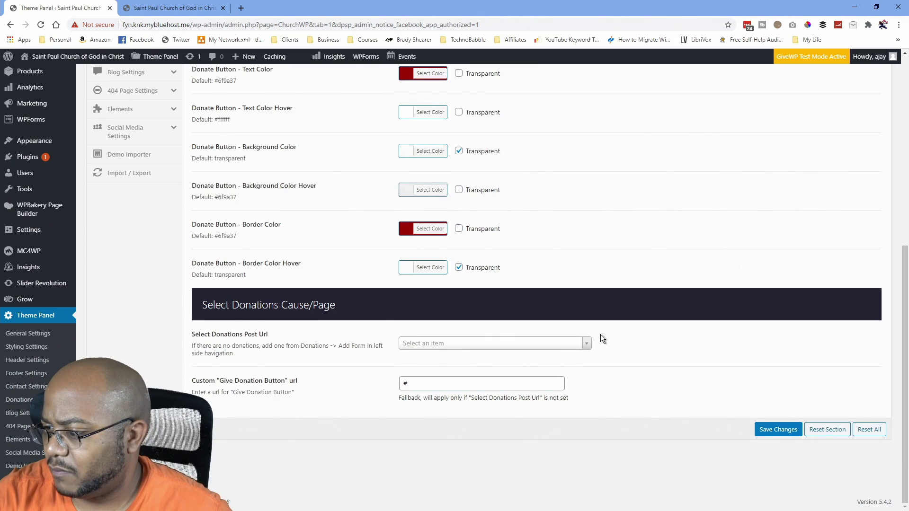
click(586, 345)
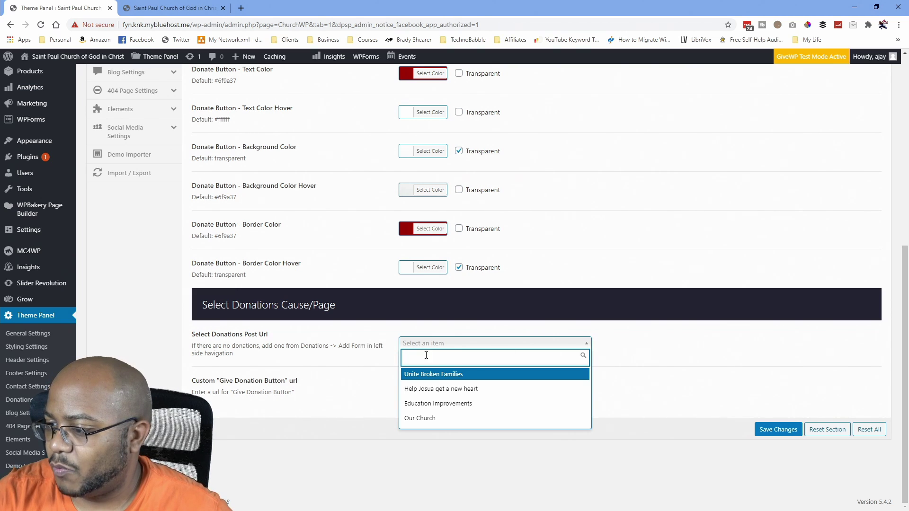
click(356, 432)
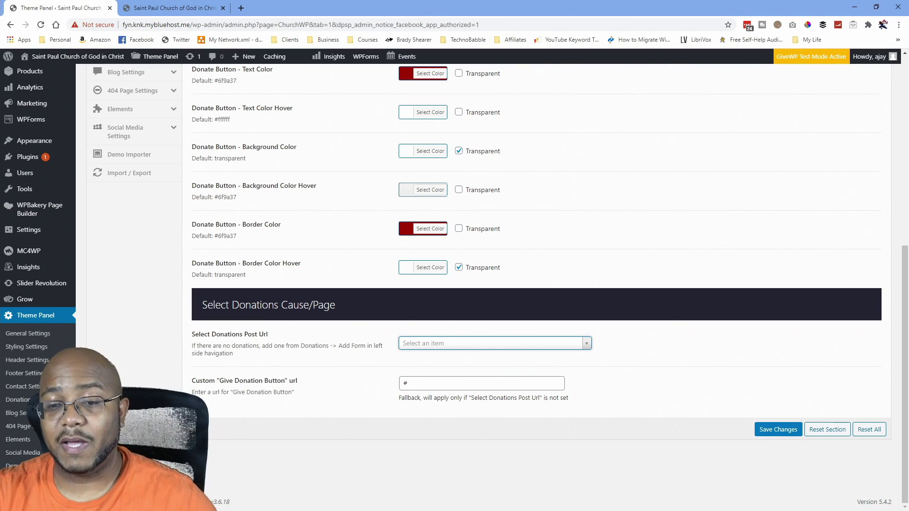
click(779, 430)
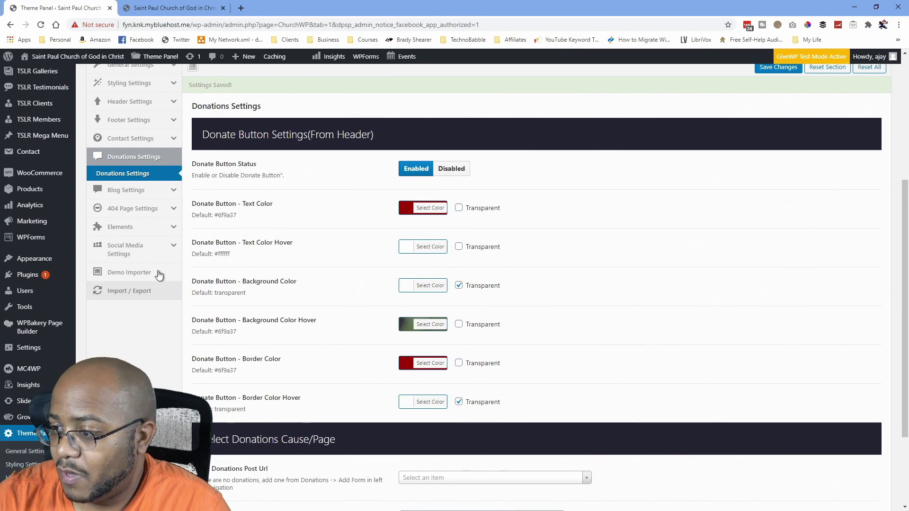
Look through the Blog Archive and Single Post settings, then open a new browser tab.
click(116, 190)
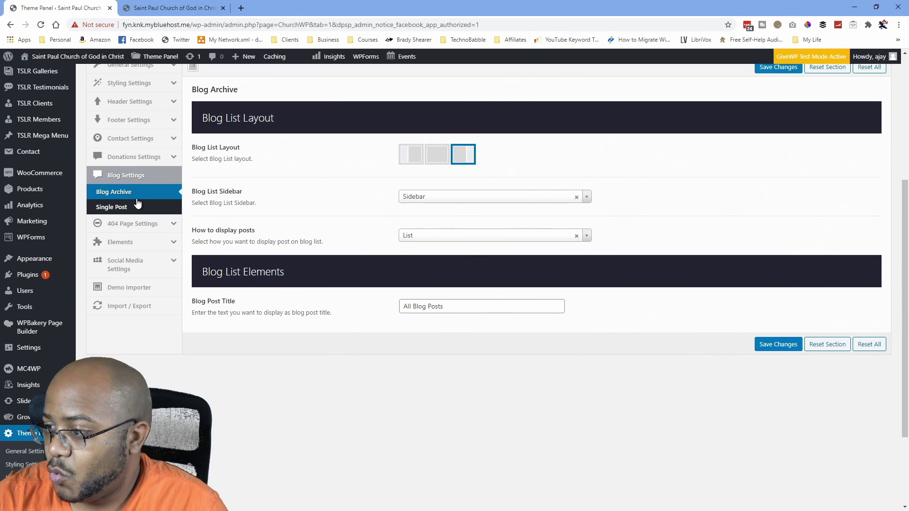
scroll(388, 217, up, 3)
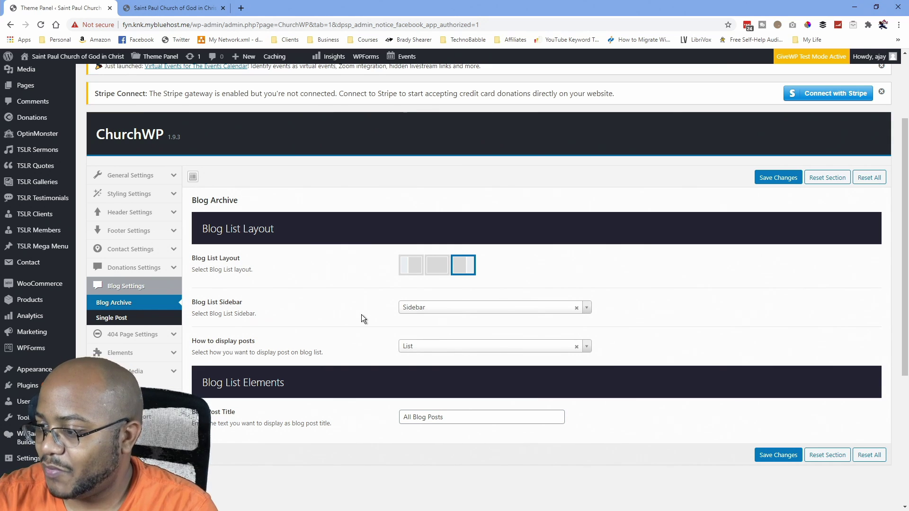
click(114, 317)
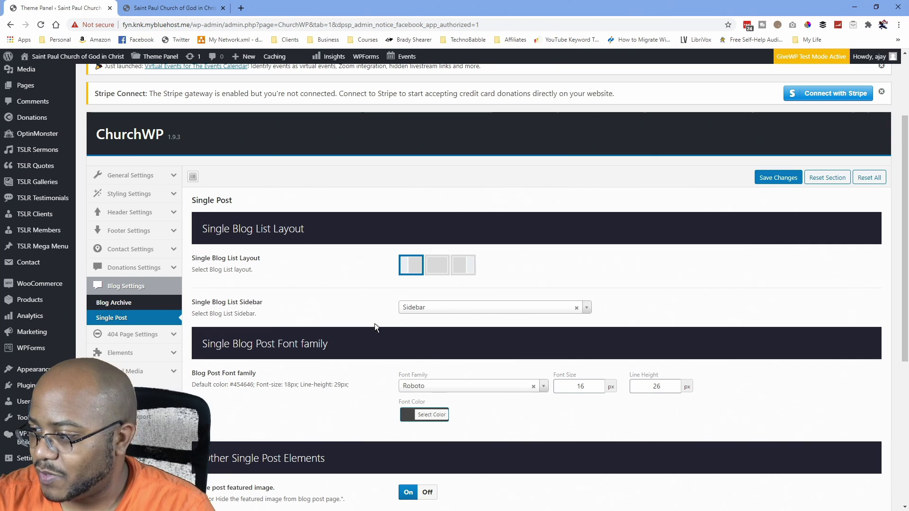
scroll(431, 357, down, 5)
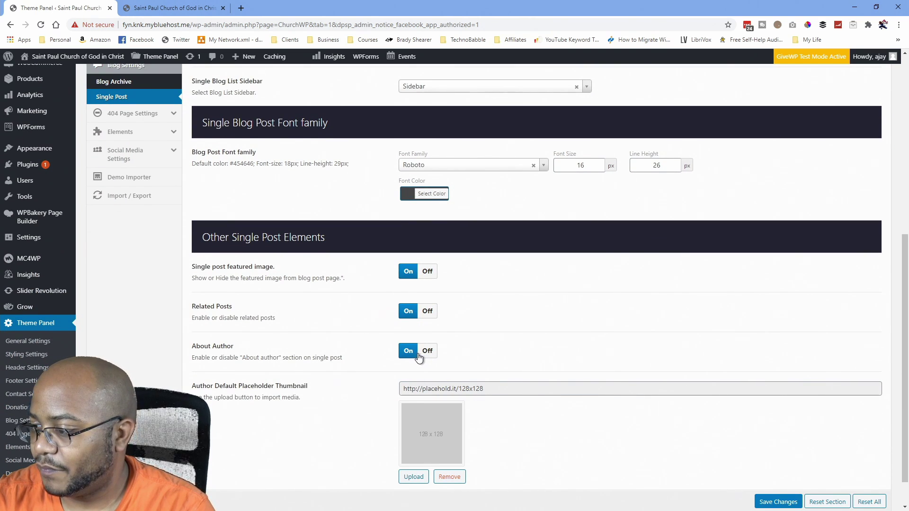
scroll(416, 355, down, 1)
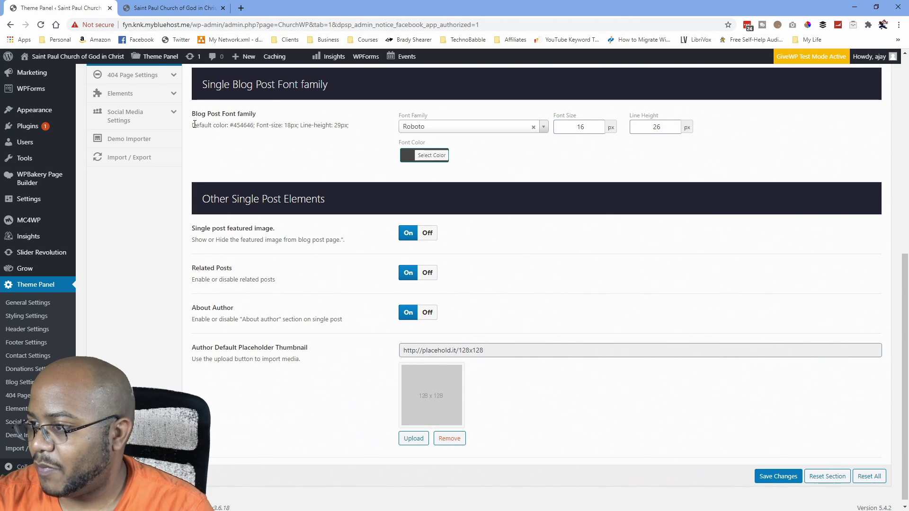
click(240, 8)
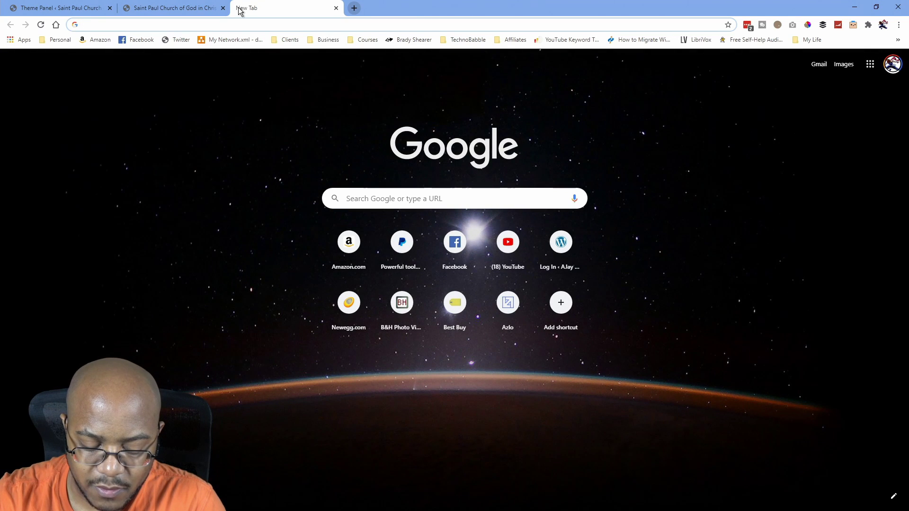
Go to flaticon.com and search for 'person' icons.
text(flat)
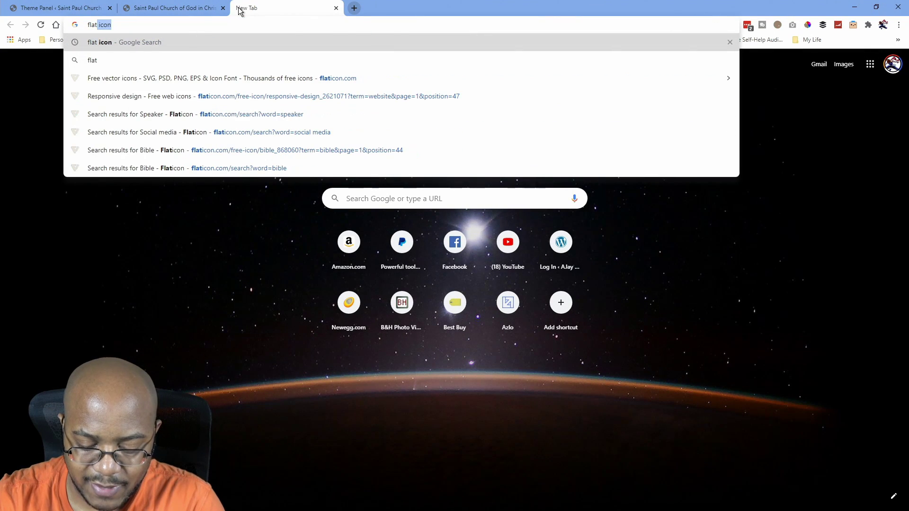
text(icons.com)
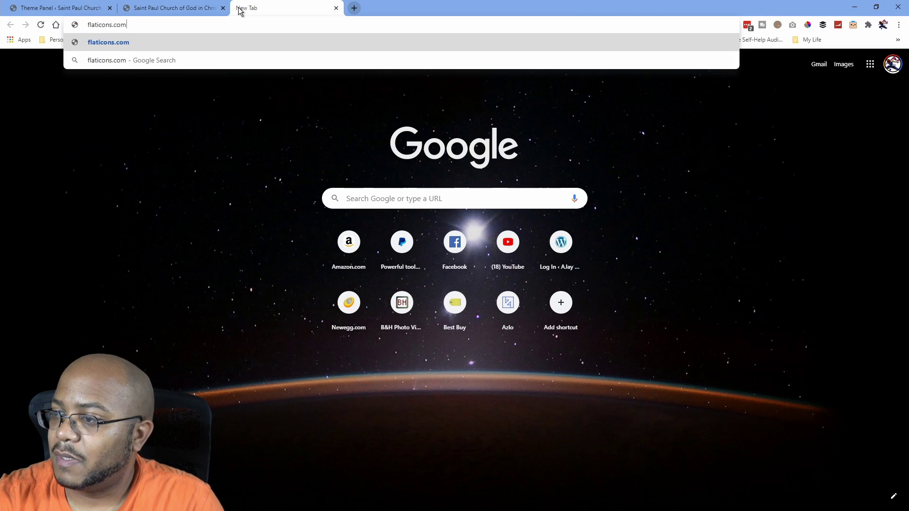
key(Return)
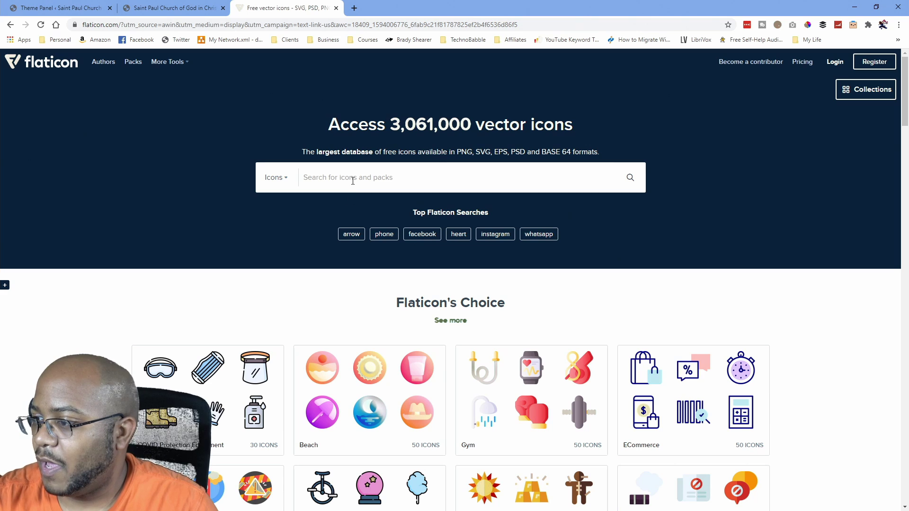
text(person)
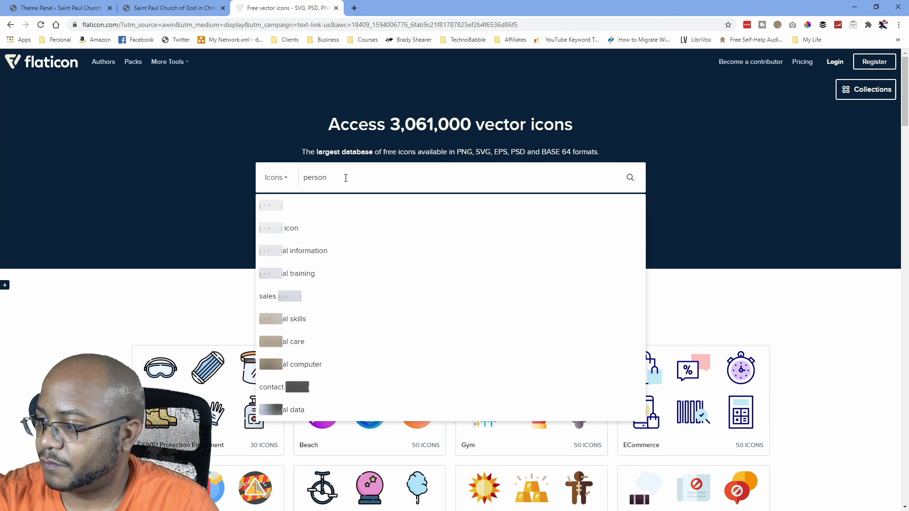
key(Return)
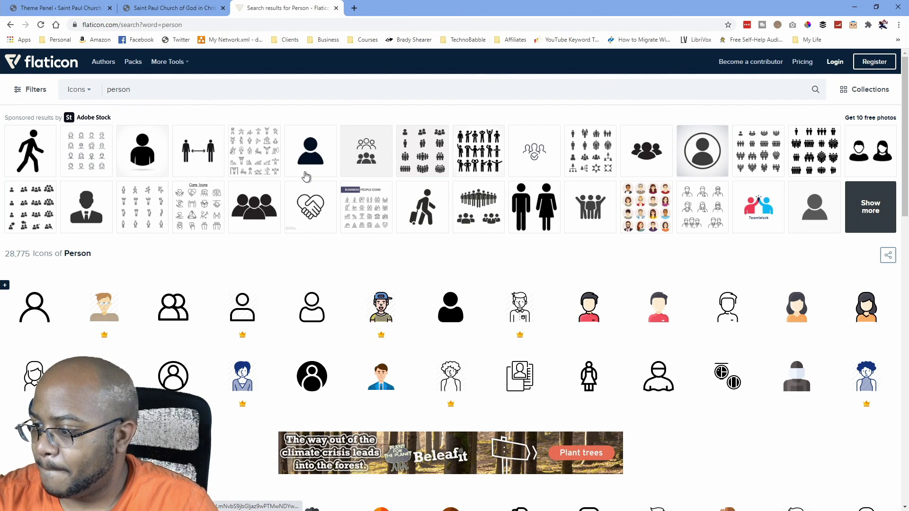
Download the free User icon as a 128px PNG.
scroll(305, 176, down, 2)
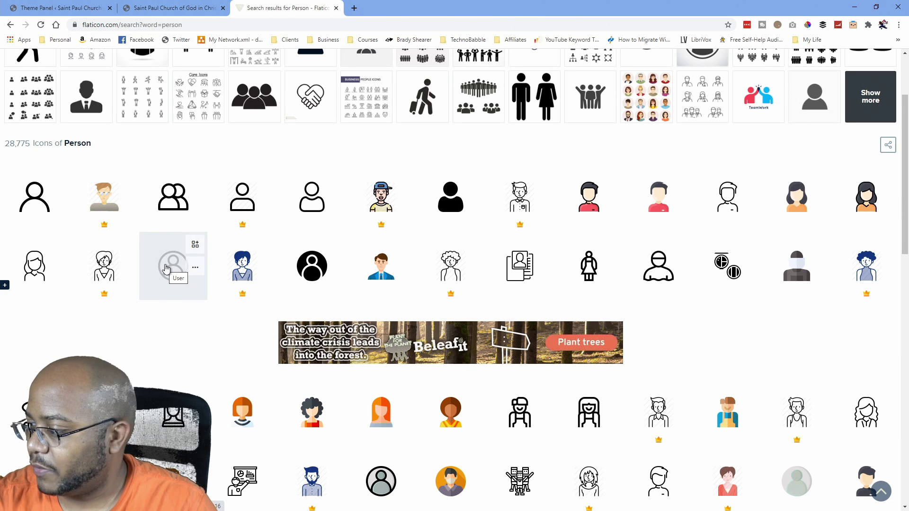
click(165, 269)
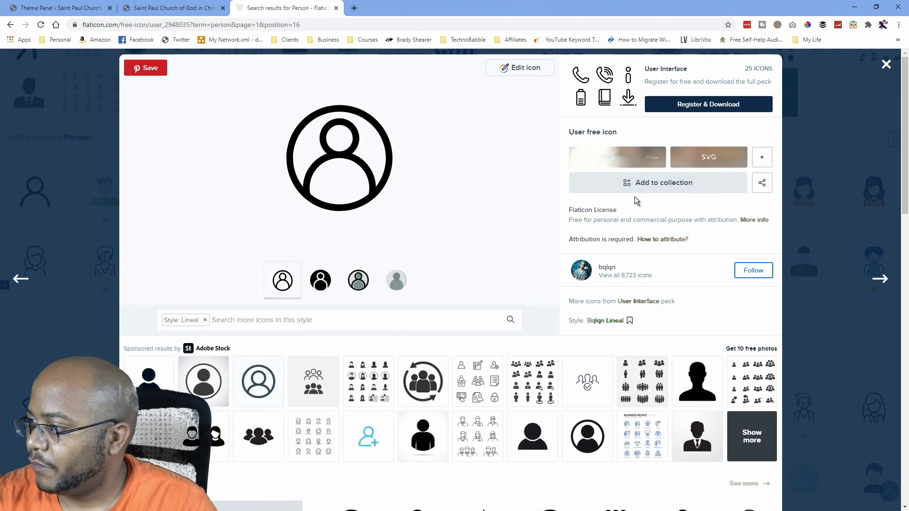
click(658, 160)
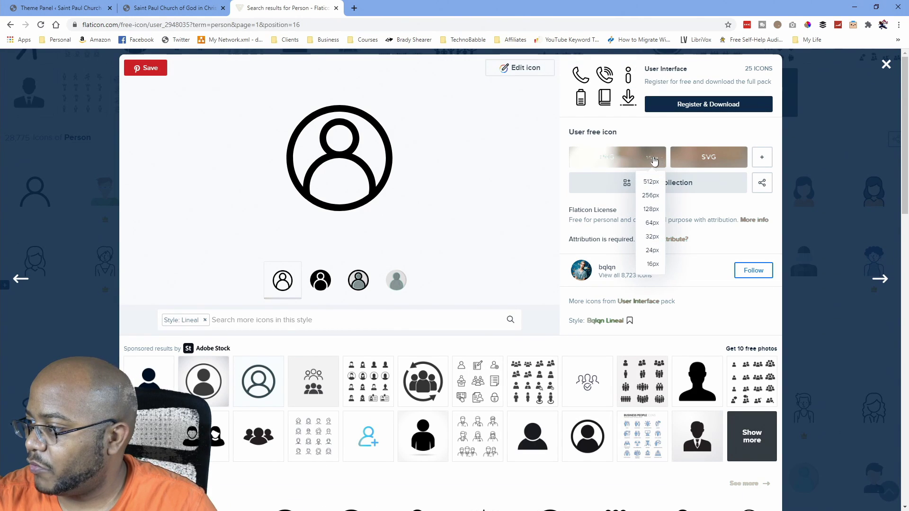
click(652, 210)
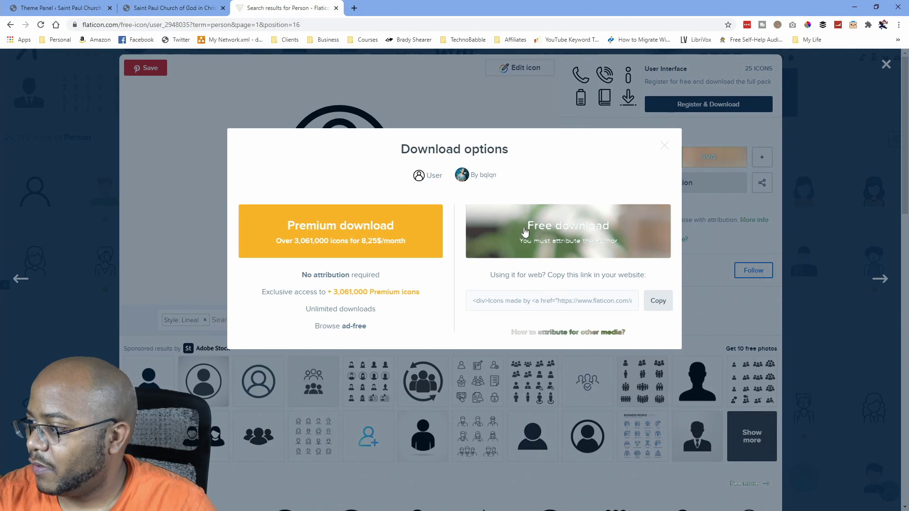
click(593, 230)
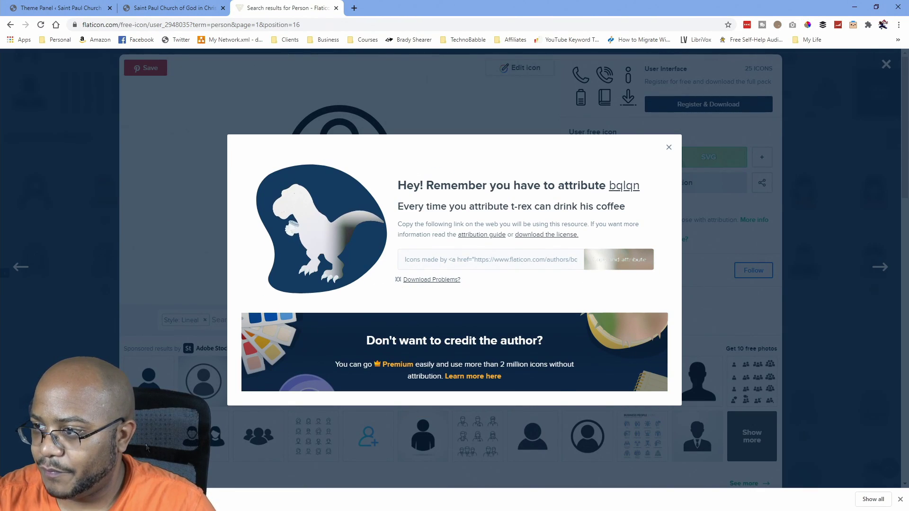
click(170, 14)
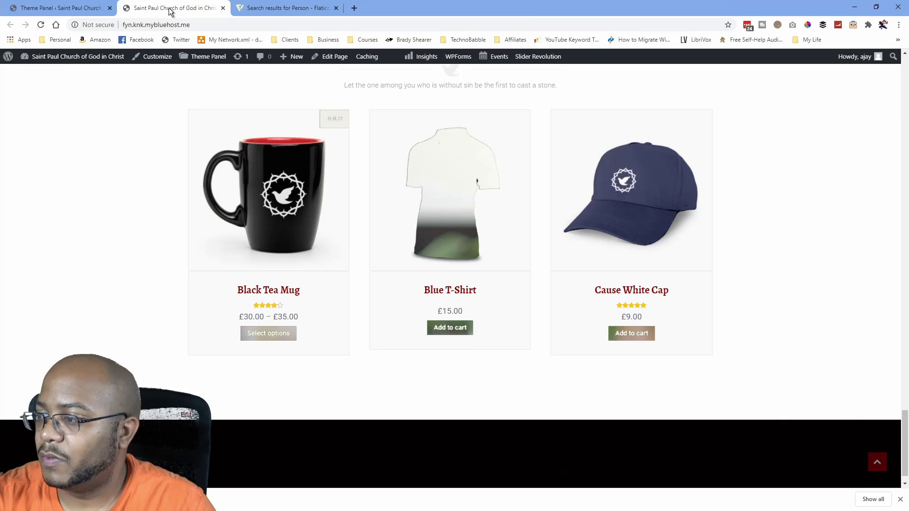
Upload user.png to the Media Library and select it as the Author Default Placeholder Thumbnail.
click(59, 8)
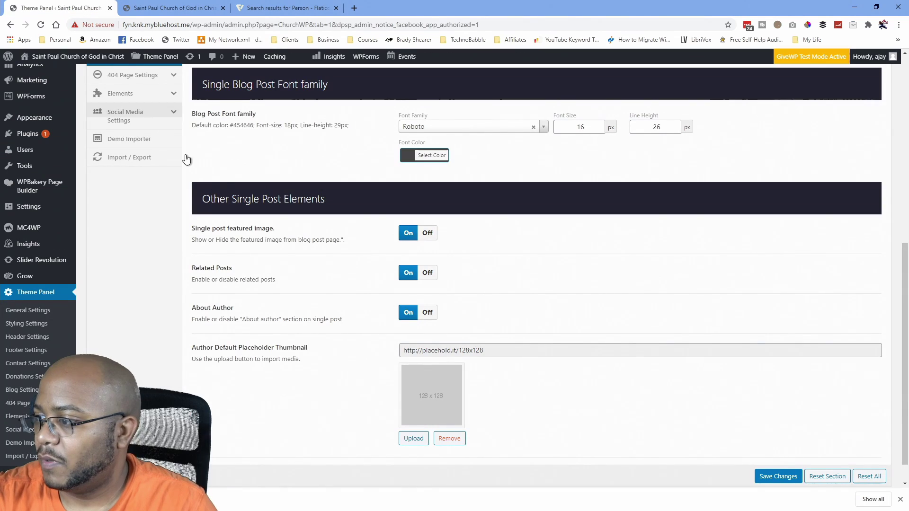
click(414, 439)
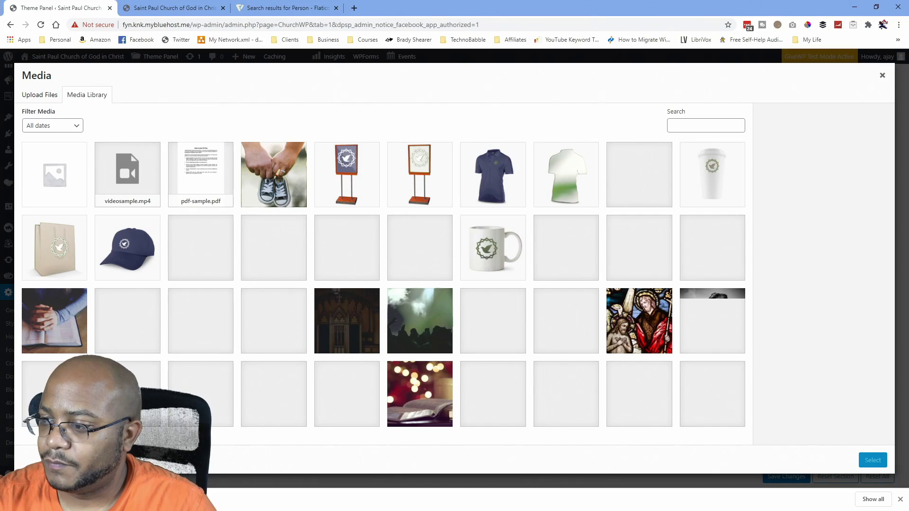
drag(71, 498, 209, 354)
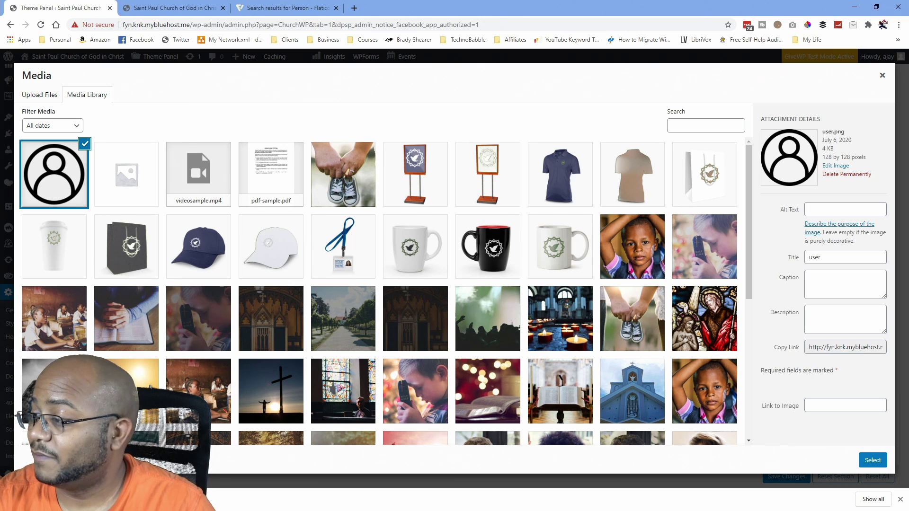
click(872, 460)
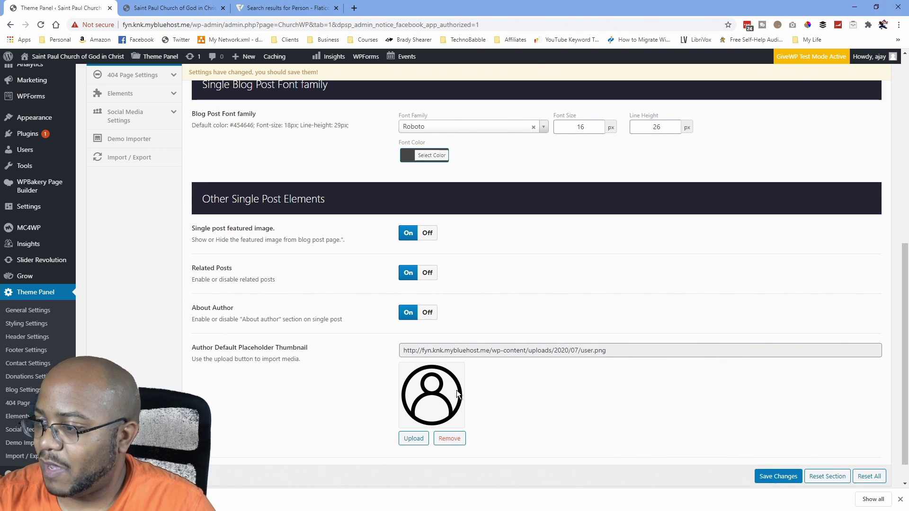
Save the updated blog settings.
scroll(636, 438, up, 8)
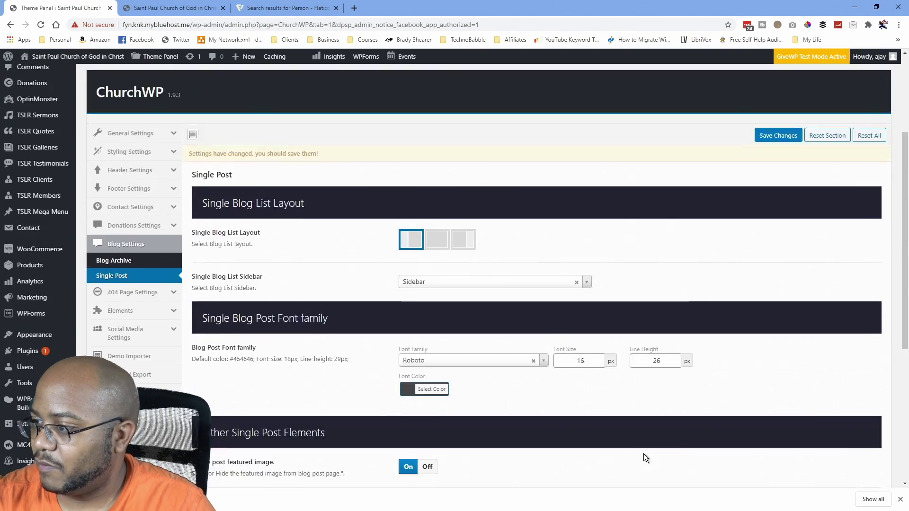
scroll(712, 465, down, 5)
click(778, 478)
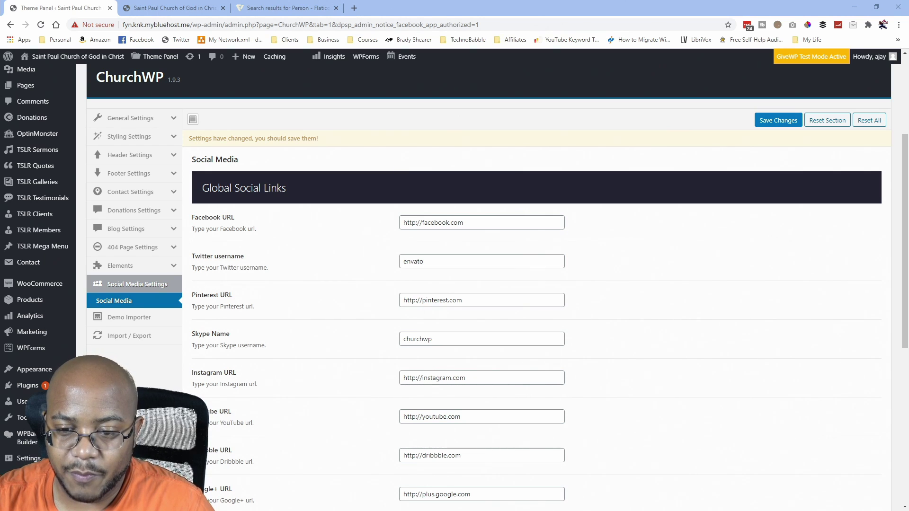
Replace the Facebook URL, Twitter username and Instagram URL with the church's accounts.
triple_click(478, 225)
text(http://www.facebook.com/saintpaulcogic)
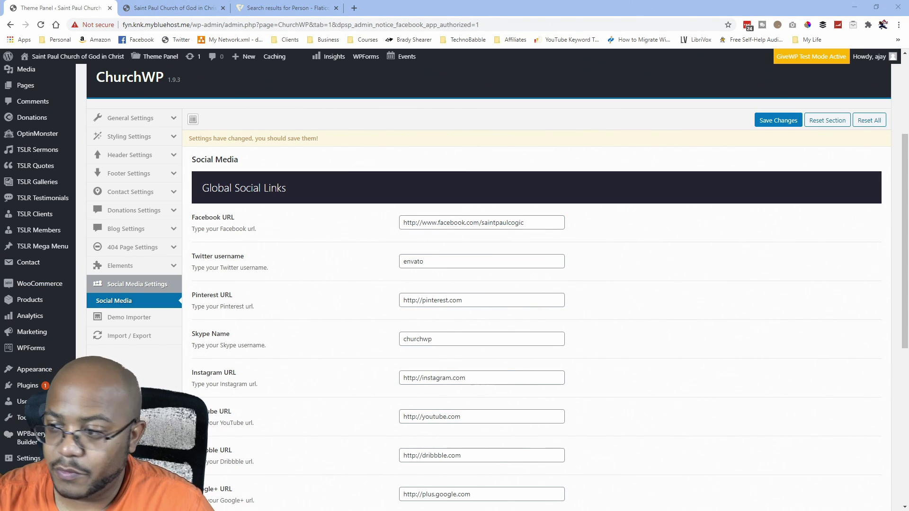
triple_click(445, 262)
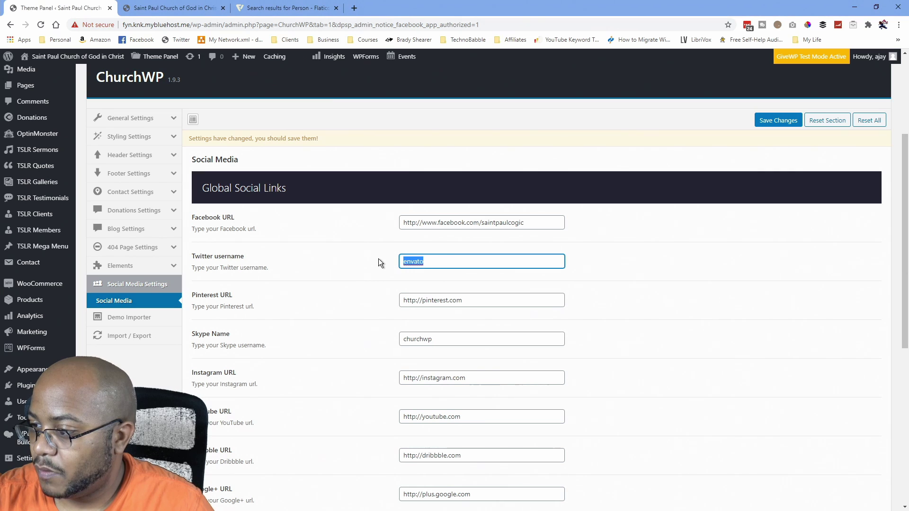
text(http://www.twitter.com/saintpaulcogic)
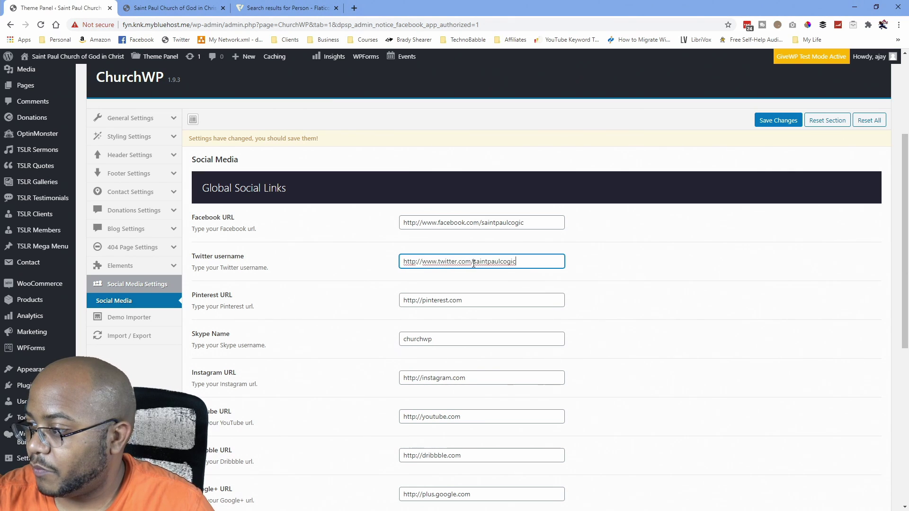
drag(473, 263, 357, 264)
key(BackSpace)
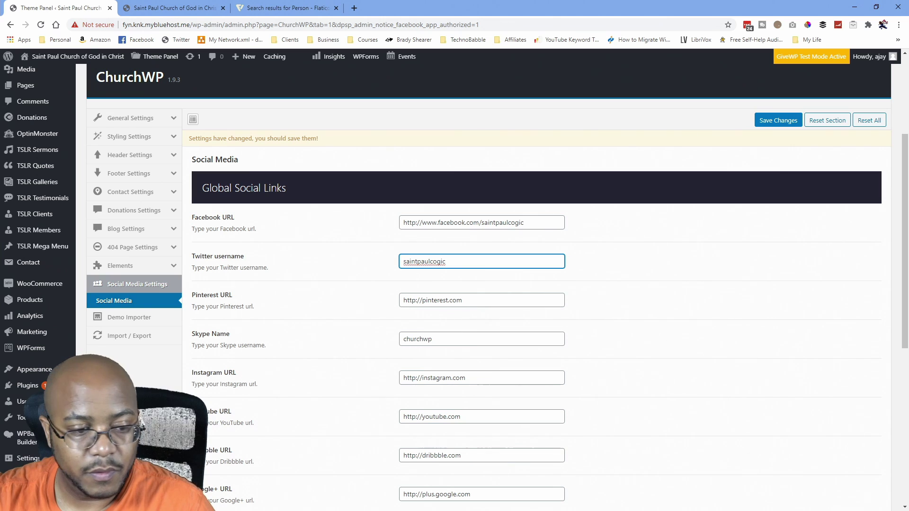
key(alt+Tab)
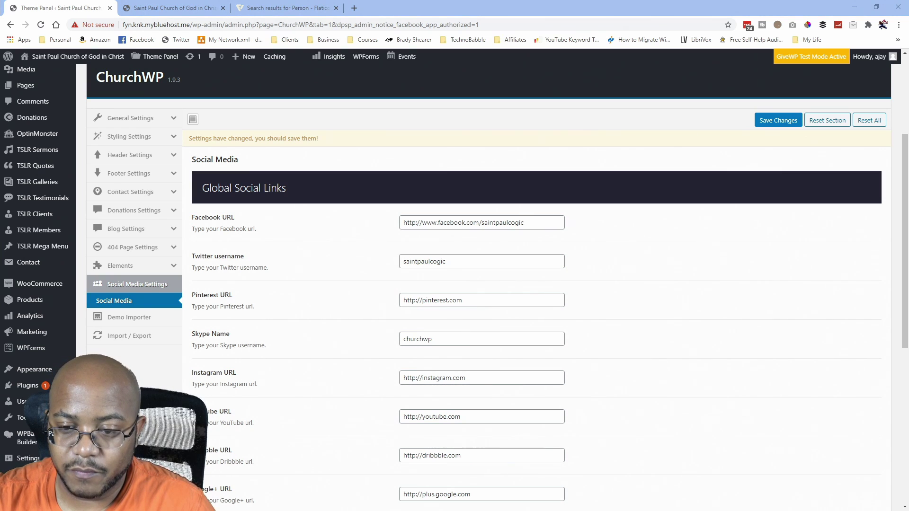
drag(468, 384, 352, 363)
text(https://instagram.com/saintpaulcogic/)
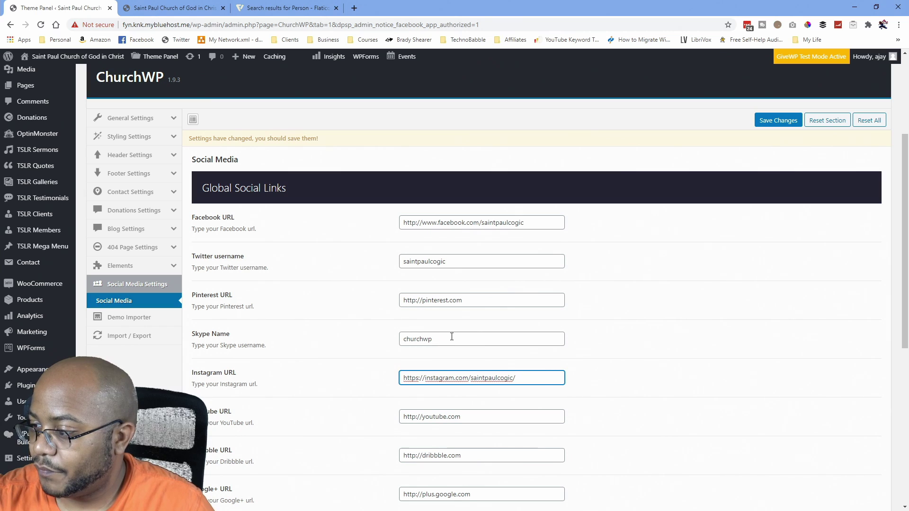
Clear the Pinterest and Skype values and paste the church's YouTube channel link.
drag(451, 336, 328, 324)
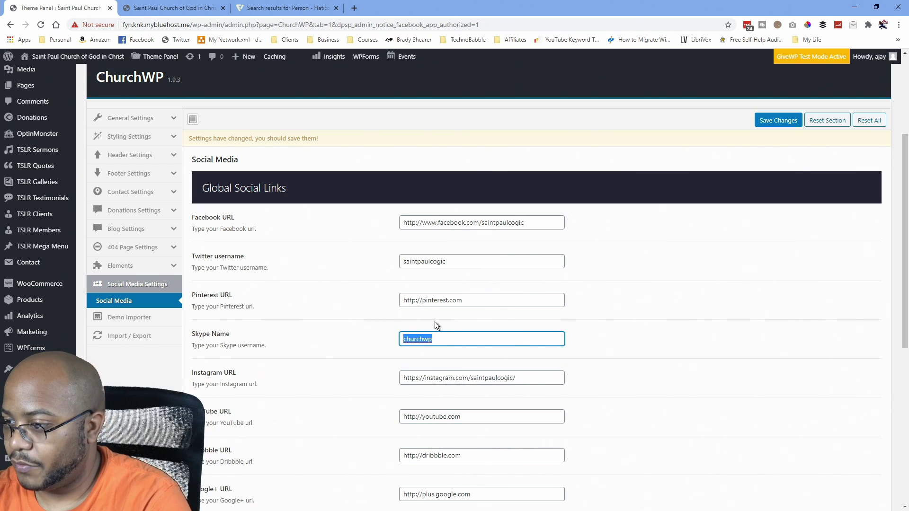
drag(479, 299, 319, 292)
key(BackSpace)
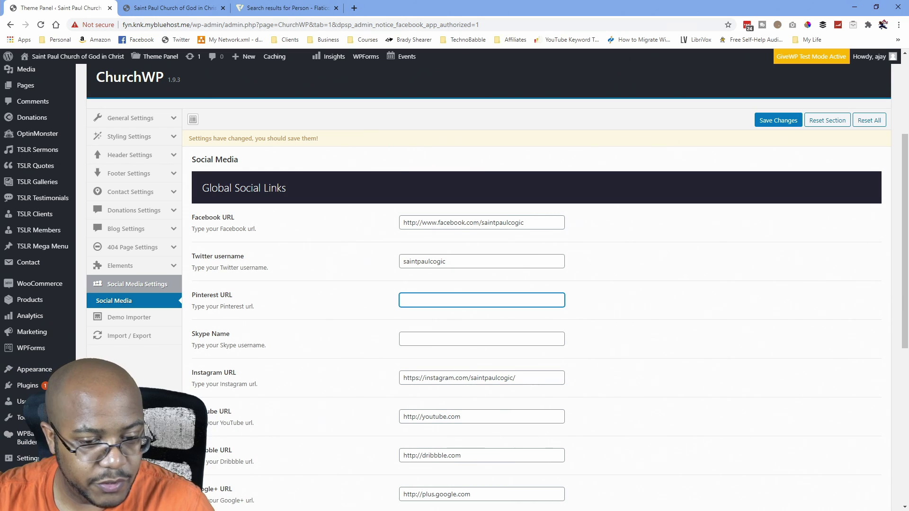
drag(471, 417, 308, 402)
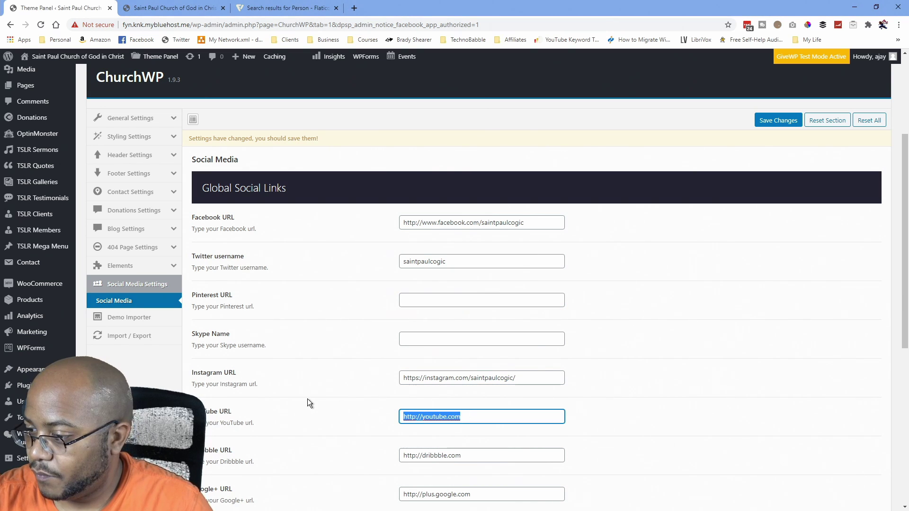
key(ctrl+v)
Empty the Dribbble, Google+, LinkedIn and Deviant Art URLs and save the social links.
key(Tab)
key(BackSpace)
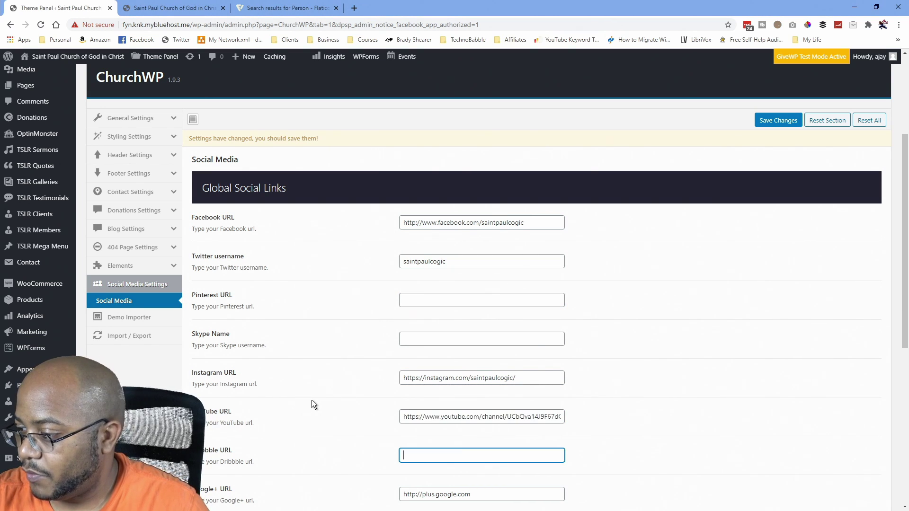
key(Tab)
key(BackSpace)
scroll(305, 408, down, 3)
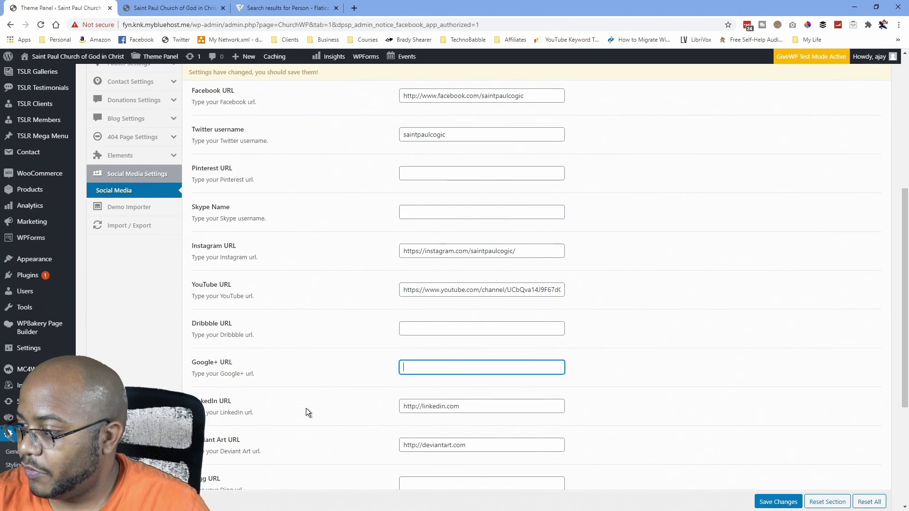
key(Tab)
key(BackSpace)
key(Tab)
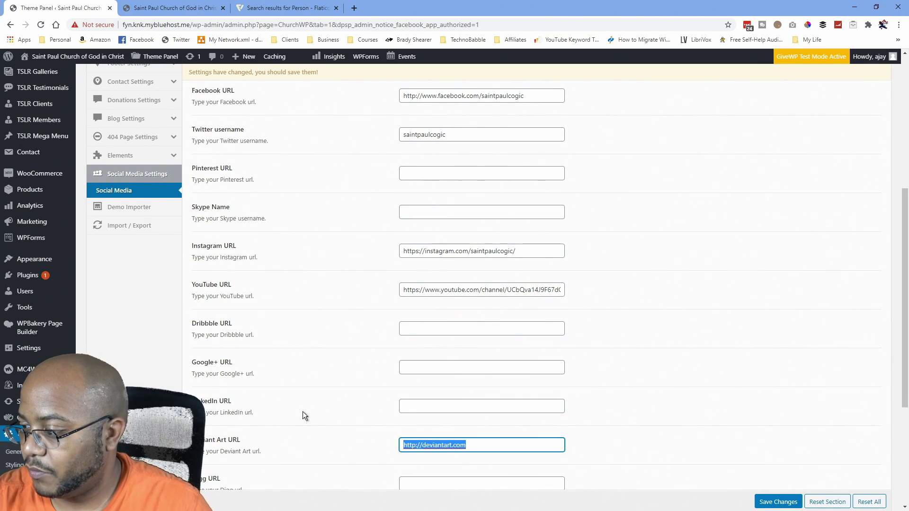
key(BackSpace)
key(Tab)
scroll(303, 401, down, 4)
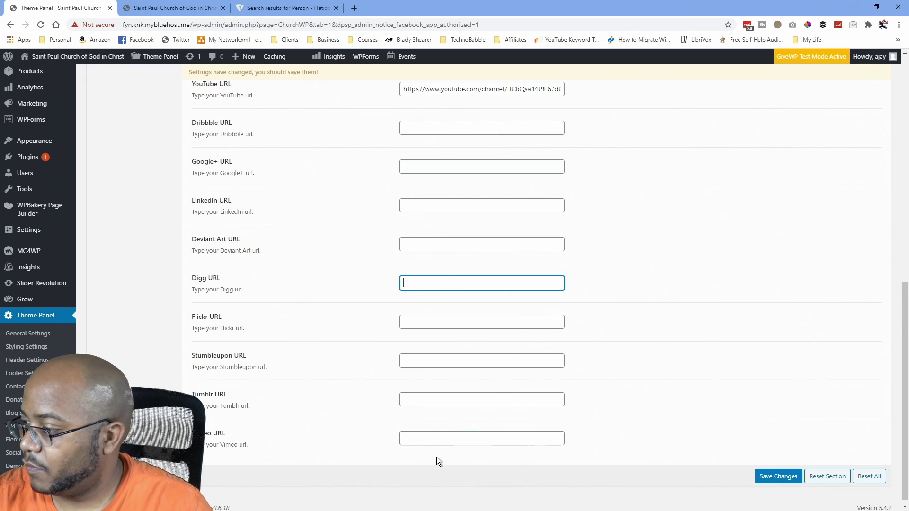
scroll(368, 440, up, 5)
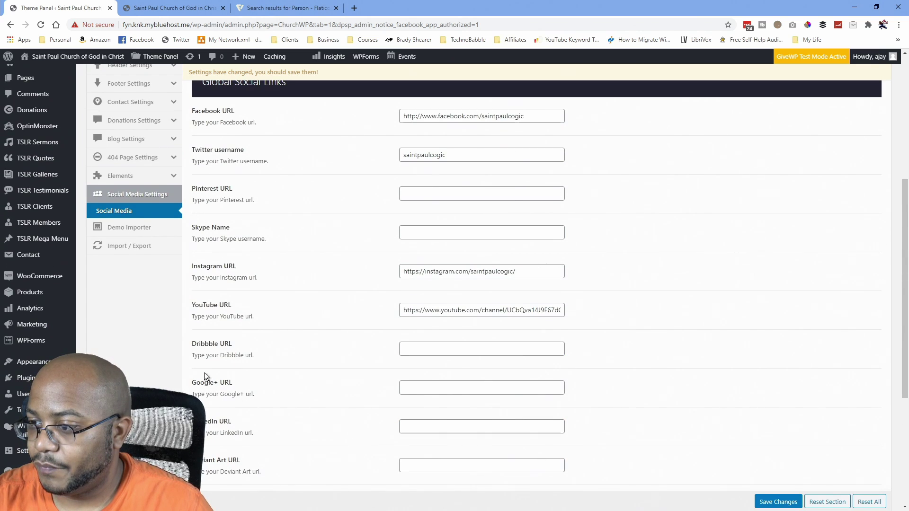
scroll(272, 394, down, 2)
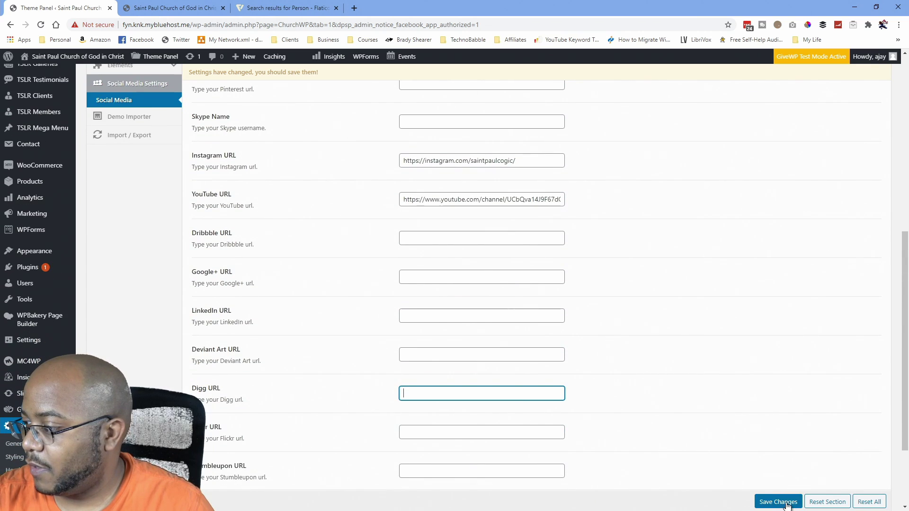
click(779, 502)
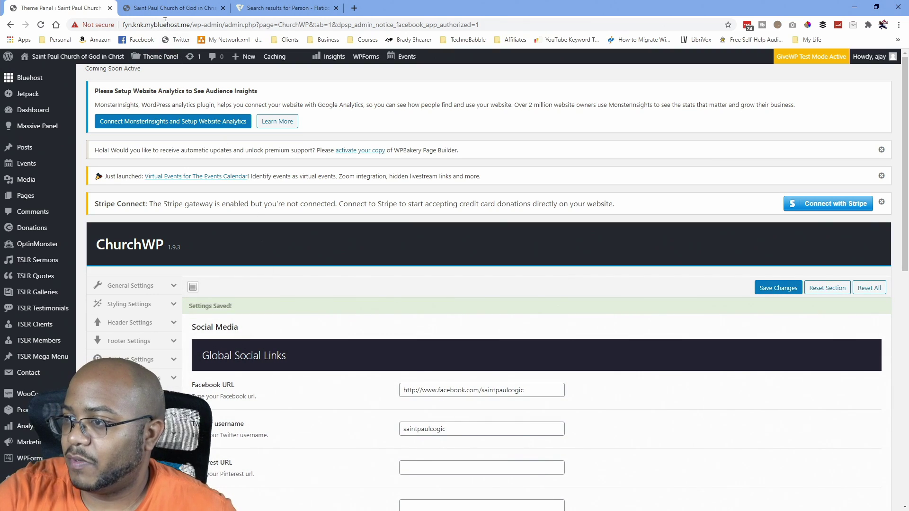
click(166, 8)
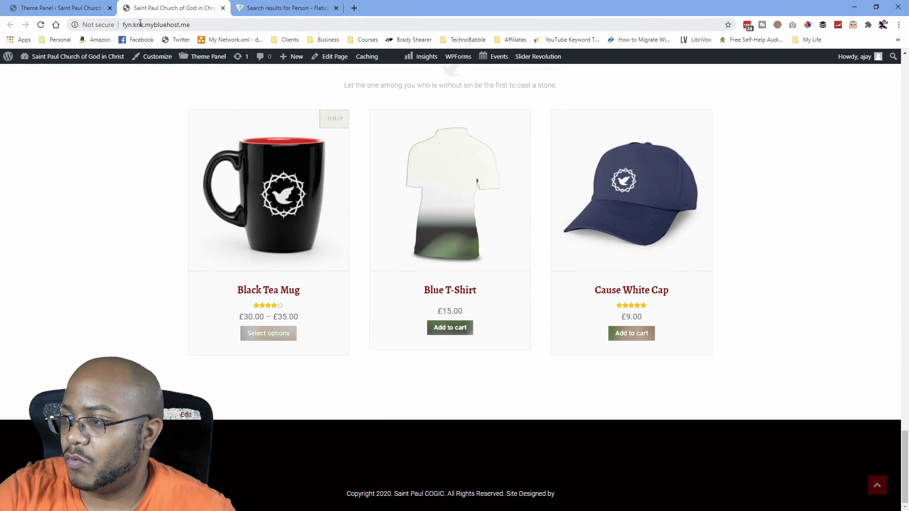
scroll(206, 177, up, 10)
scroll(206, 177, up, 5)
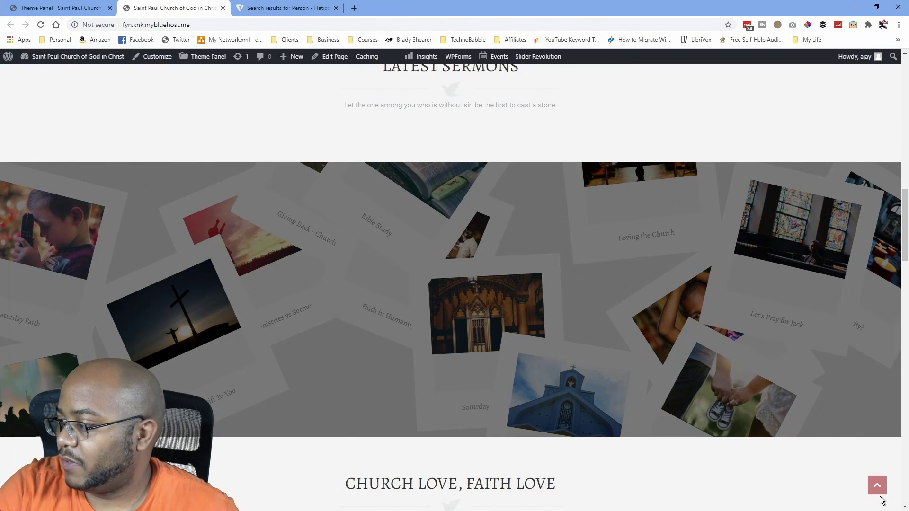
scroll(132, 229, up, 10)
scroll(142, 218, up, 3)
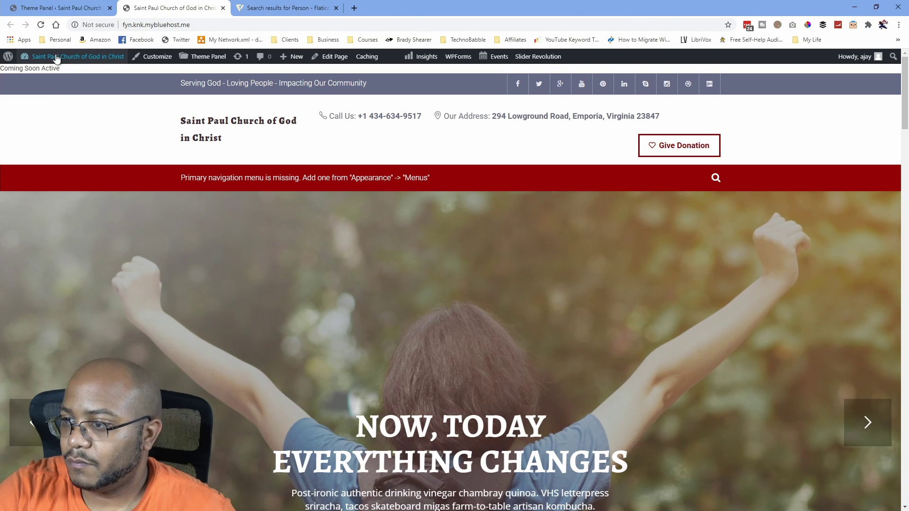
click(42, 24)
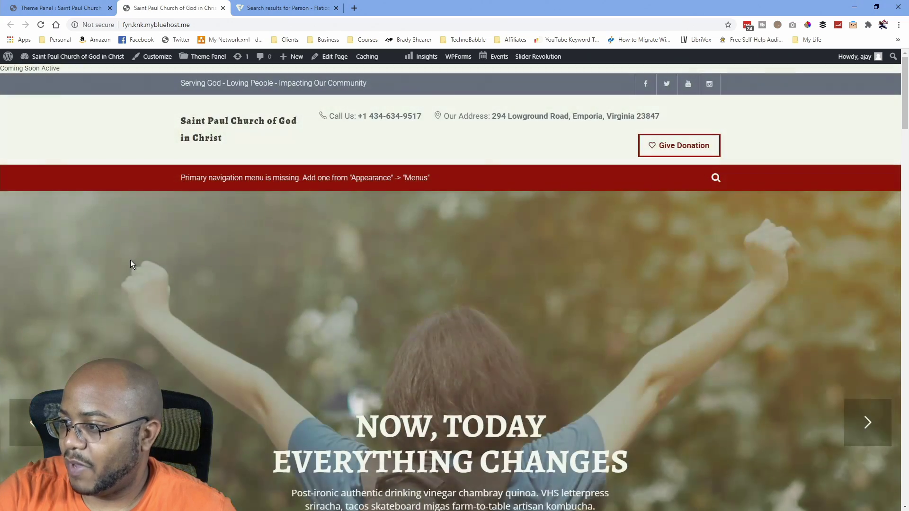
scroll(131, 257, down, 10)
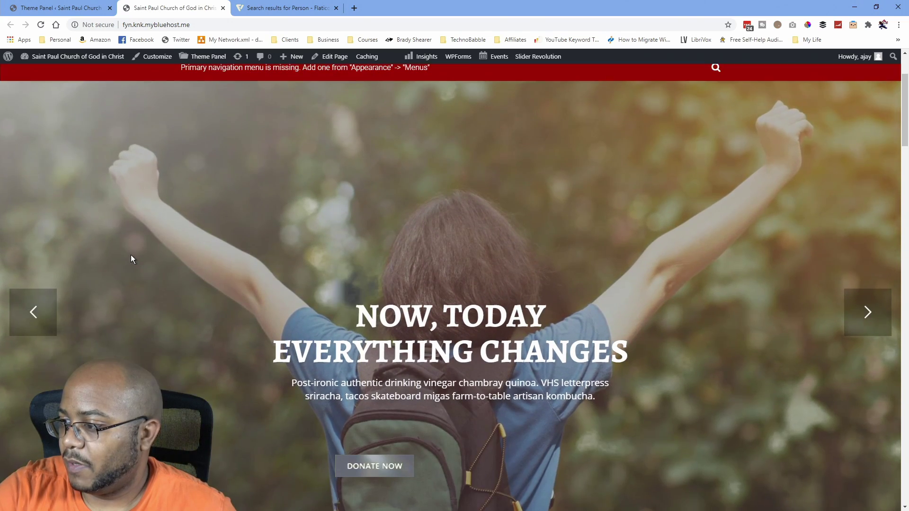
scroll(130, 254, down, 10)
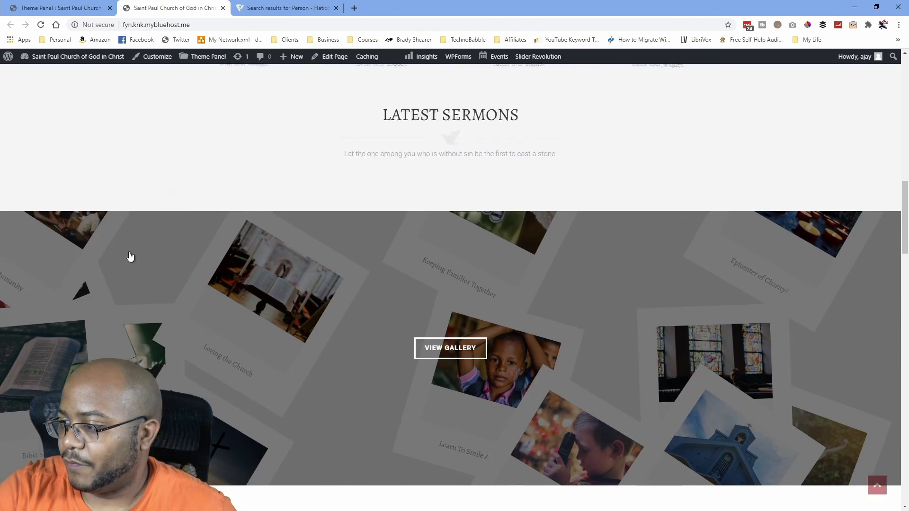
scroll(130, 251, down, 10)
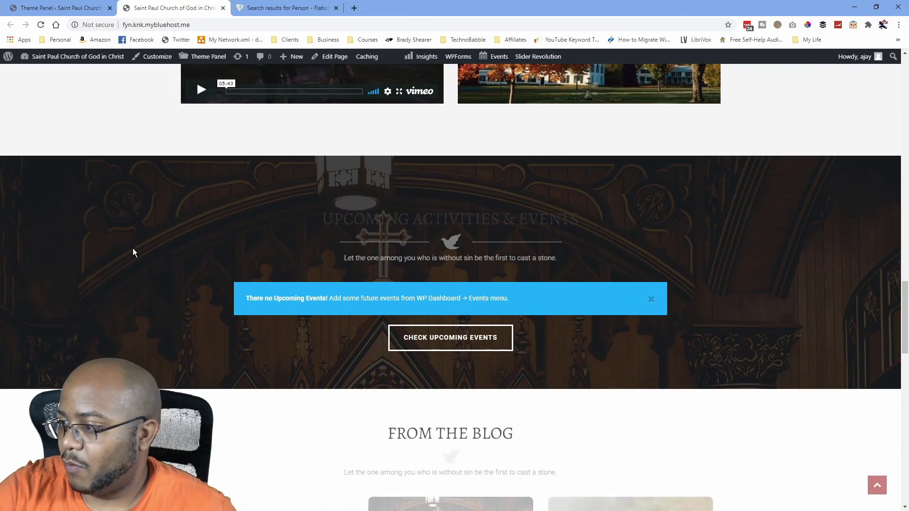
scroll(142, 243, down, 9)
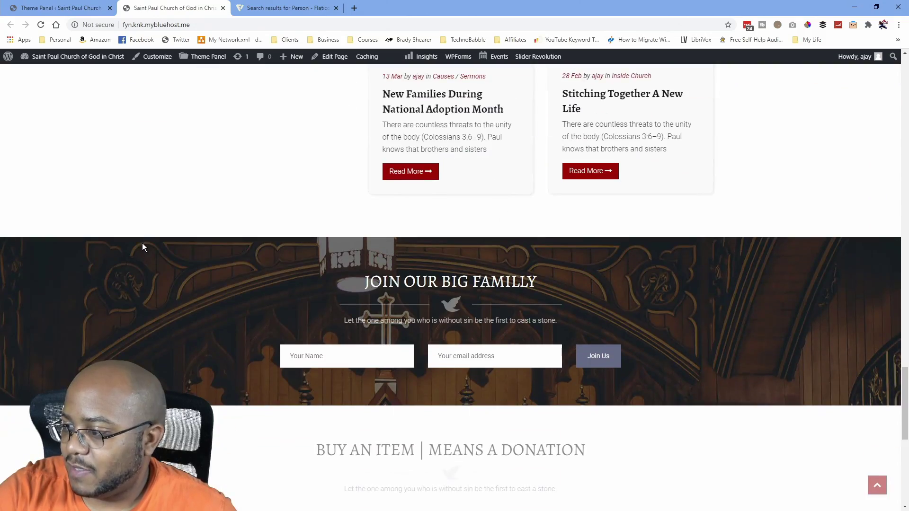
scroll(150, 239, down, 4)
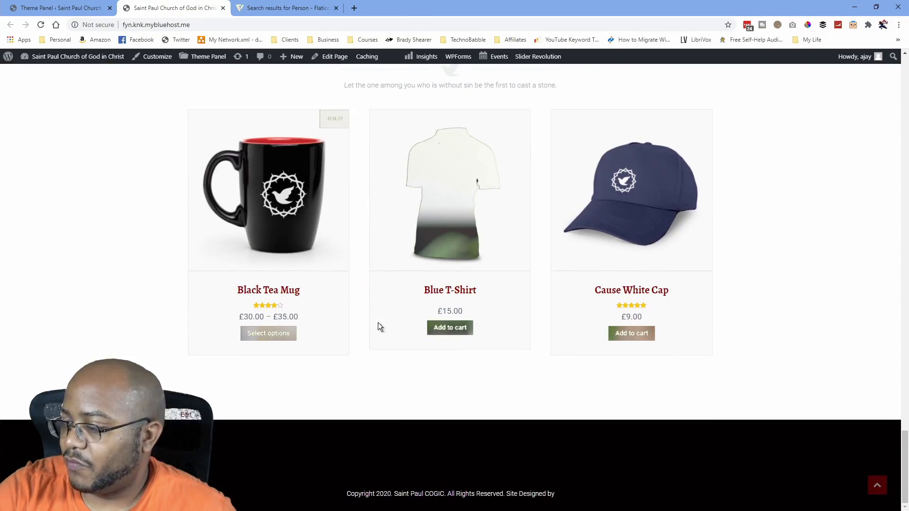
scroll(376, 325, up, 20)
scroll(371, 317, up, 10)
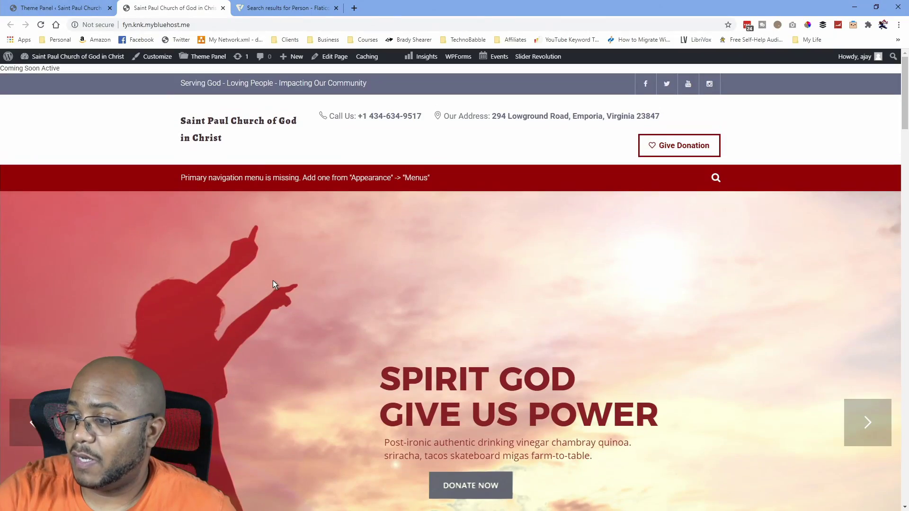
scroll(274, 307, down, 12)
scroll(273, 307, down, 8)
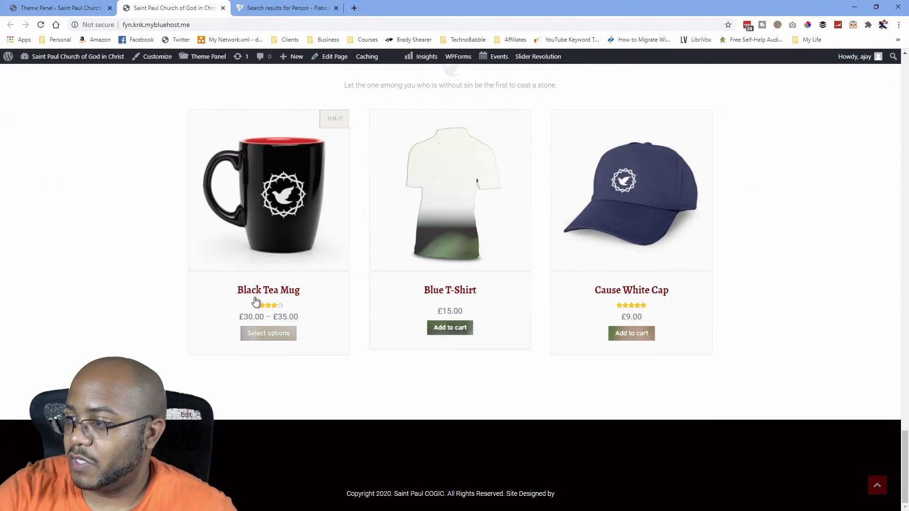
scroll(162, 243, up, 15)
scroll(169, 262, up, 10)
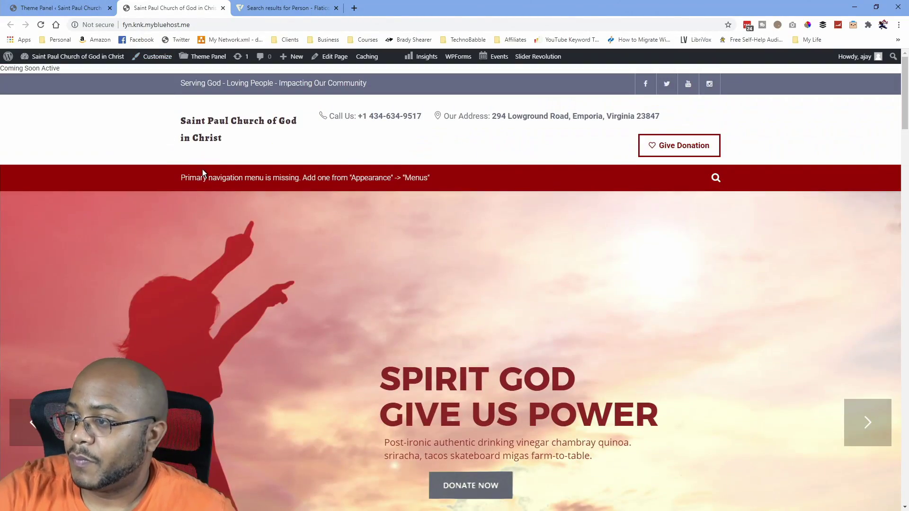
click(92, 8)
click(166, 8)
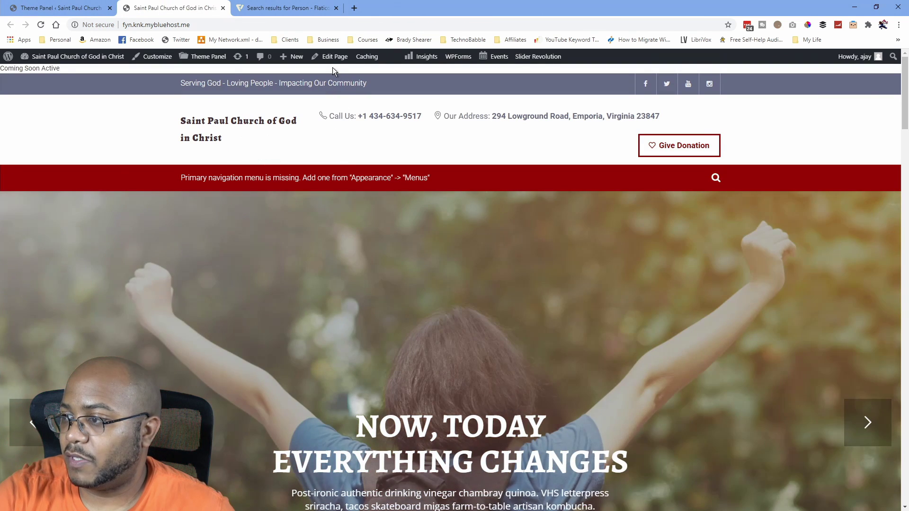
Open the Main Home page in WPBakery and review its header and slider options unchanged.
click(331, 56)
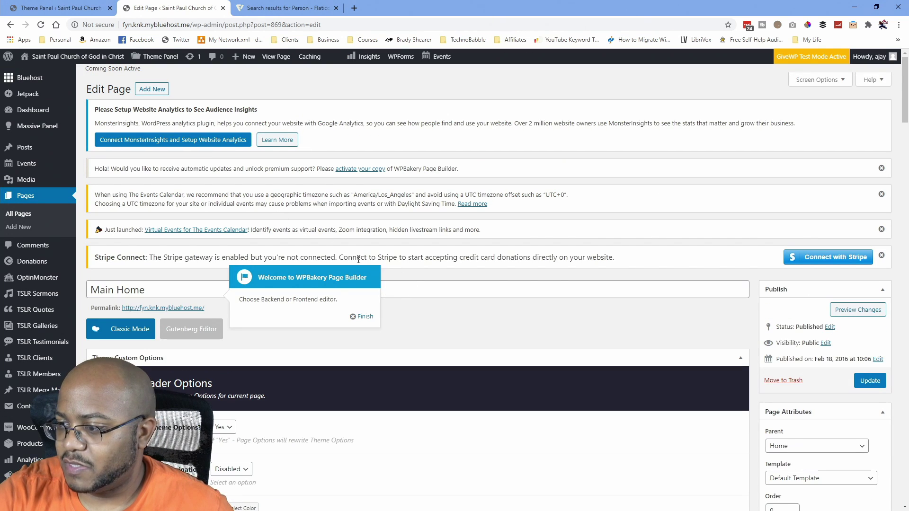
click(366, 319)
scroll(299, 289, down, 10)
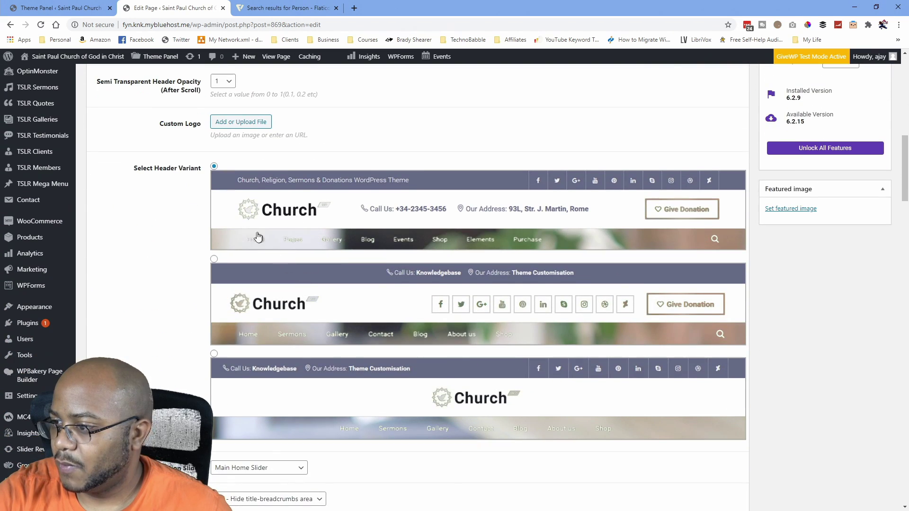
scroll(278, 274, up, 10)
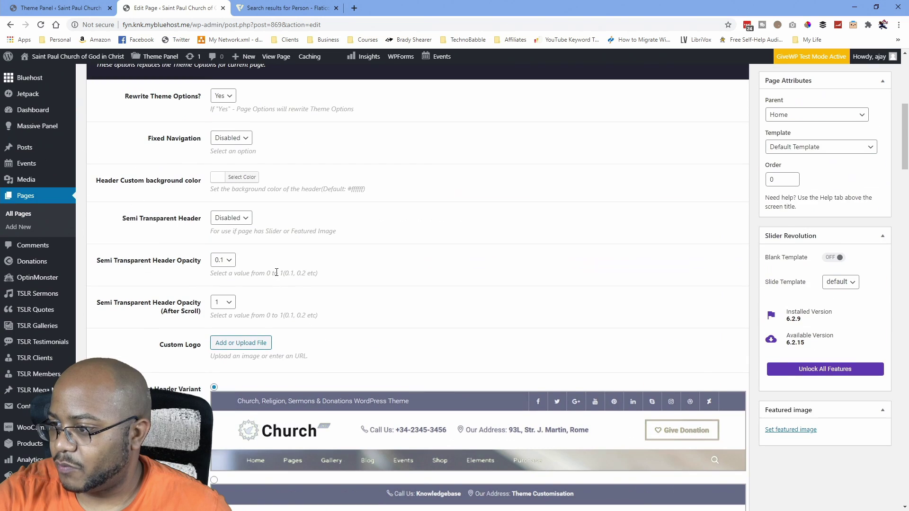
scroll(288, 279, down, 5)
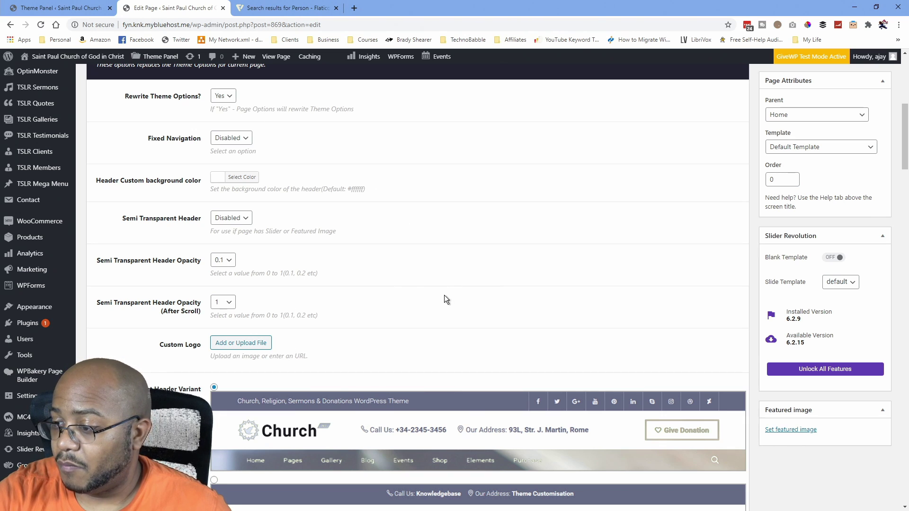
scroll(444, 295, down, 10)
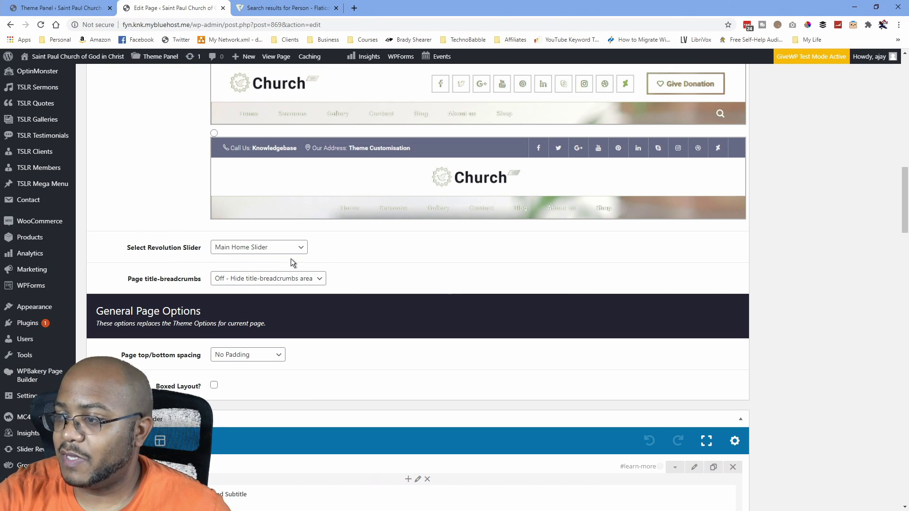
click(302, 248)
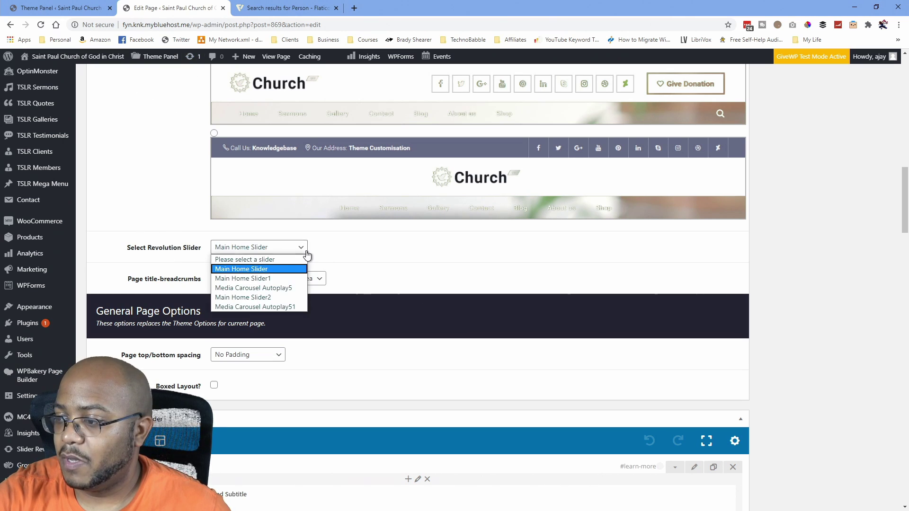
click(377, 252)
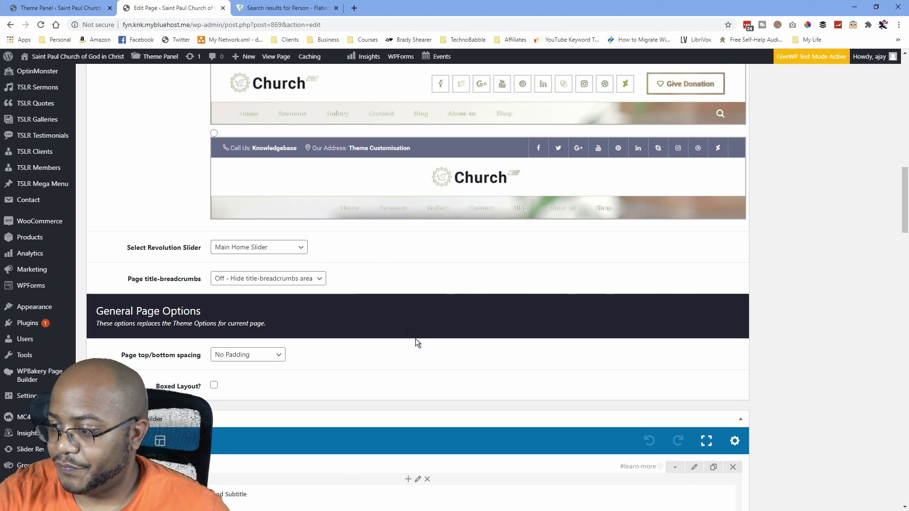
scroll(416, 337, down, 5)
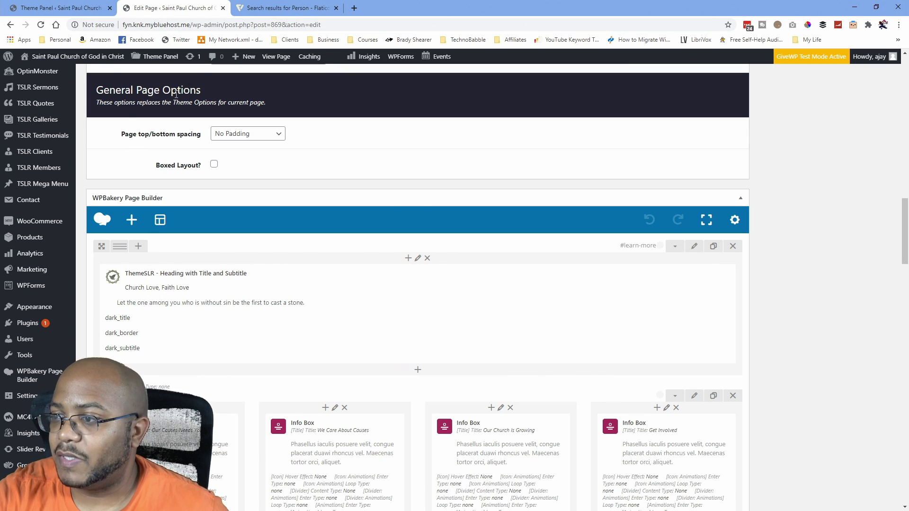
Open the live site in a new tab and close the Flaticon search tab.
mouse_move(66, 57)
middle_click(42, 74)
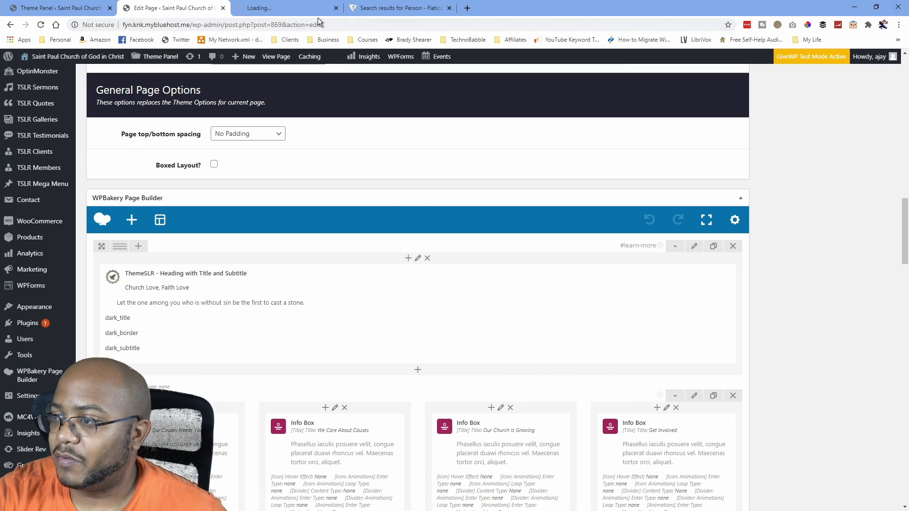
click(449, 8)
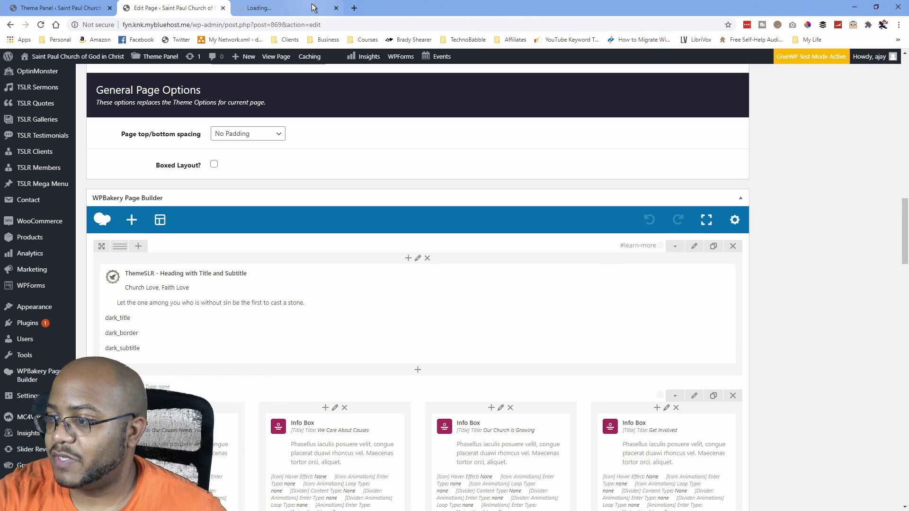
Scroll through the live homepage's feature section, comparing it against the page builder.
click(306, 7)
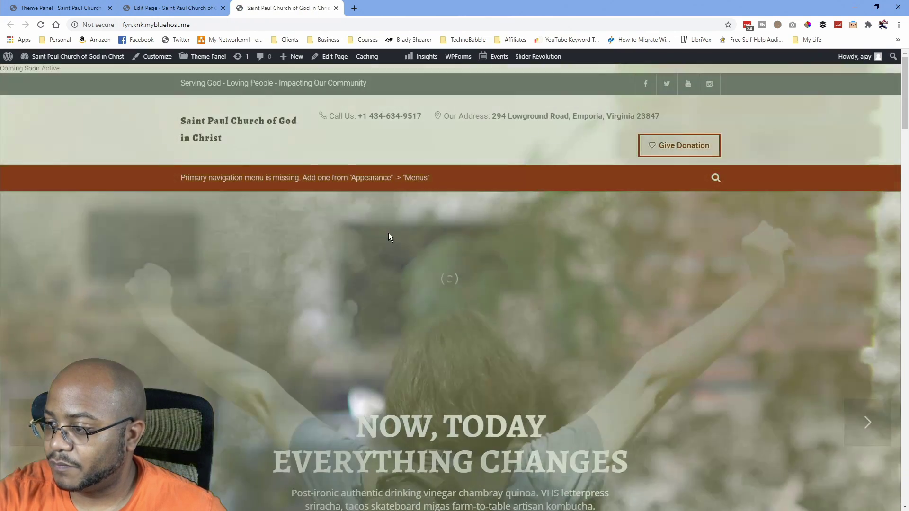
scroll(389, 231, down, 5)
scroll(396, 235, down, 5)
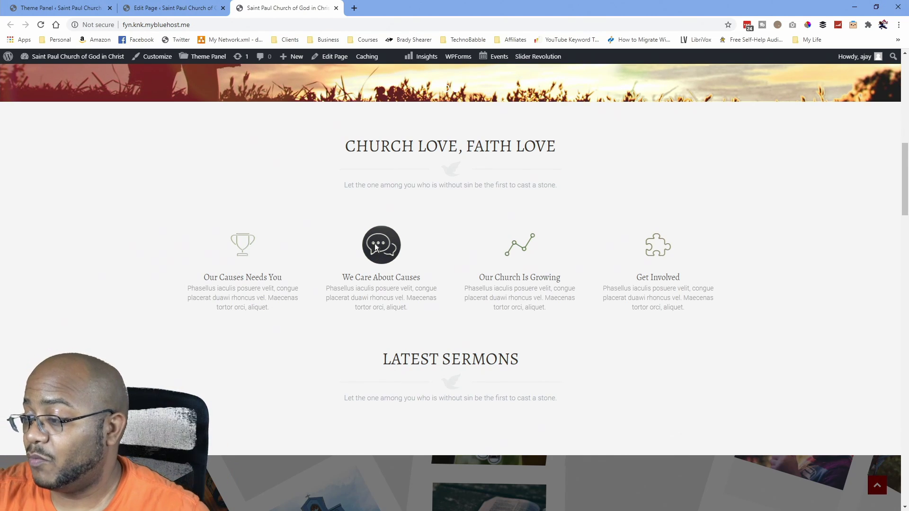
scroll(374, 243, down, 2)
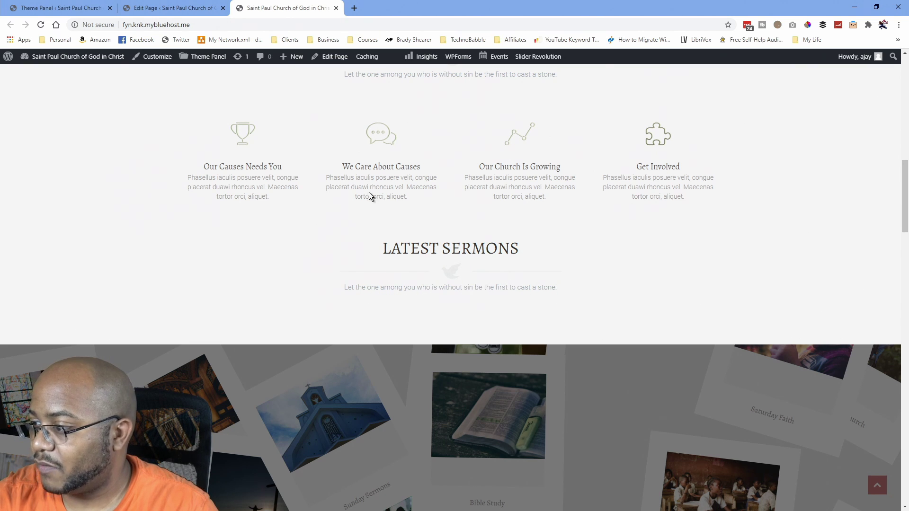
click(176, 8)
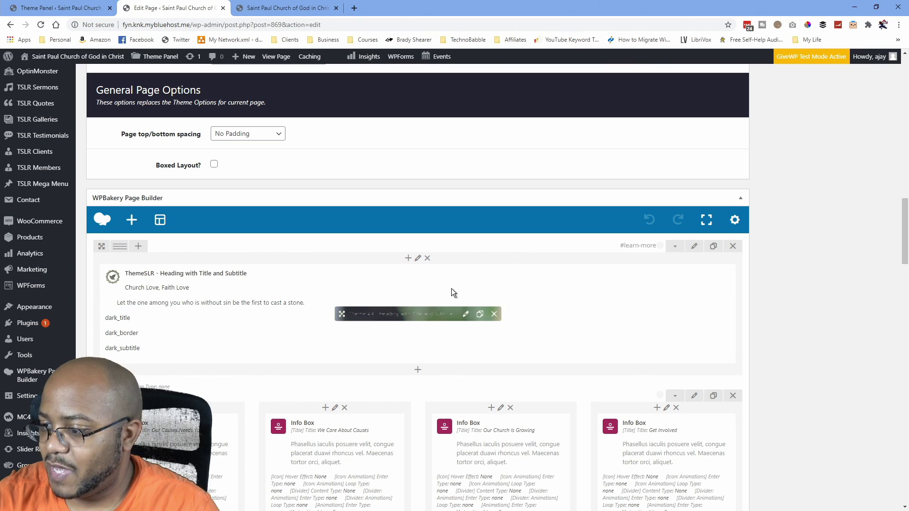
scroll(452, 292, down, 3)
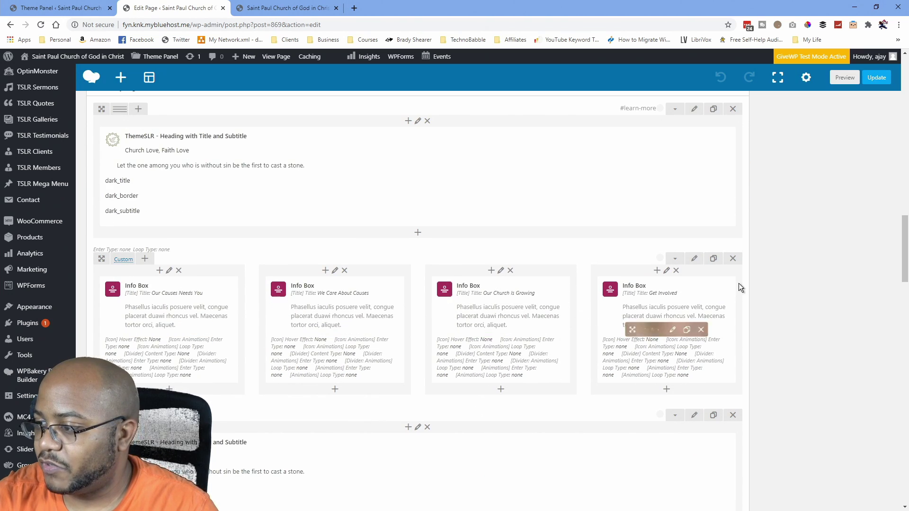
click(306, 9)
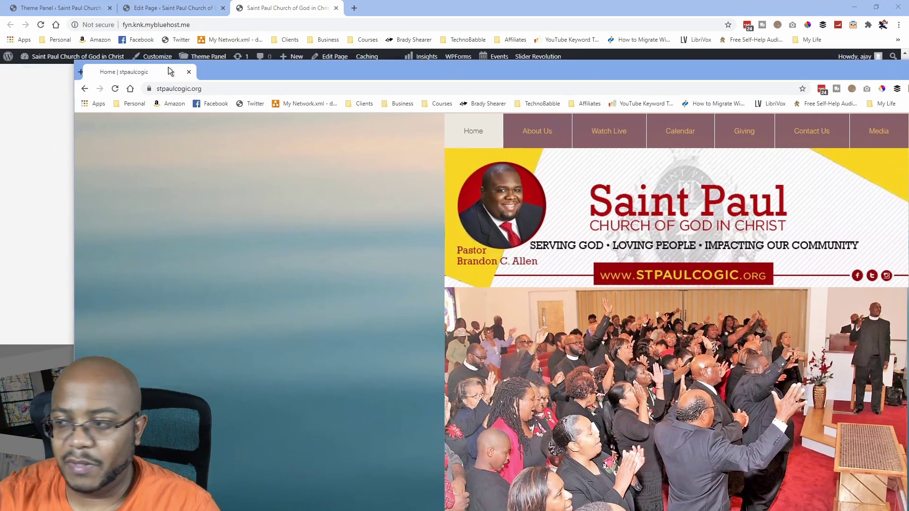
Review the stpaulcogic.org website maximized, then minimize it and return to the editor.
drag(169, 67, 1, 90)
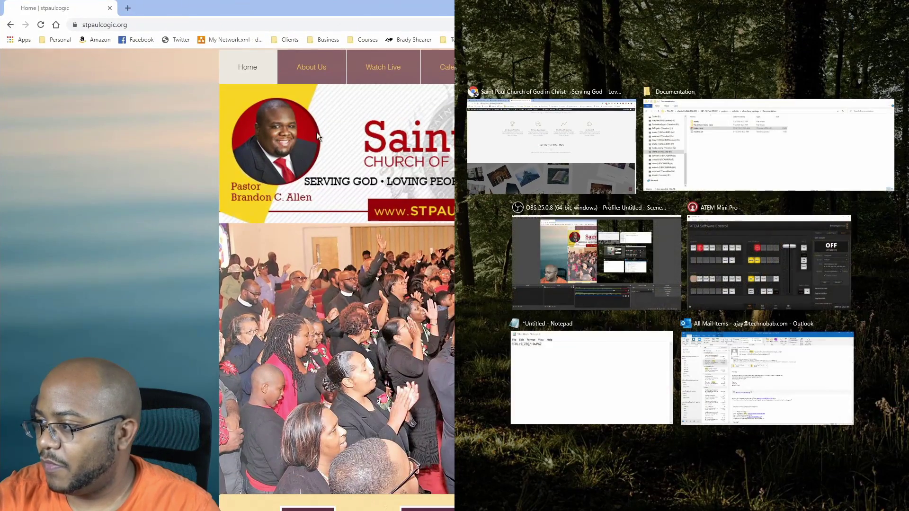
double_click(377, 10)
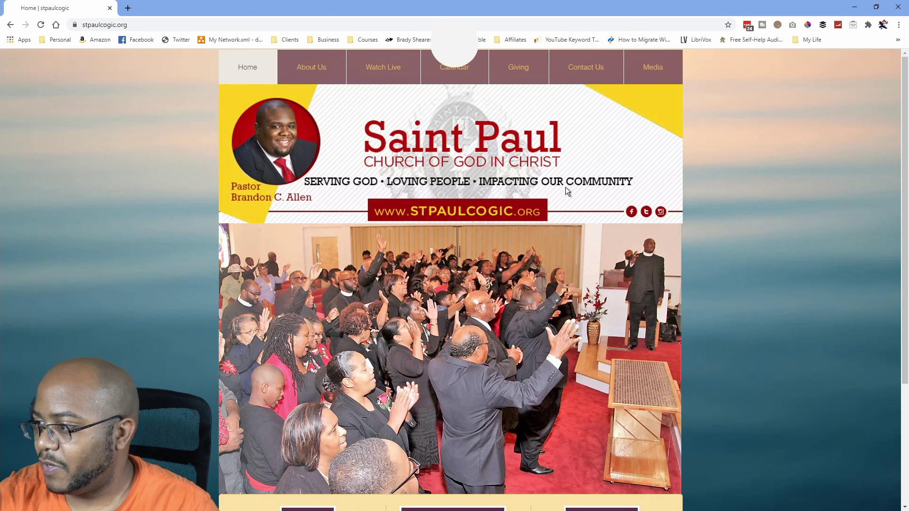
key(super+Down)
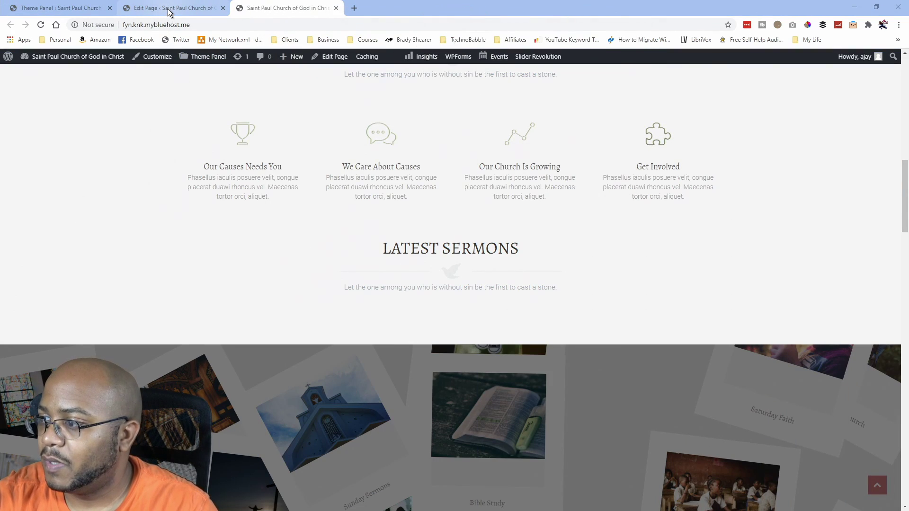
scroll(329, 208, up, 5)
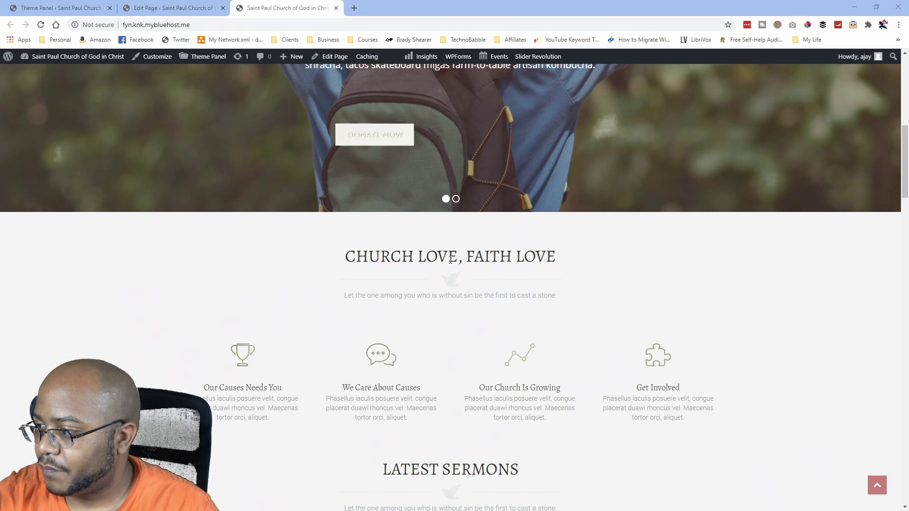
scroll(403, 233, up, 1)
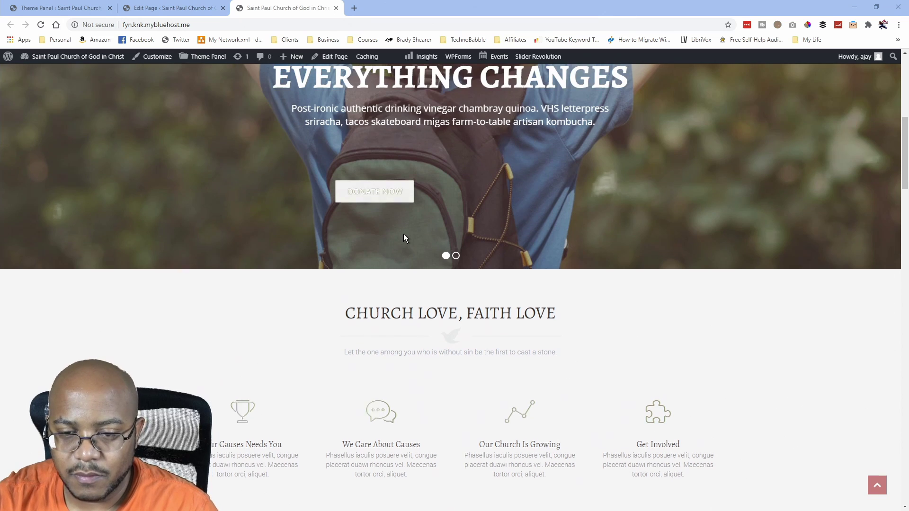
scroll(403, 233, down, 1)
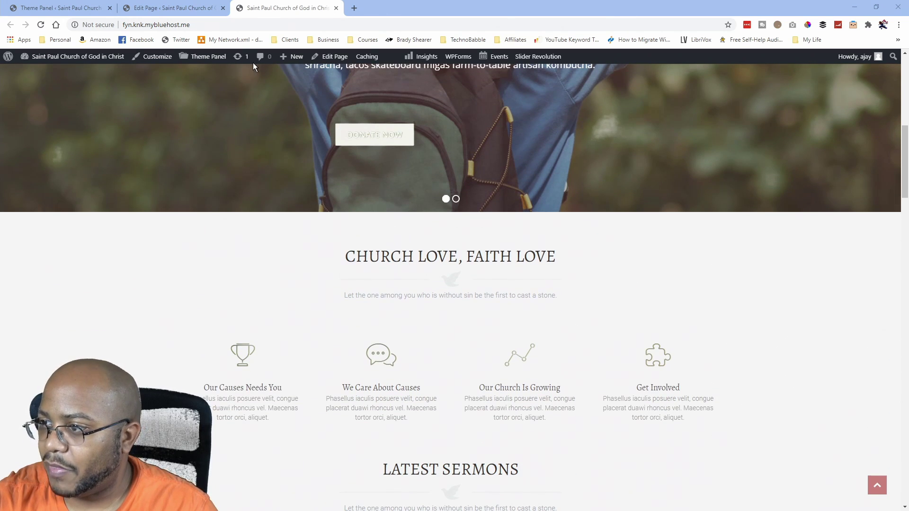
click(180, 8)
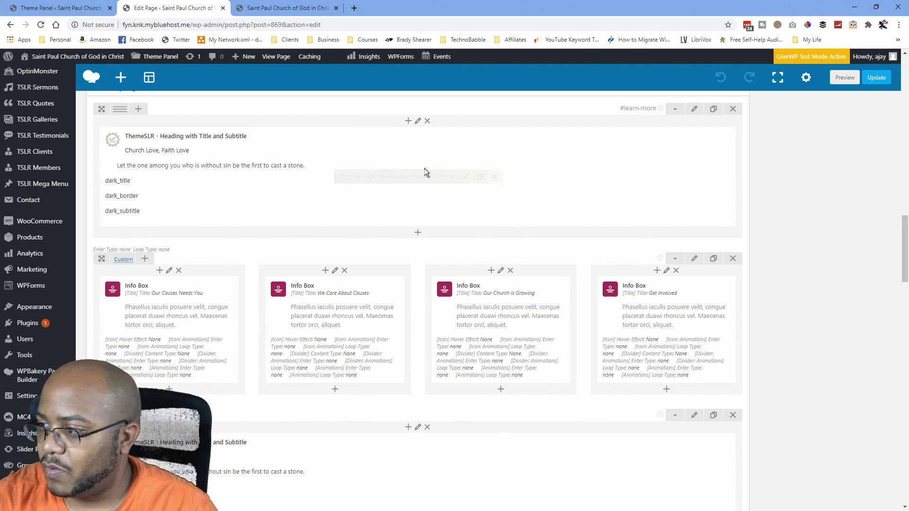
Change the 'Church Love, Faith Love' heading to 'Serving God - Loving People - Impacting Our Community', clearing its subtitle.
click(463, 179)
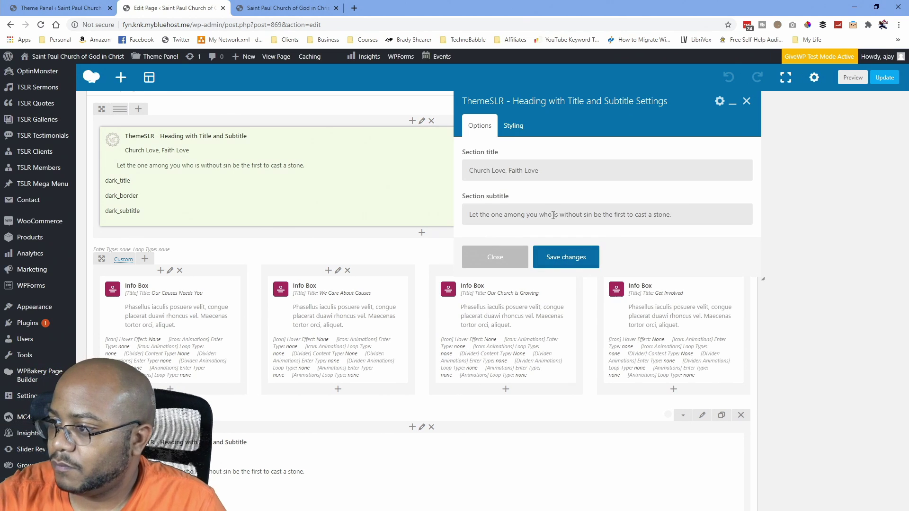
drag(545, 172, 463, 175)
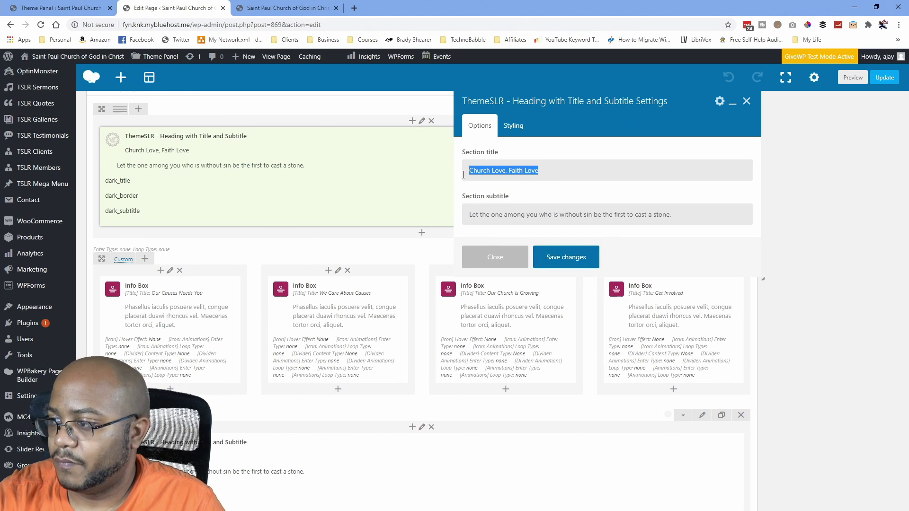
text(Ser)
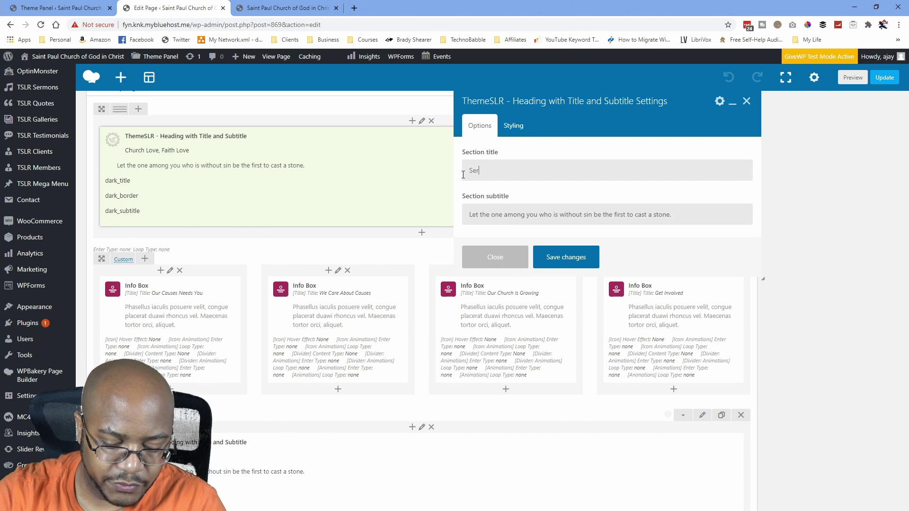
text(ving God - Loving People -)
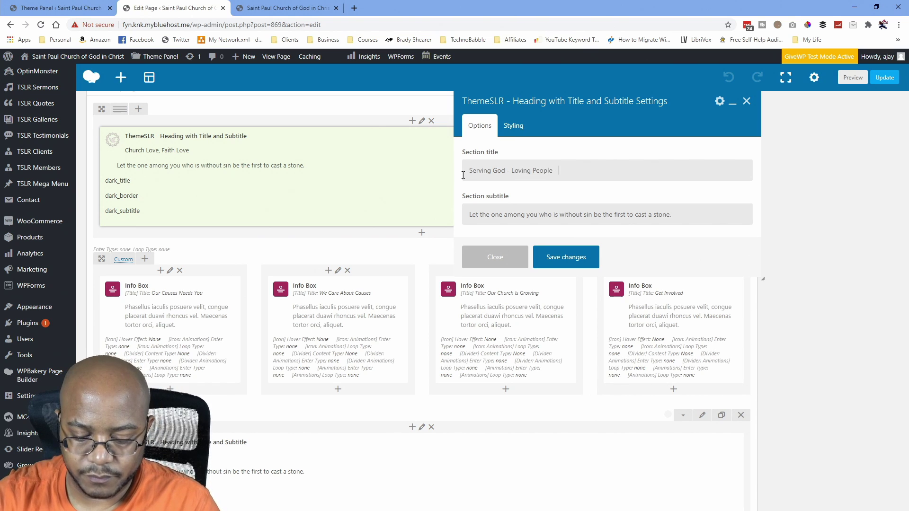
text(Impacting)
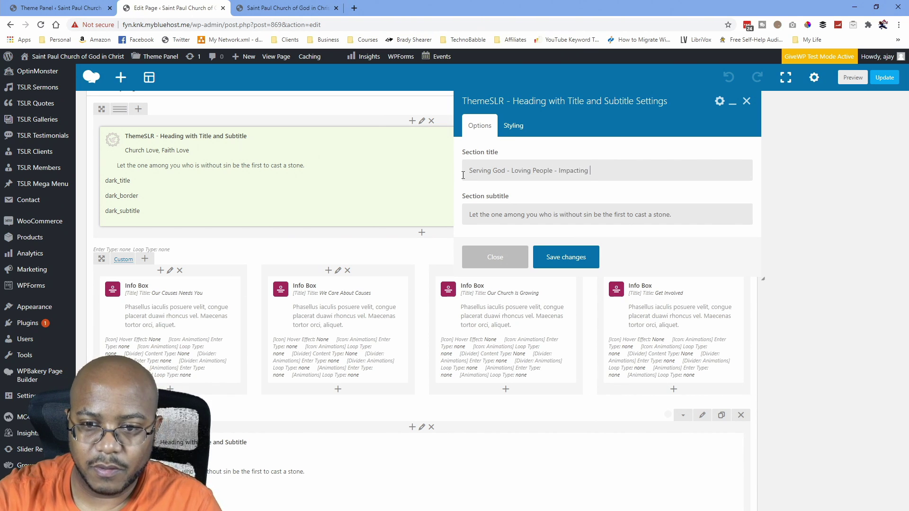
text(mmunity)
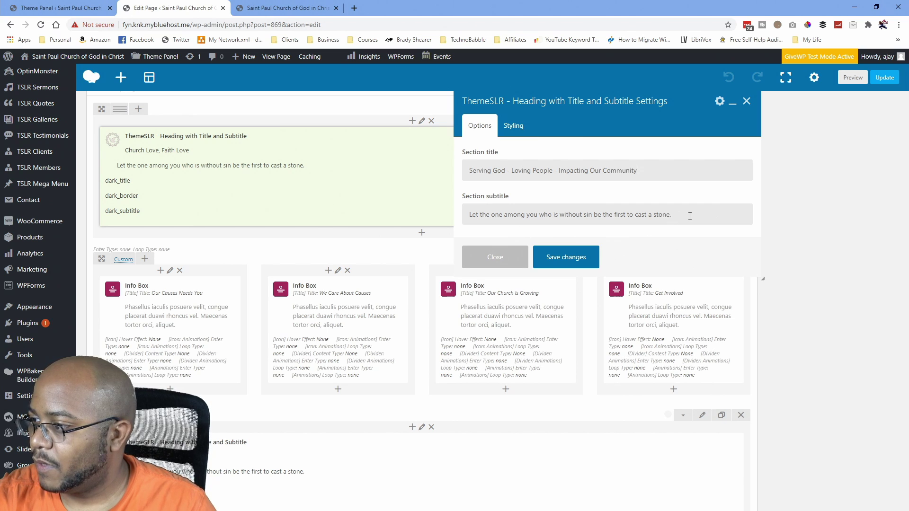
drag(689, 215, 463, 213)
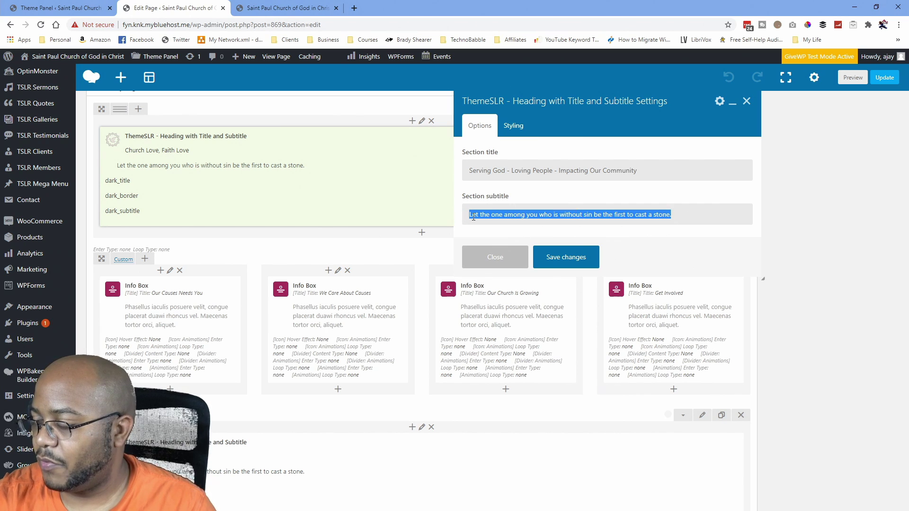
key(BackSpace)
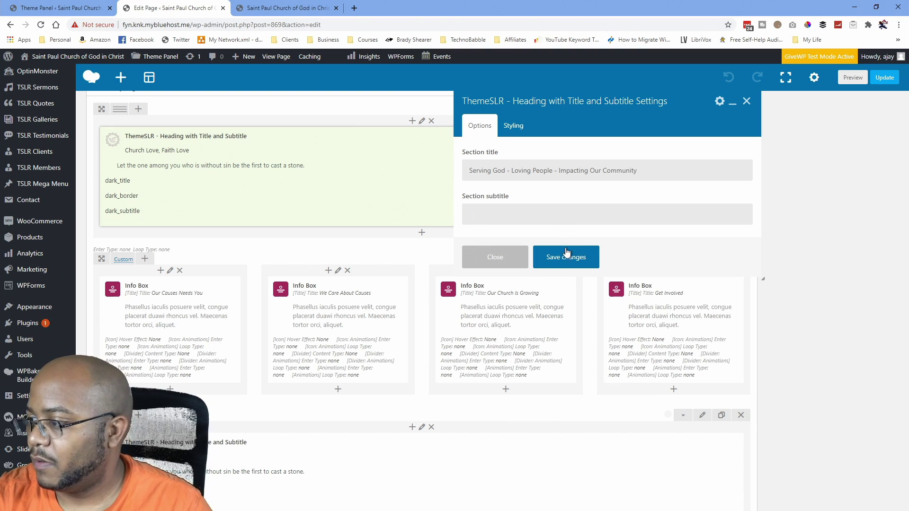
click(568, 256)
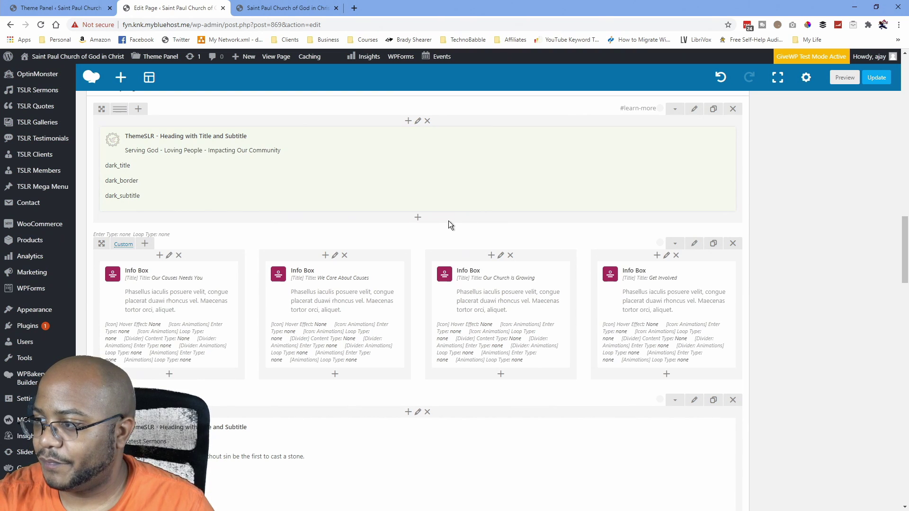
Update the page and reload the live homepage to confirm the new tagline heading.
click(875, 78)
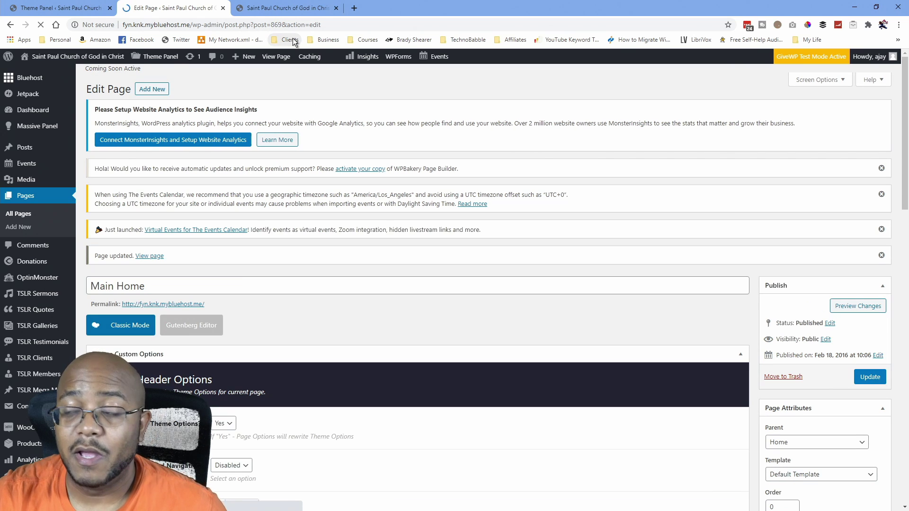
click(288, 8)
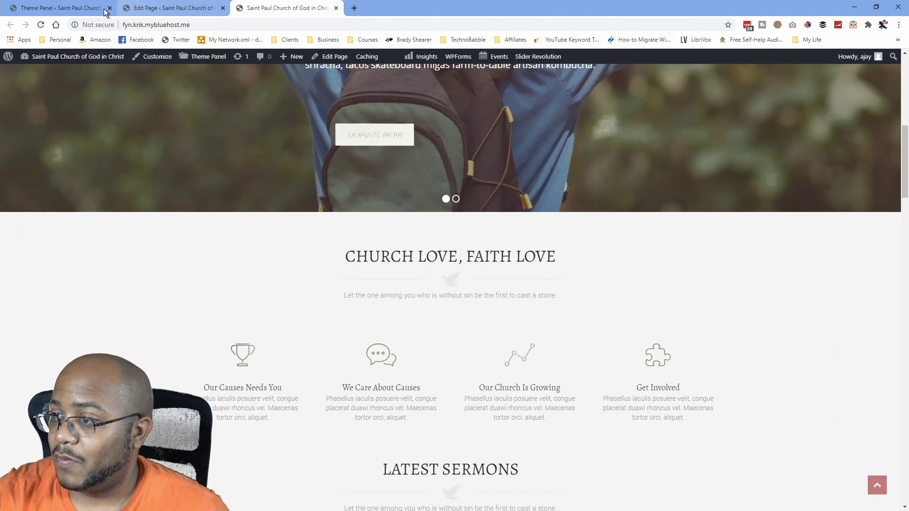
click(41, 25)
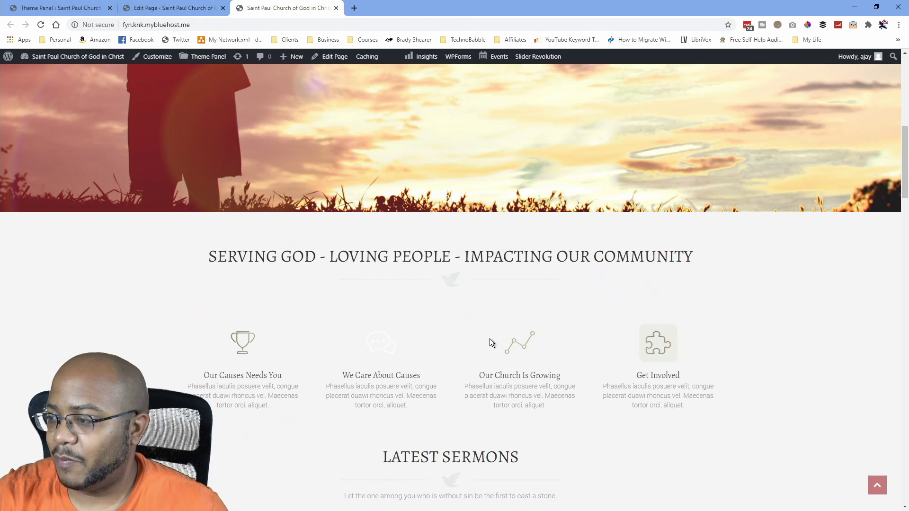
click(152, 14)
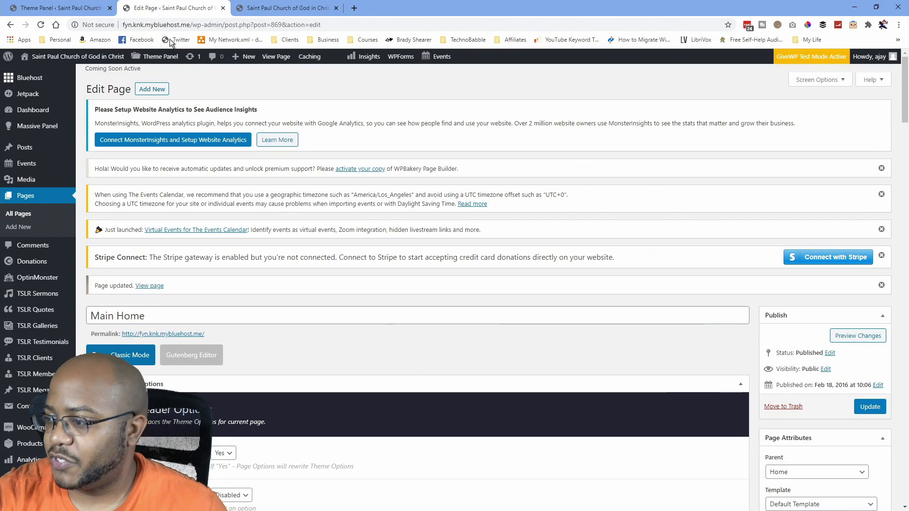
scroll(382, 265, down, 10)
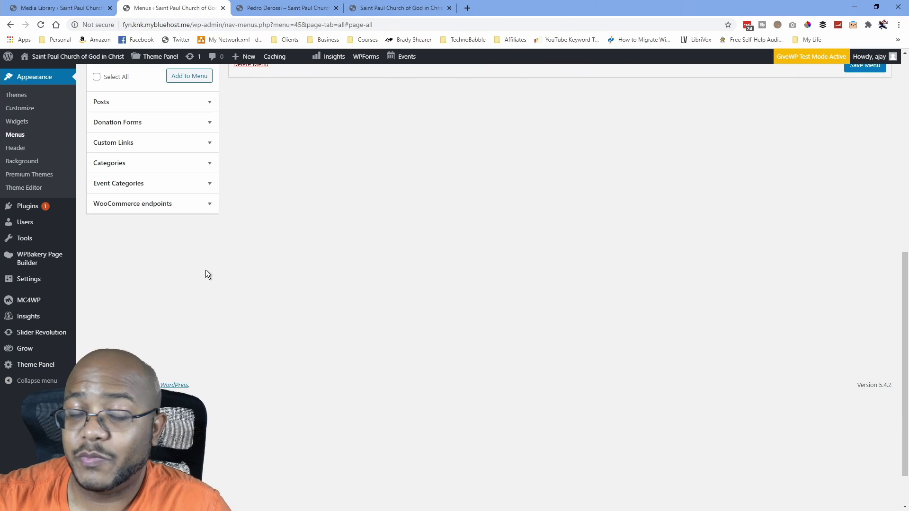
Close the Media Library tab and scroll to the empty 'main' menu assigned to Primary.
click(399, 8)
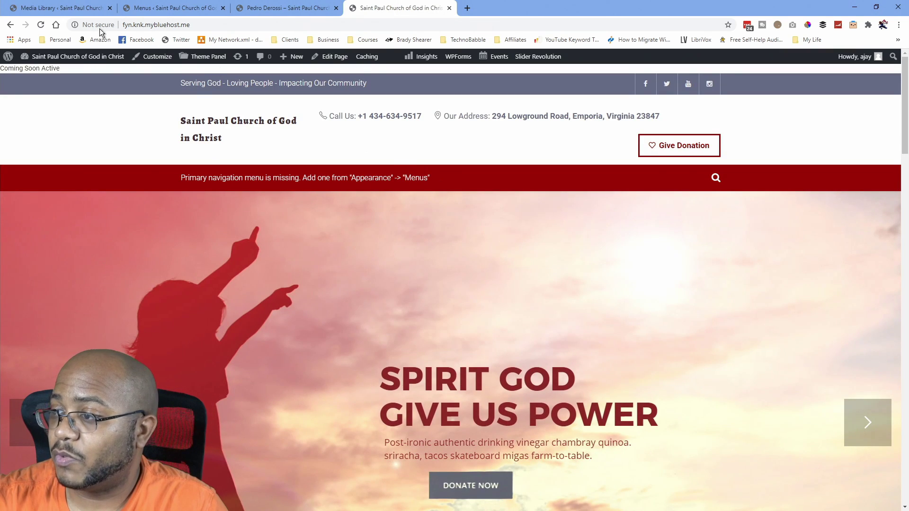
click(72, 9)
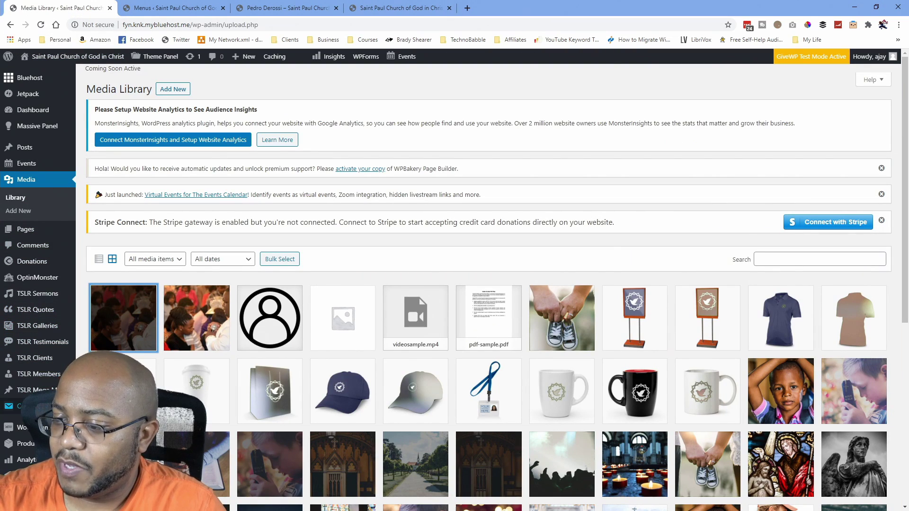
click(110, 8)
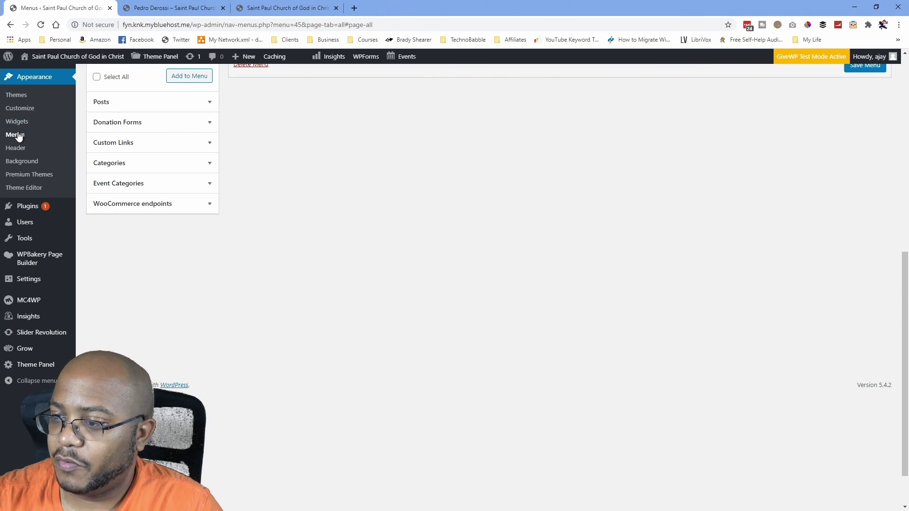
scroll(223, 192, up, 5)
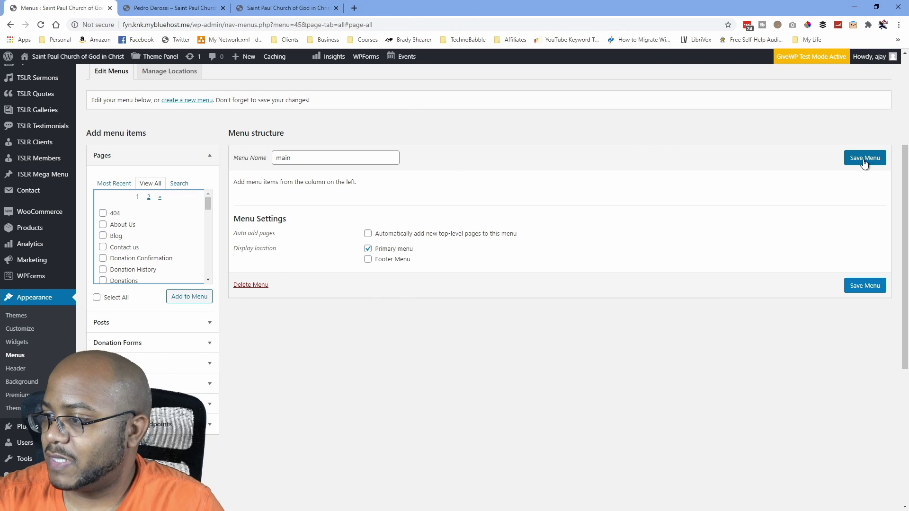
scroll(303, 192, up, 2)
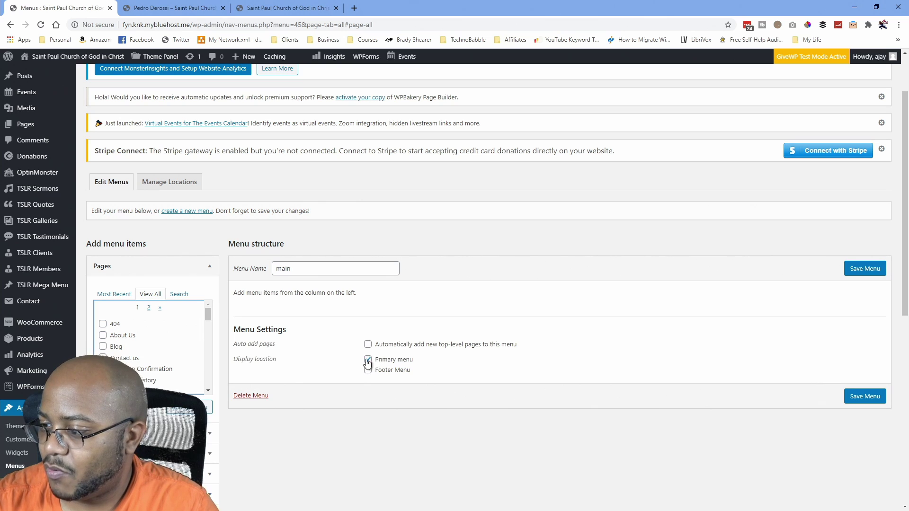
scroll(178, 354, down, 3)
scroll(178, 354, down, 10)
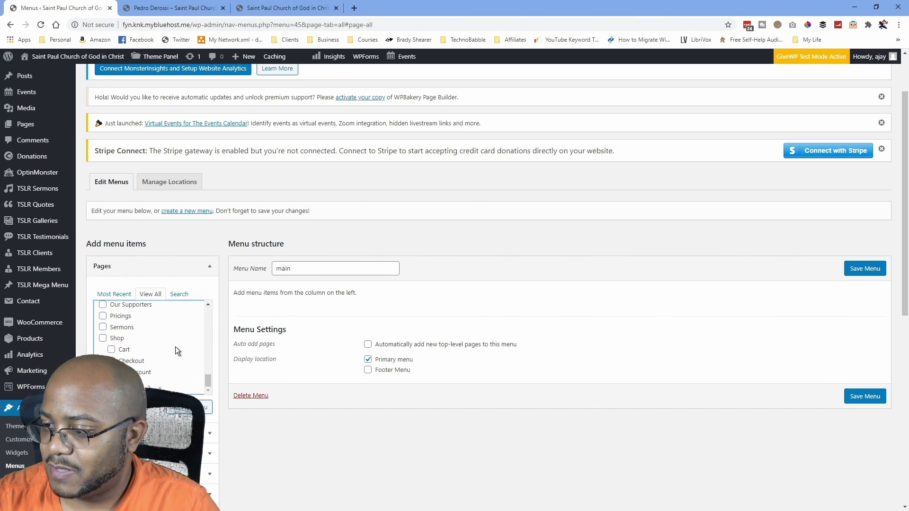
scroll(175, 347, up, 12)
scroll(175, 346, up, 3)
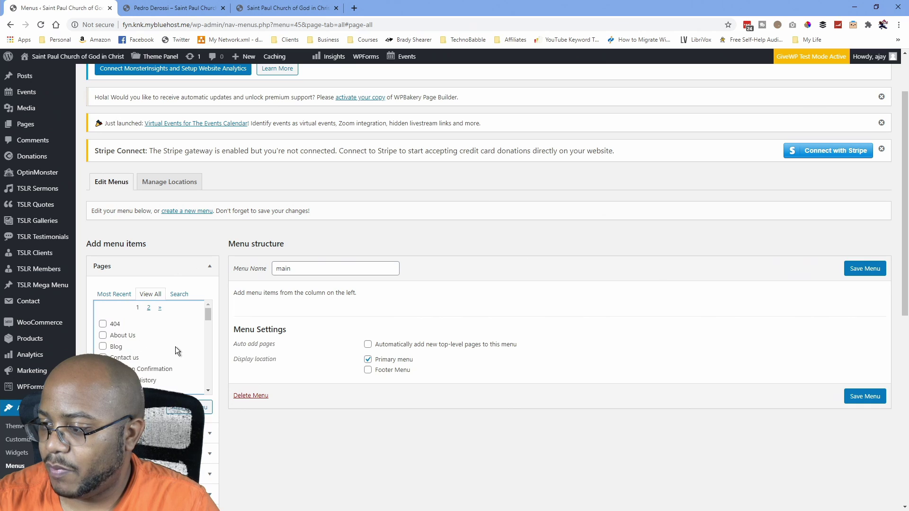
scroll(317, 415, down, 3)
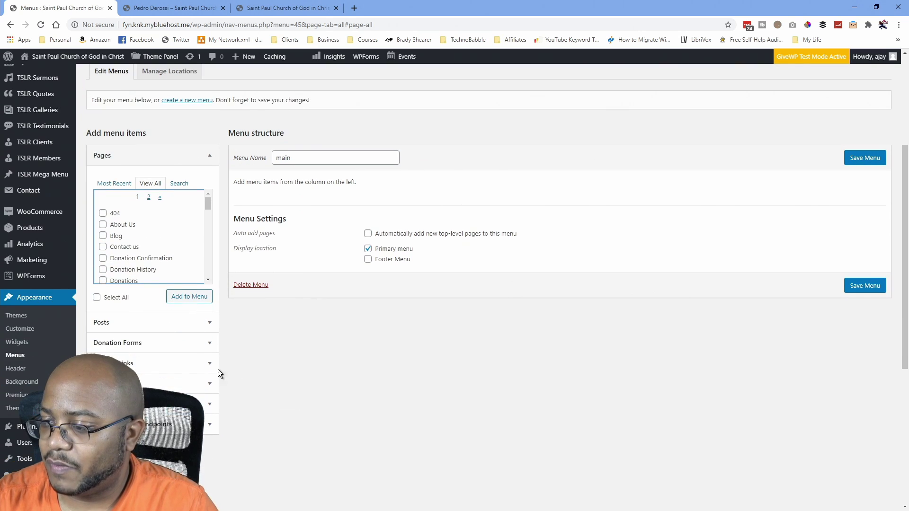
Add a 'Home' custom link with the site's URL to the main menu and show the Pages list.
click(192, 368)
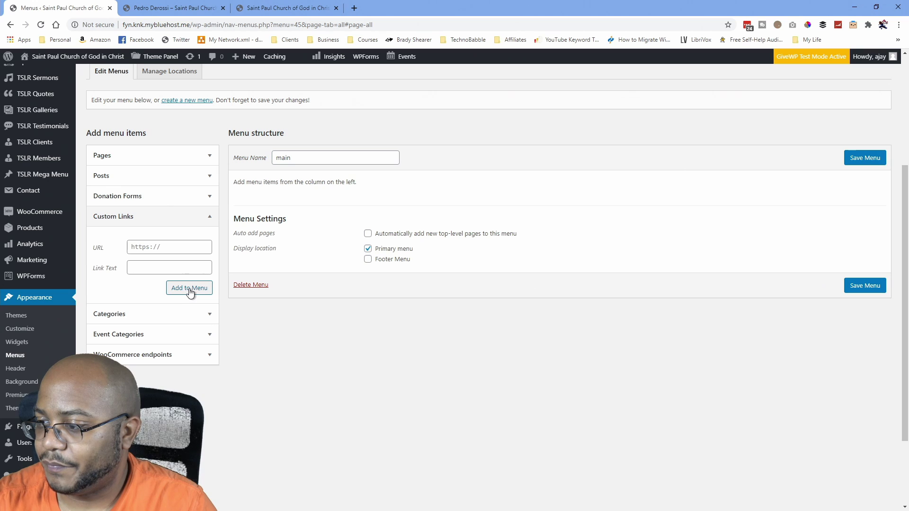
click(156, 268)
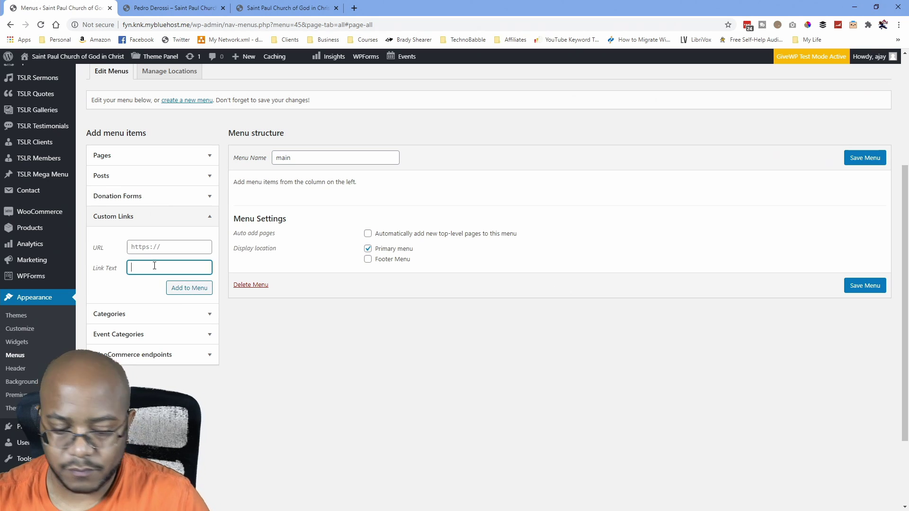
text(Home)
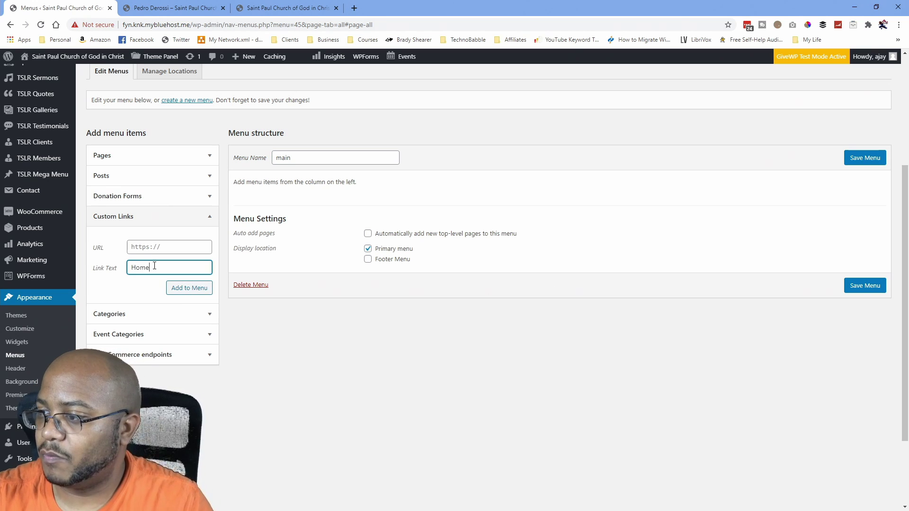
drag(192, 25, 121, 29)
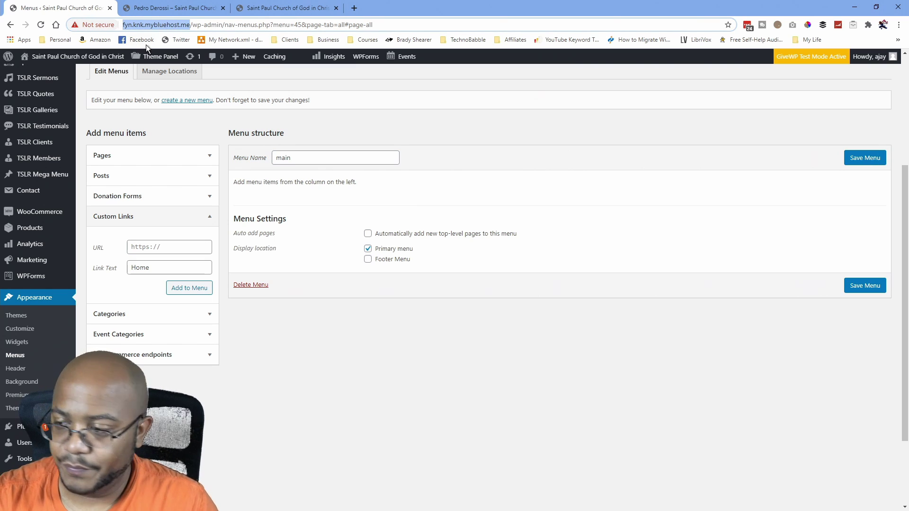
click(244, 200)
click(189, 248)
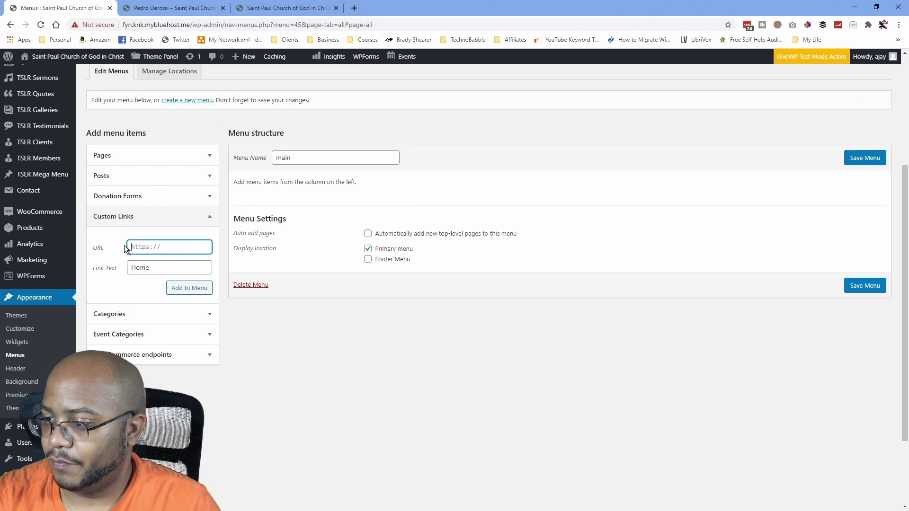
key(ctrl+v)
key(Home)
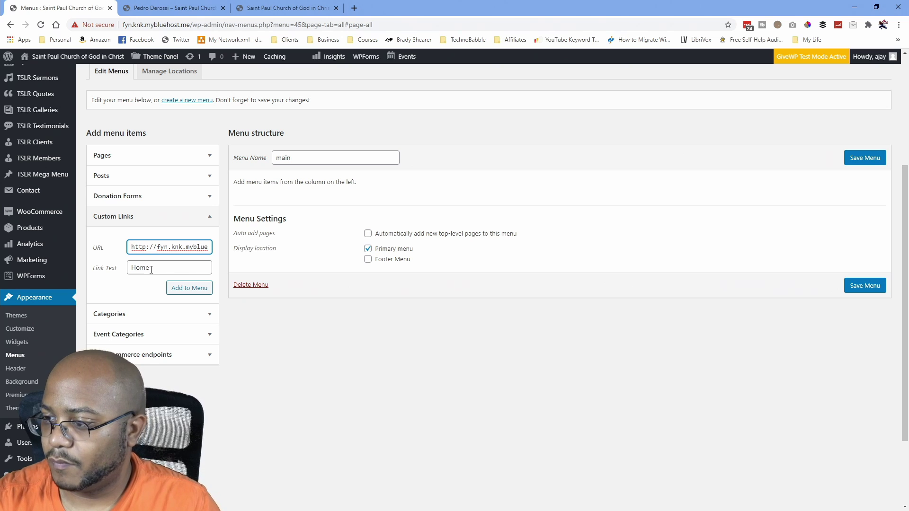
click(198, 289)
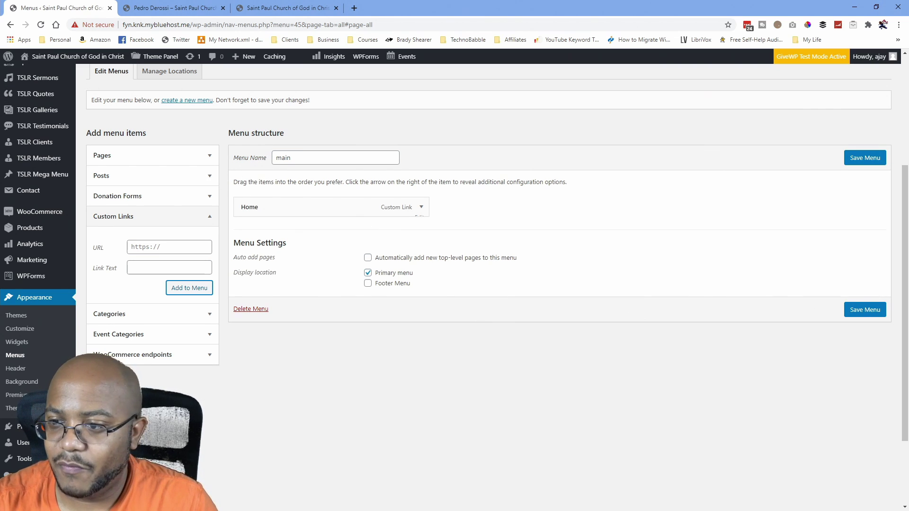
click(208, 156)
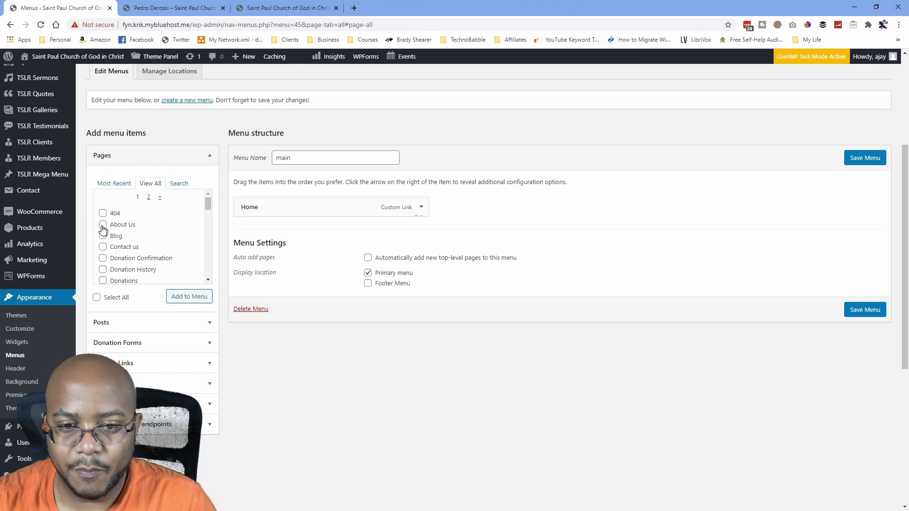
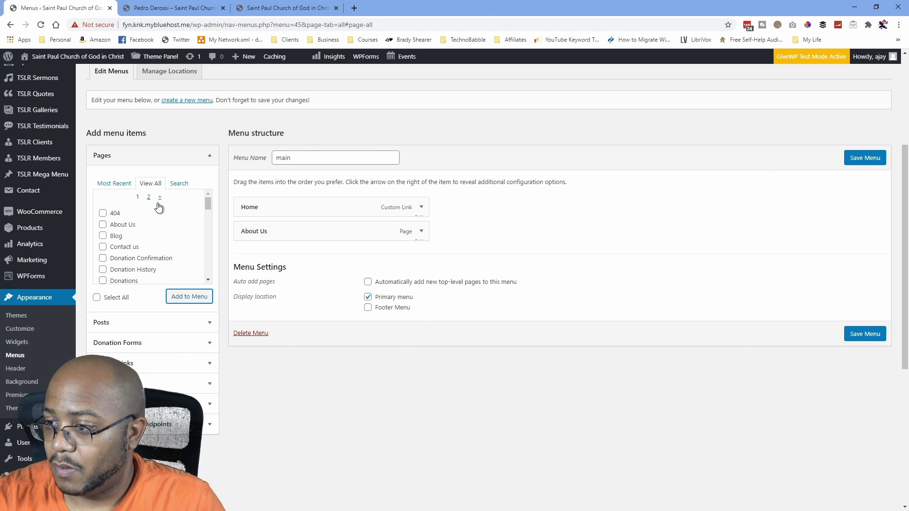
Browse the Pages search and recent lists and the Event Categories View All, Search and Most Used views.
click(179, 184)
click(118, 184)
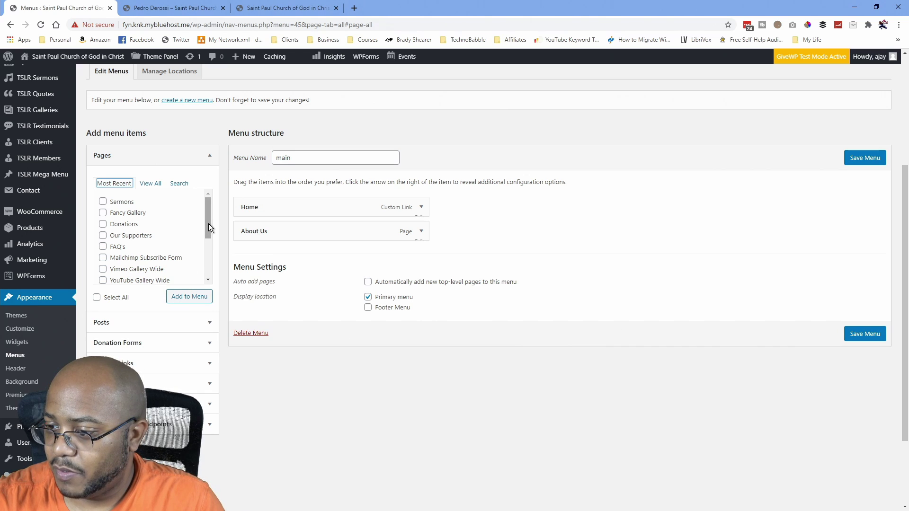
click(206, 404)
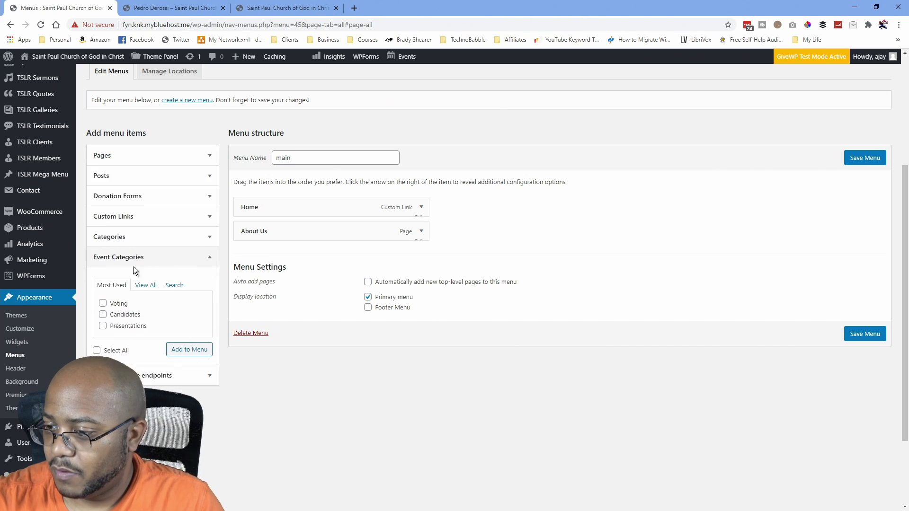
click(151, 286)
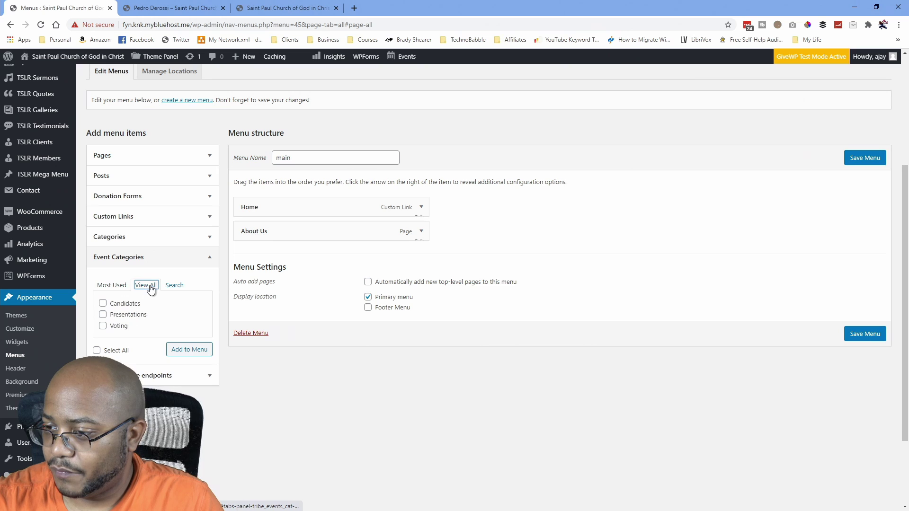
click(173, 286)
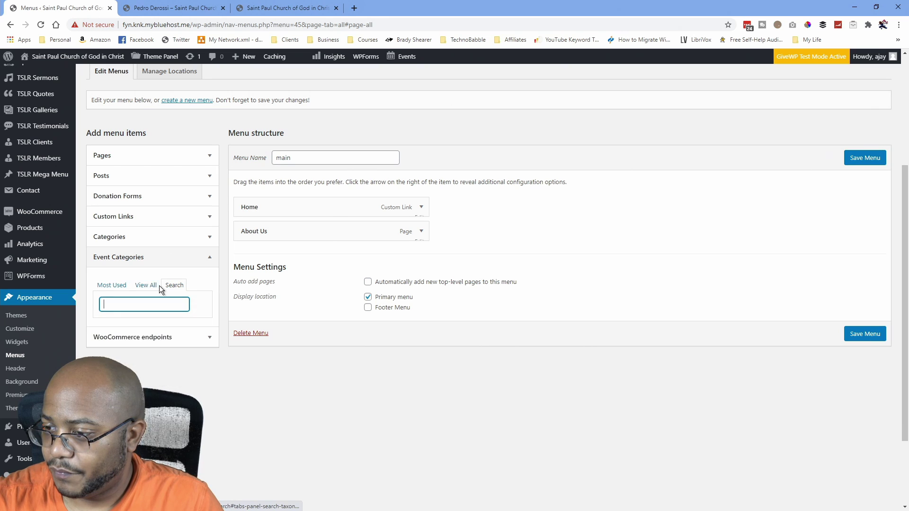
click(112, 286)
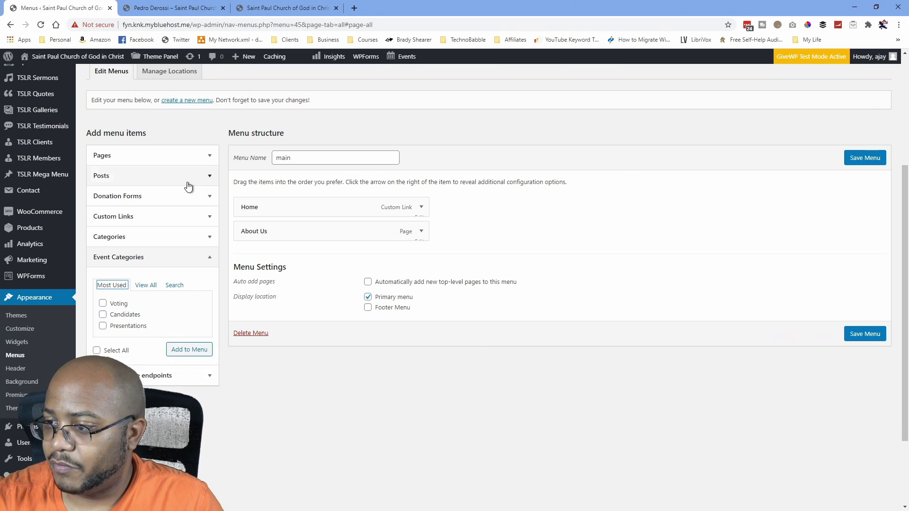
Expand Custom Links and try pasting a URL into the URL field, then undo it.
click(155, 217)
click(156, 260)
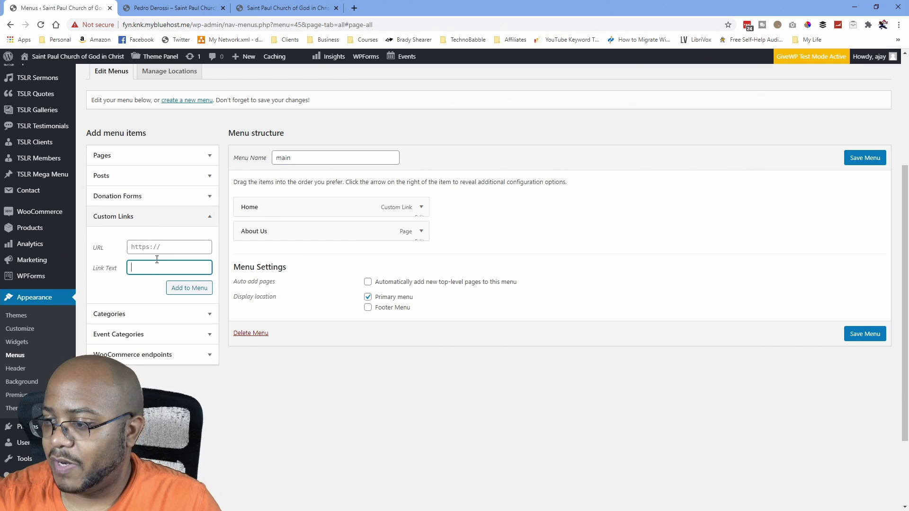
click(191, 249)
key(ctrl+v)
key(ctrl+z)
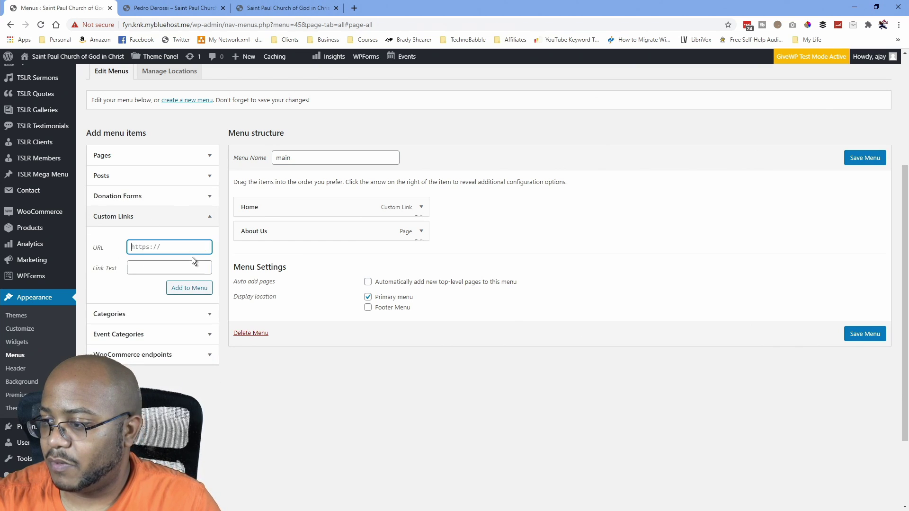
Open the July 2020 events calendar from the site's front page, copy its URL, and return to Menus.
click(292, 8)
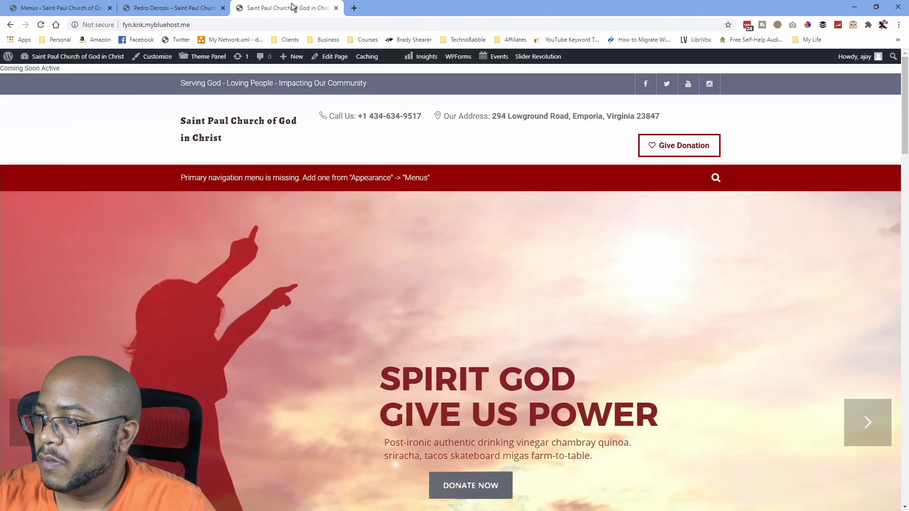
scroll(441, 215, down, 15)
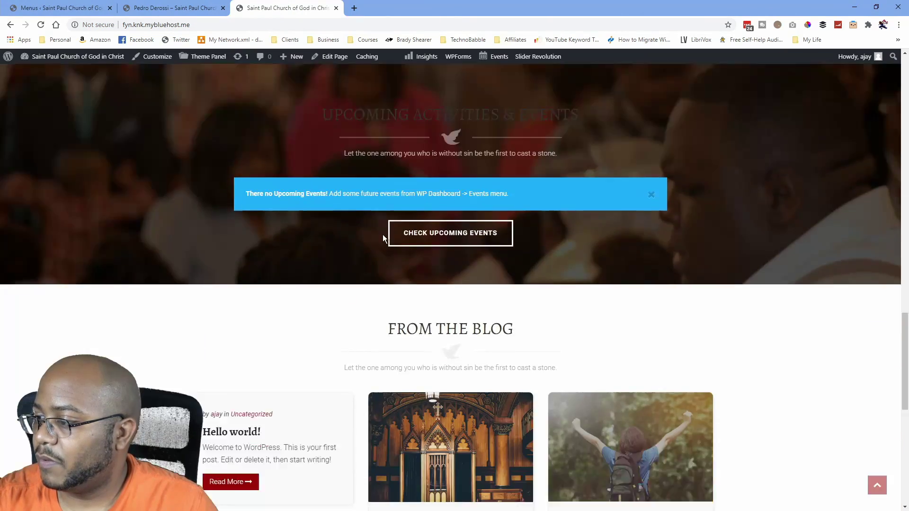
scroll(381, 235, down, 8)
scroll(380, 234, up, 8)
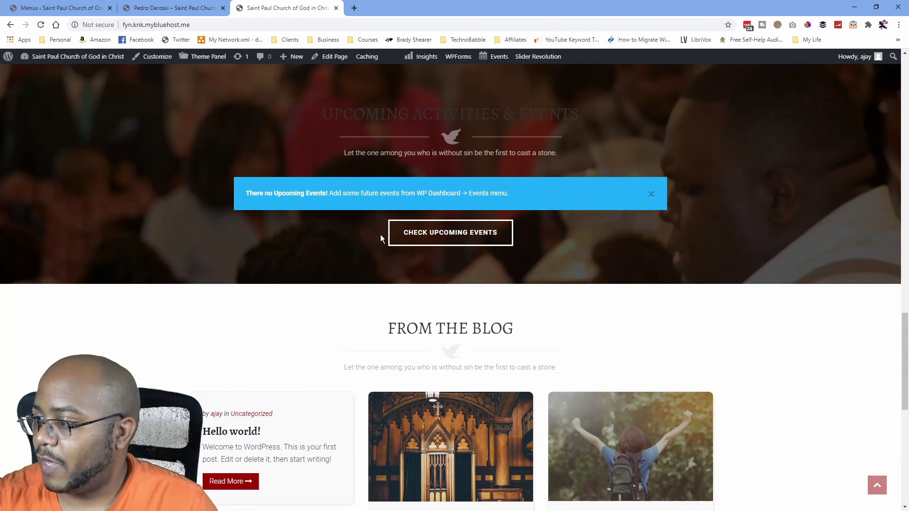
click(449, 237)
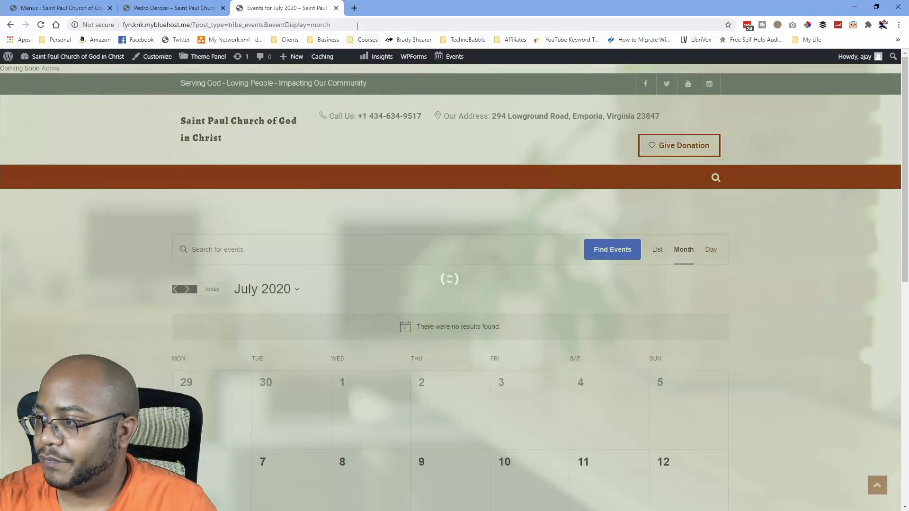
click(357, 25)
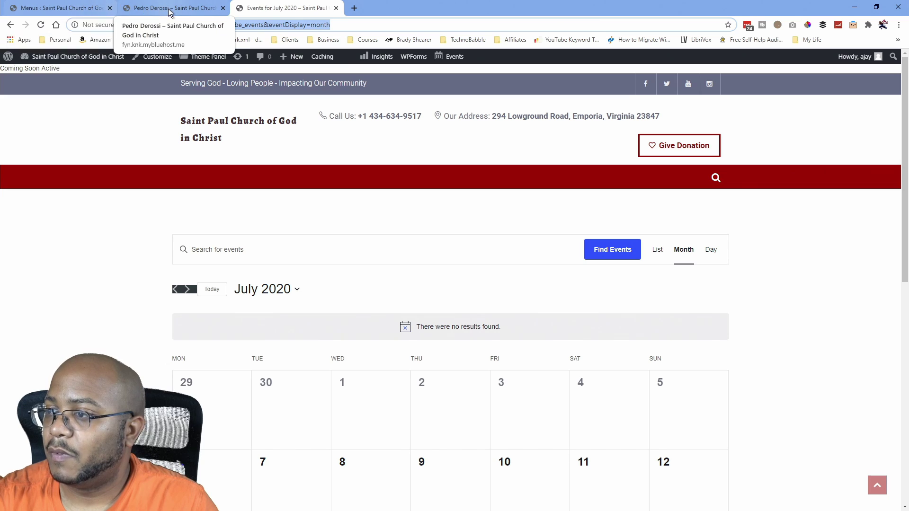
click(69, 9)
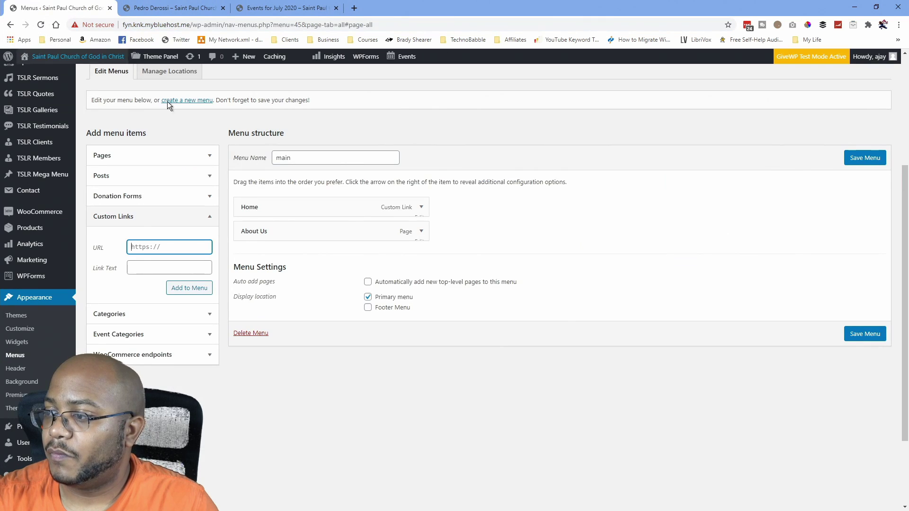
Add a Calendar custom link using the copied events calendar URL to the menu.
key(ctrl+v)
click(170, 268)
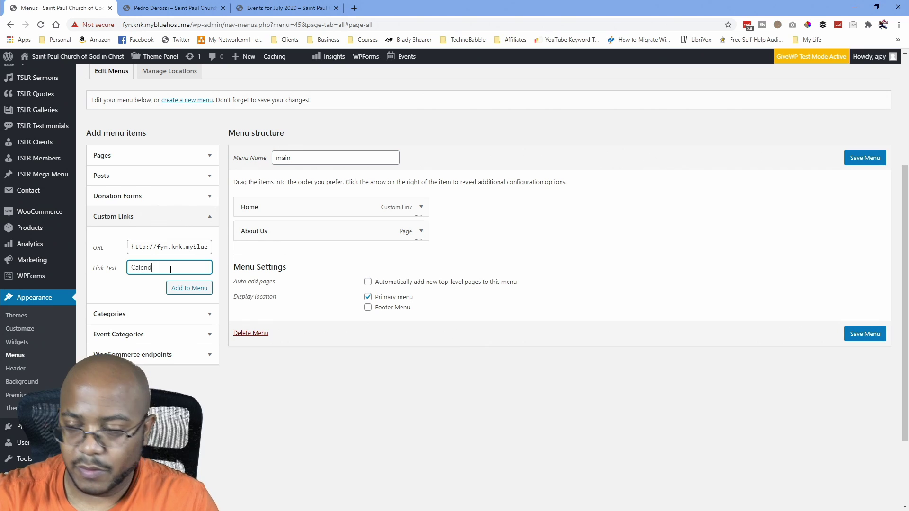
click(185, 290)
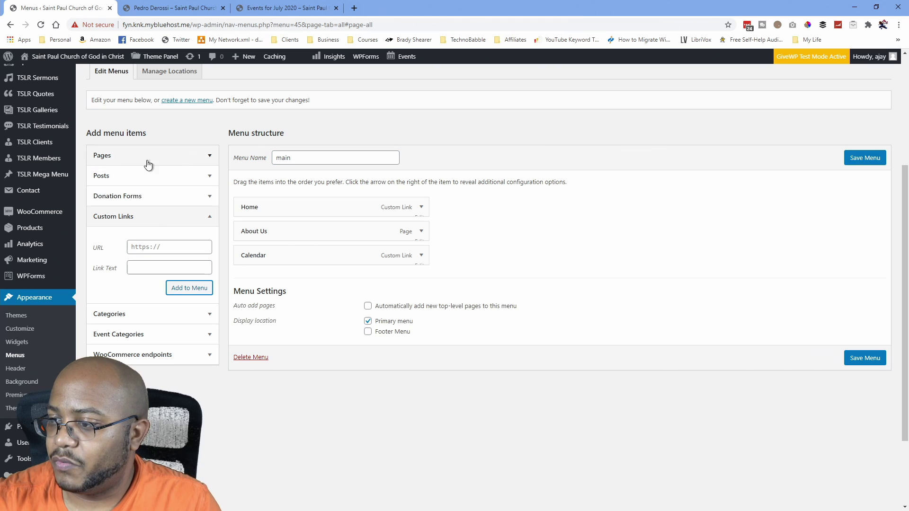
Add the Donations and Contact us pages from the full Pages list to the menu.
click(211, 158)
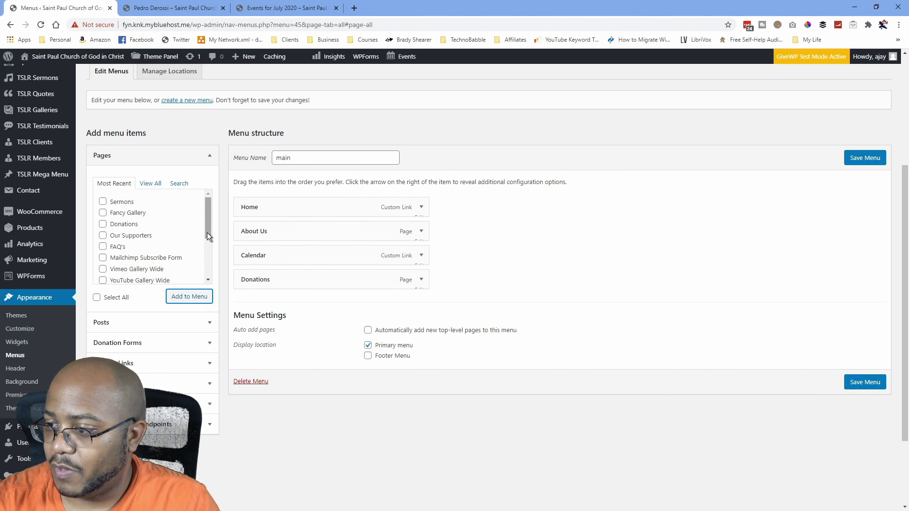
drag(206, 231, 213, 214)
click(151, 184)
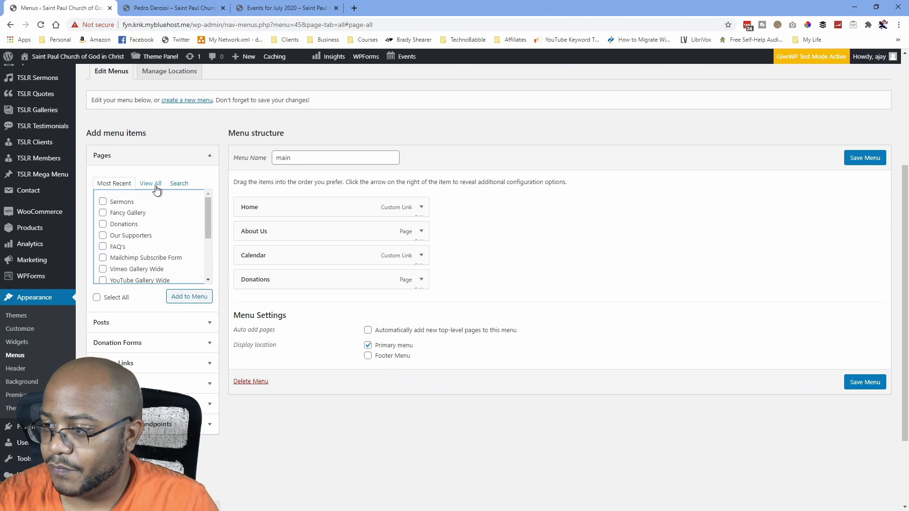
click(105, 249)
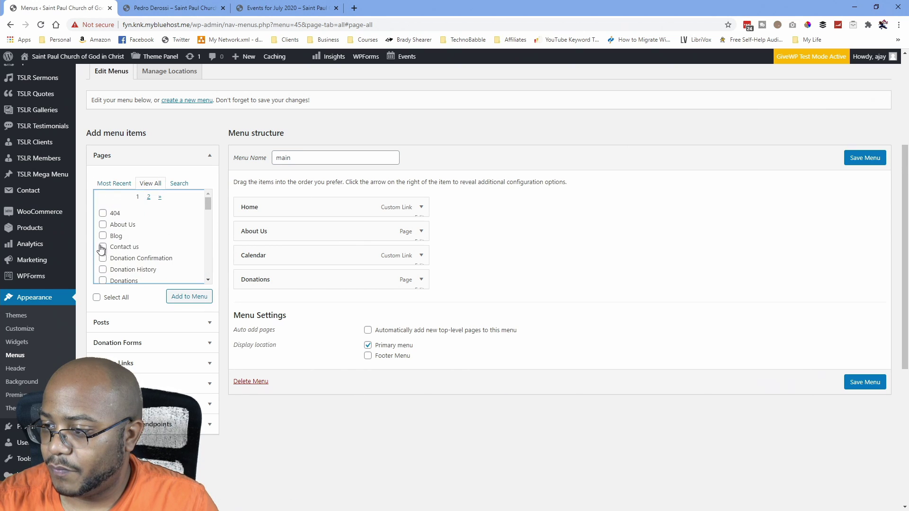
click(187, 297)
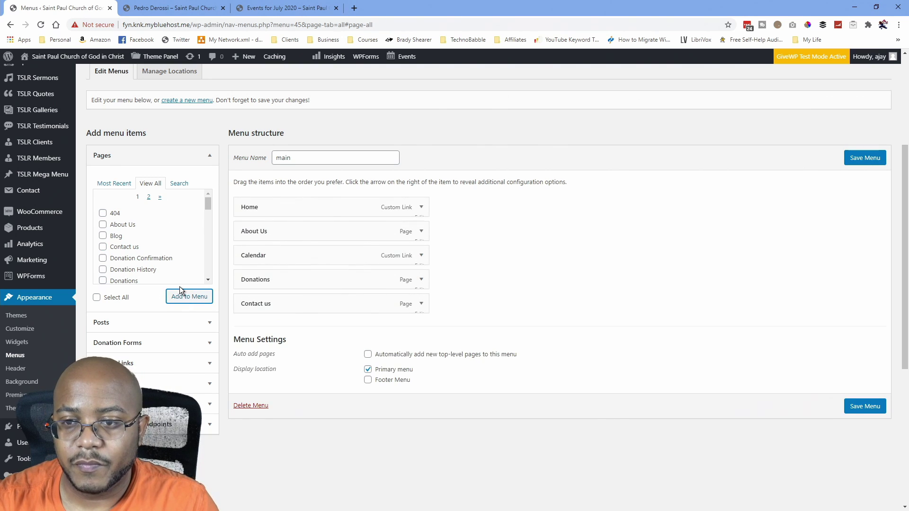
drag(209, 204, 211, 251)
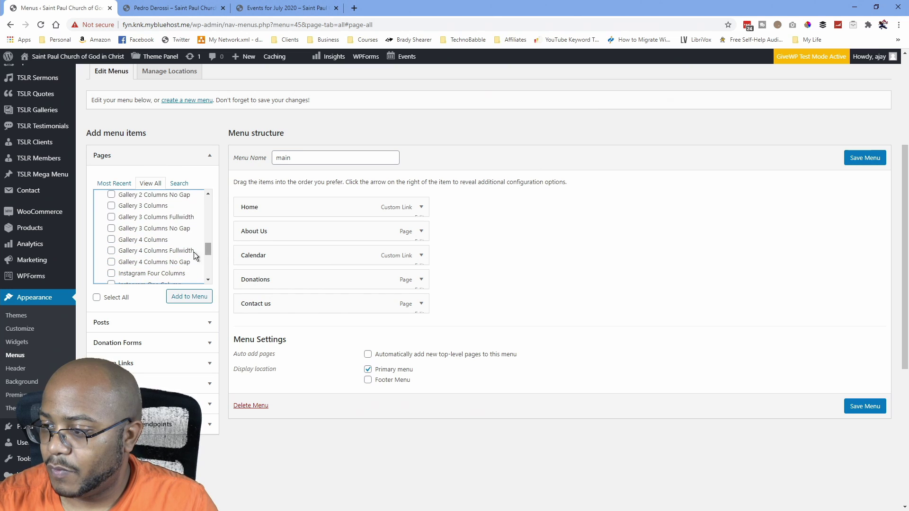
Add Gallery 4 Columns Fullwidth, save the menu, and drag it to third place after About Us.
click(112, 252)
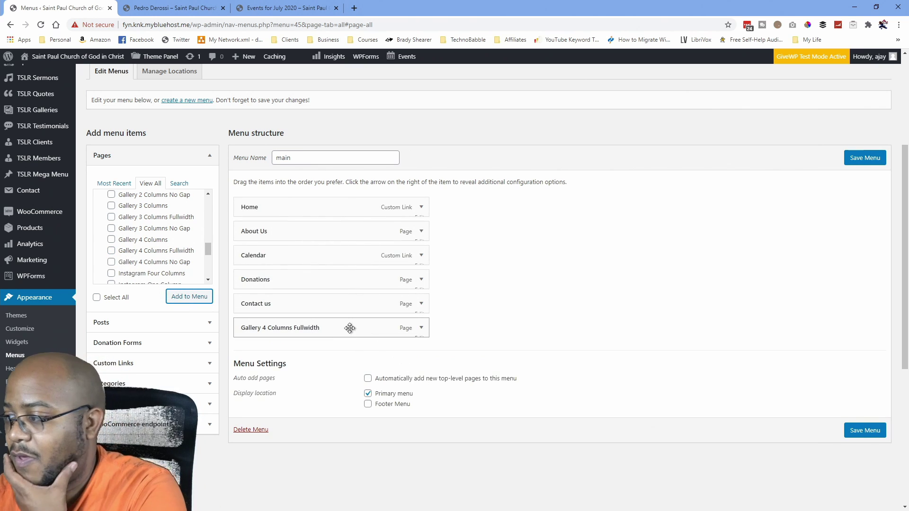
click(870, 158)
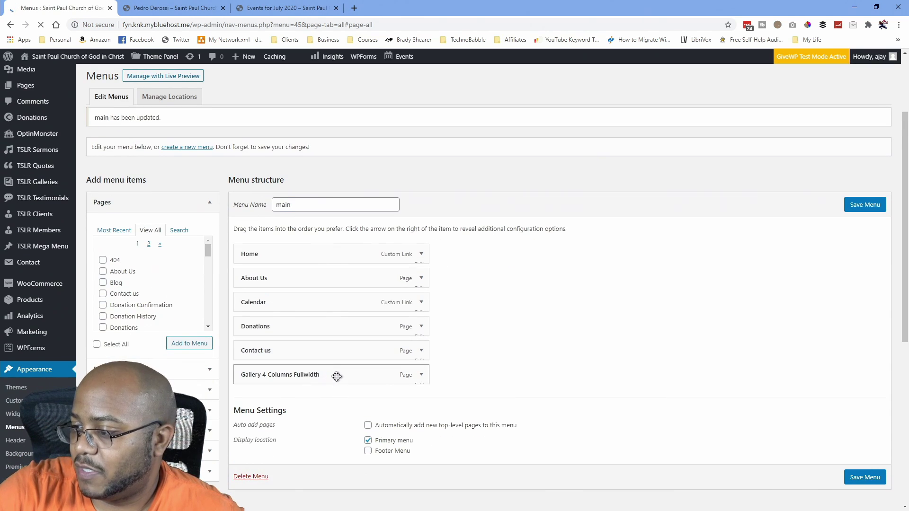
drag(337, 374, 374, 375)
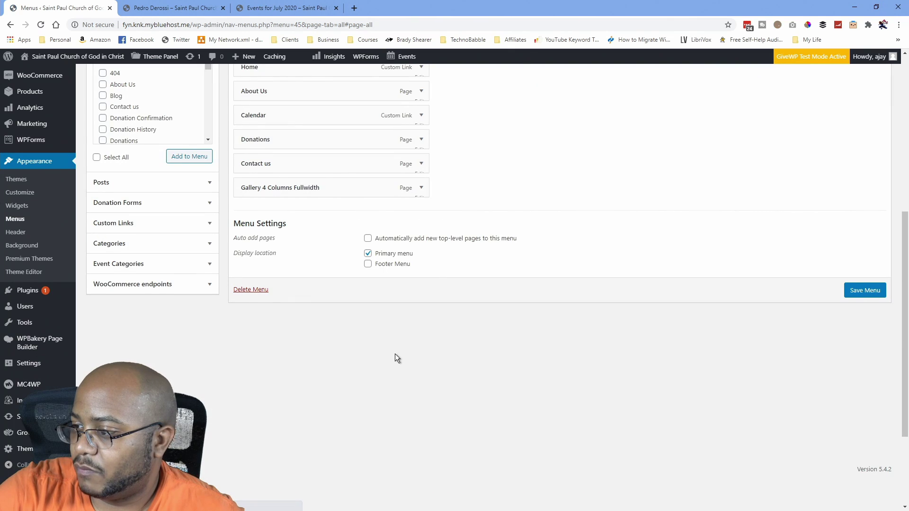
scroll(394, 353, up, 3)
drag(339, 328, 284, 260)
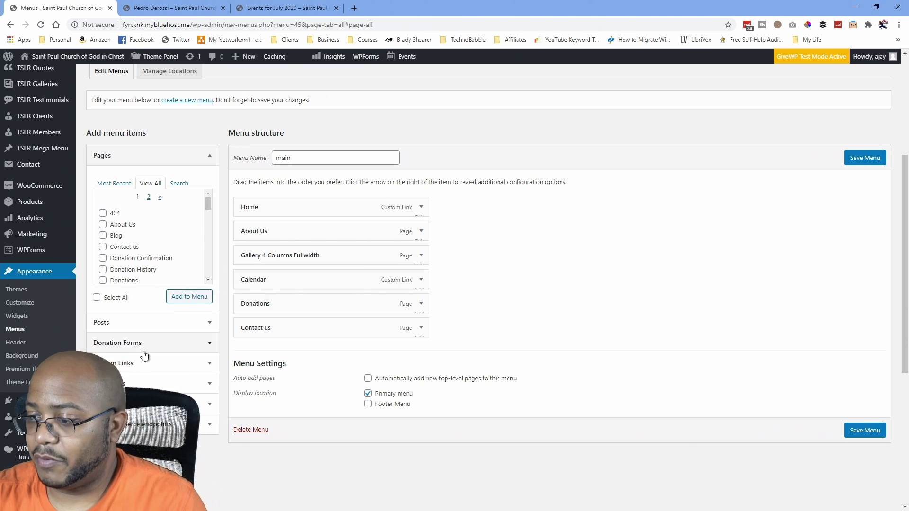
Add a Media custom link with URL # and move it above the Gallery item.
click(189, 363)
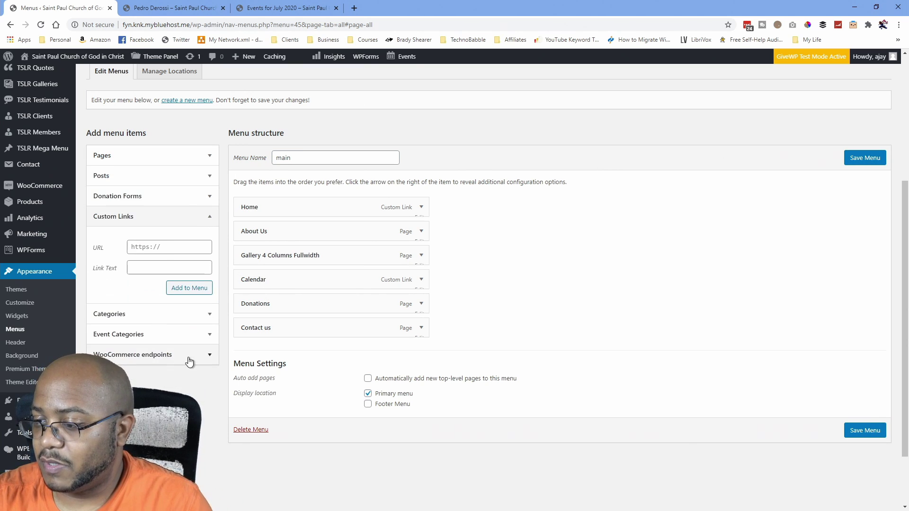
click(174, 247)
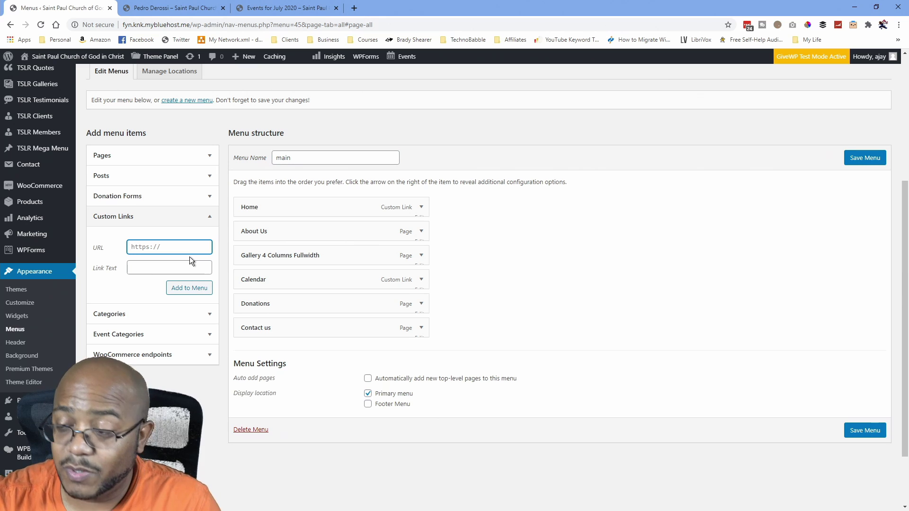
text(#)
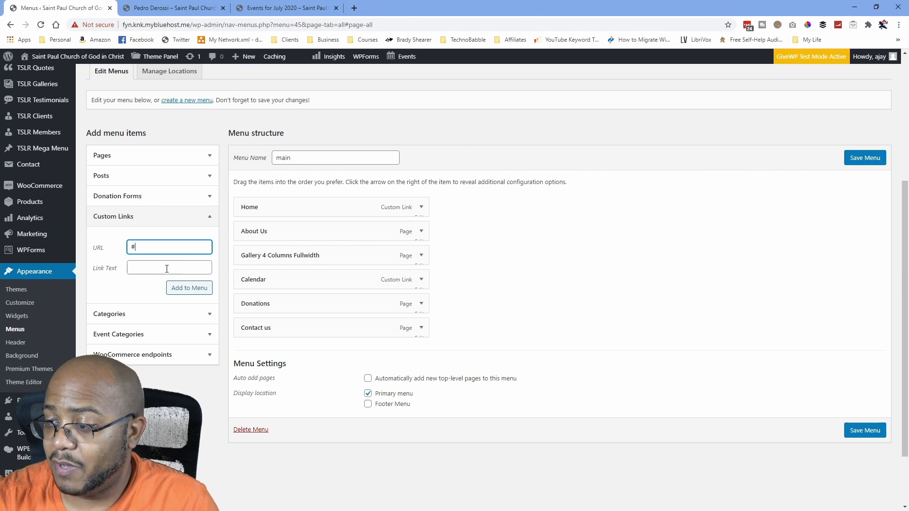
click(166, 268)
text(Media)
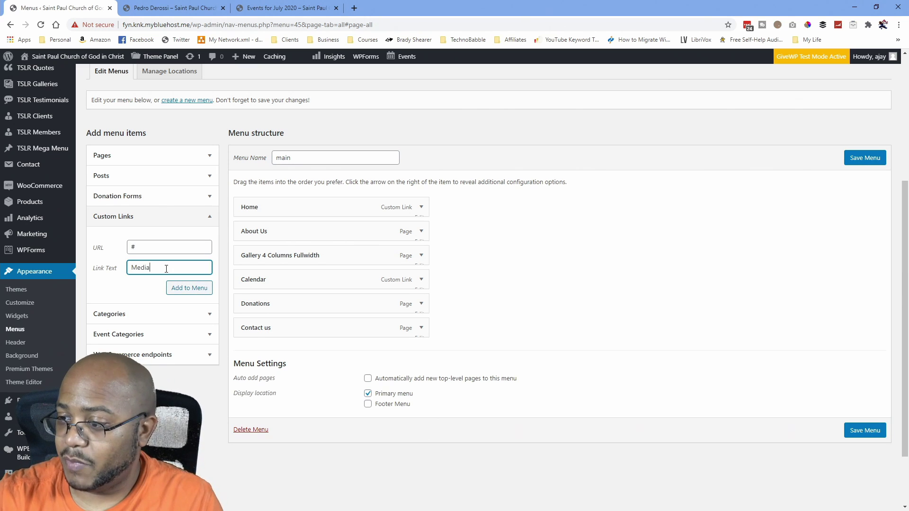
click(189, 289)
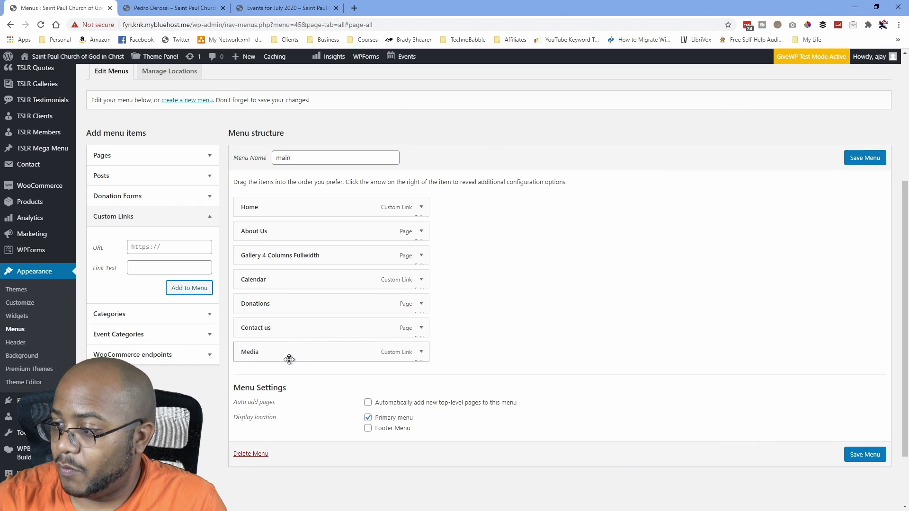
drag(287, 355, 278, 274)
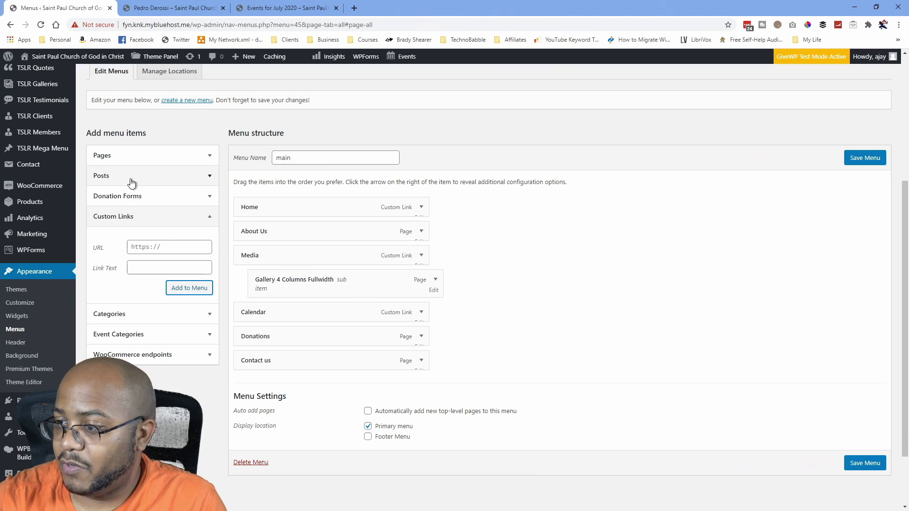
Add the Sermons page, nest it under Media below the gallery page, and save the menu.
click(132, 157)
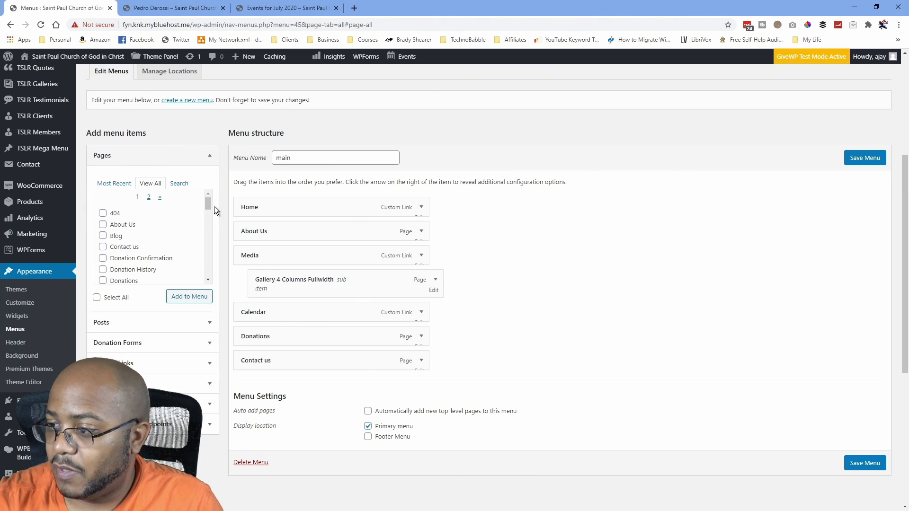
drag(209, 207, 206, 271)
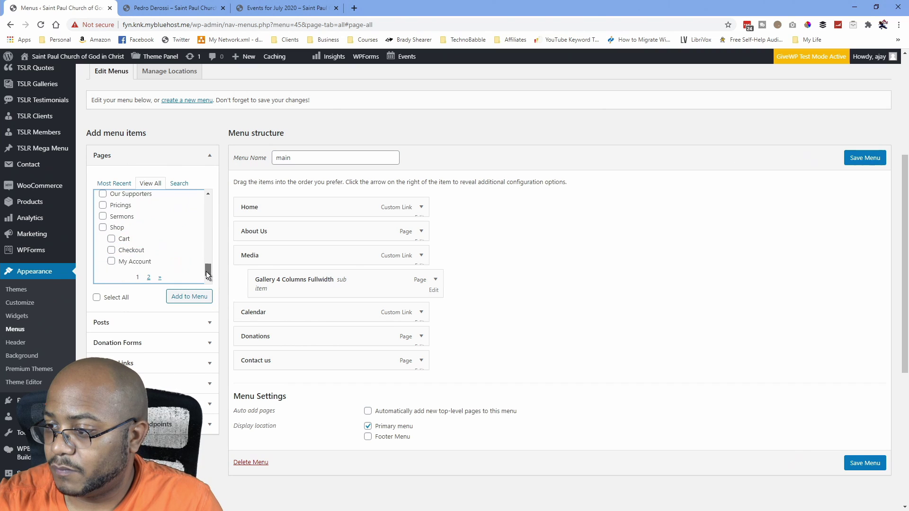
click(102, 217)
click(180, 298)
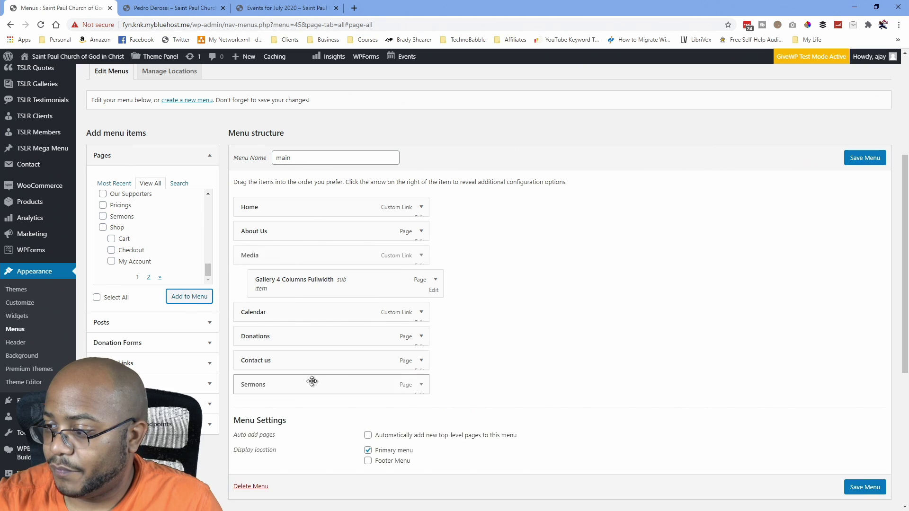
drag(290, 385, 306, 310)
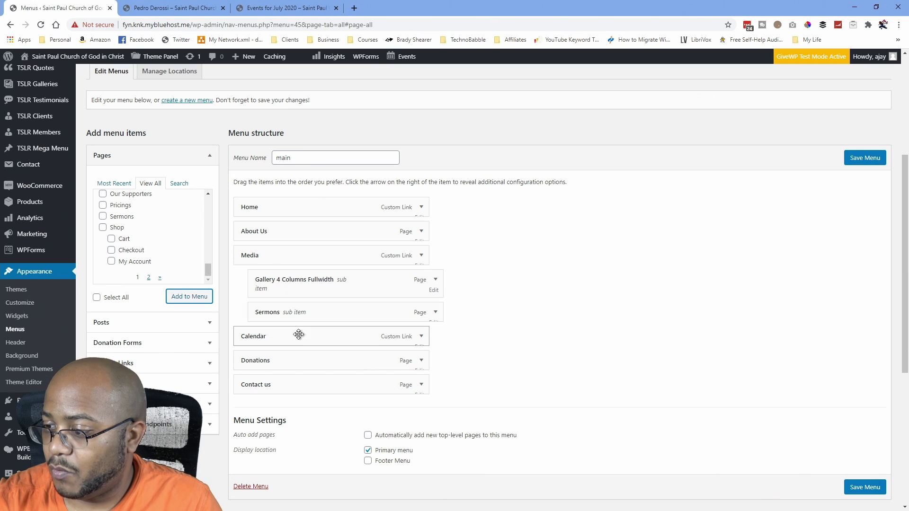
click(865, 487)
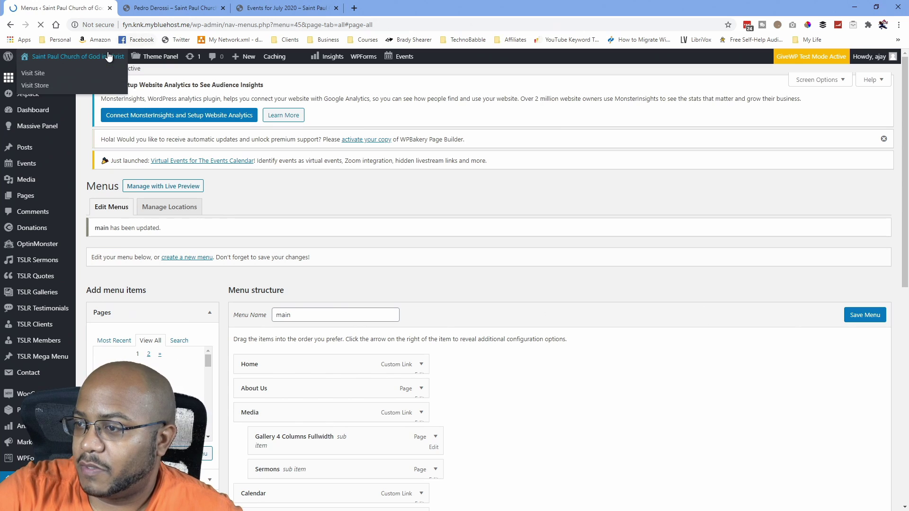
Visit the live site and scroll down through the homepage sections.
mouse_move(78, 68)
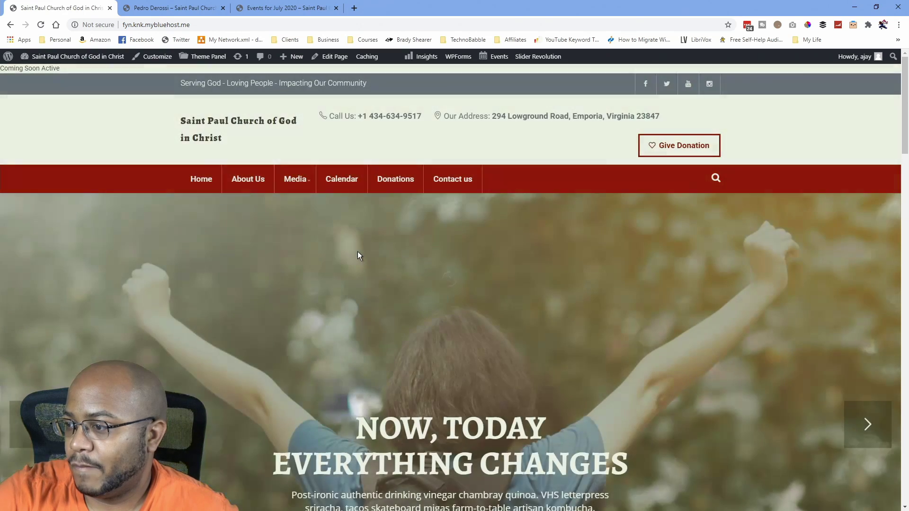
mouse_move(296, 184)
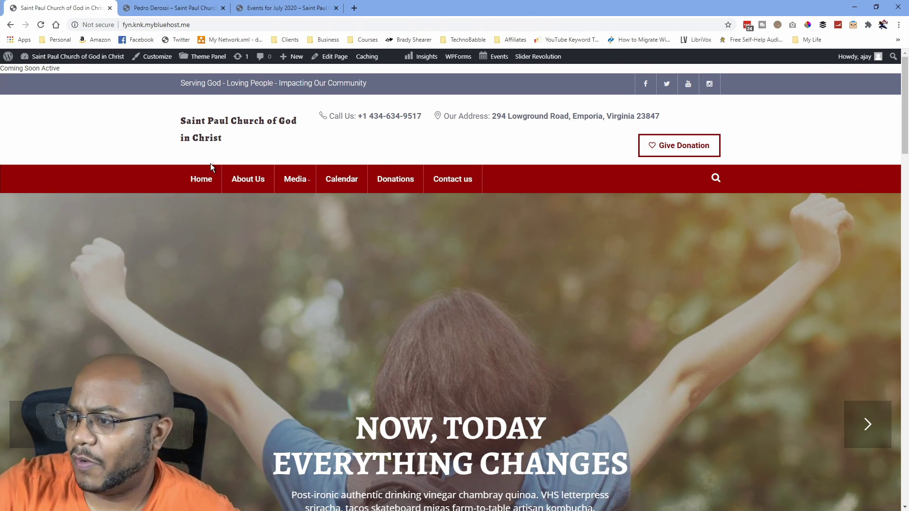
scroll(272, 170, down, 2)
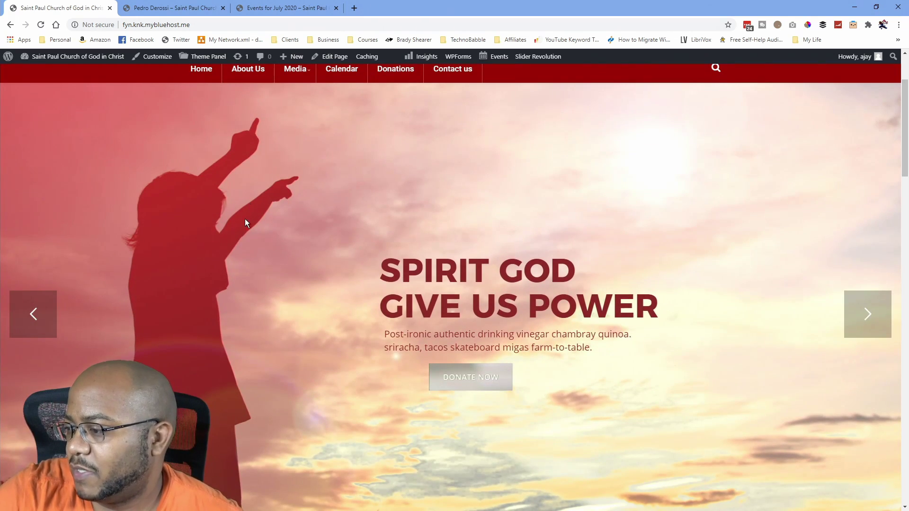
scroll(360, 218, down, 2)
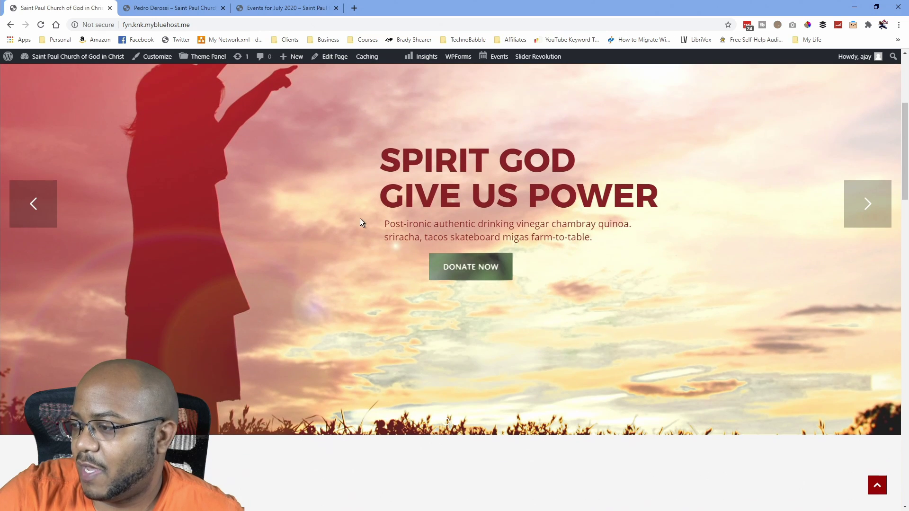
scroll(331, 259, down, 4)
scroll(312, 236, down, 4)
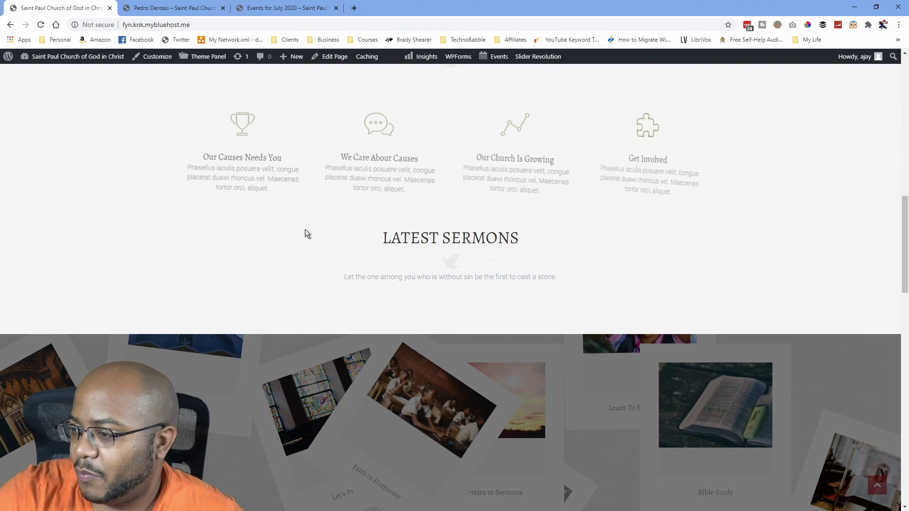
scroll(371, 302, down, 4)
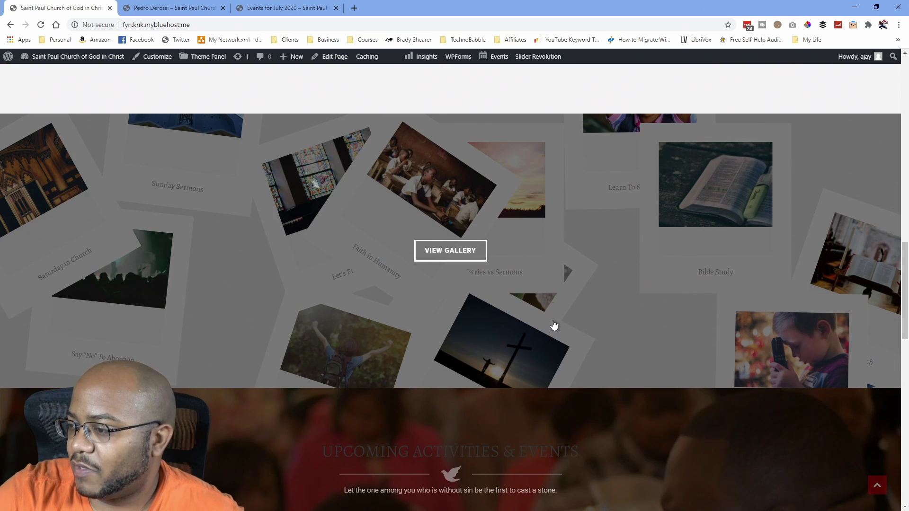
scroll(554, 325, down, 4)
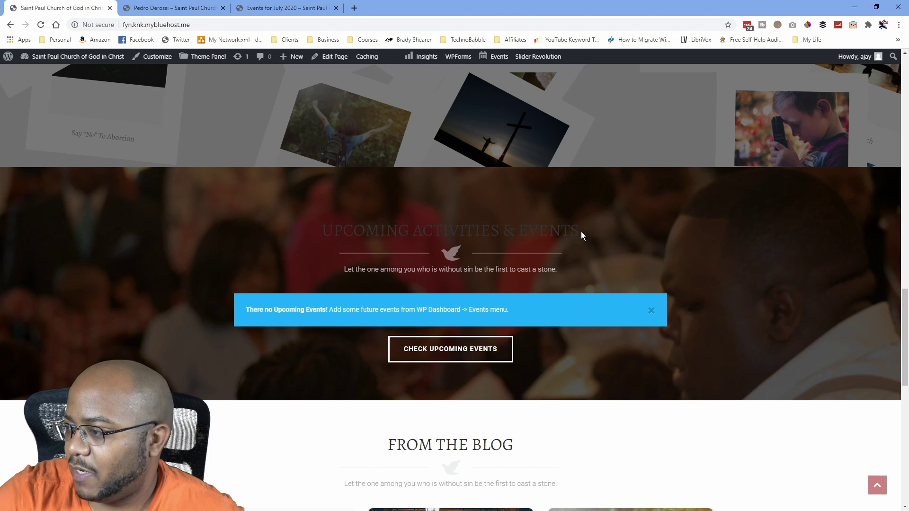
Select the UPCOMING ACTIVITIES & EVENTS heading, then keep scrolling the homepage and back up.
drag(581, 231, 321, 231)
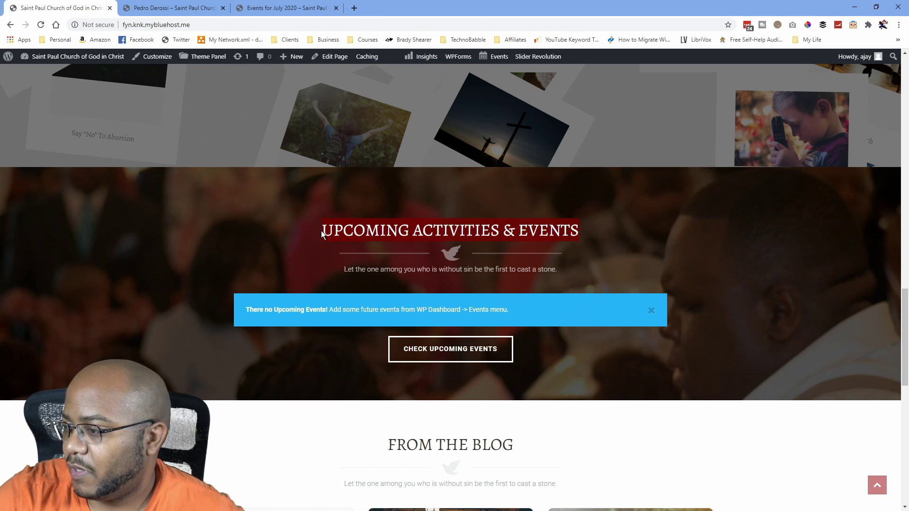
scroll(336, 271, up, 8)
scroll(381, 280, down, 3)
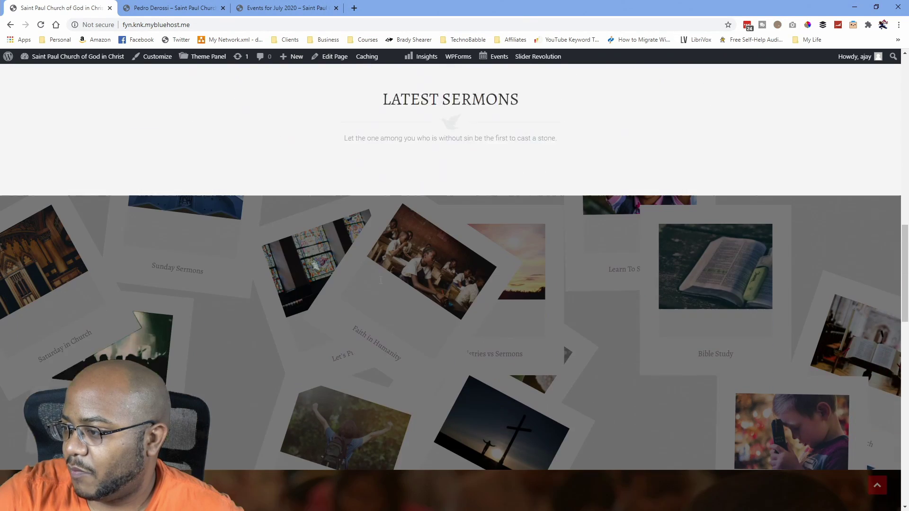
scroll(381, 280, down, 8)
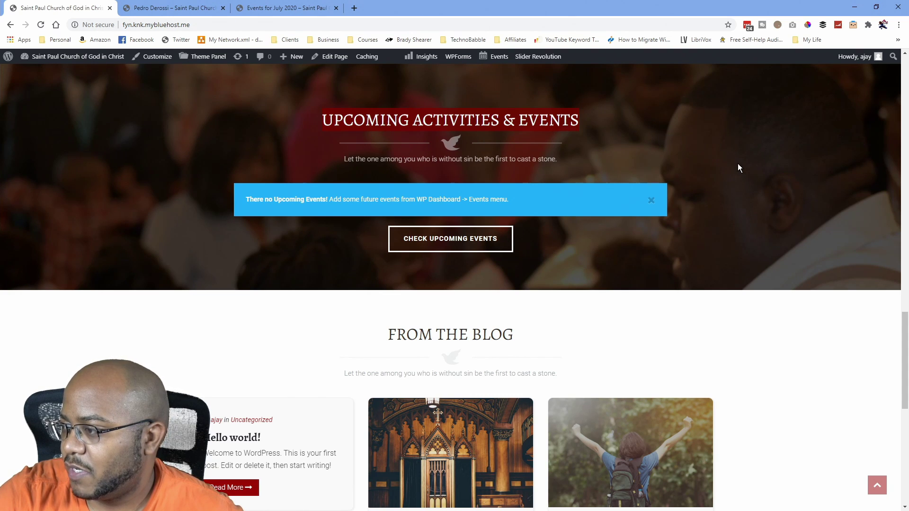
click(750, 318)
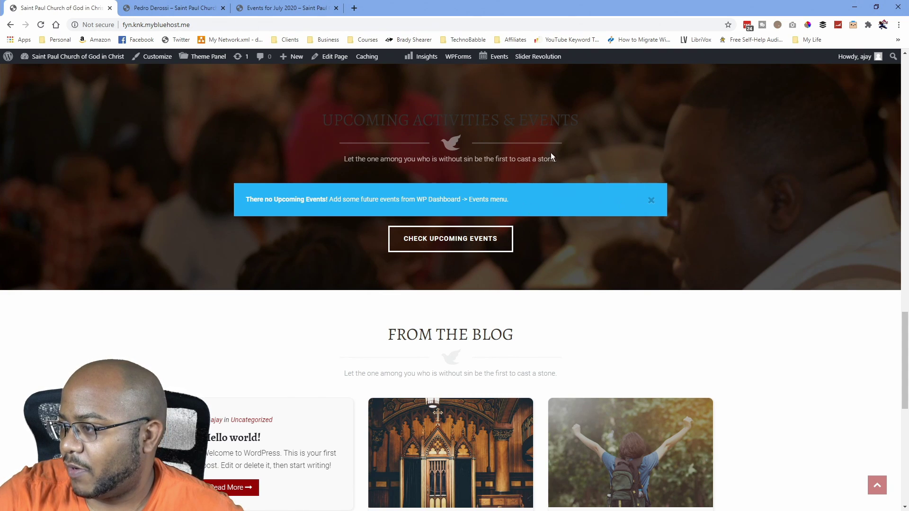
scroll(562, 290, down, 4)
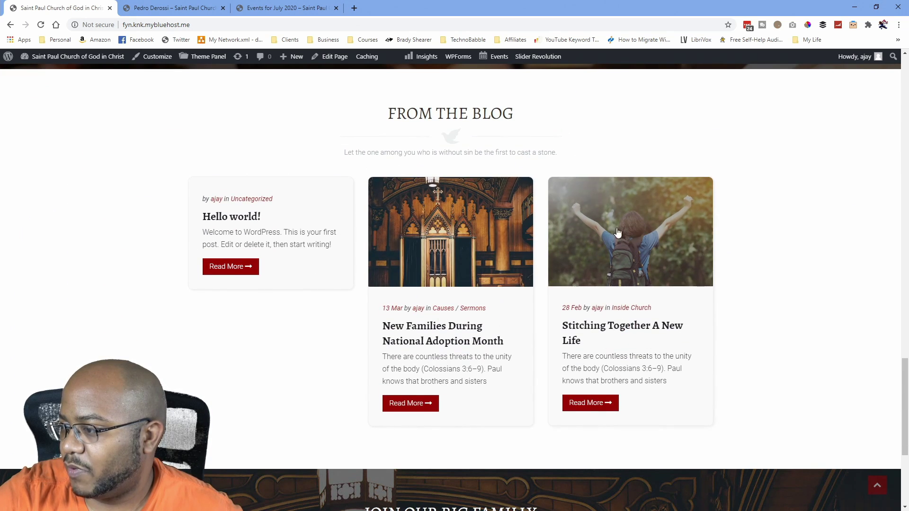
scroll(553, 340, down, 2)
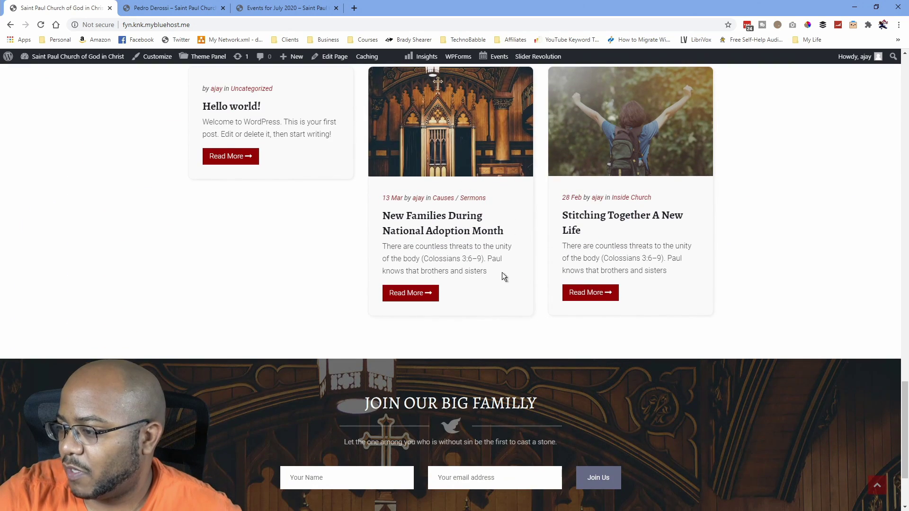
scroll(502, 277, down, 2)
scroll(436, 300, up, 20)
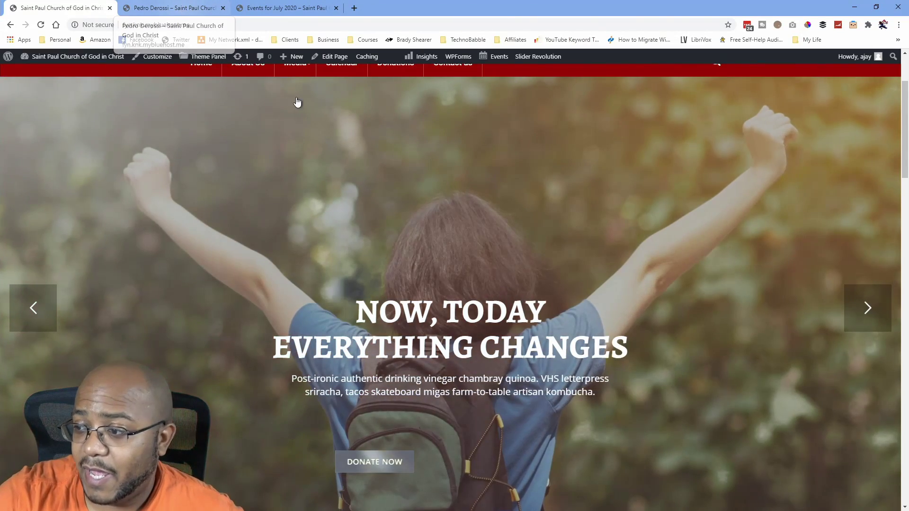
scroll(298, 102, up, 2)
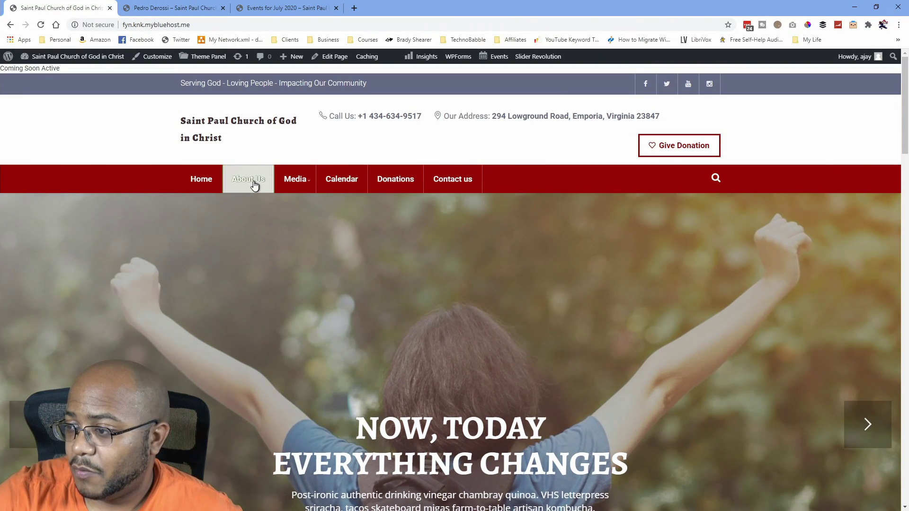
Open the site's About Us page, "Few Words About Us", and scroll through its content.
click(254, 185)
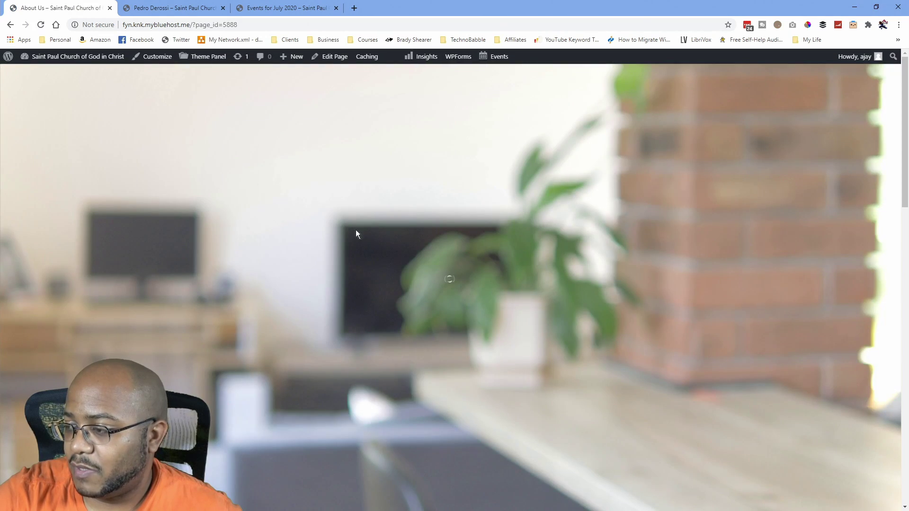
scroll(354, 273, down, 6)
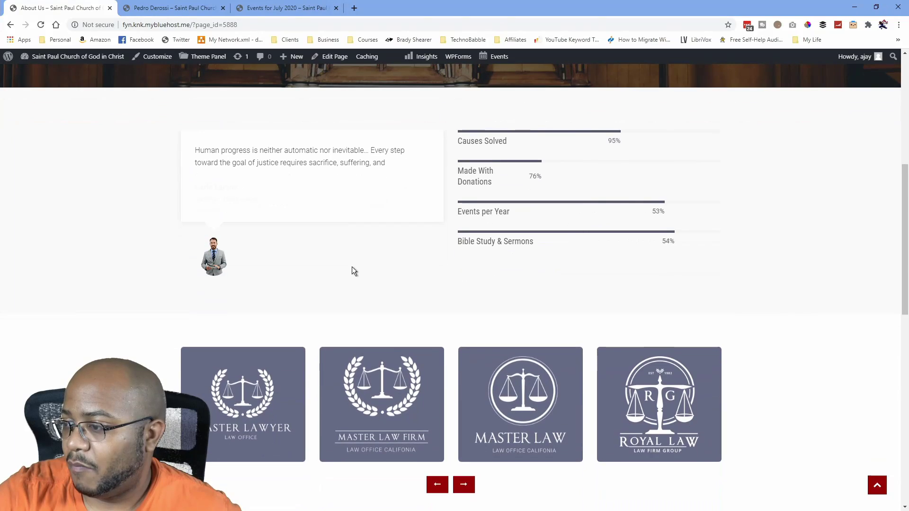
scroll(348, 263, down, 7)
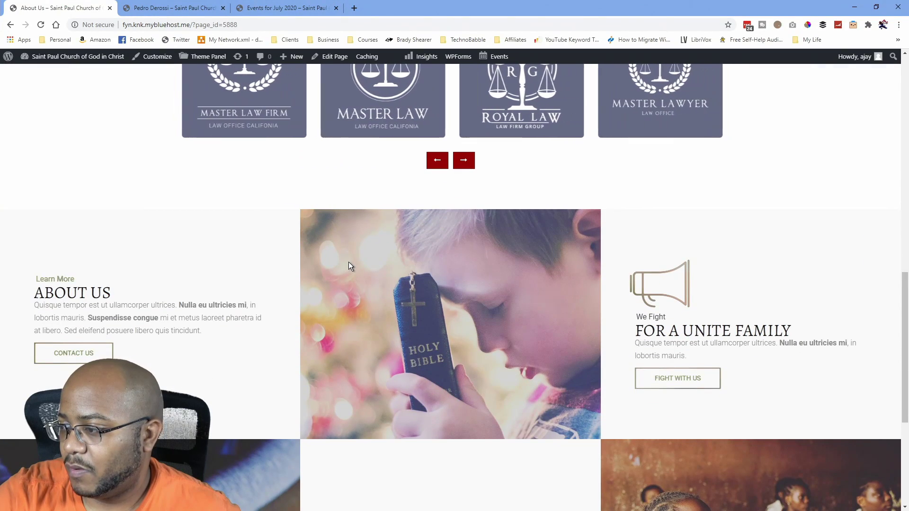
scroll(348, 261, down, 5)
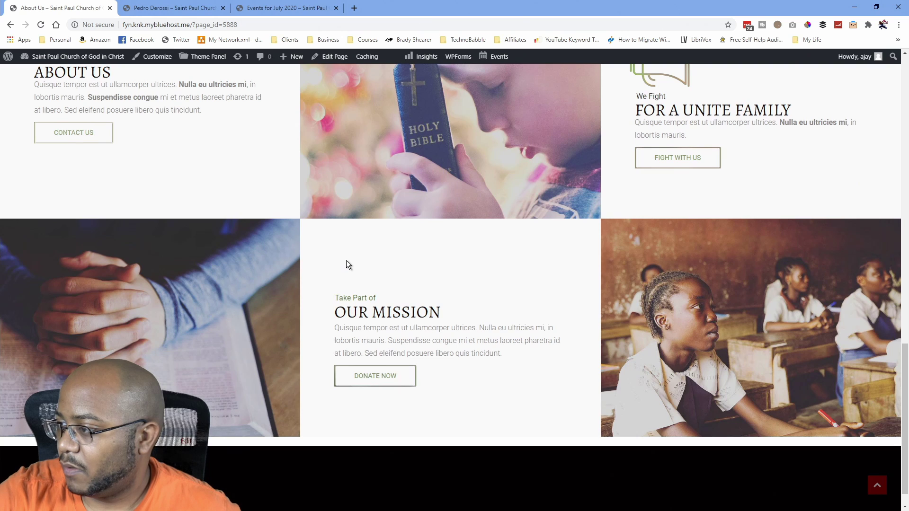
scroll(346, 260, up, 9)
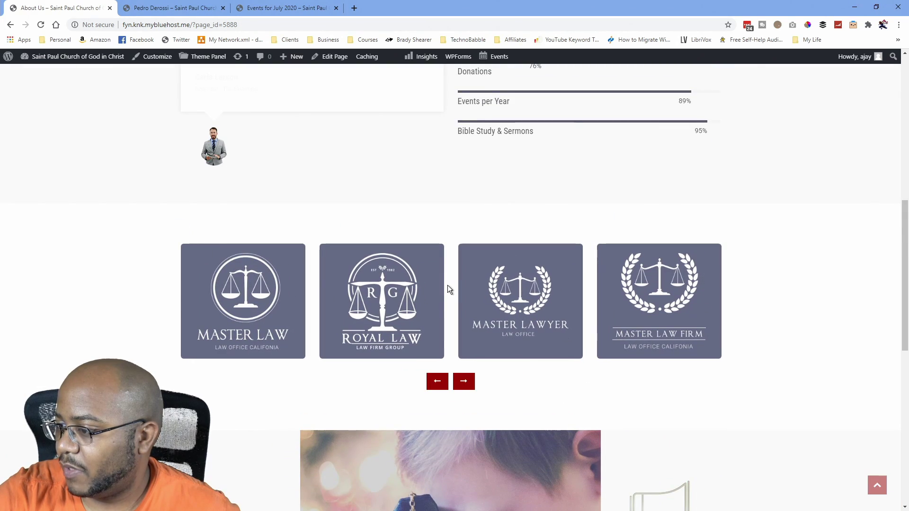
scroll(447, 285, up, 9)
scroll(447, 284, down, 6)
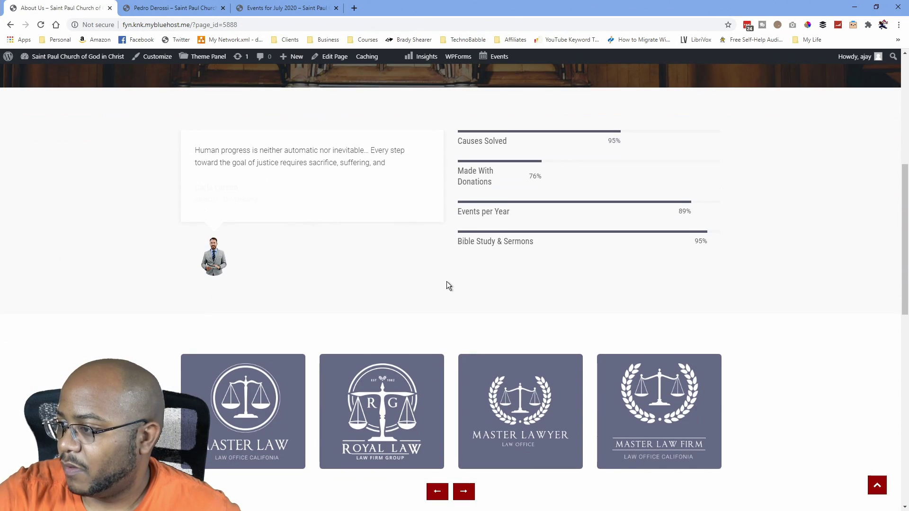
scroll(447, 279, up, 7)
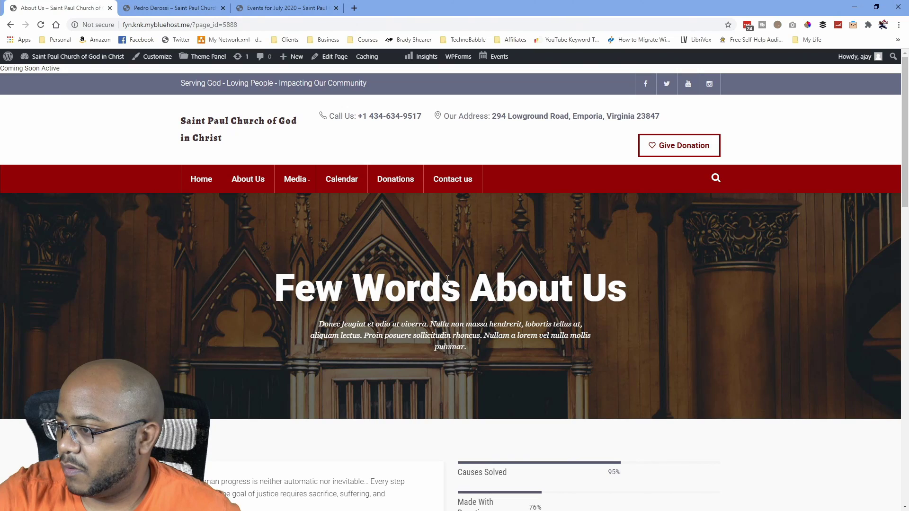
Finish reviewing About Us, then go to the admin Dashboard from the site name menu.
scroll(446, 279, down, 11)
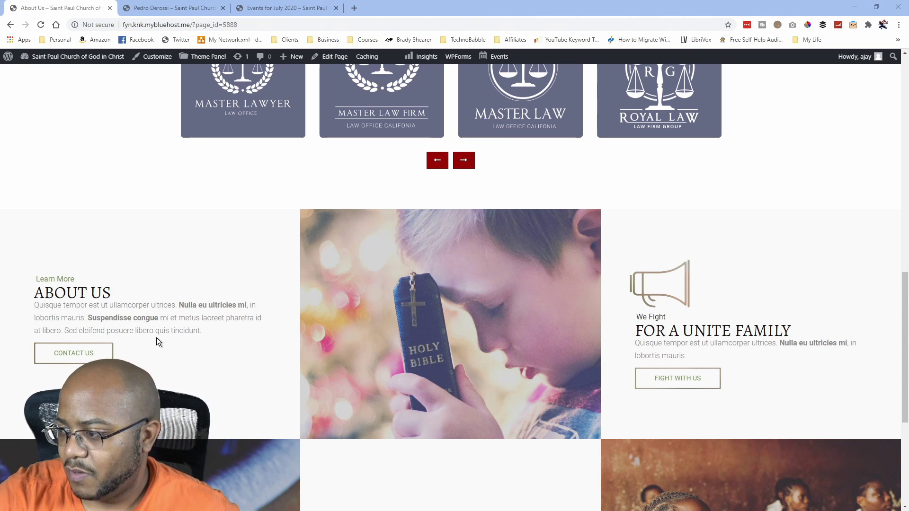
scroll(156, 337, down, 5)
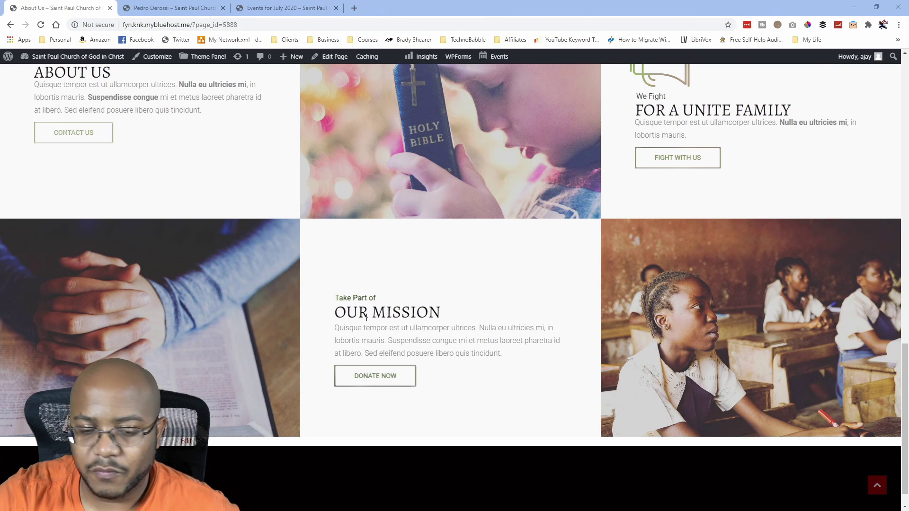
scroll(367, 319, down, 1)
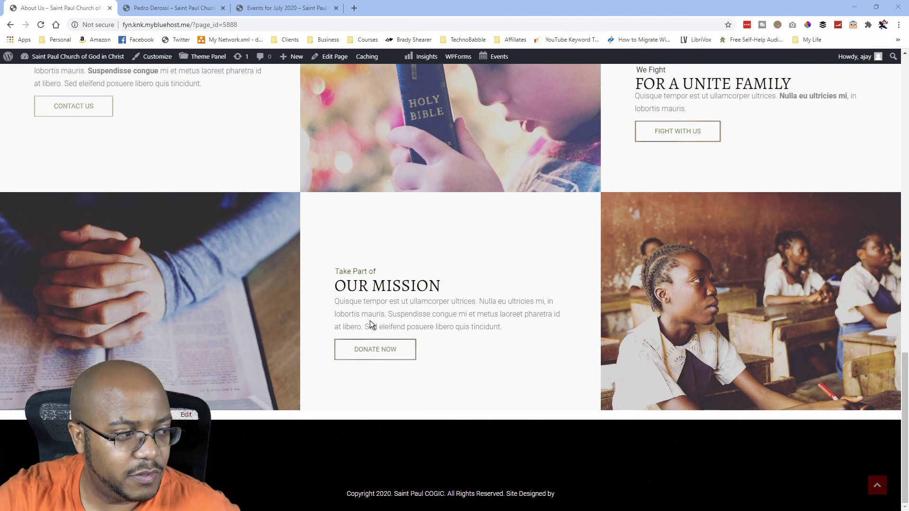
scroll(414, 330, up, 3)
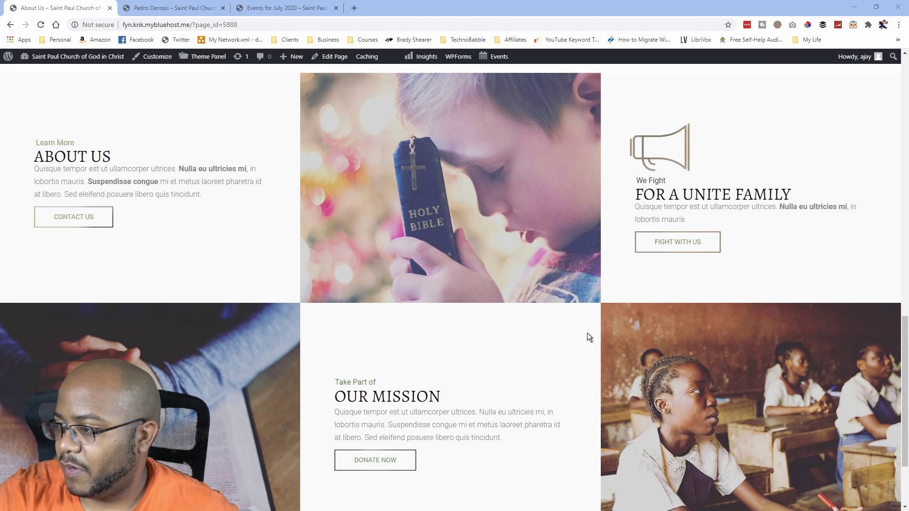
scroll(439, 278, up, 15)
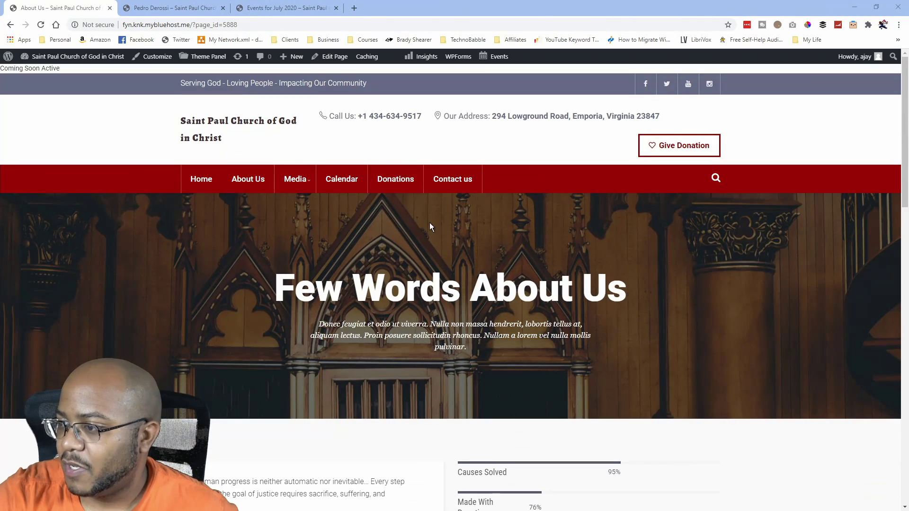
mouse_move(73, 61)
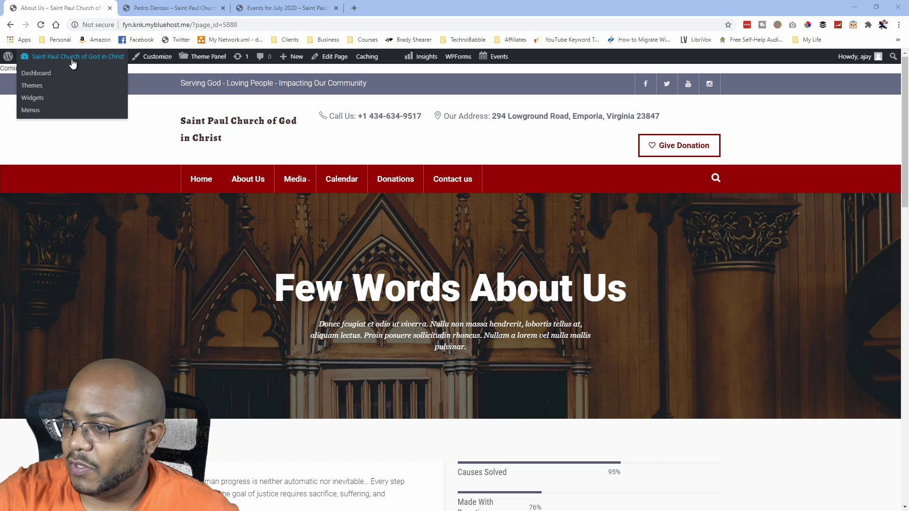
click(39, 78)
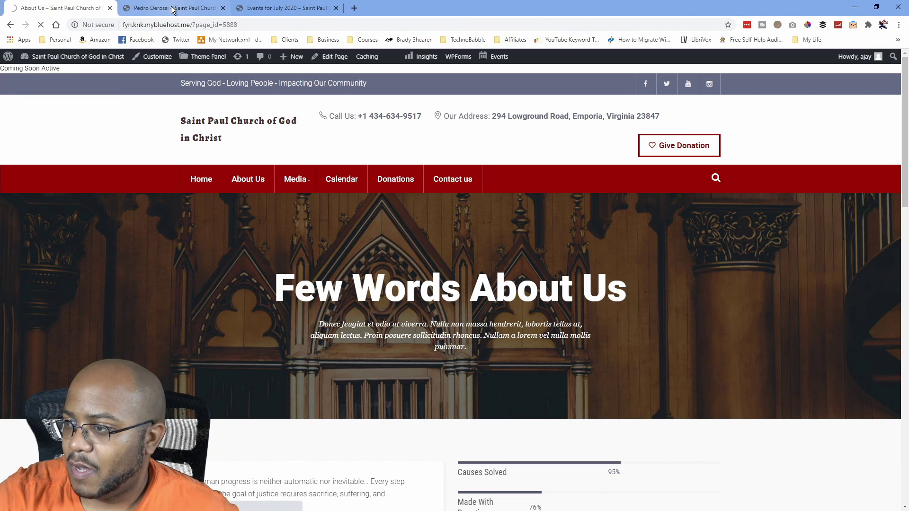
Open the placeholder team member for editing and retype its title with the pastor's full name.
click(133, 10)
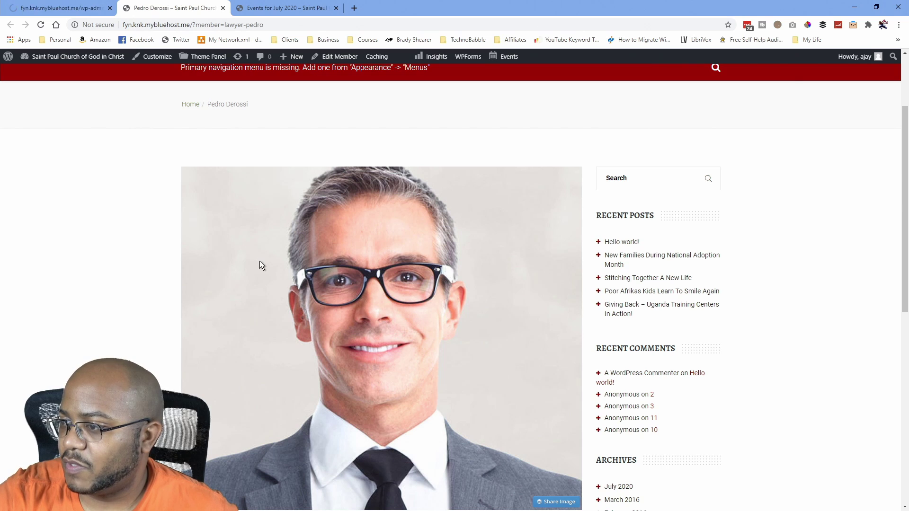
scroll(259, 260, down, 10)
scroll(335, 269, up, 12)
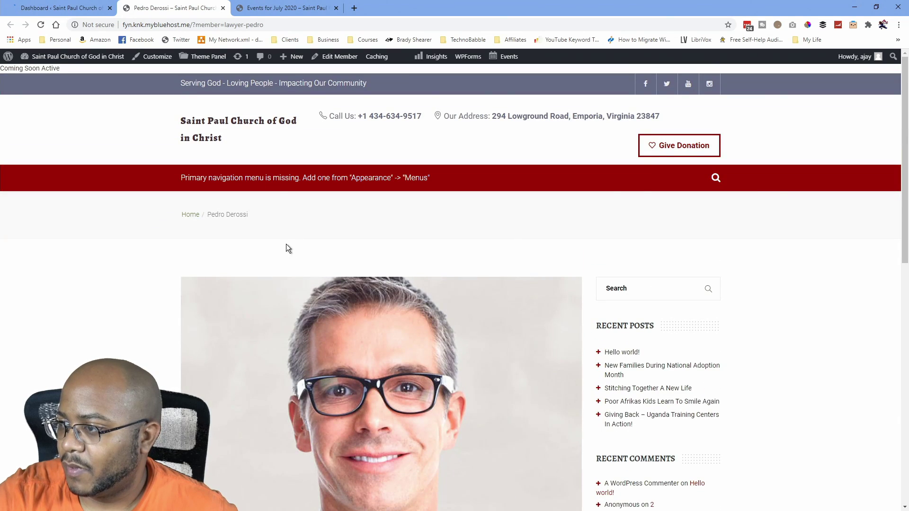
click(334, 58)
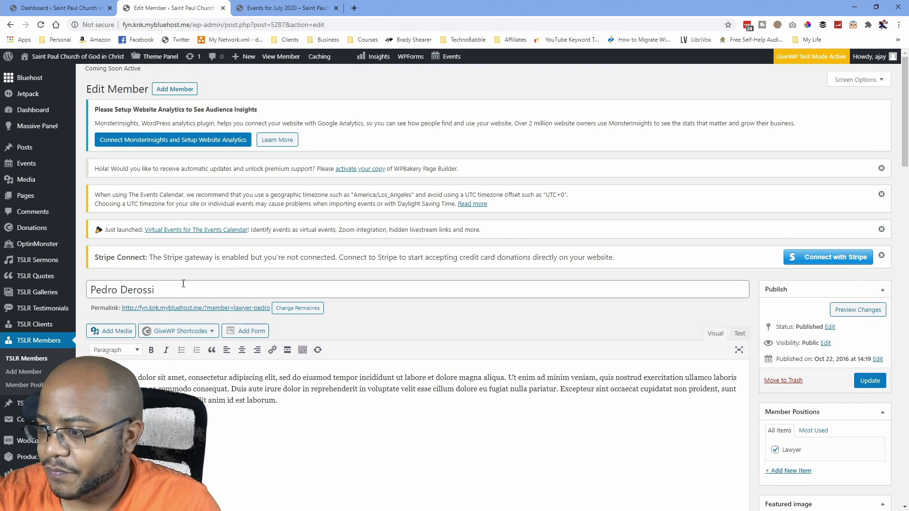
drag(183, 290, 85, 293)
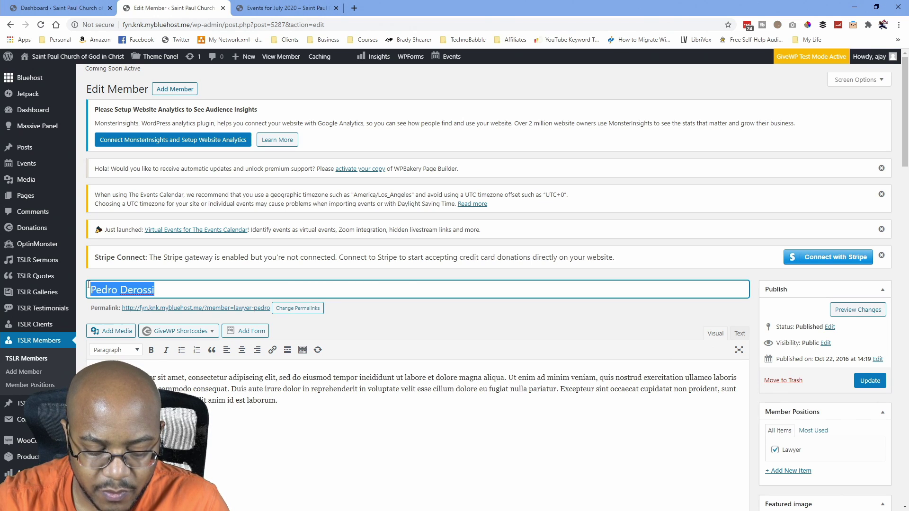
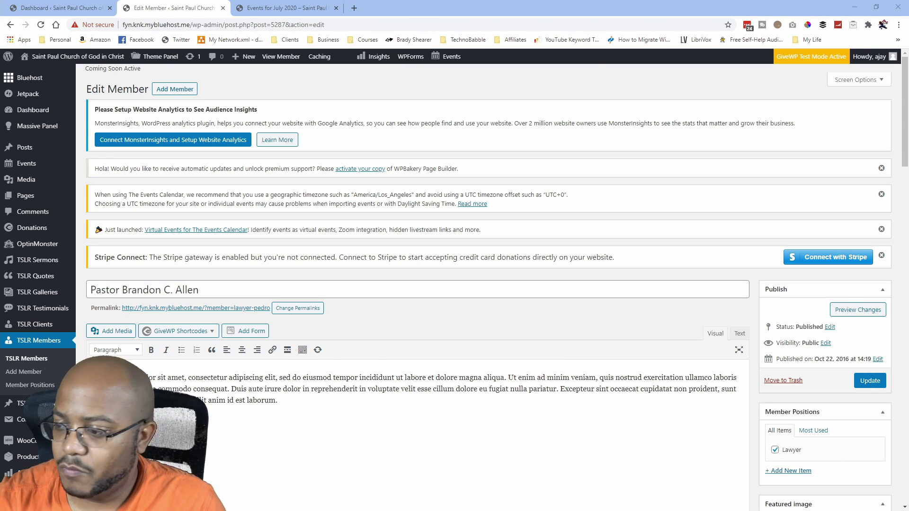
Replace the lorem ipsum body with the pastor's pasted biography, removing the extra blank line.
click(290, 438)
key(ctrl+a)
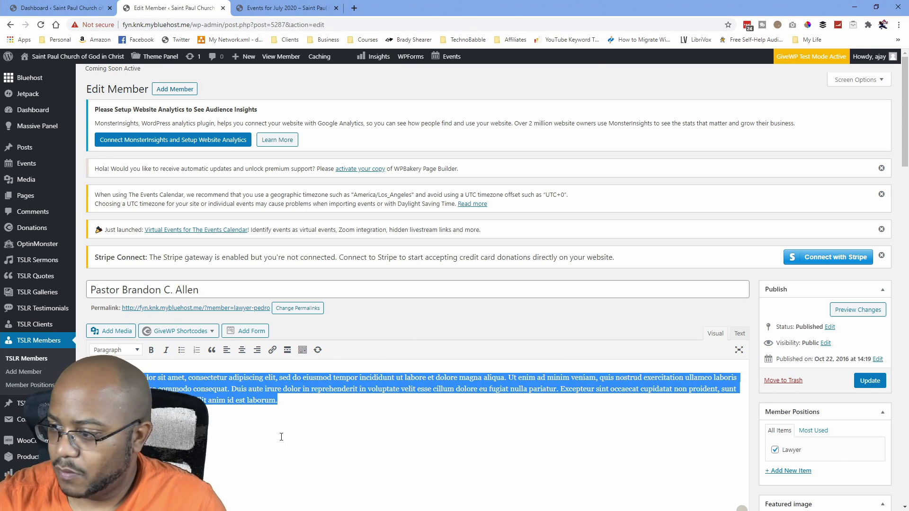
key(ctrl+v)
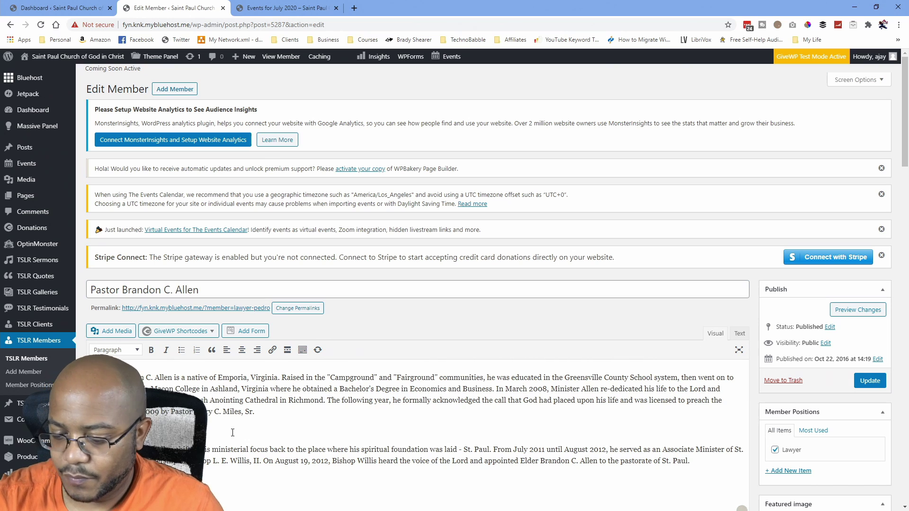
key(BackSpace)
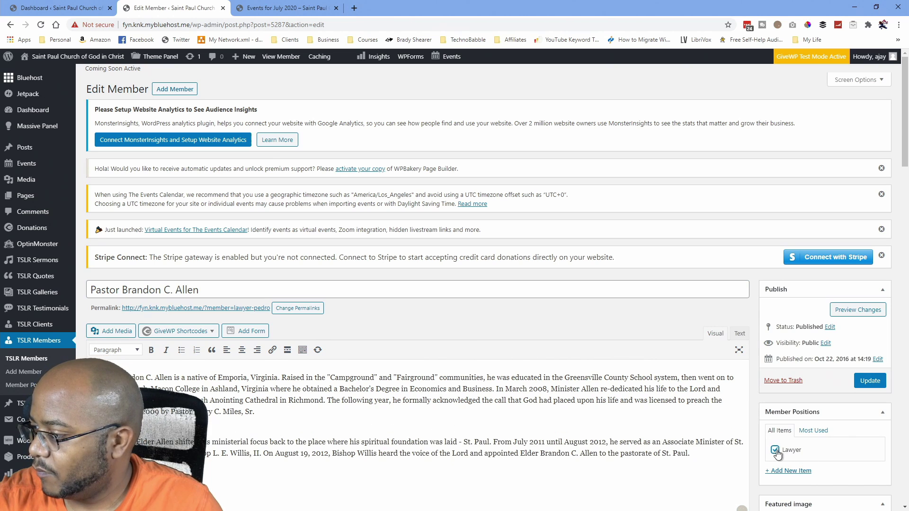
Create Pastor as a new Member Positions category.
click(782, 471)
scroll(761, 449, down, 2)
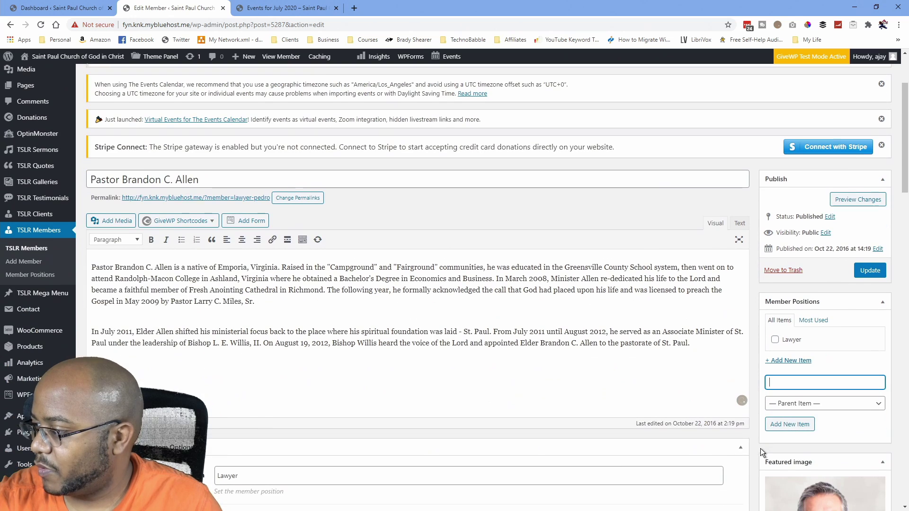
text(Pastor)
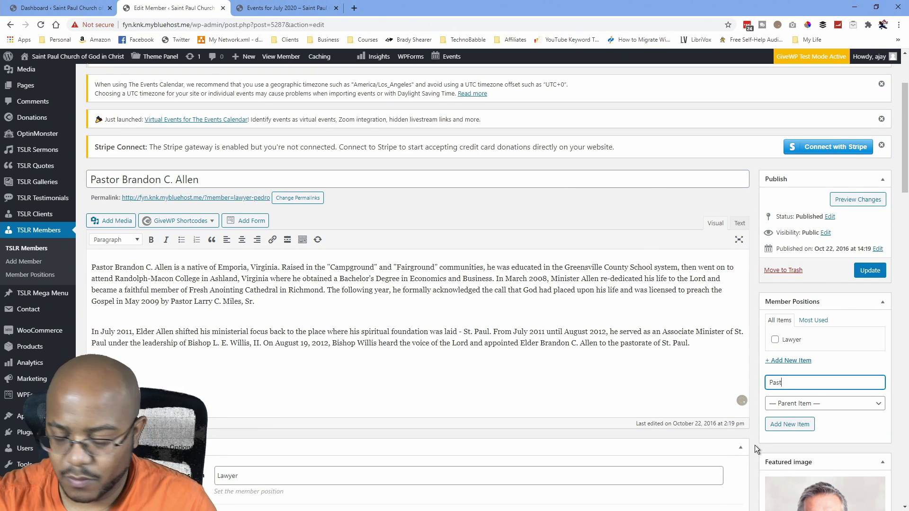
click(800, 425)
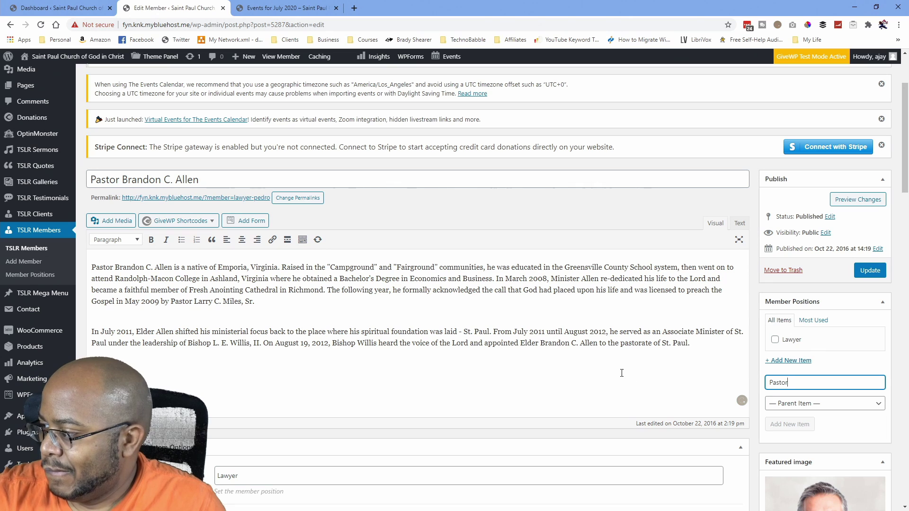
Change the member position field from Lawyer to Pastor.
scroll(620, 372, down, 2)
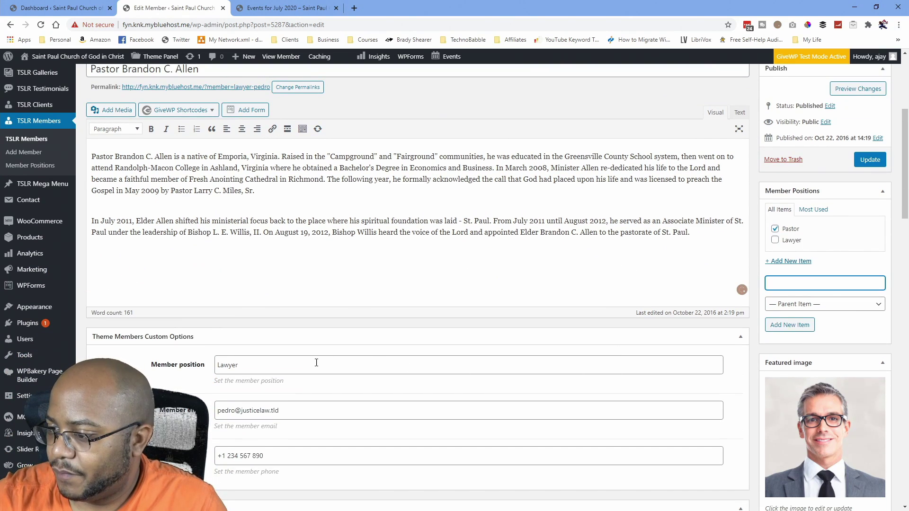
drag(262, 365, 181, 357)
text(Pa)
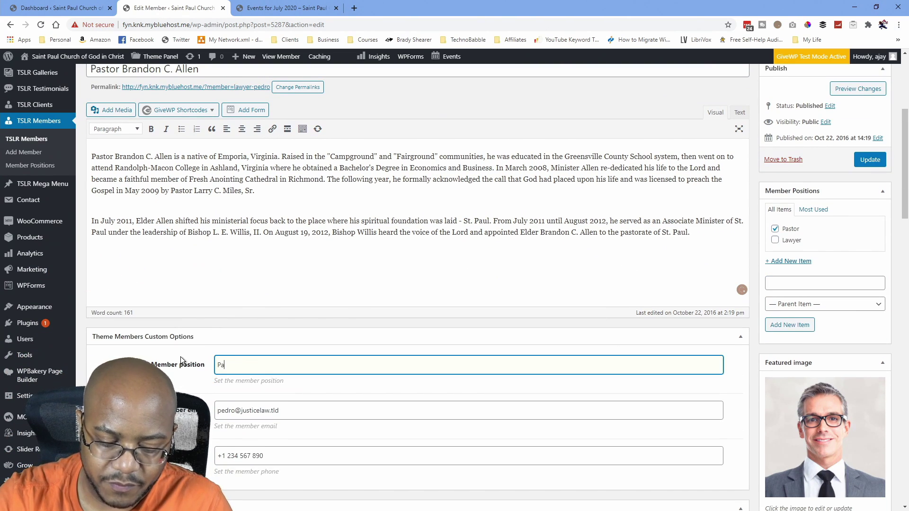
text(stor)
key(Tab)
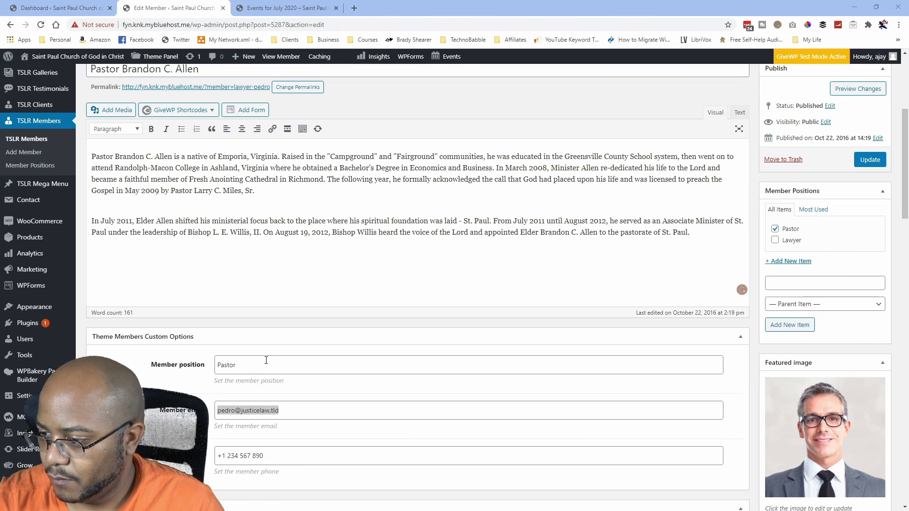
Replace the member email with the pastor's address at the church website's domain.
click(304, 410)
key(ctrl+a)
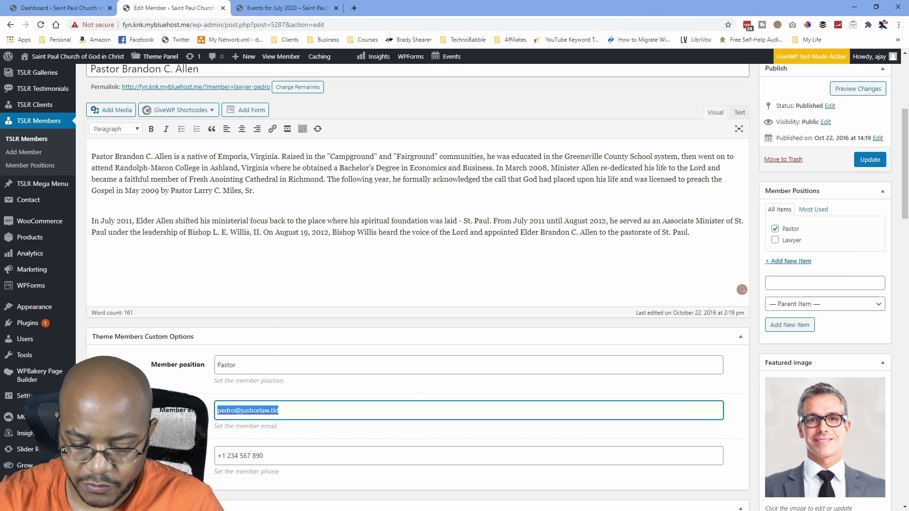
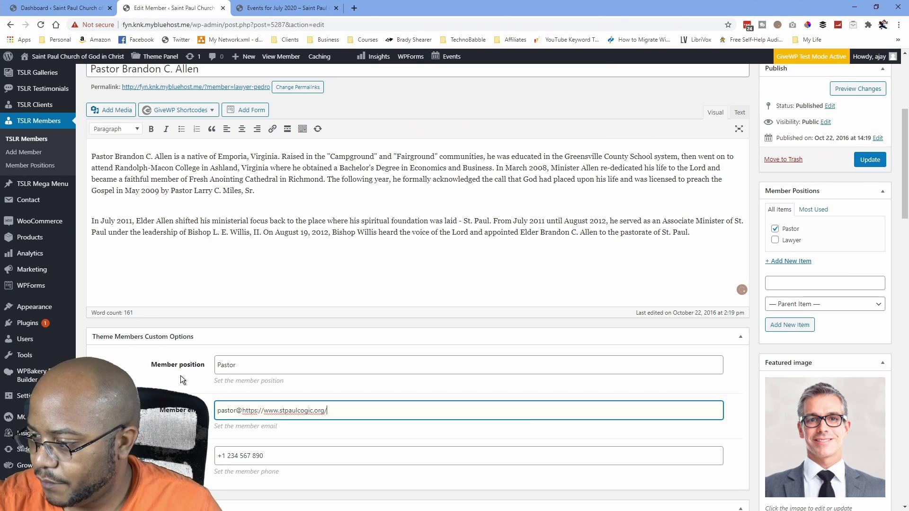
key(Left)
key(Left)
key(Left)
key(Left)
key(Left)
key(Left)
key(Left)
key(Left)
key(Left)
key(Left)
key(Left)
key(Left)
key(Left)
key(Left)
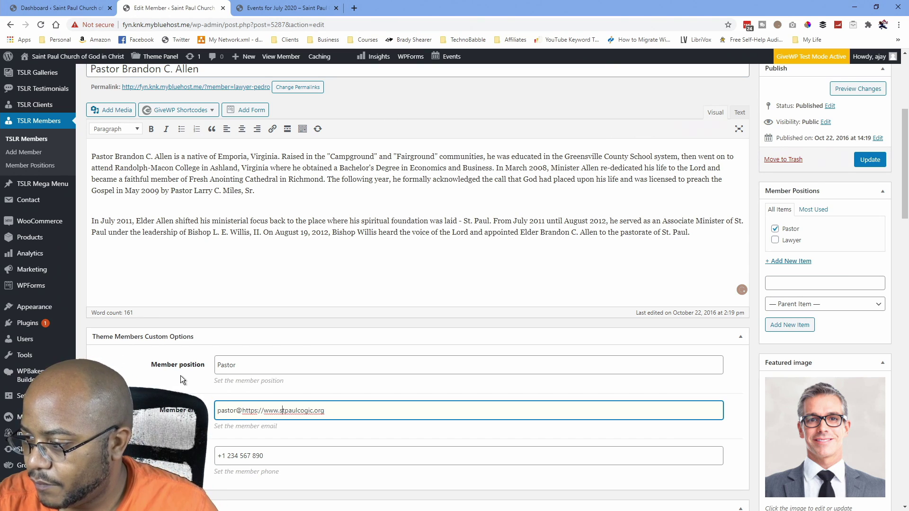
key(shift+Left)
key(shift+Left)
key(shift+Left)
key(shift+Left)
key(shift+Left)
key(shift+Left)
key(shift+Left)
key(shift+Left)
key(shift+Left)
key(shift+Left)
key(shift+Left)
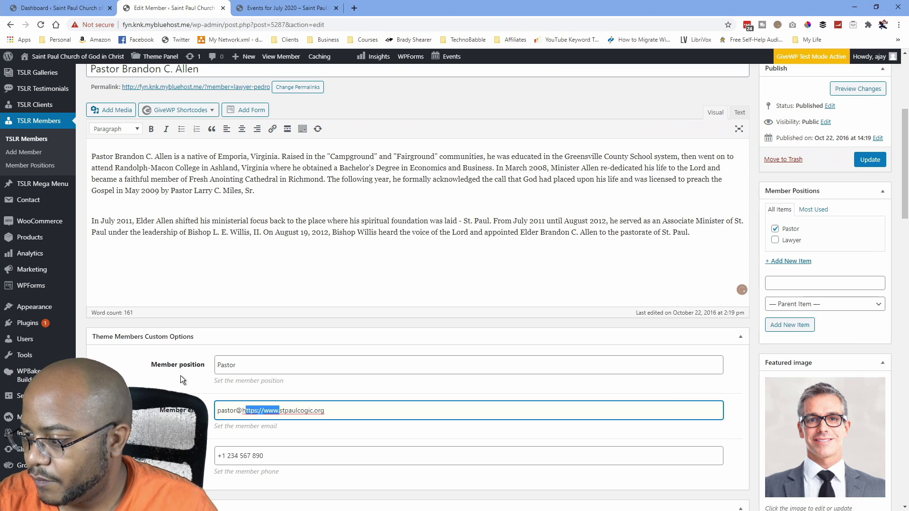
key(shift+Left)
key(BackSpace)
key(Tab)
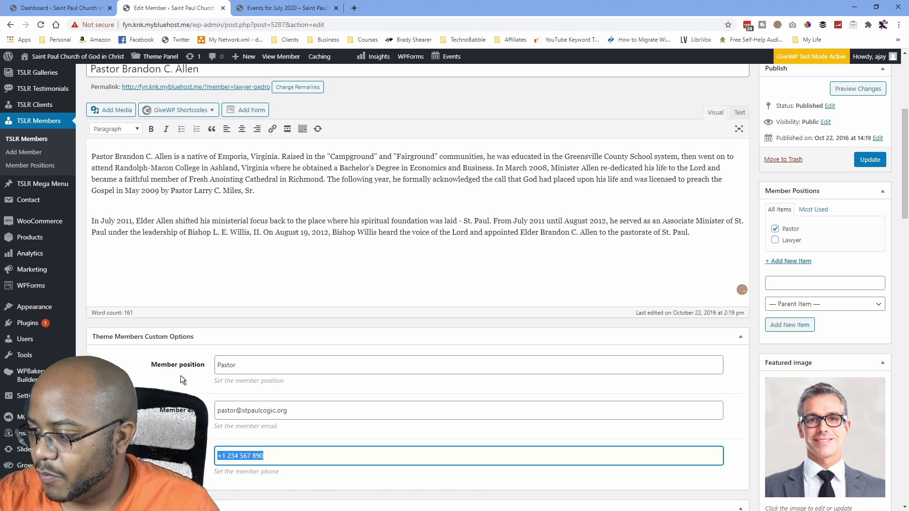
scroll(180, 376, down, 5)
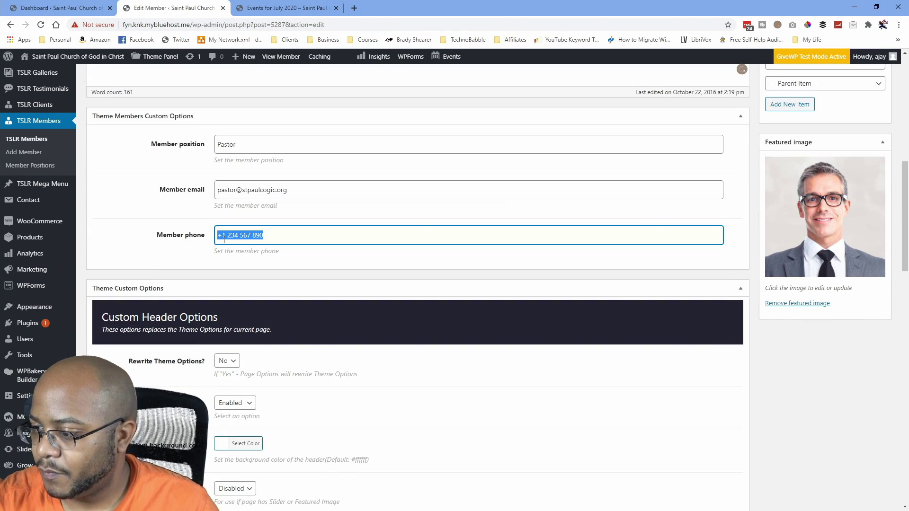
scroll(223, 239, down, 20)
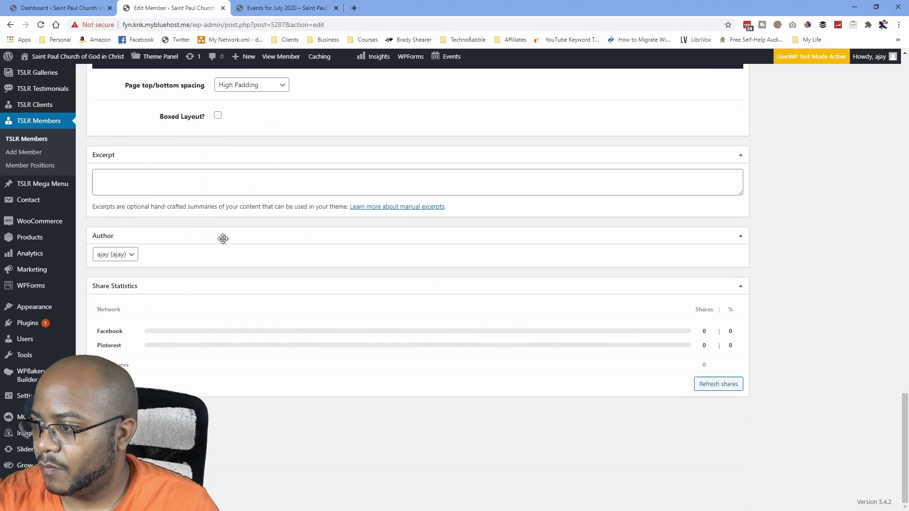
scroll(224, 239, up, 20)
scroll(793, 322, down, 8)
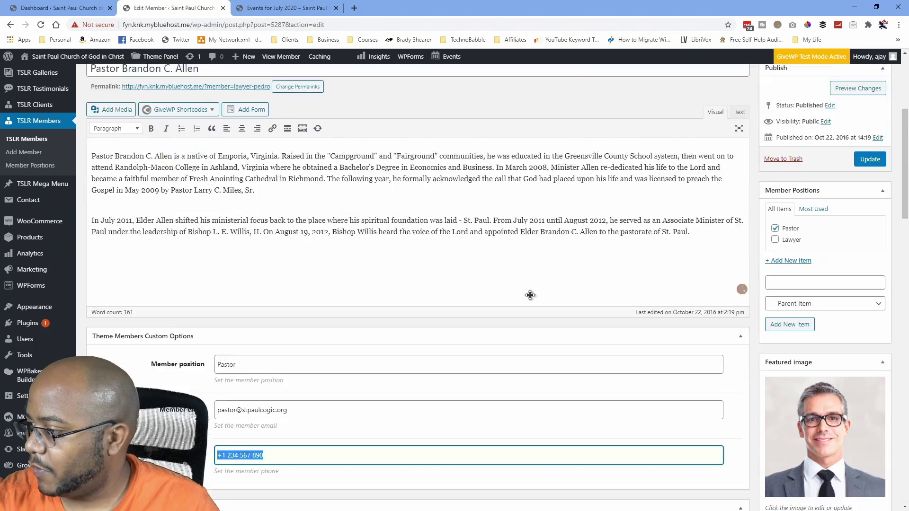
Remove the placeholder photo and set the uploaded pastor portrait as the featured image.
click(798, 414)
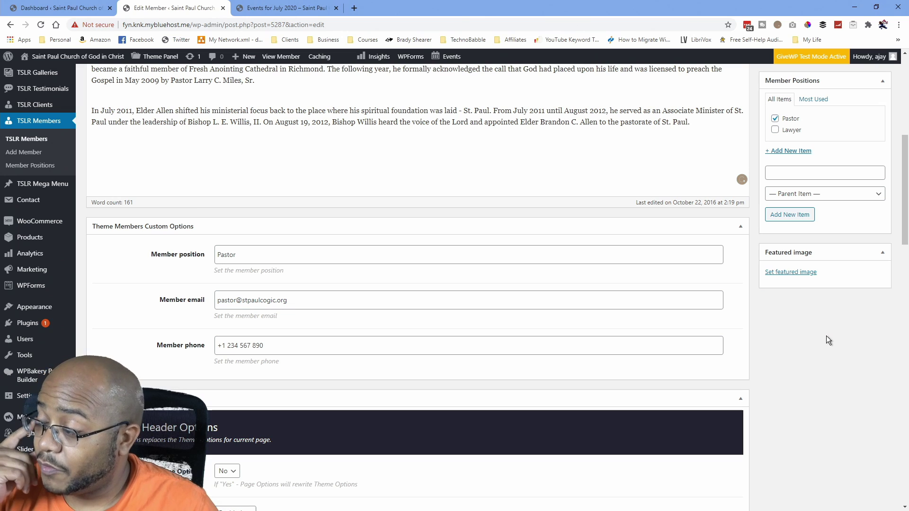
click(806, 273)
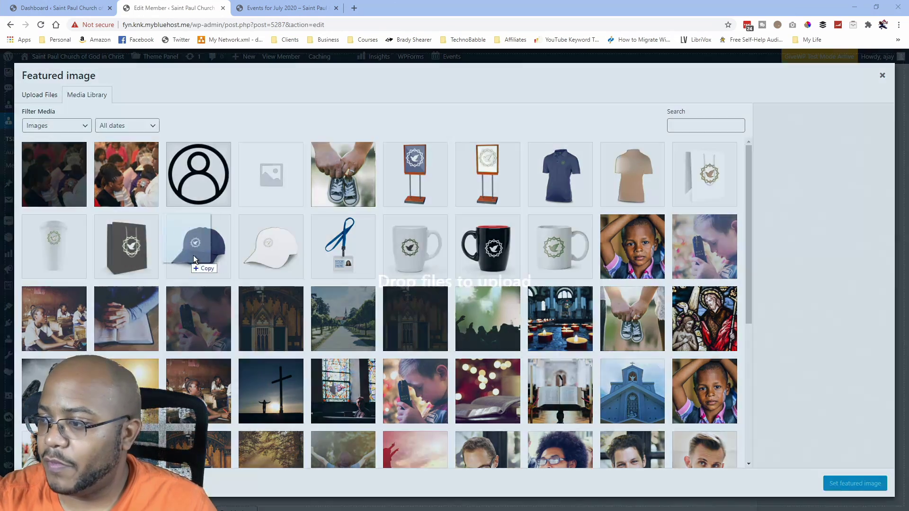
drag(193, 255, 149, 253)
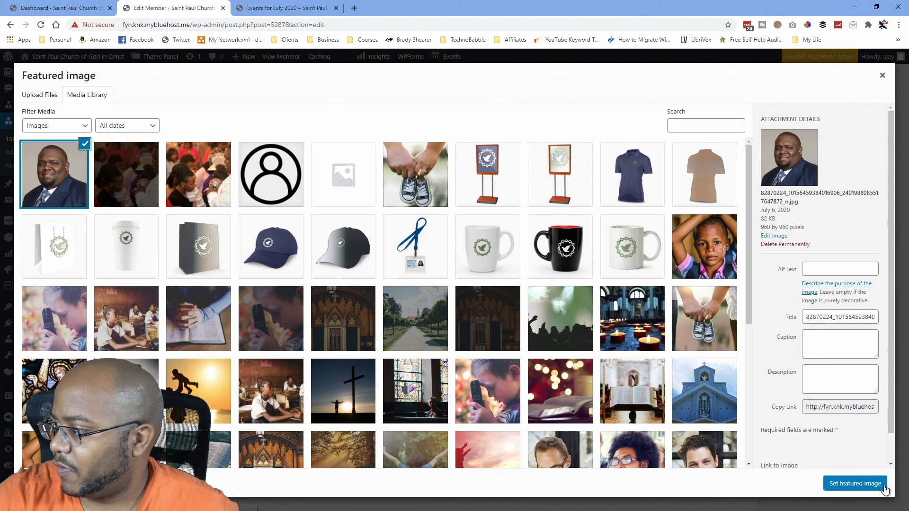
click(852, 484)
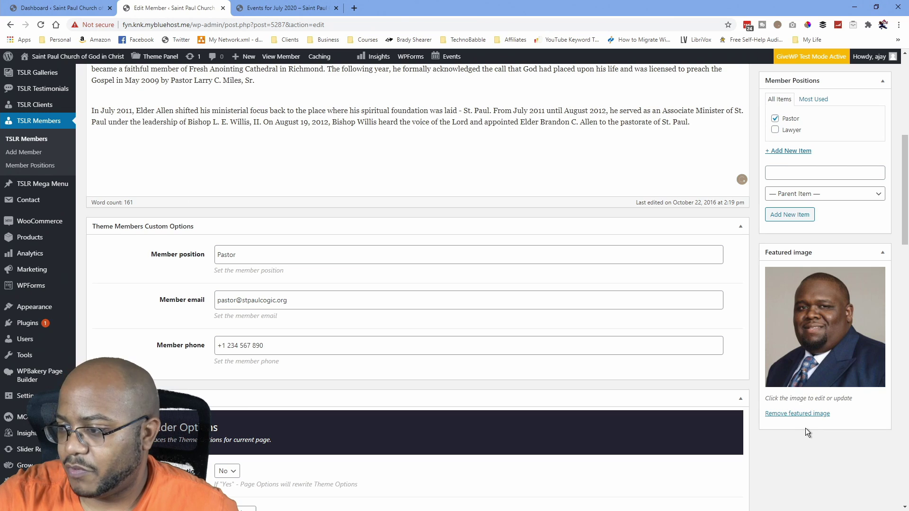
scroll(806, 429, up, 5)
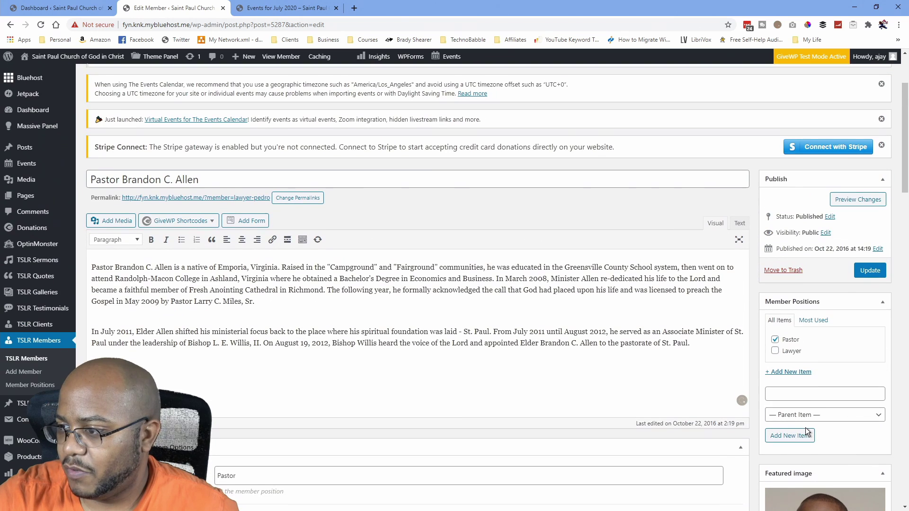
Update the pastor's member profile and return to the TSLR Members list.
click(870, 271)
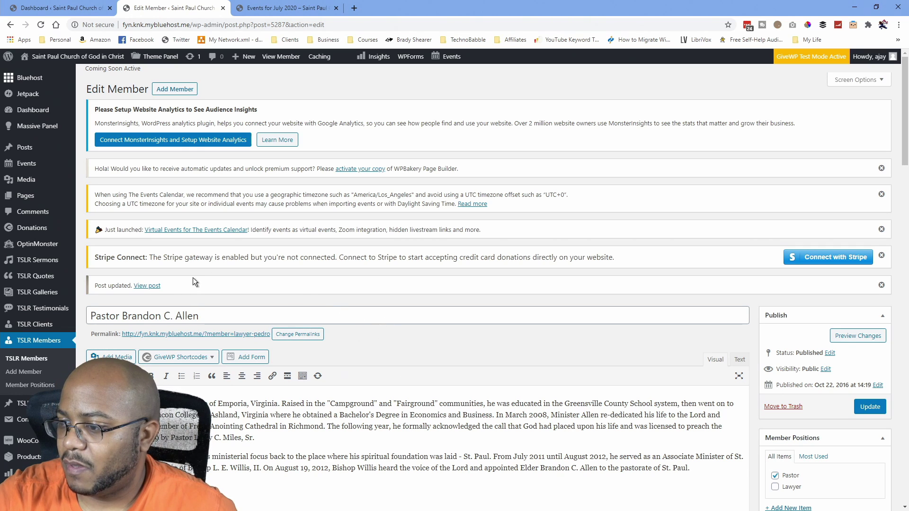
click(39, 362)
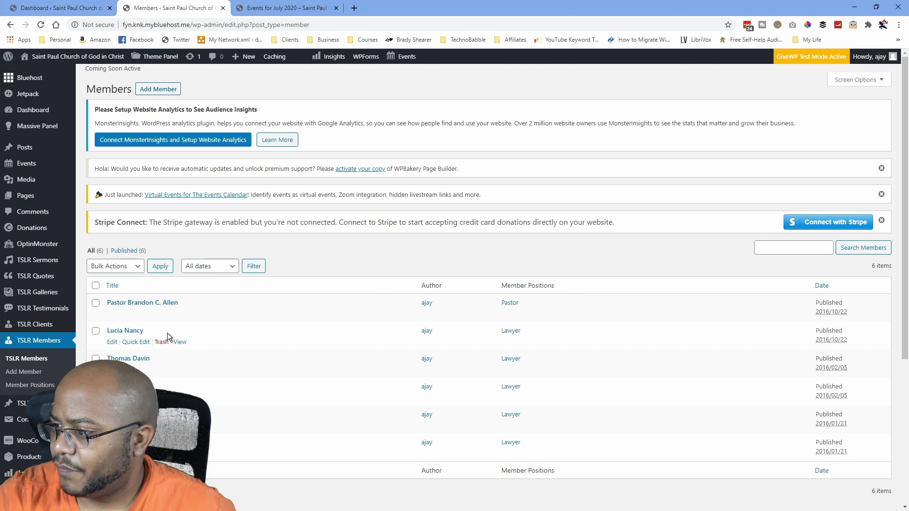
scroll(55, 332, down, 5)
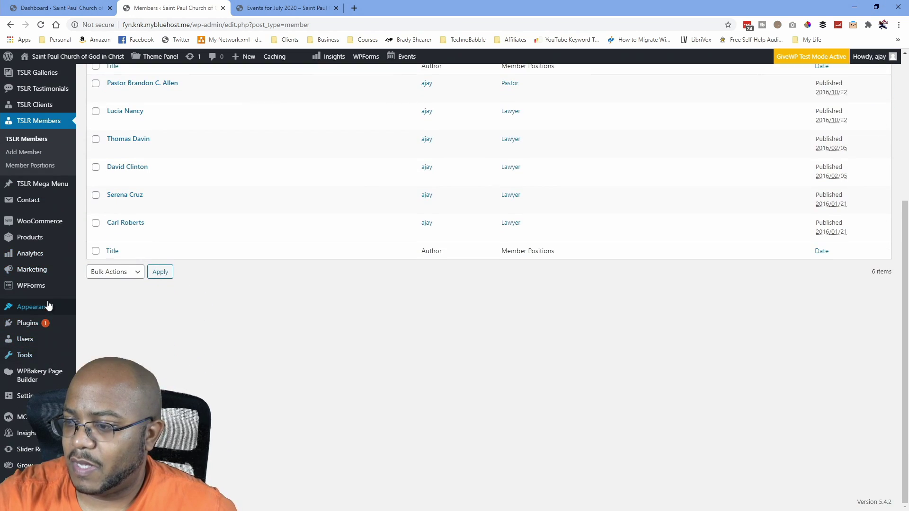
Search the plugin directory for 'duplicate post', then install and activate Duplicate Page.
mouse_move(27, 322)
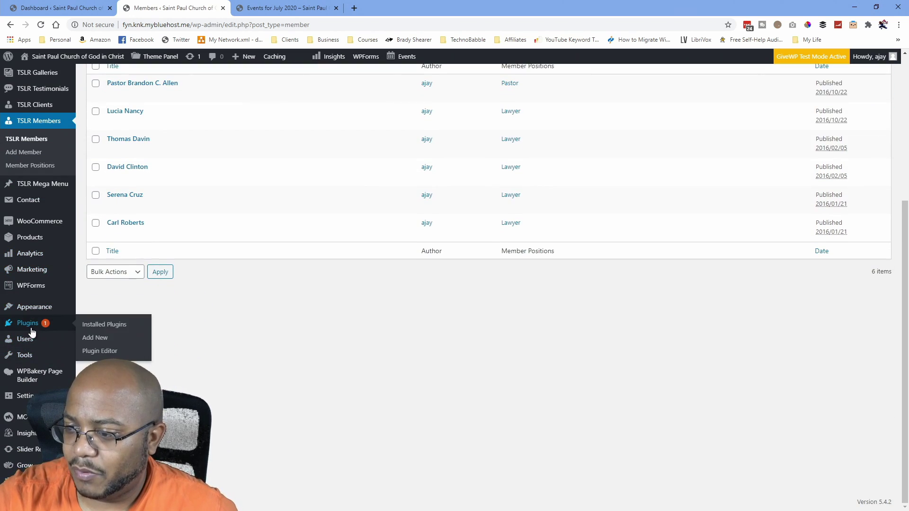
click(96, 327)
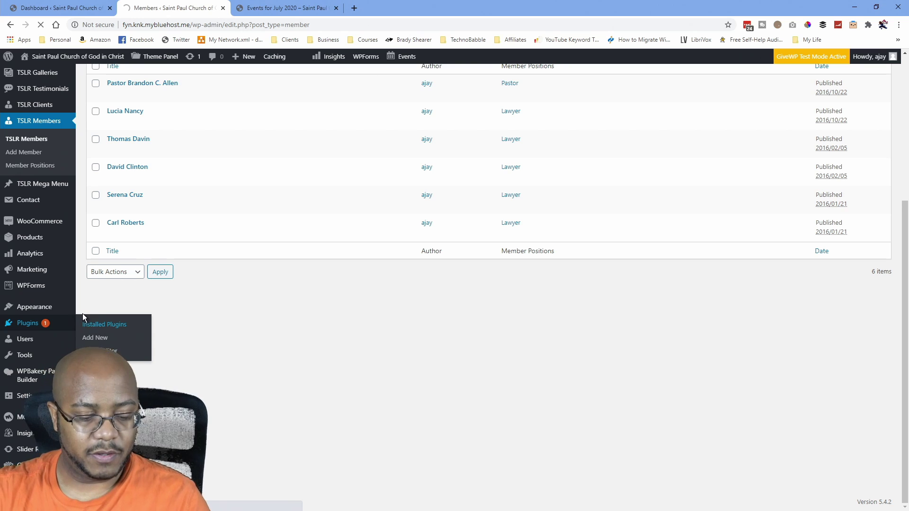
mouse_move(56, 313)
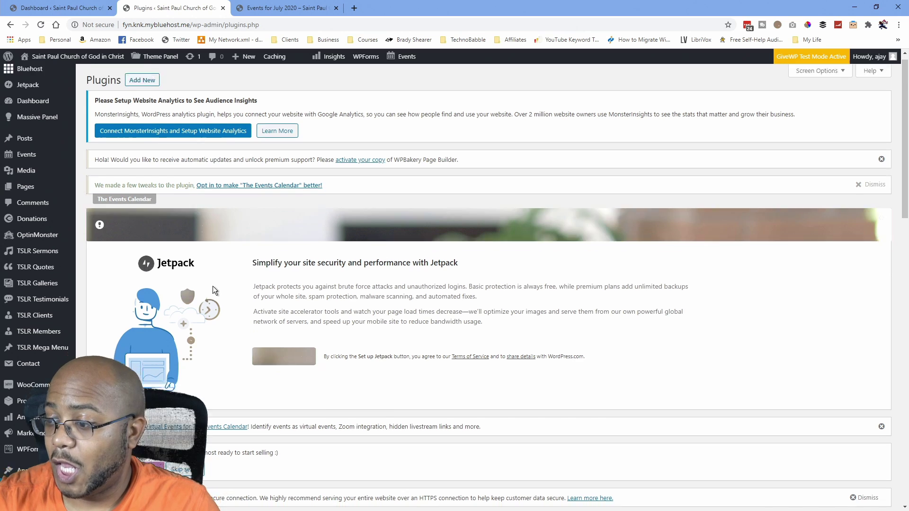
scroll(212, 286, down, 6)
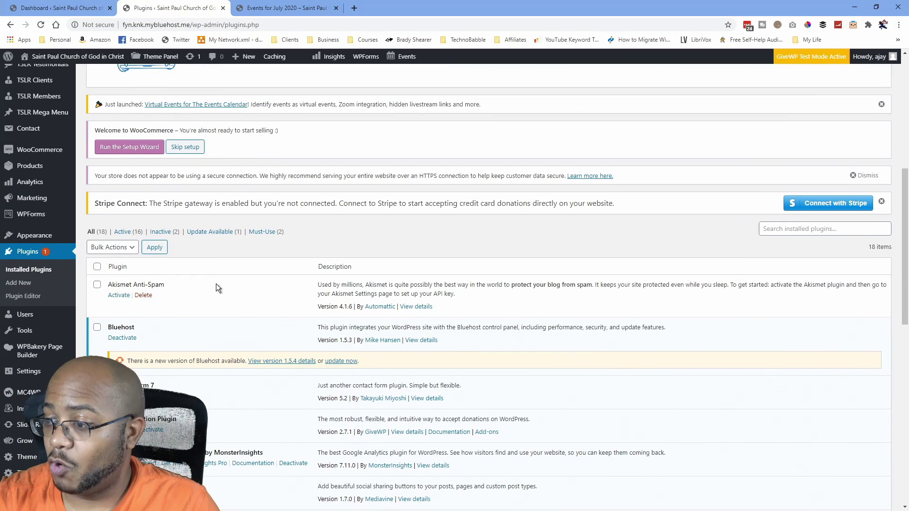
click(17, 282)
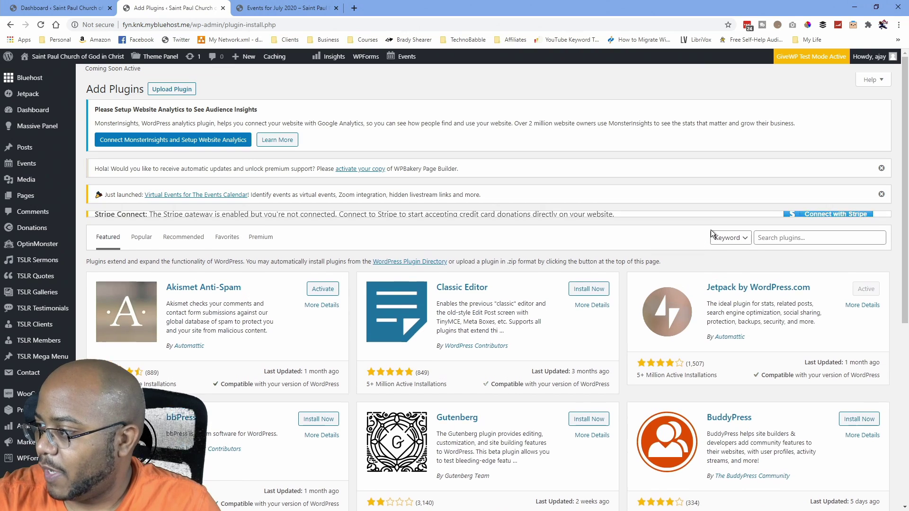
click(795, 259)
text(duplicate )
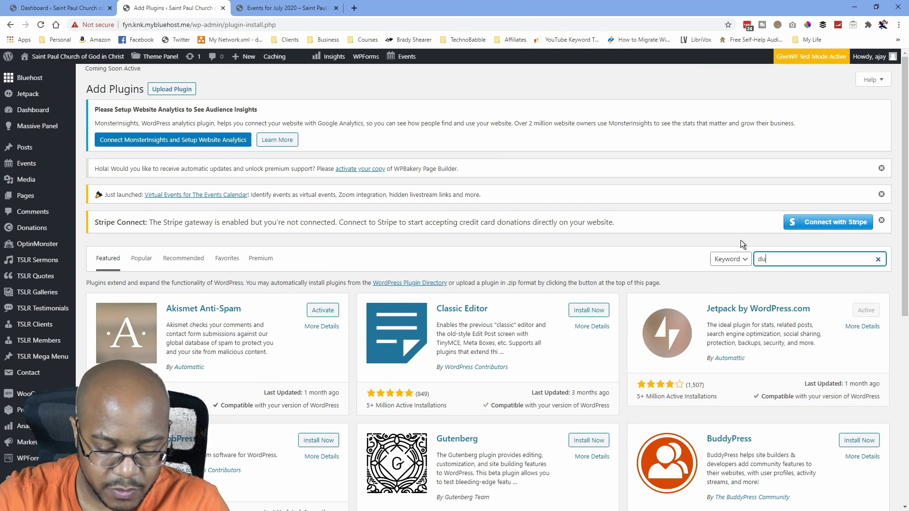
text(post)
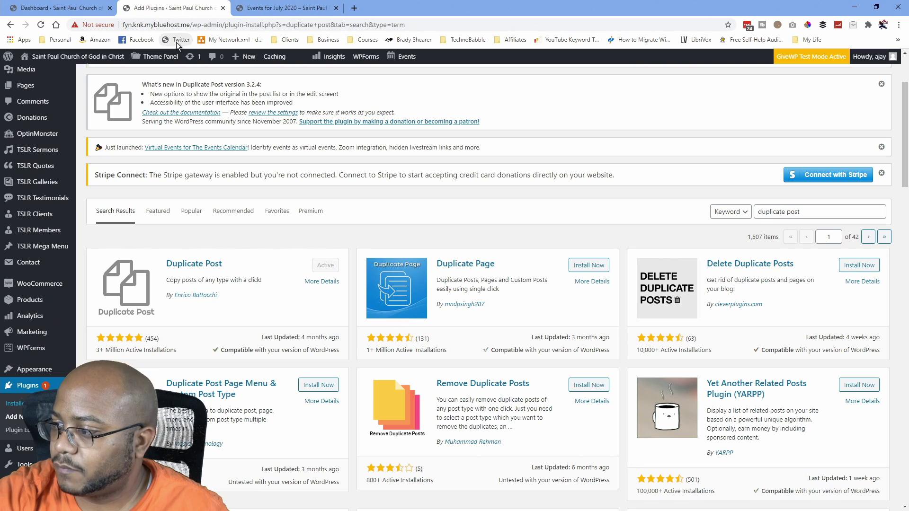
click(587, 267)
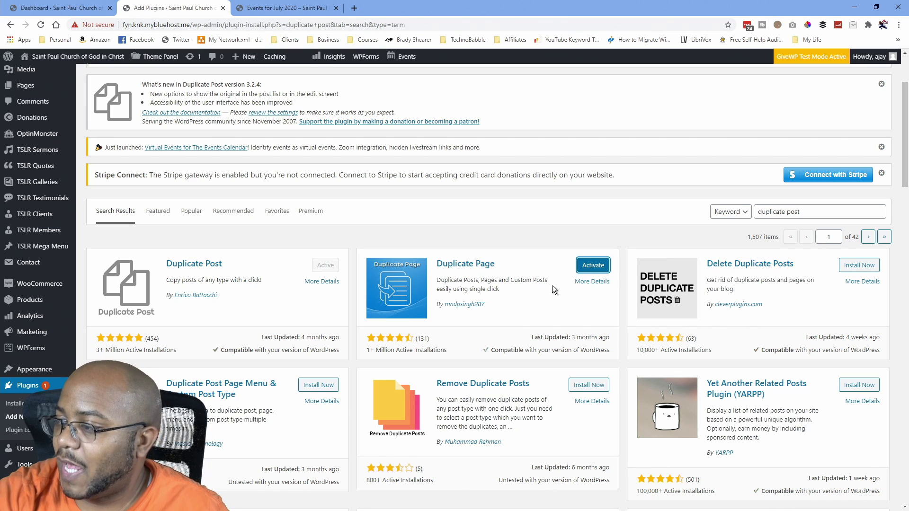
click(592, 266)
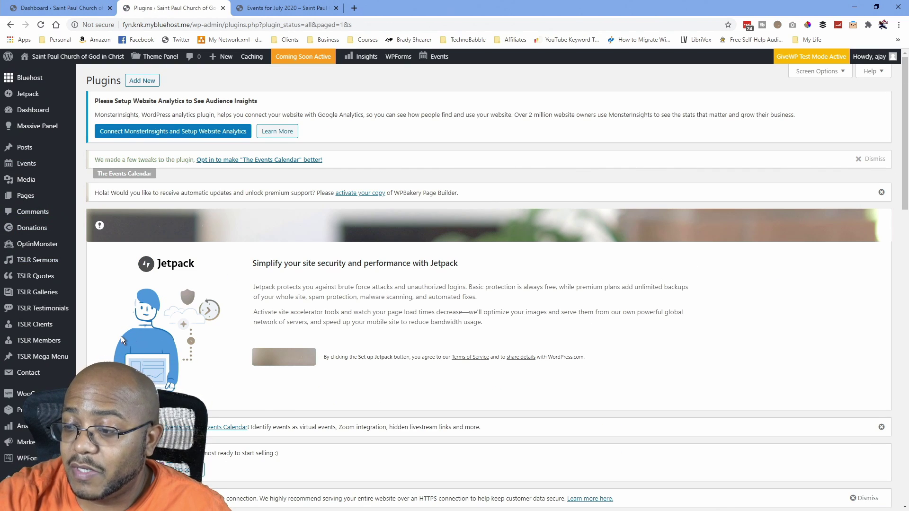
Duplicate the pastor's member entry, publish the draft copy, and return to TSLR Members.
click(99, 344)
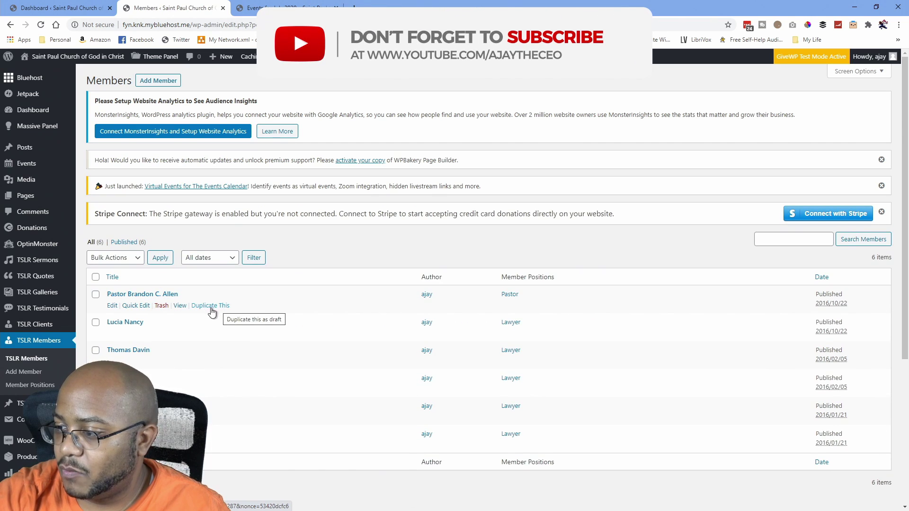
click(209, 306)
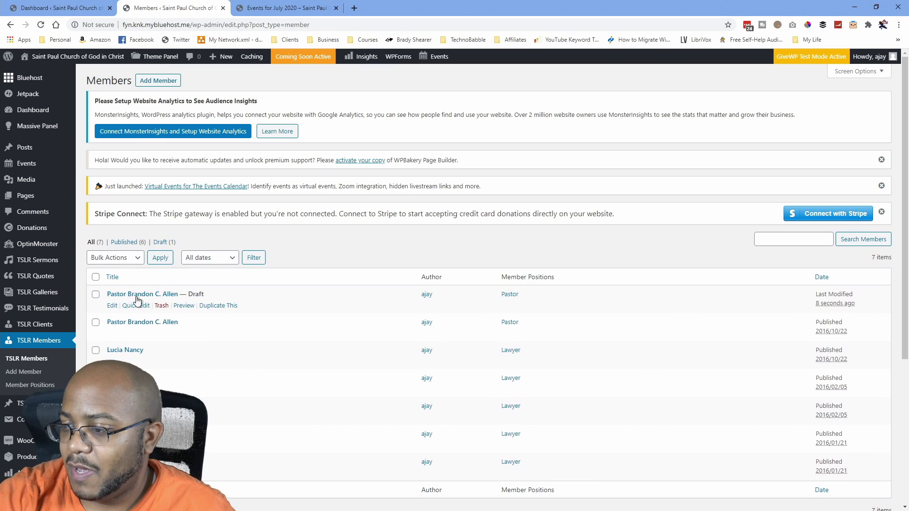
click(113, 305)
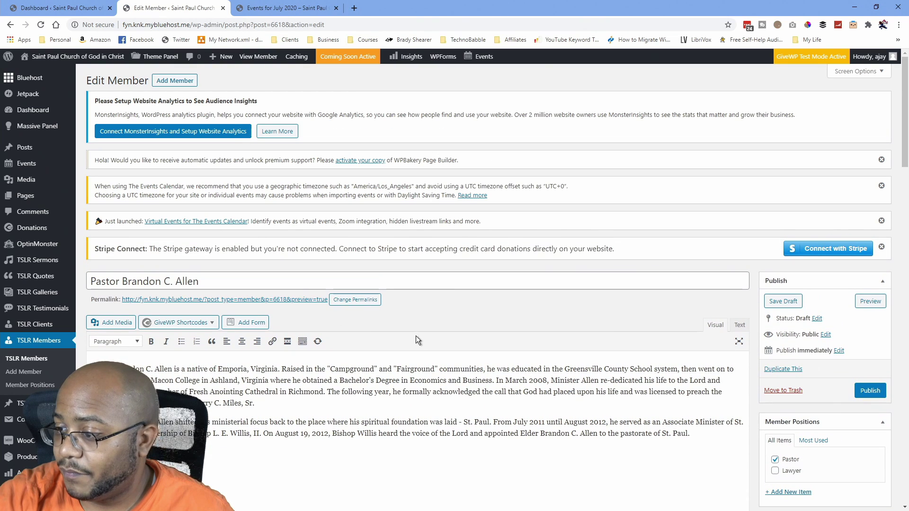
scroll(438, 352, down, 6)
scroll(437, 352, down, 1)
scroll(439, 347, down, 7)
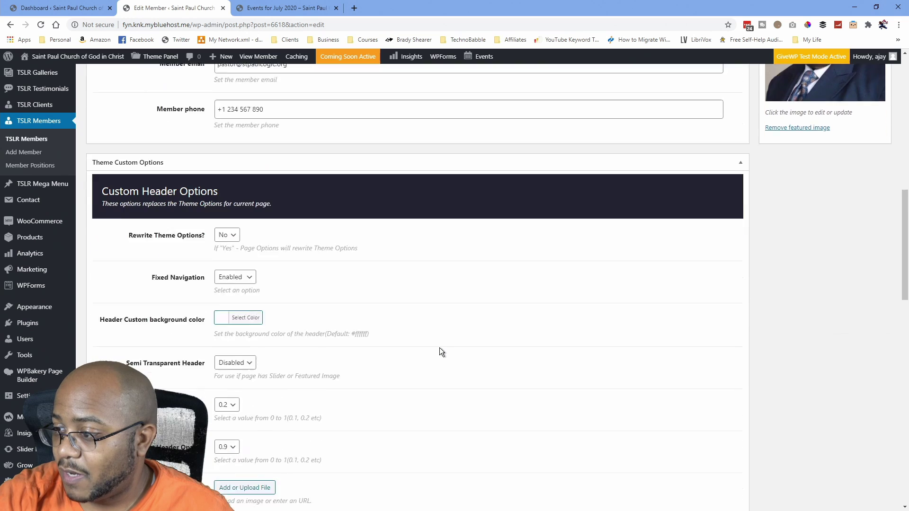
scroll(473, 340, up, 14)
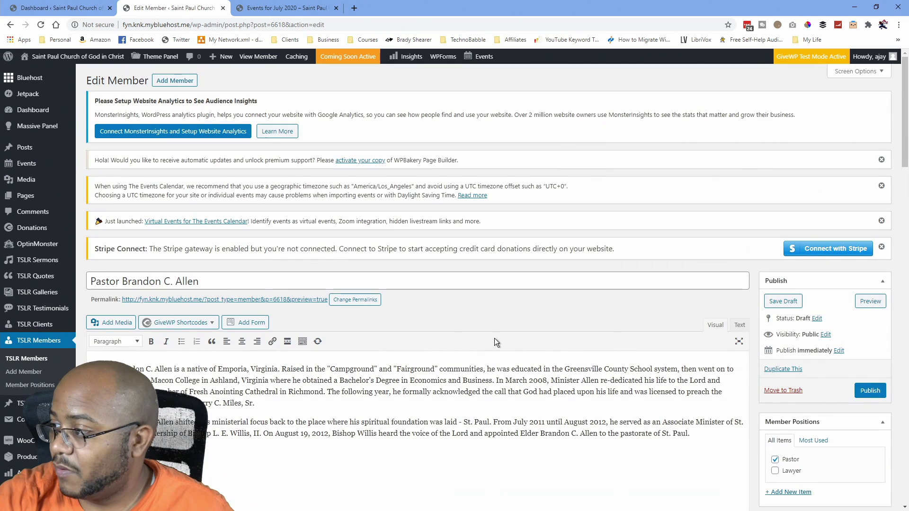
click(866, 393)
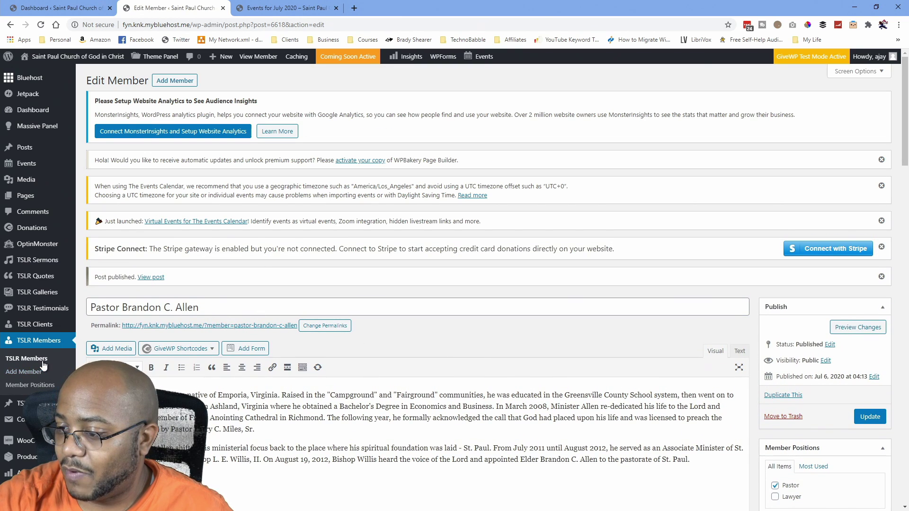
click(41, 362)
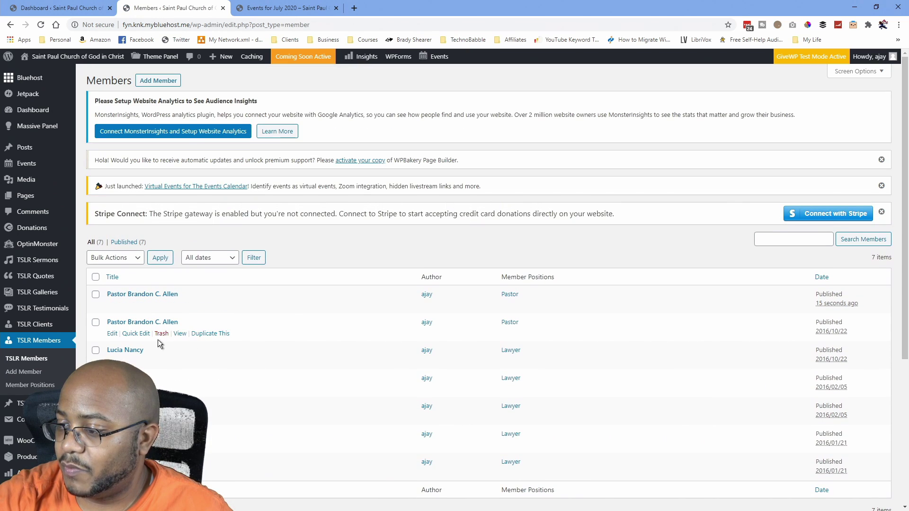
Trash the original pastor entry, then bulk-trash the ticked Lawyer members with Move to Trash.
click(162, 335)
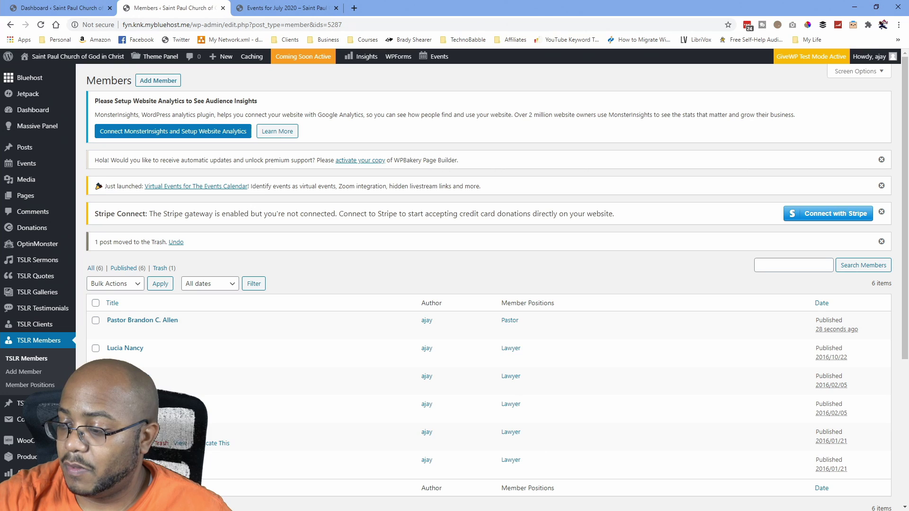
click(96, 348)
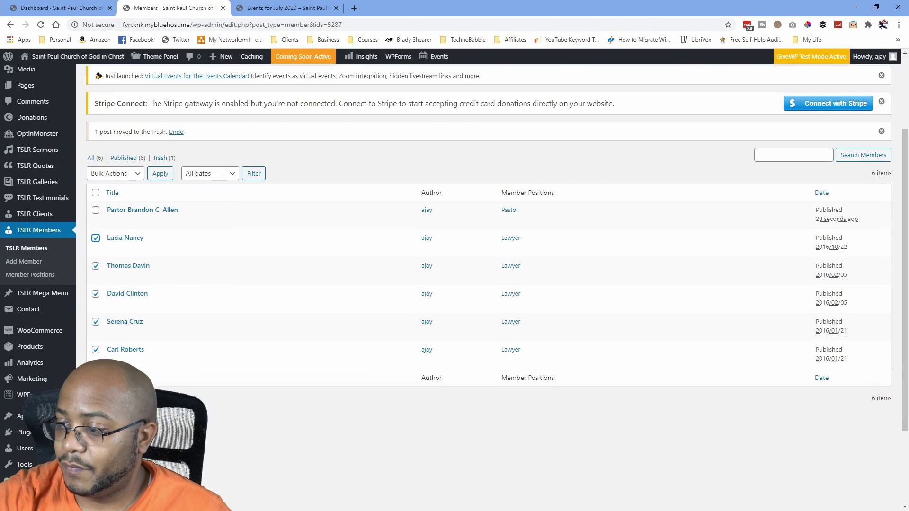
scroll(96, 351, down, 2)
shift+click(95, 349)
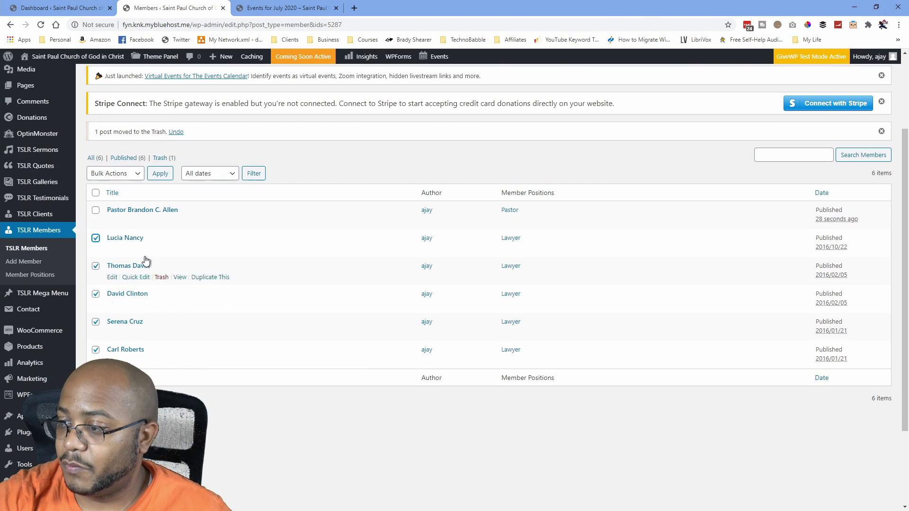
click(136, 175)
click(116, 203)
click(159, 174)
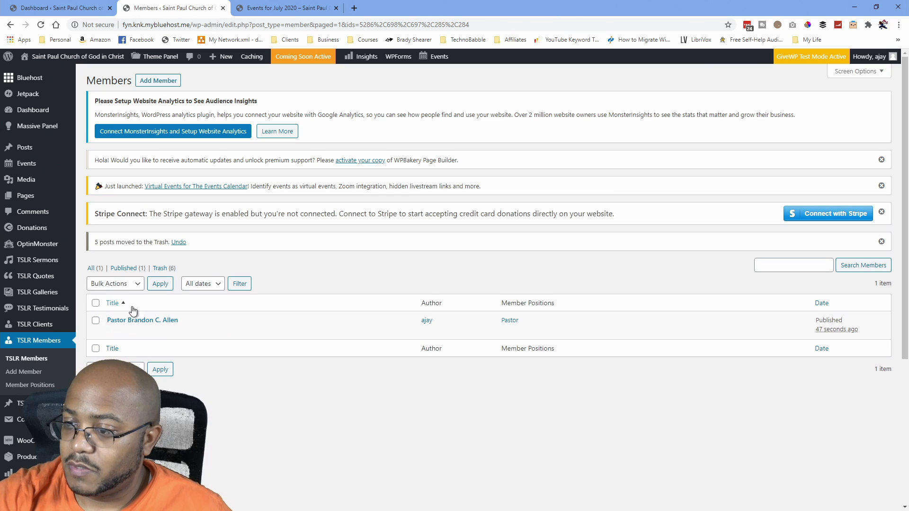
Scroll through the Members list to confirm only the new pastor entry remains.
scroll(77, 336, down, 5)
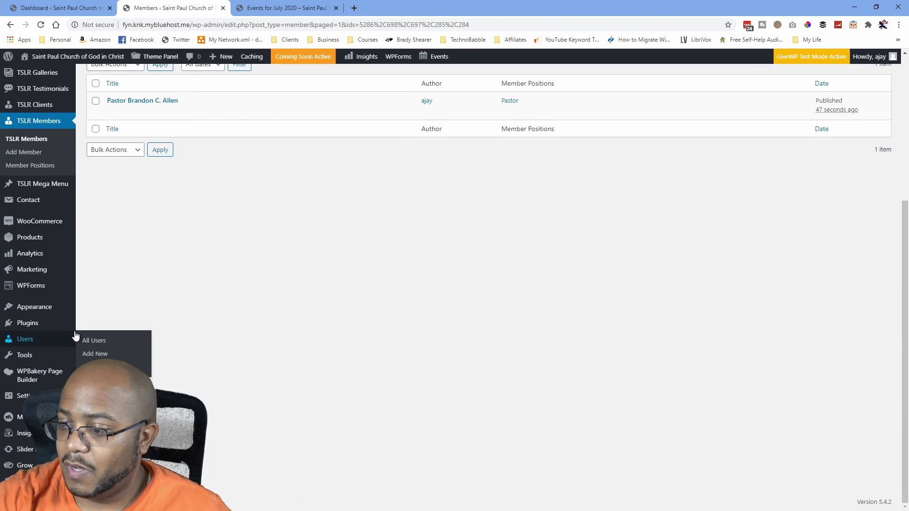
scroll(191, 356, up, 5)
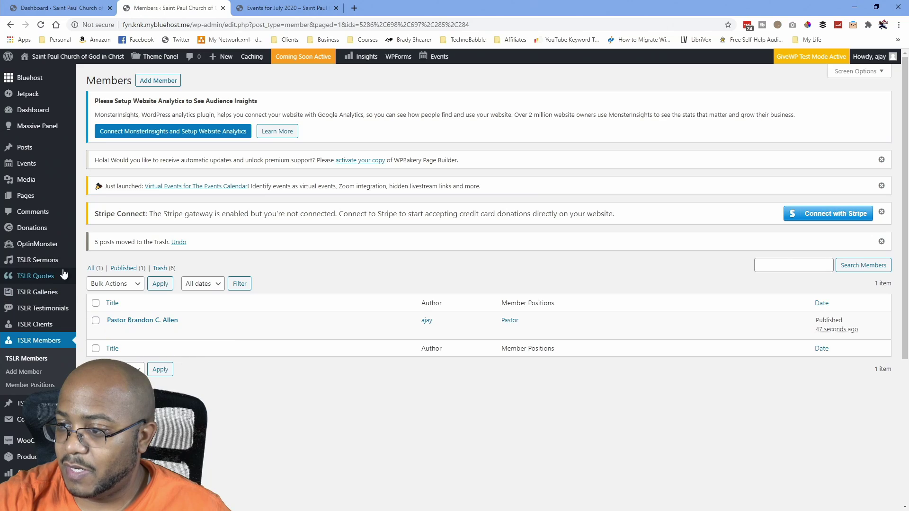
mouse_move(48, 230)
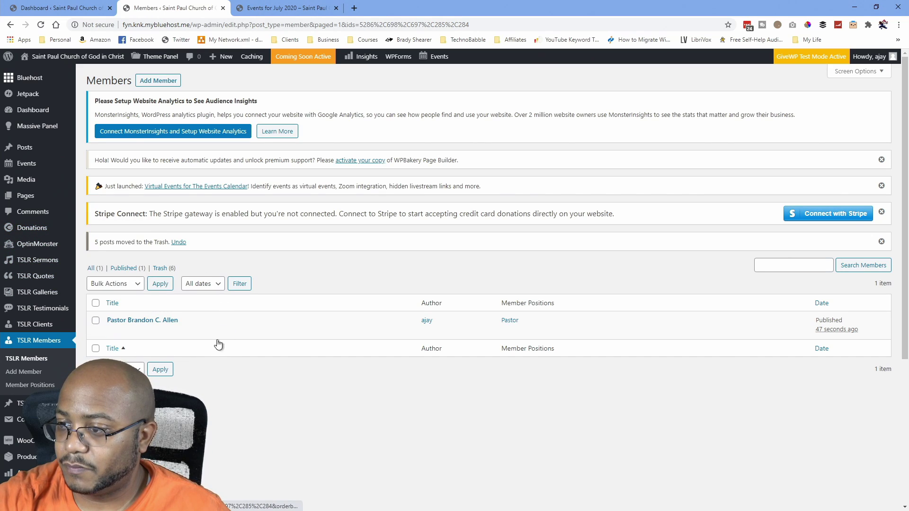
scroll(183, 360, down, 3)
scroll(183, 361, down, 2)
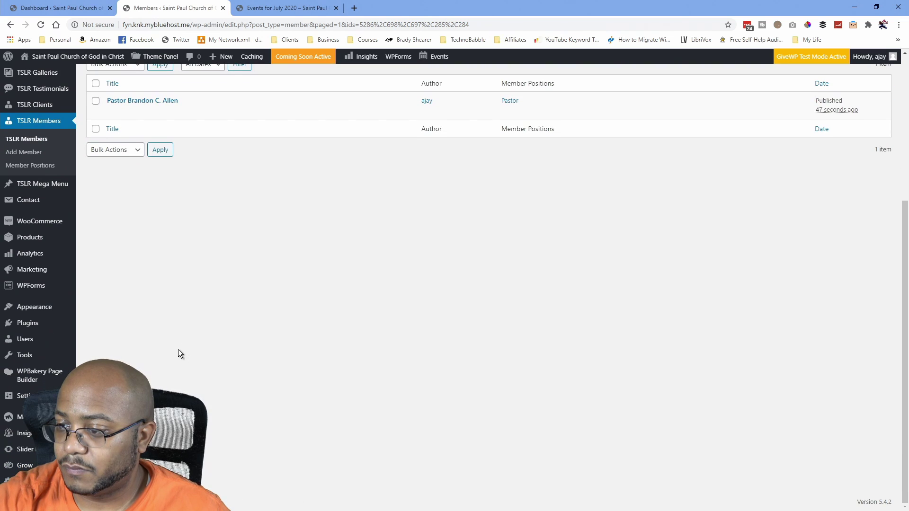
scroll(178, 350, up, 5)
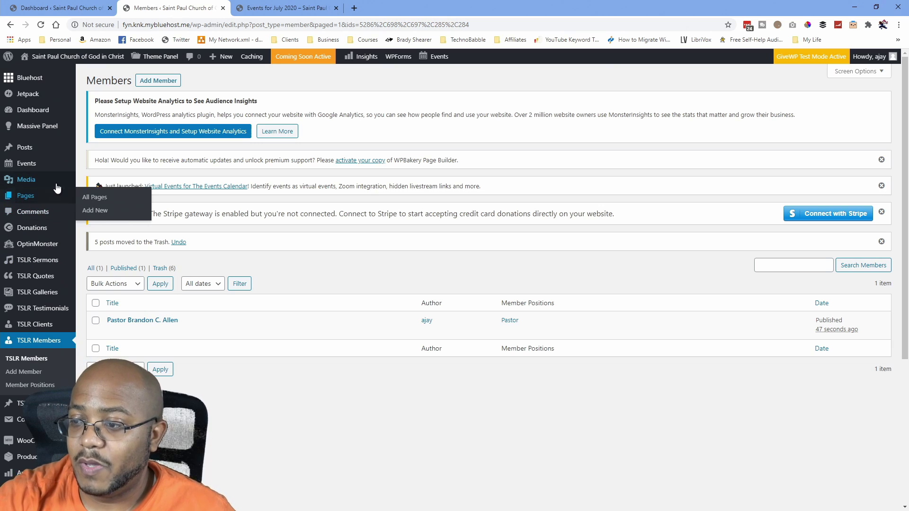
Start a new page and give it the title 'Live Stream'.
mouse_move(33, 200)
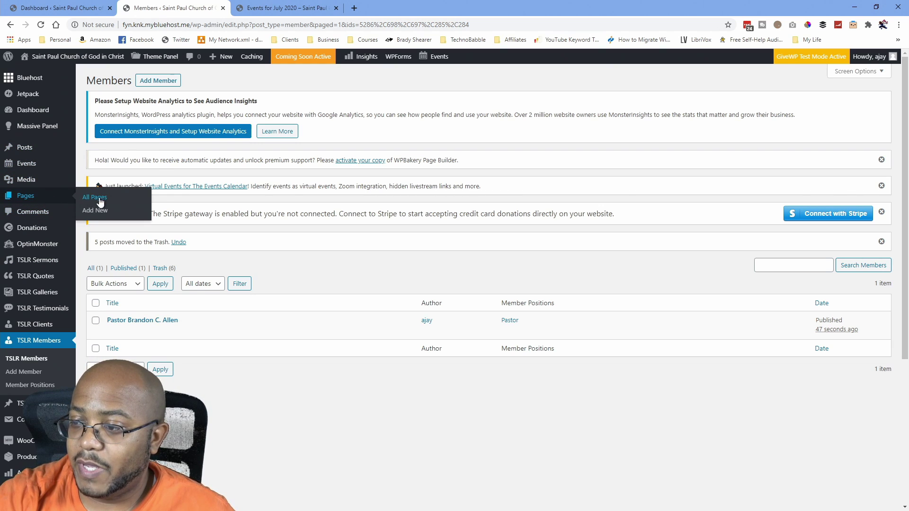
click(86, 206)
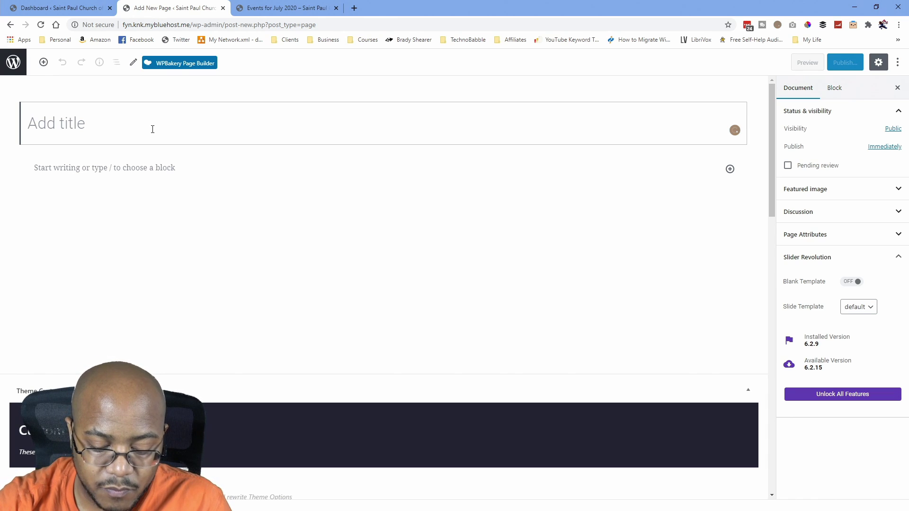
text(Watch)
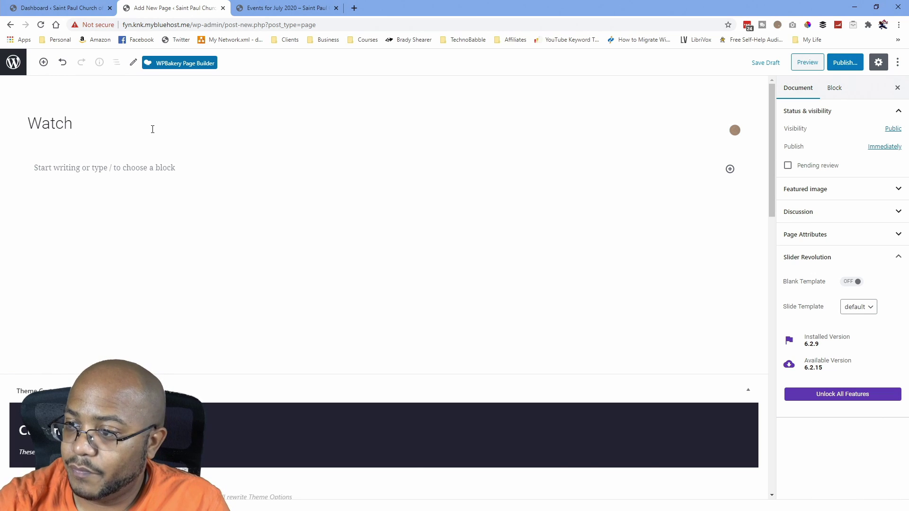
key(ctrl+a)
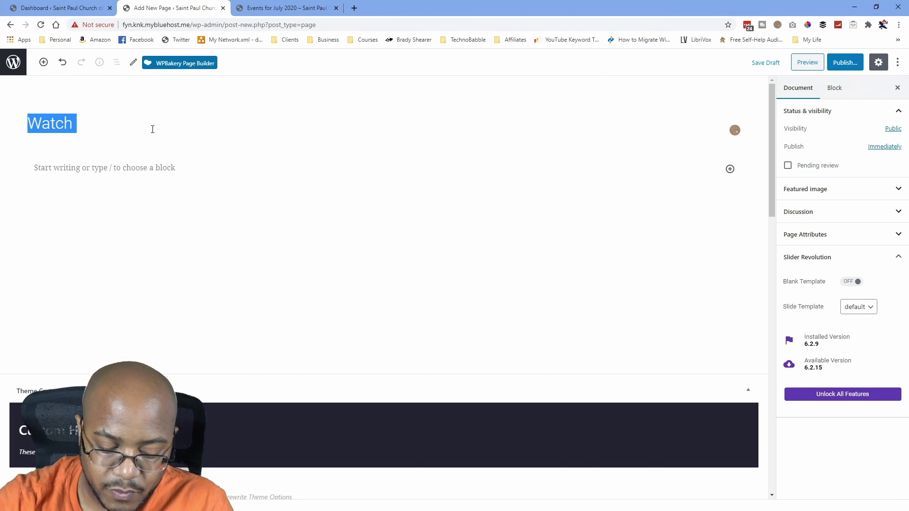
text(Live)
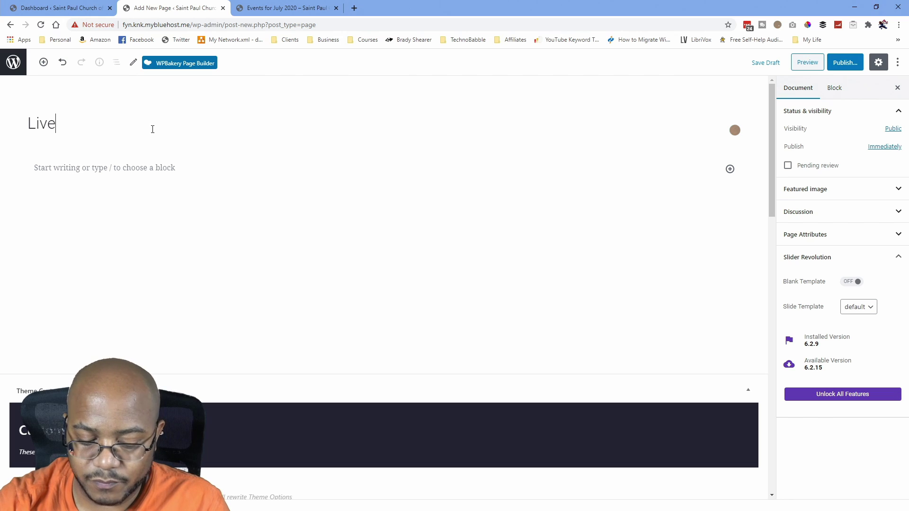
text( Stream)
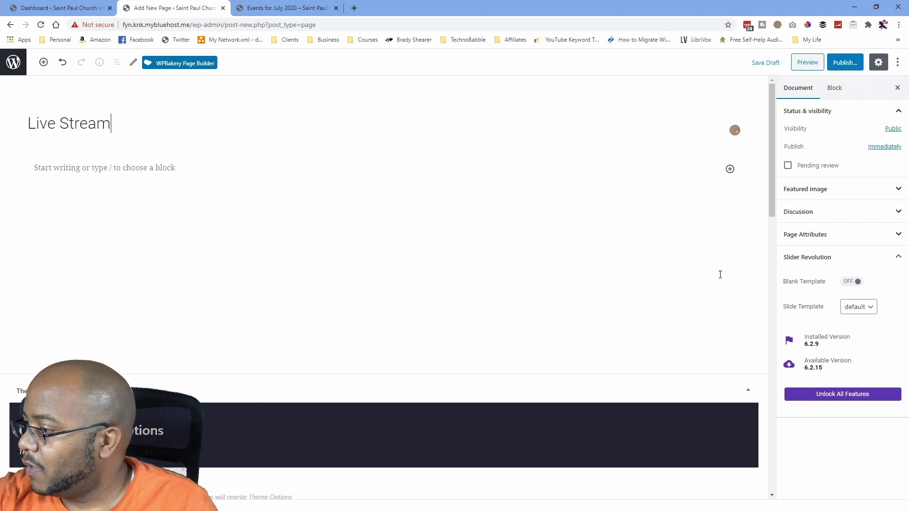
Check the Page Attributes templates and keep the default page template.
click(872, 308)
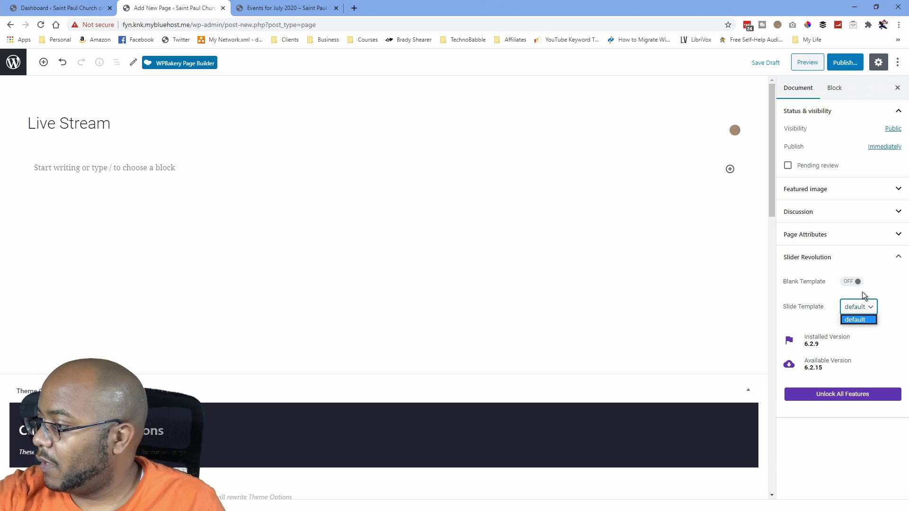
click(898, 241)
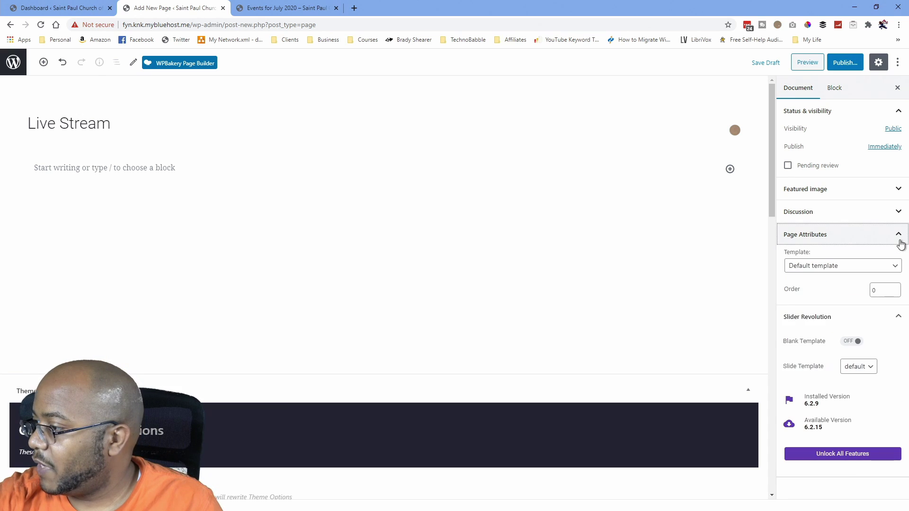
click(894, 264)
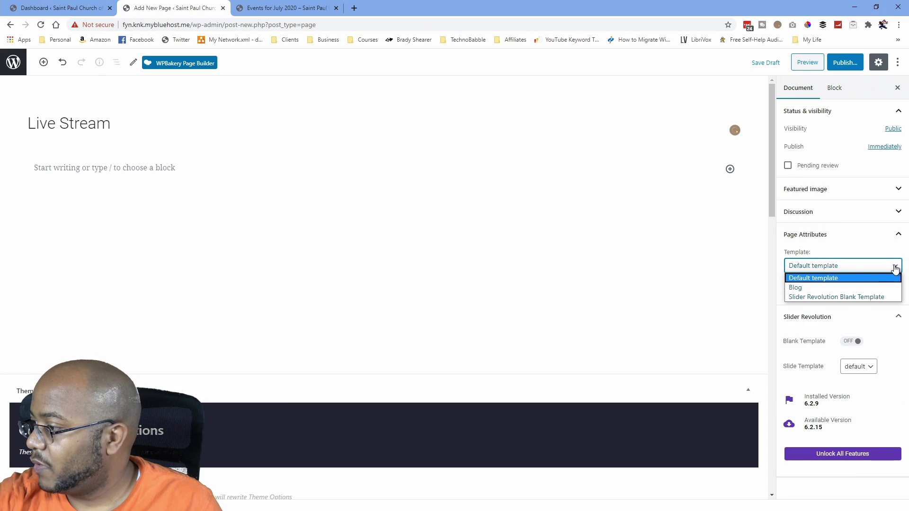
click(895, 268)
scroll(433, 286, down, 5)
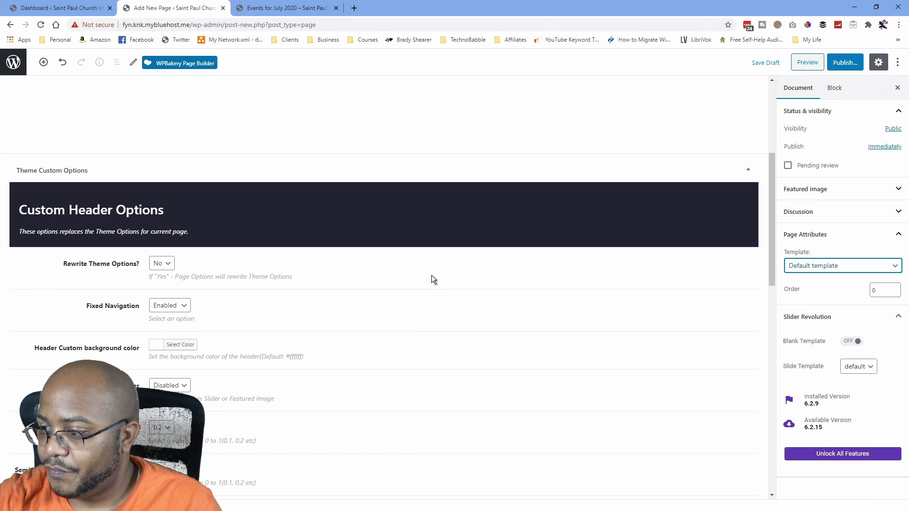
scroll(431, 279, down, 10)
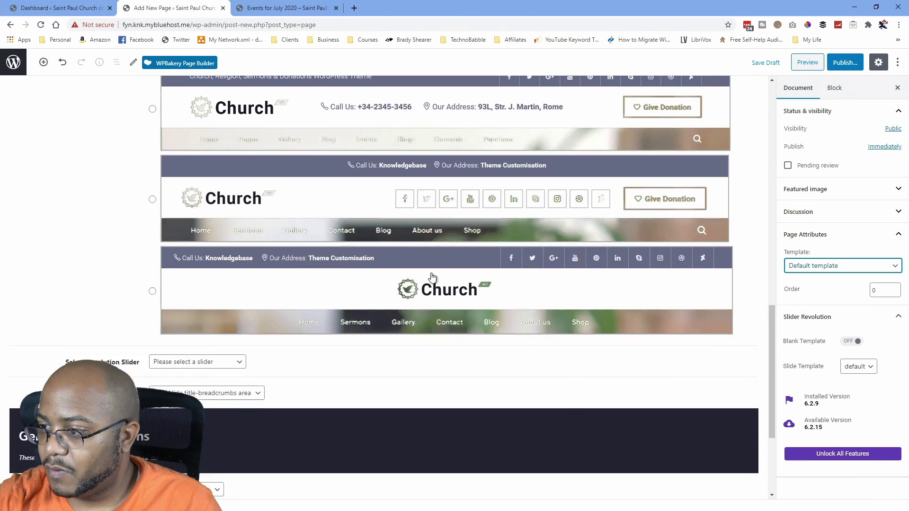
scroll(432, 277, down, 3)
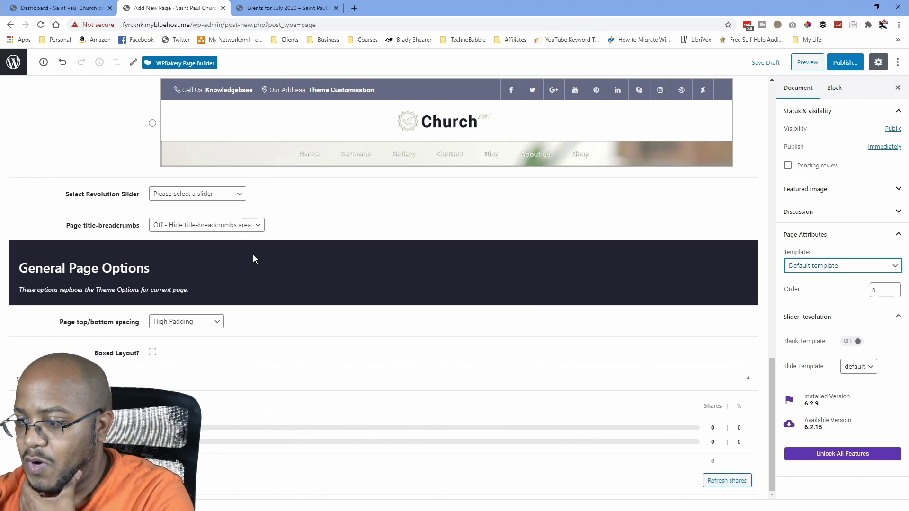
scroll(253, 256, up, 15)
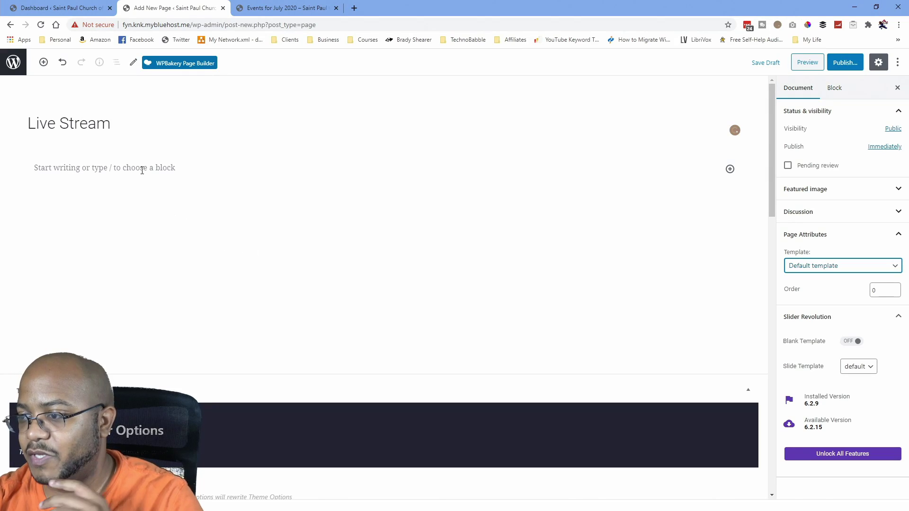
Publish the Live Stream page with an empty body.
click(142, 170)
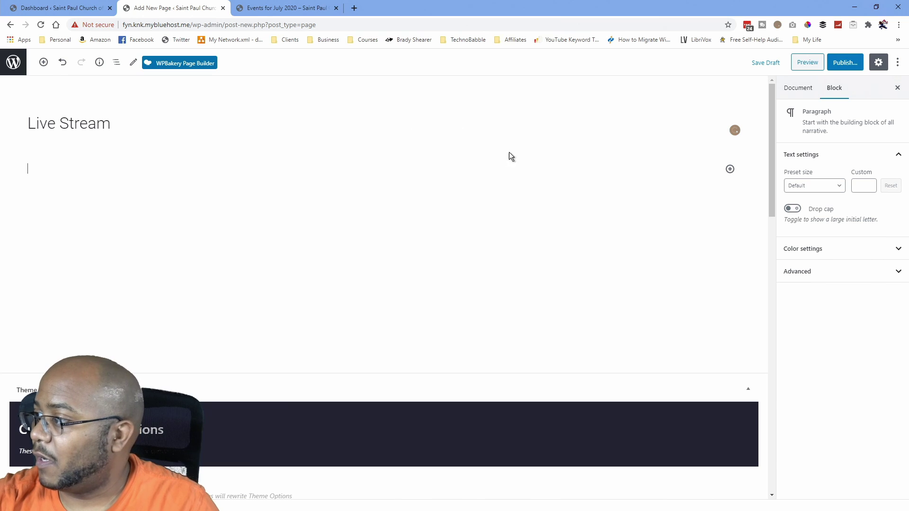
click(845, 63)
click(831, 66)
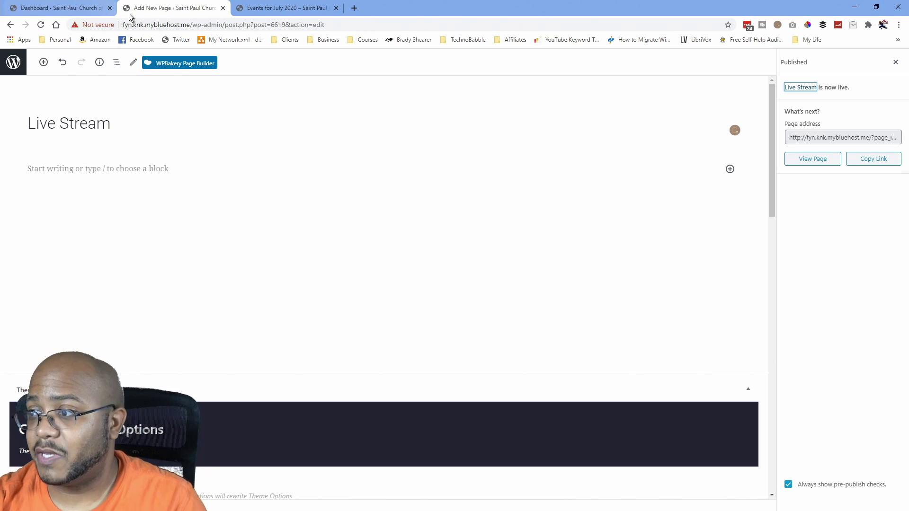
Add the Live Stream page to the main menu, placed just below About Us.
click(85, 10)
scroll(103, 239, down, 4)
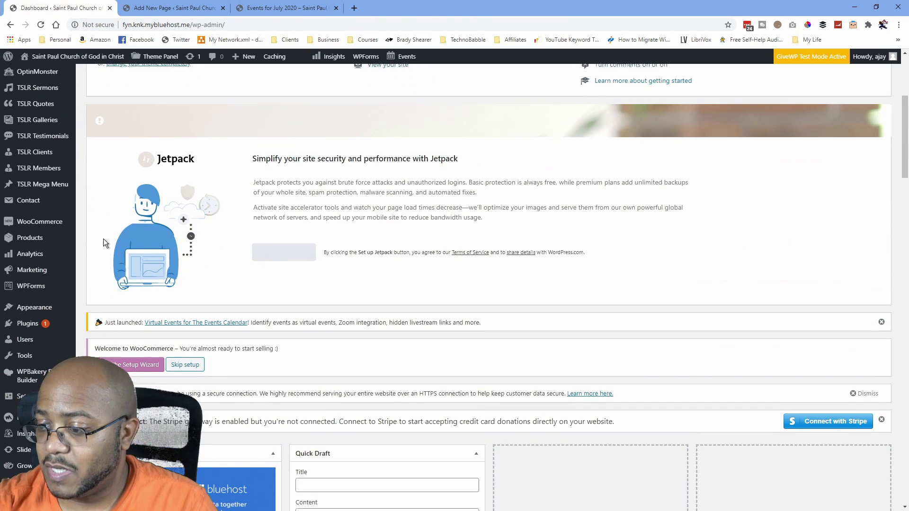
mouse_move(42, 309)
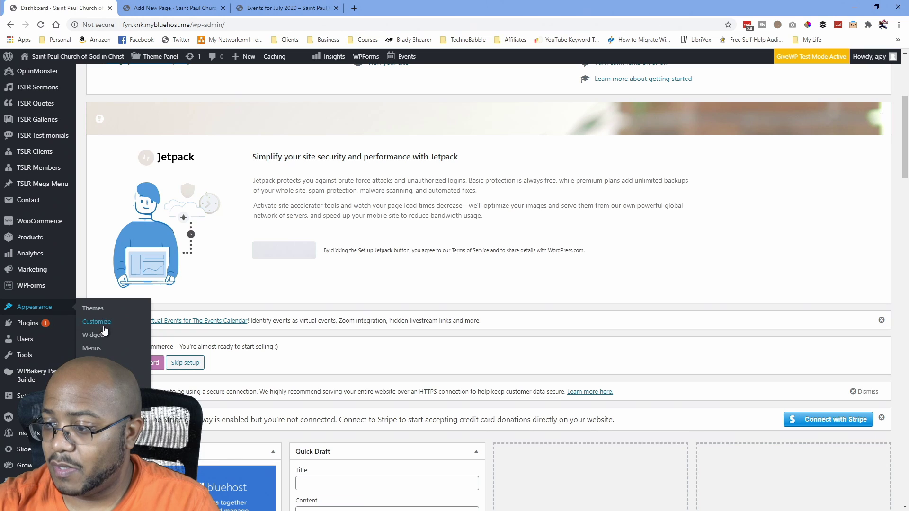
click(100, 353)
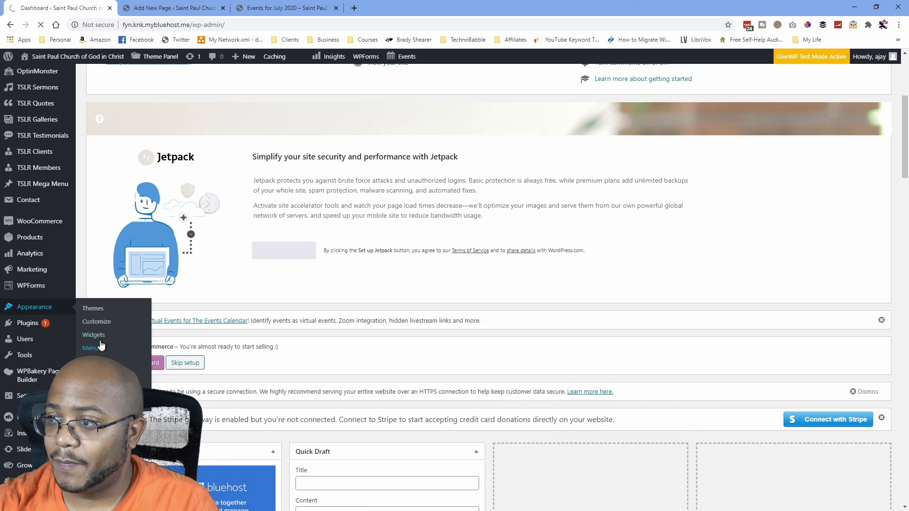
mouse_move(55, 258)
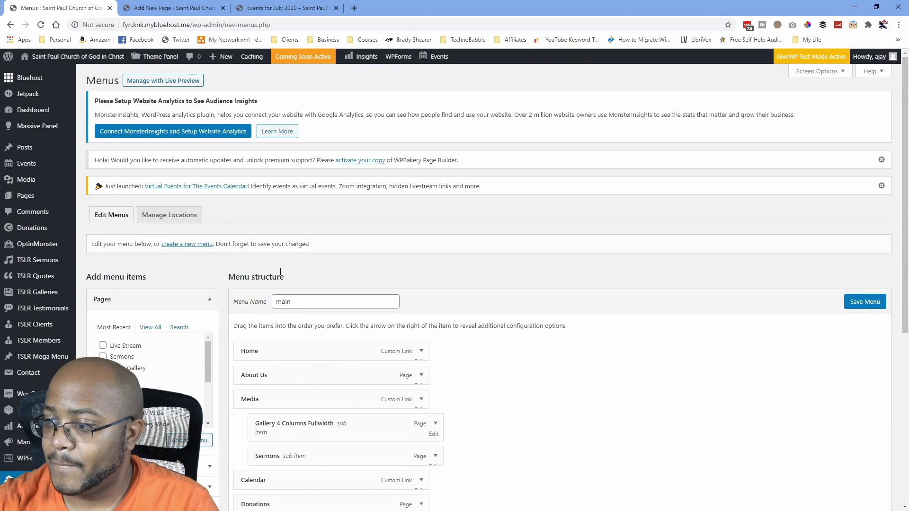
scroll(104, 343, down, 2)
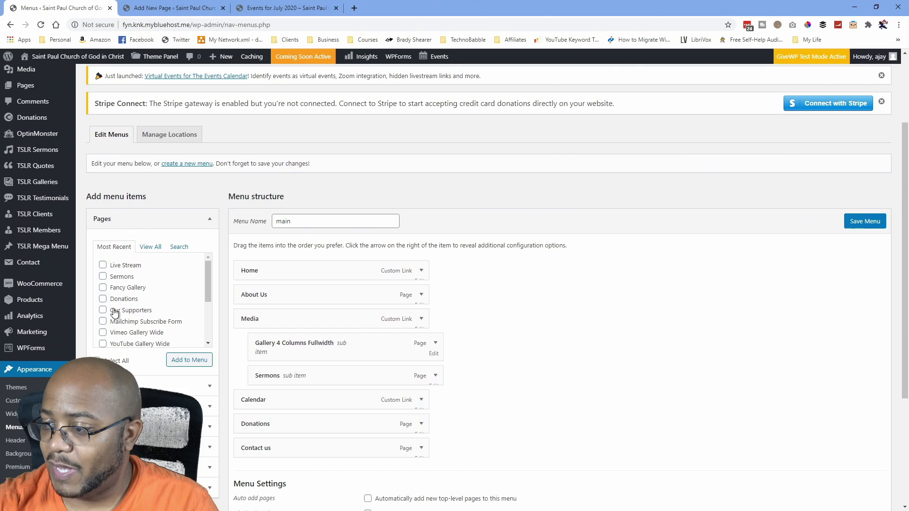
click(103, 266)
click(185, 361)
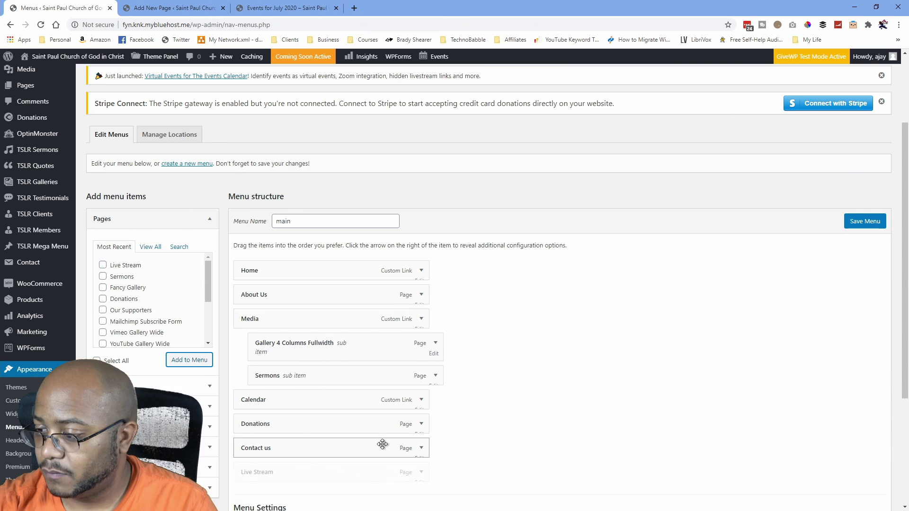
drag(325, 475, 320, 318)
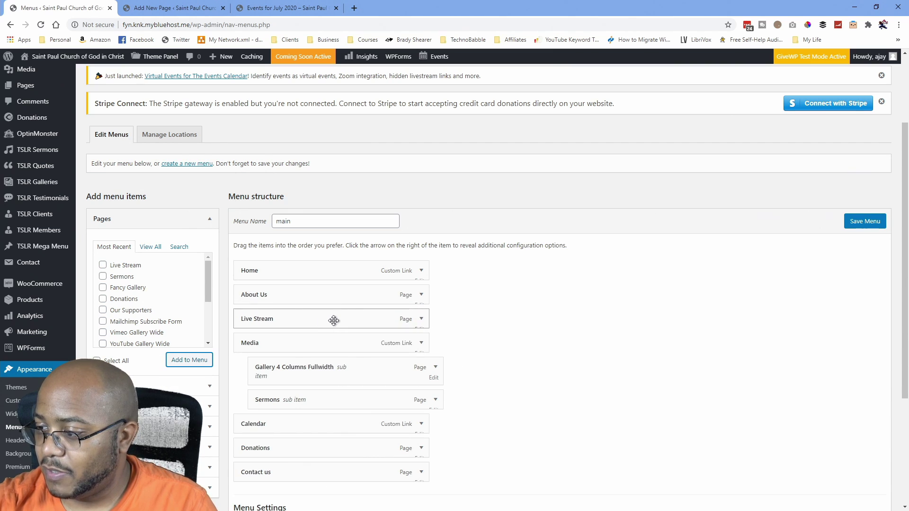
Change the Live Stream item's navigation label to 'Watch Live' and save the menu.
click(420, 320)
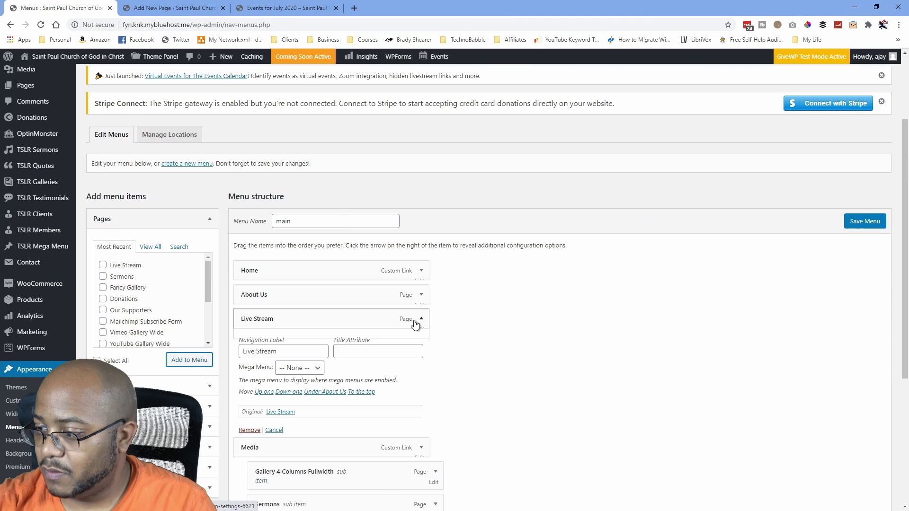
click(292, 350)
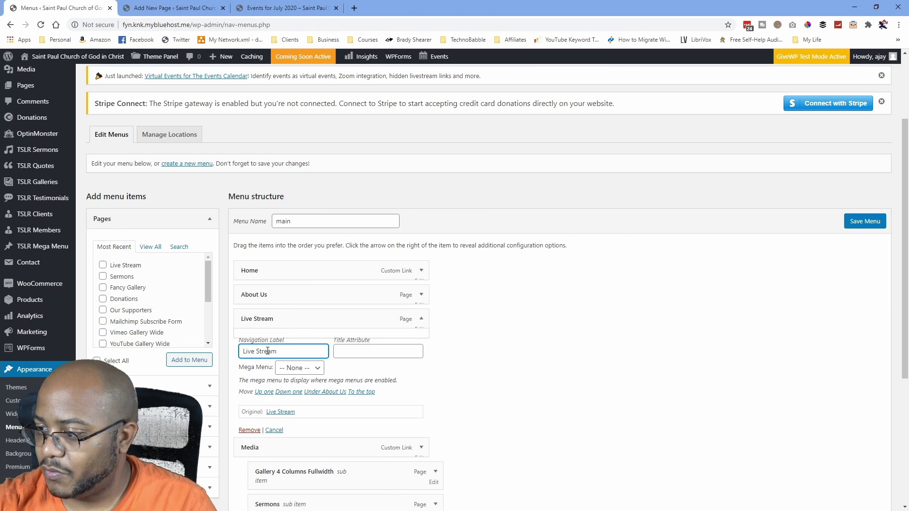
drag(277, 351, 241, 350)
text(Watch Live)
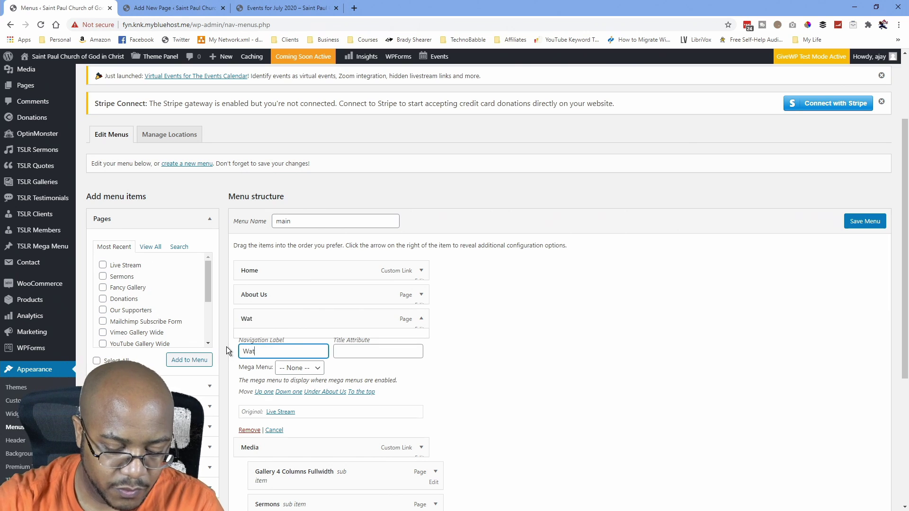
click(519, 357)
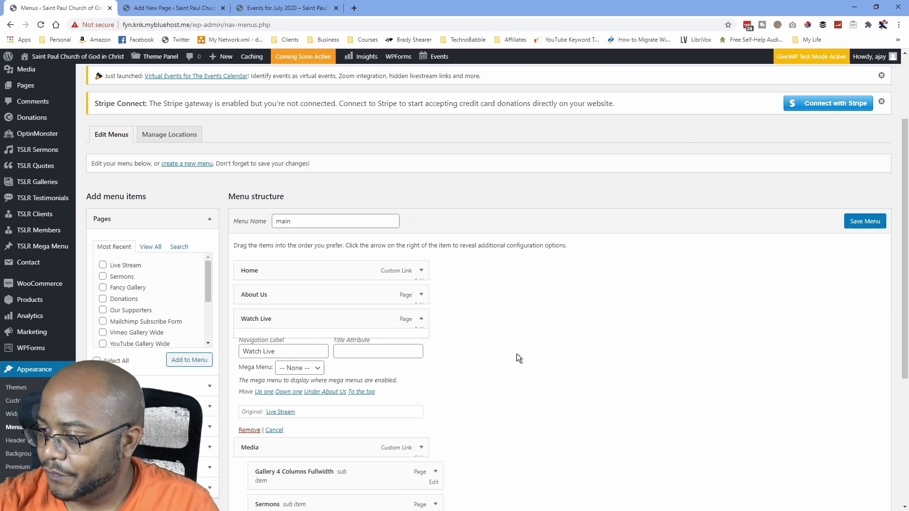
click(421, 319)
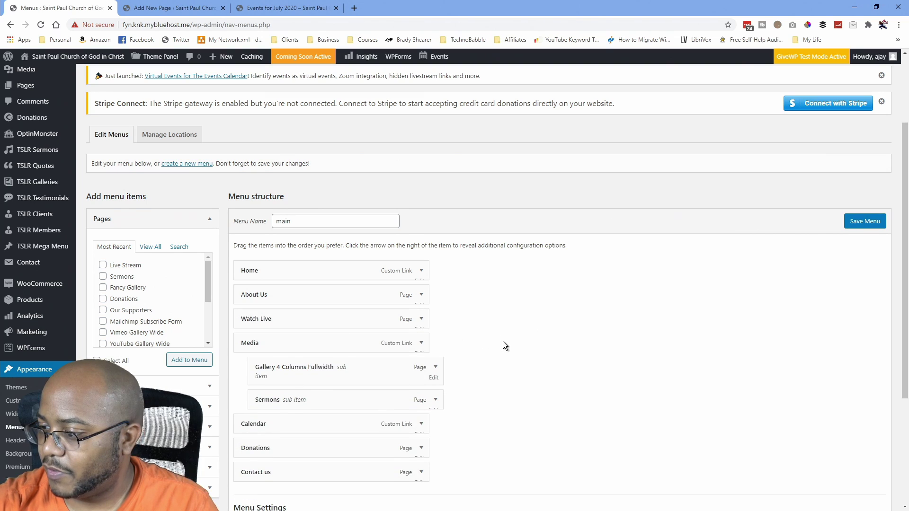
scroll(503, 342, down, 2)
click(859, 465)
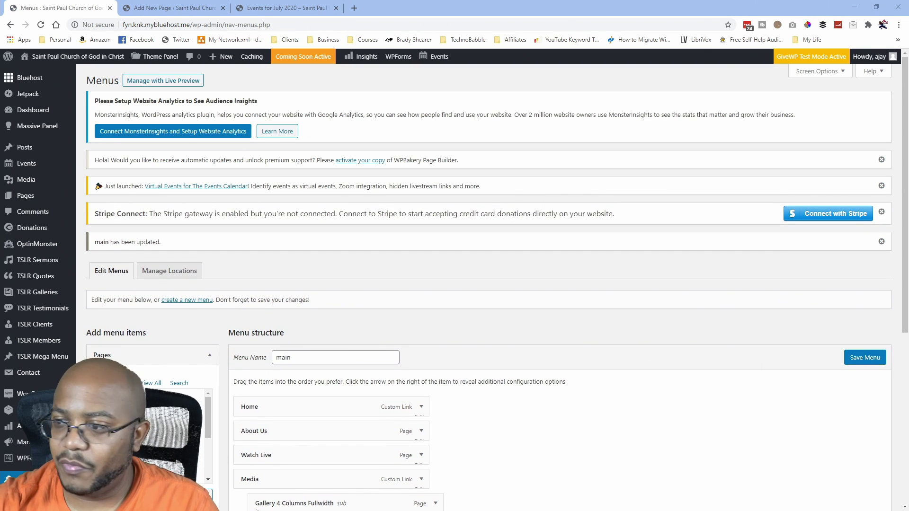
Open the live site in a new tab and close the Live Stream editor and events tabs.
scroll(367, 348, down, 5)
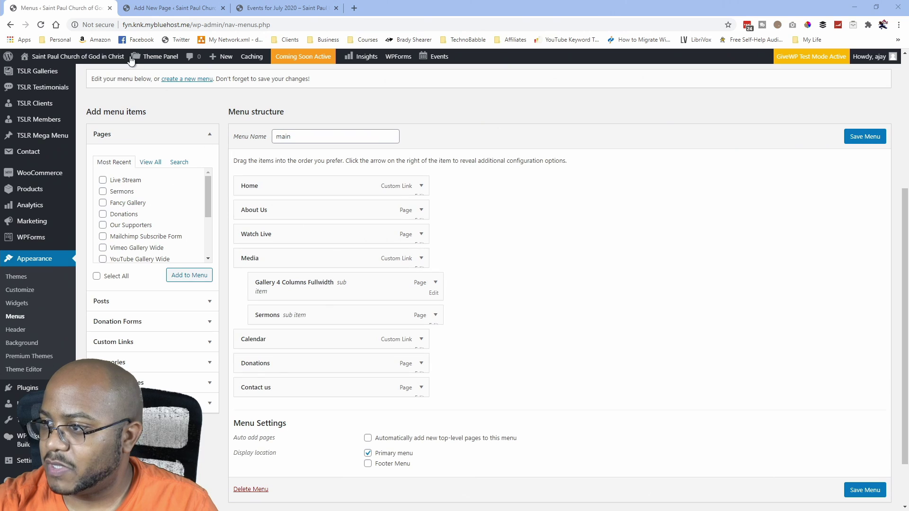
mouse_move(56, 56)
middle_click(37, 77)
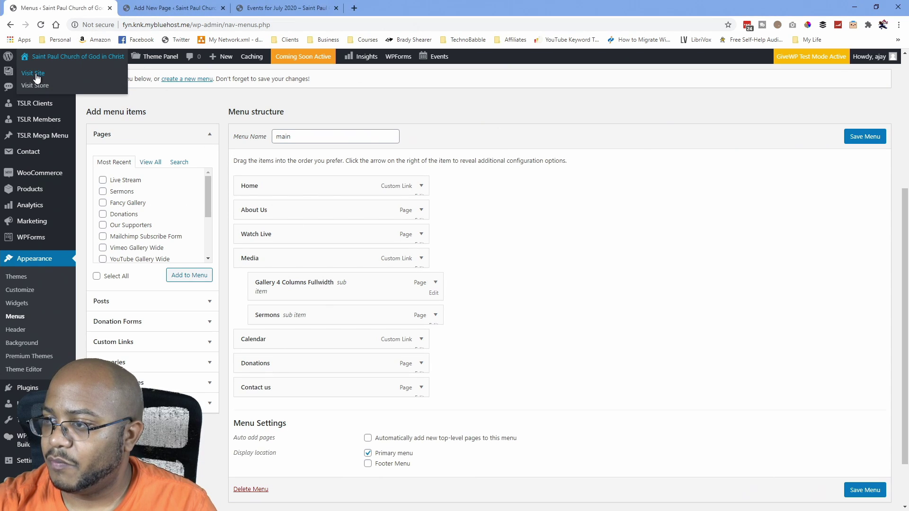
click(324, 8)
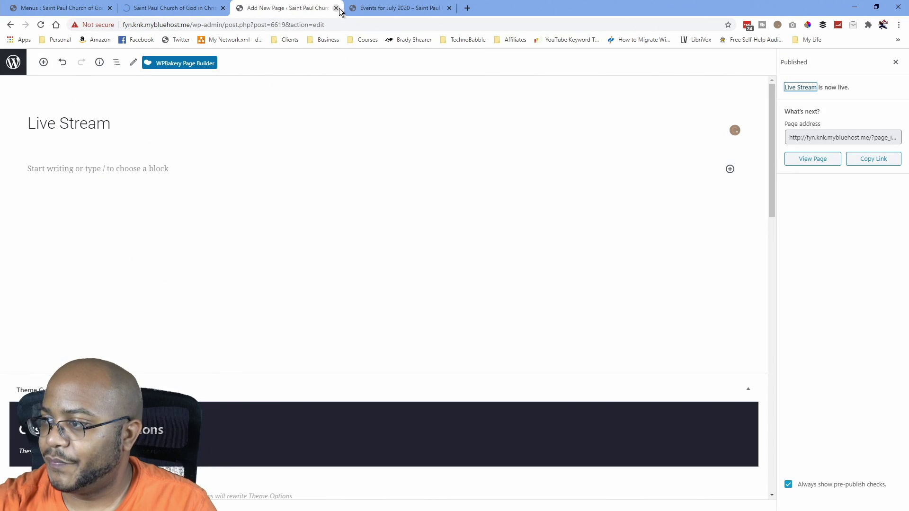
click(336, 8)
click(336, 8)
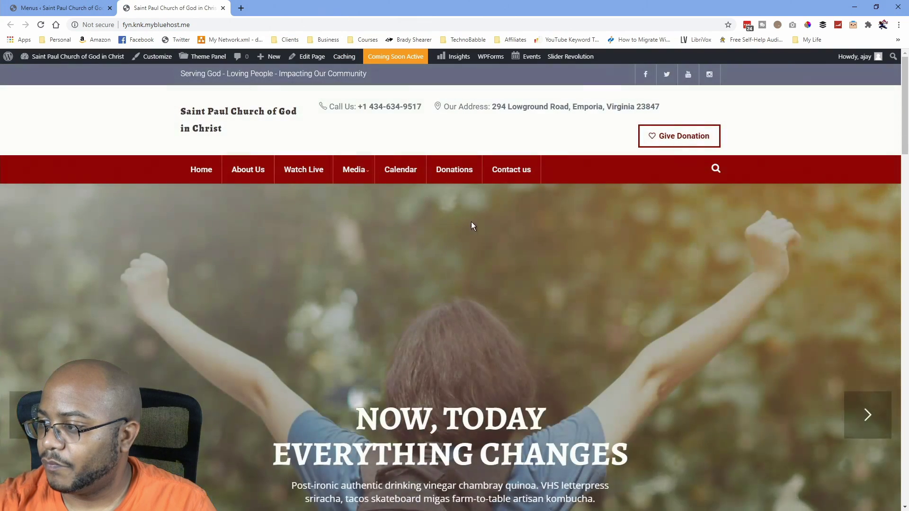
Browse the site's Donations page and its donation forms, then open it in the editor.
click(460, 173)
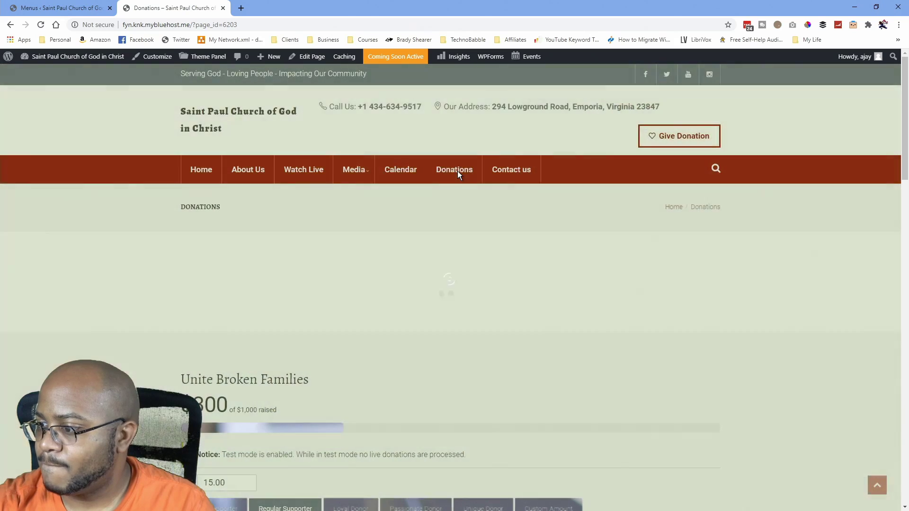
scroll(440, 283, down, 7)
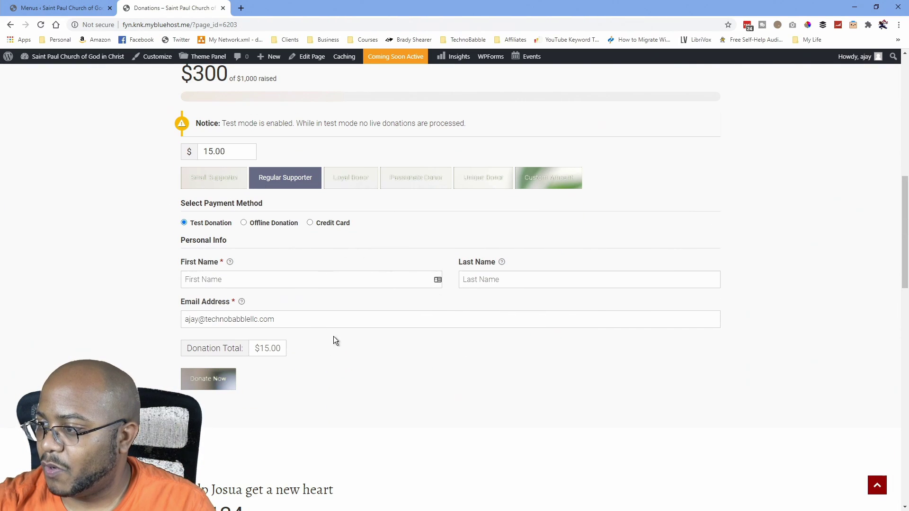
scroll(334, 341, up, 7)
scroll(284, 300, up, 3)
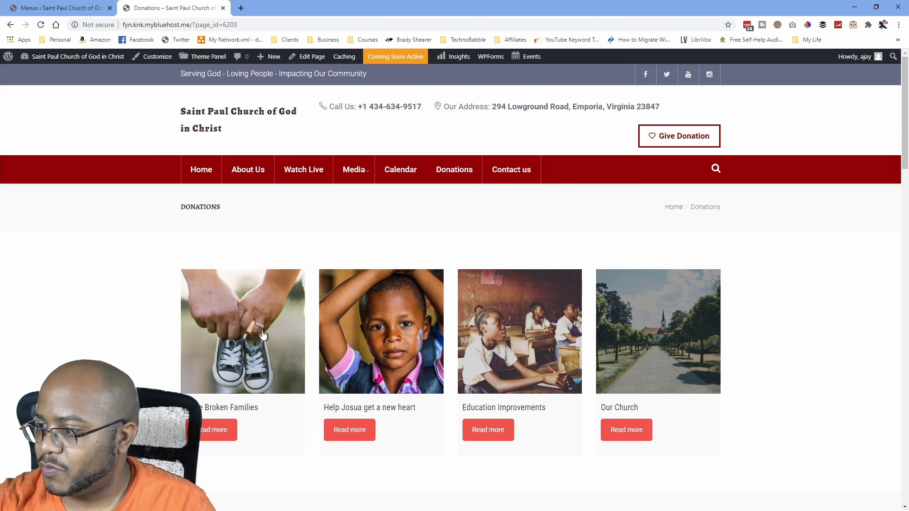
scroll(410, 374, down, 5)
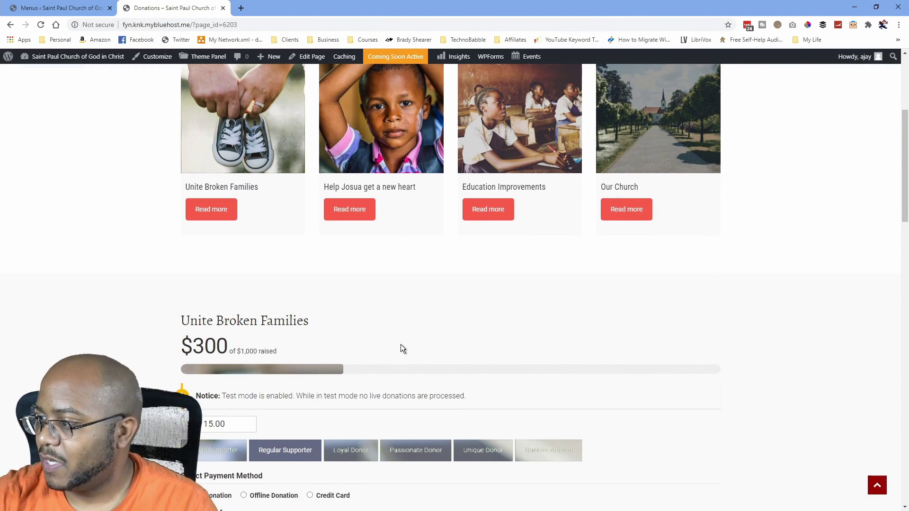
scroll(399, 317, down, 5)
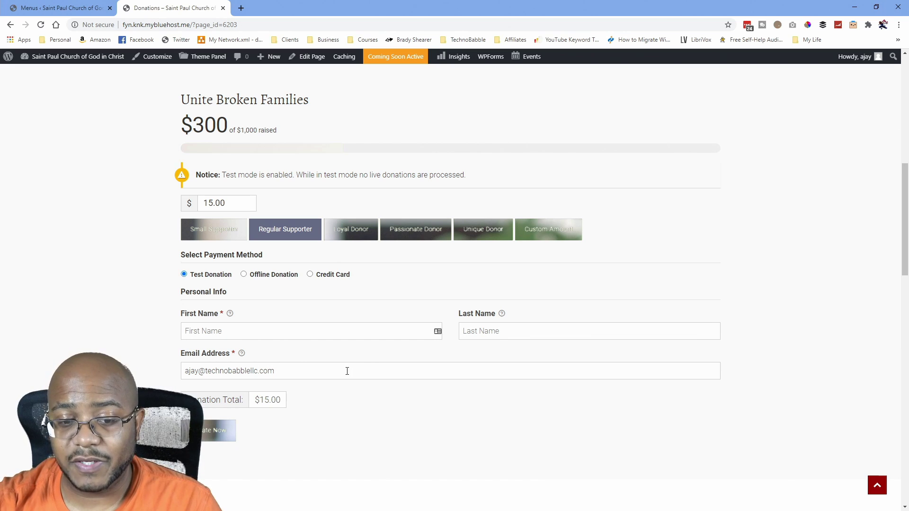
scroll(307, 374, up, 7)
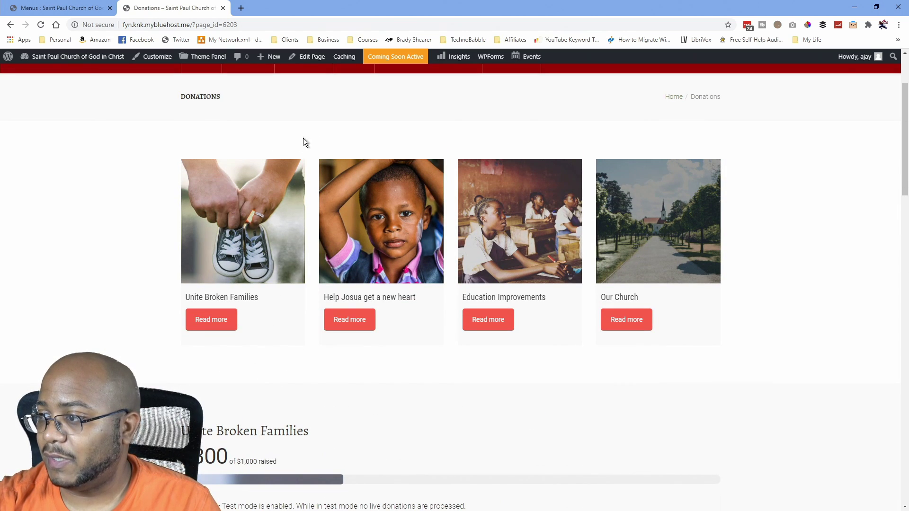
click(310, 57)
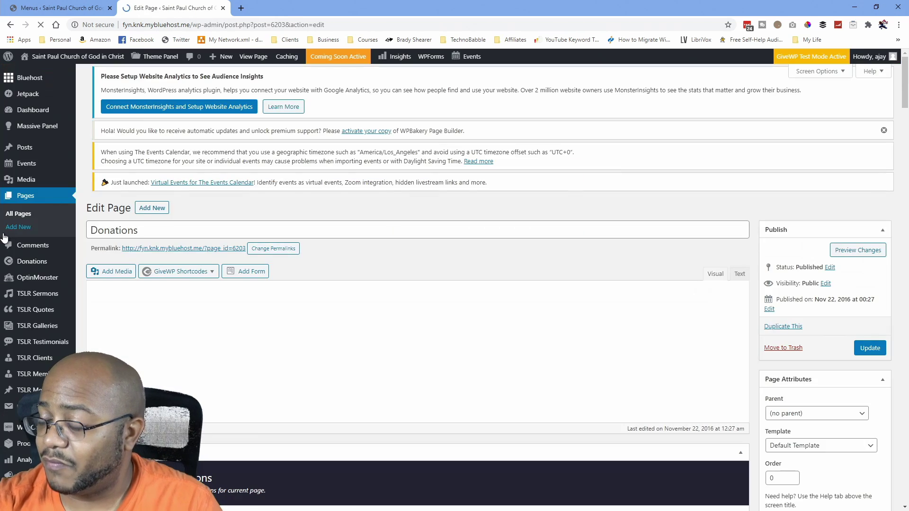
Replace the page title 'Donations' with 'Giving' and scroll through the builder content.
double_click(135, 230)
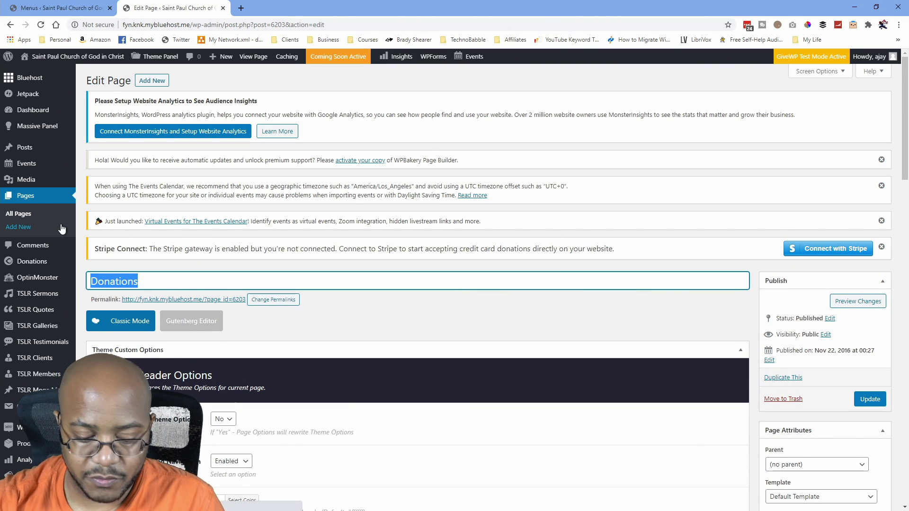
text(On)
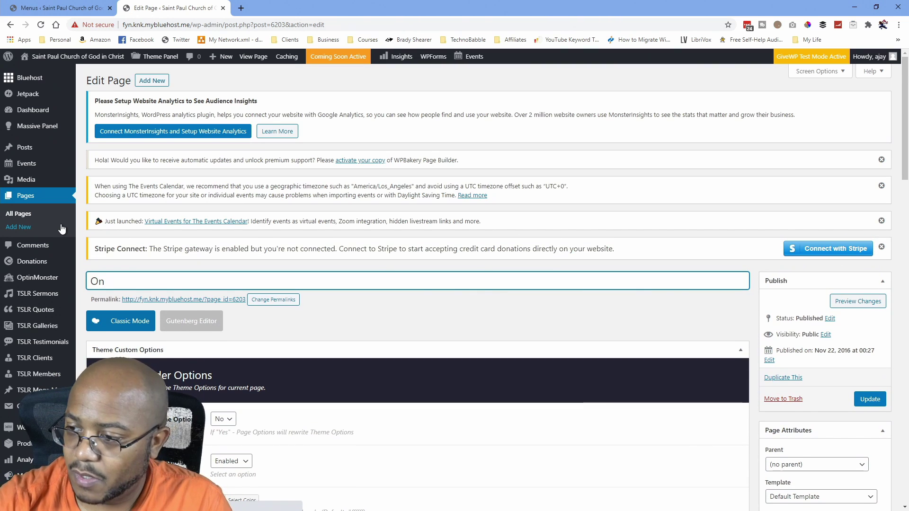
key(BackSpace)
key(BackSpace)
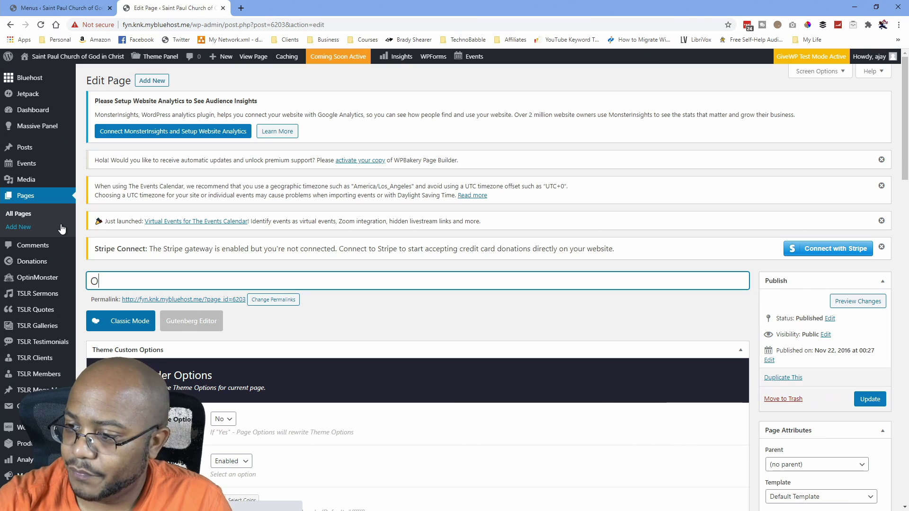
text(Giving)
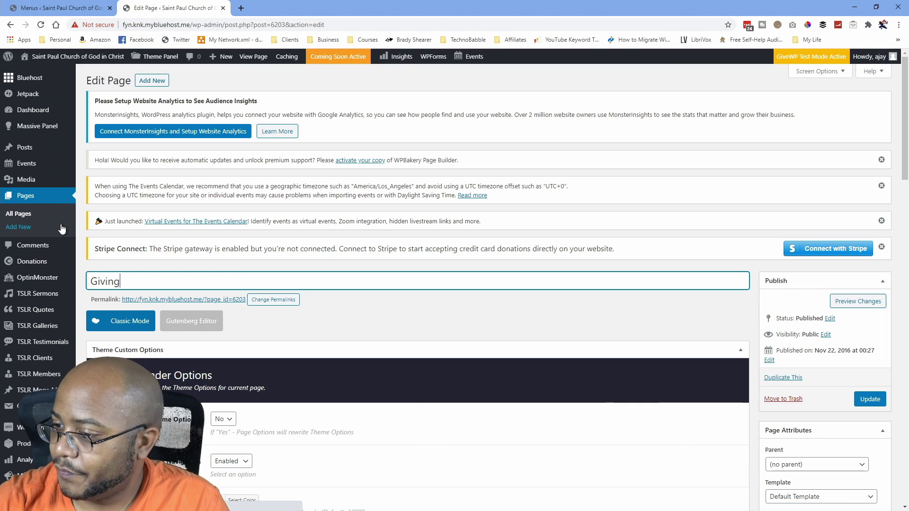
scroll(190, 245, down, 20)
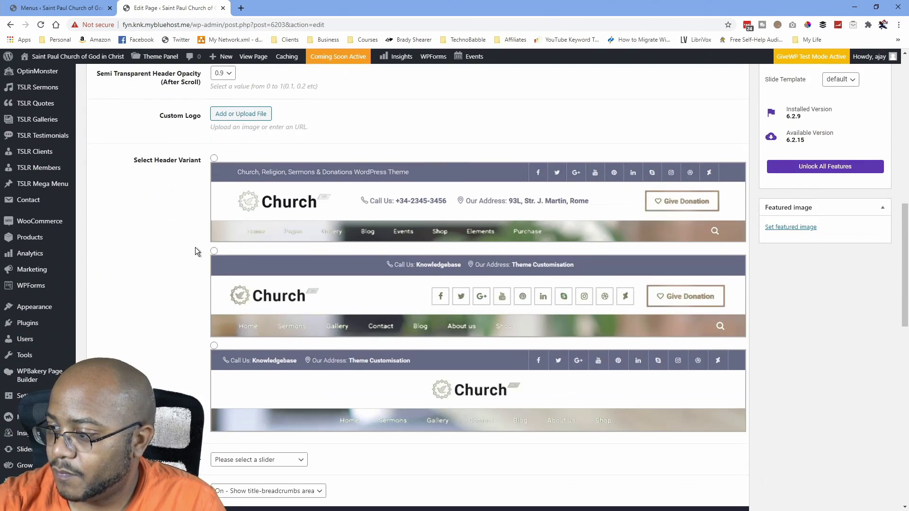
scroll(195, 251, down, 3)
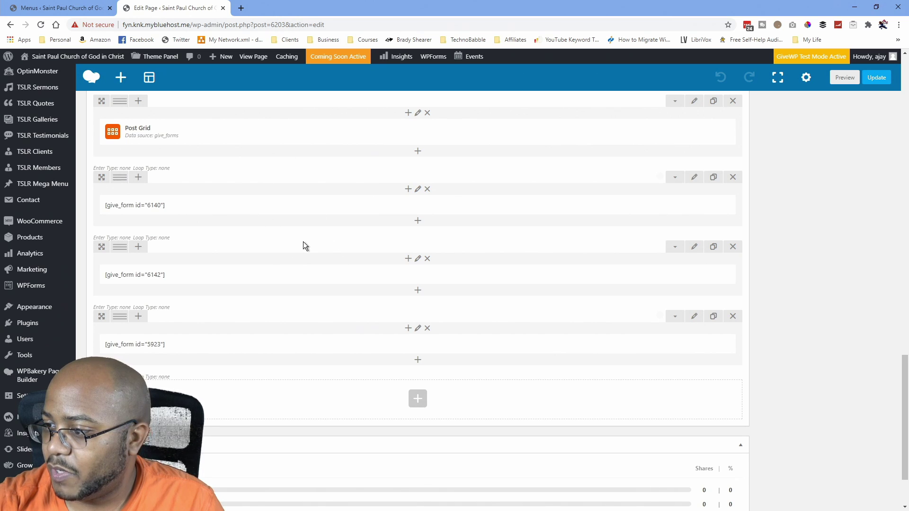
Look over the Add Element list and the Post Grid row settings, closing both unchanged.
scroll(303, 241, up, 3)
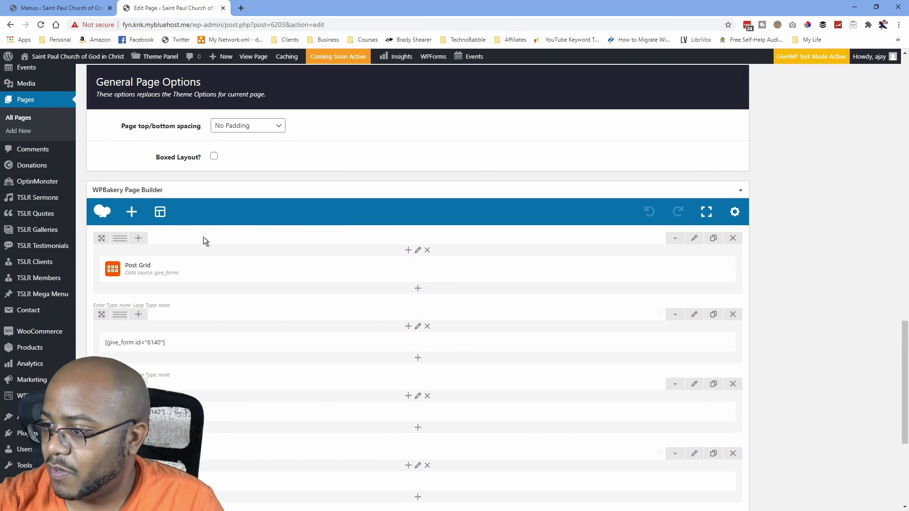
click(132, 214)
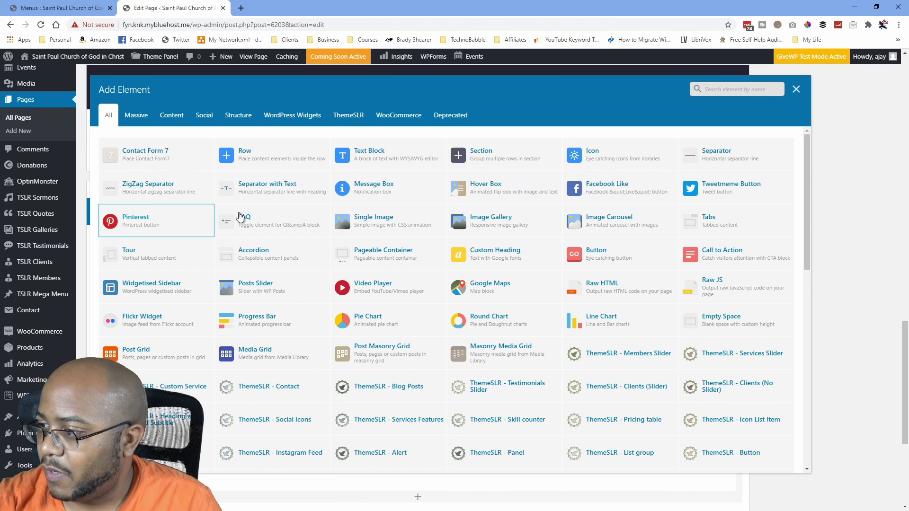
click(795, 90)
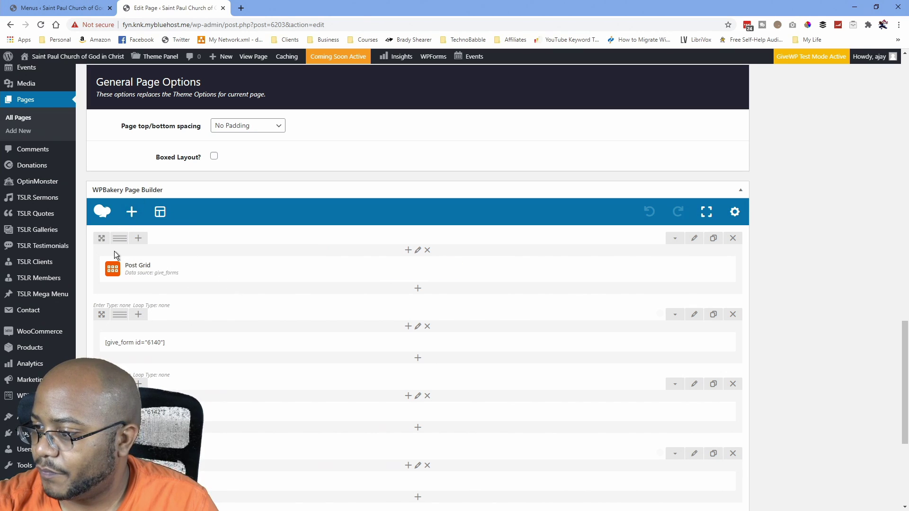
click(695, 239)
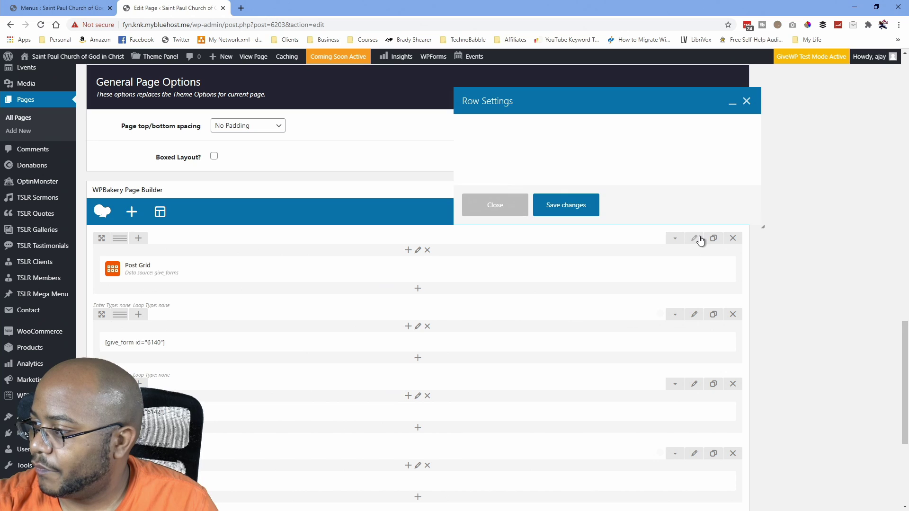
click(746, 101)
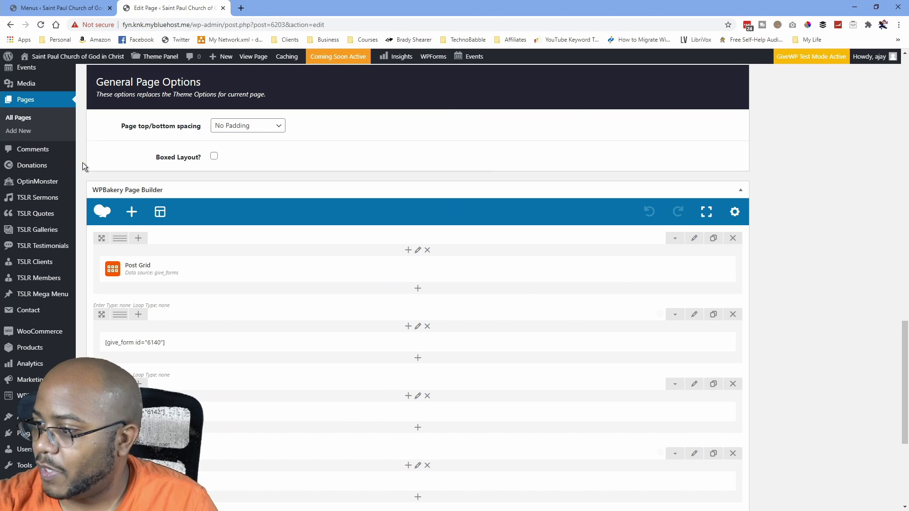
Add a new empty row and move it to the top of the page, above Post Grid.
click(130, 211)
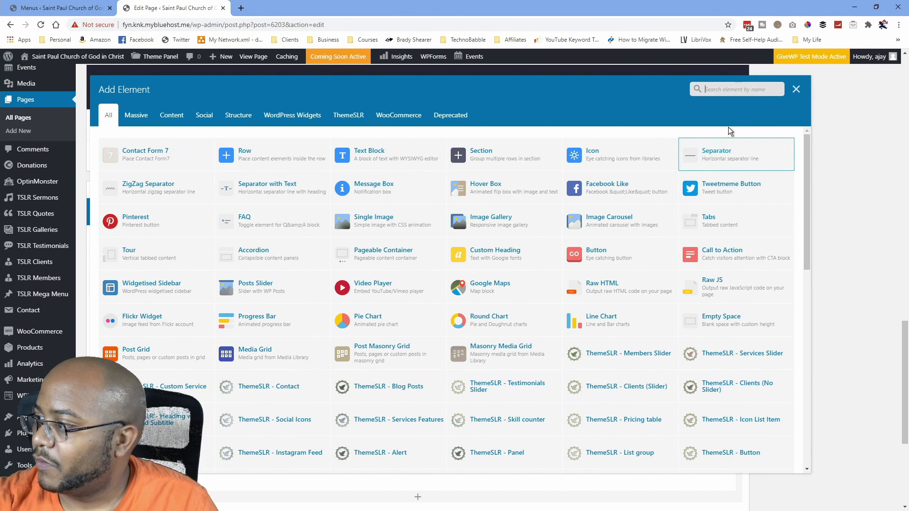
text(row)
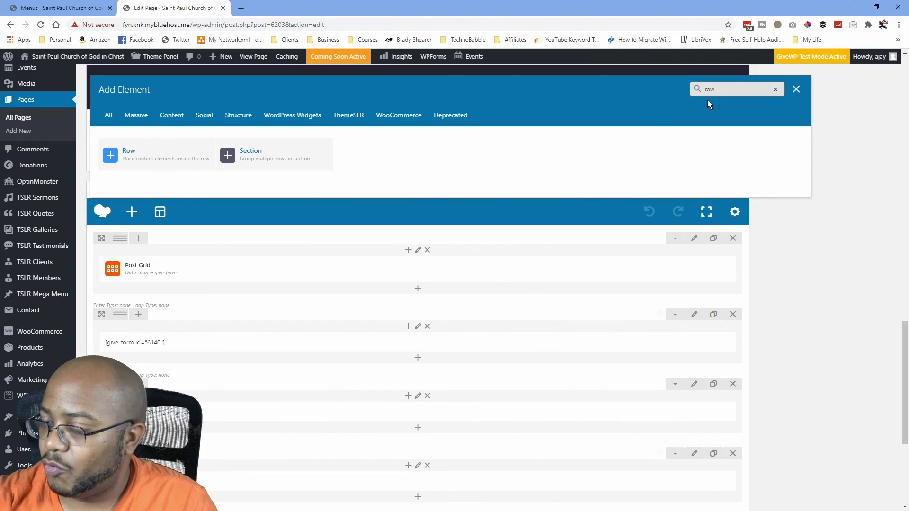
click(156, 162)
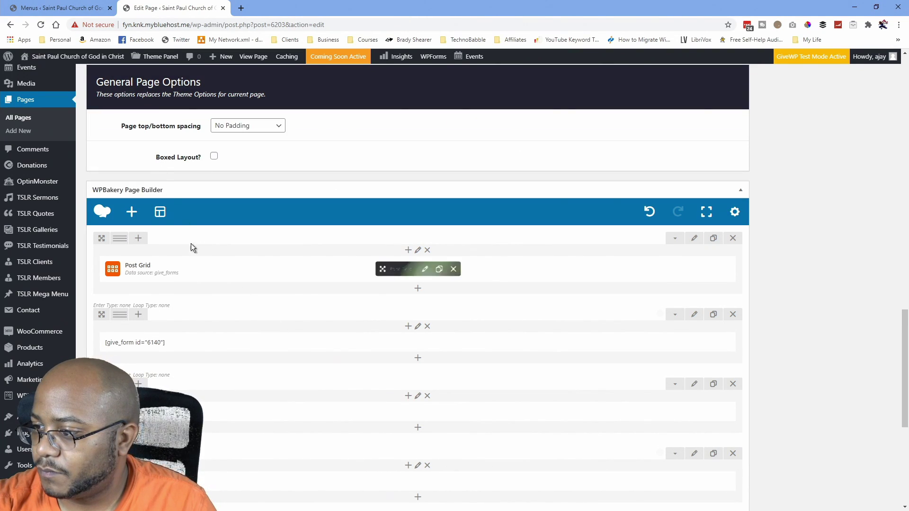
scroll(198, 302, down, 5)
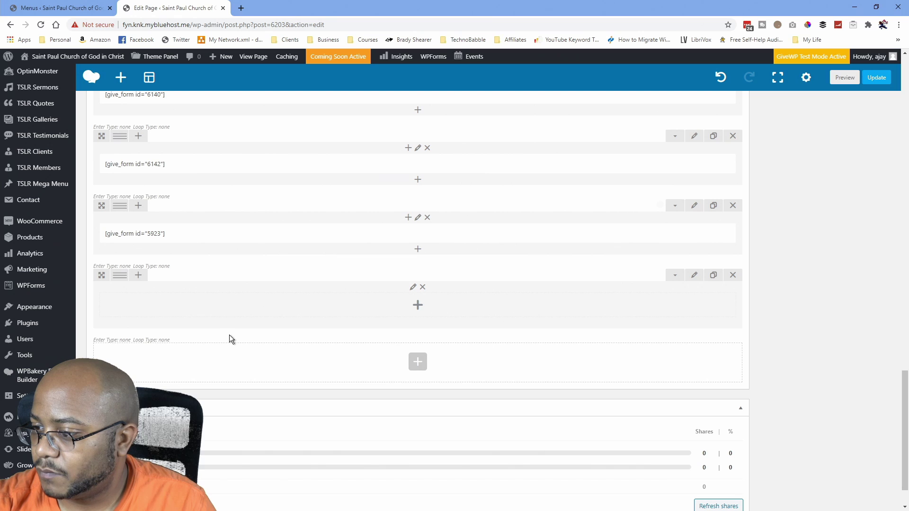
drag(102, 275, 102, 119)
scroll(147, 290, up, 4)
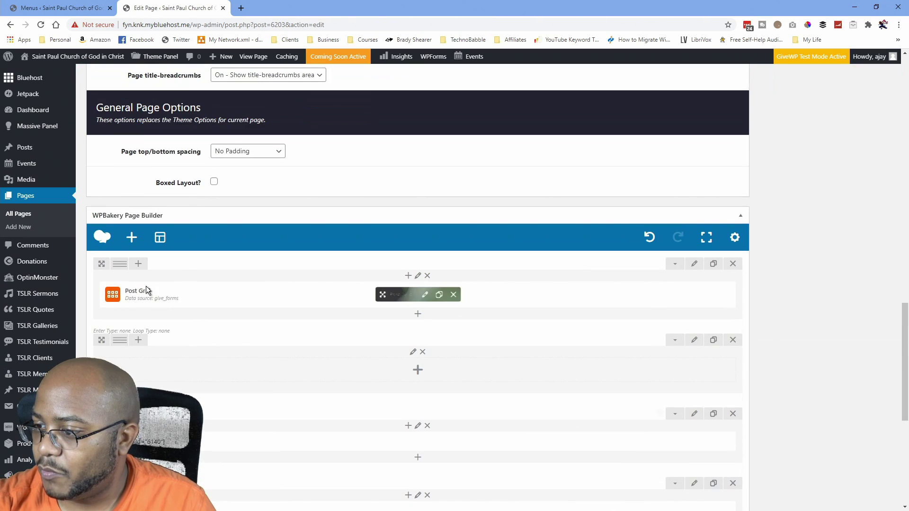
drag(102, 339, 101, 267)
Add a text block to the top row with the pasted tithing paragraphs replacing the lorem ipsum.
click(417, 295)
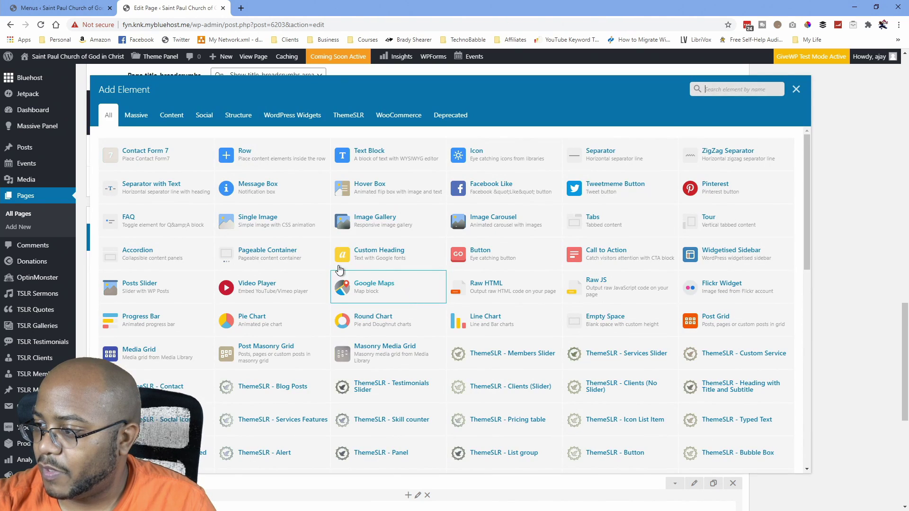
click(375, 155)
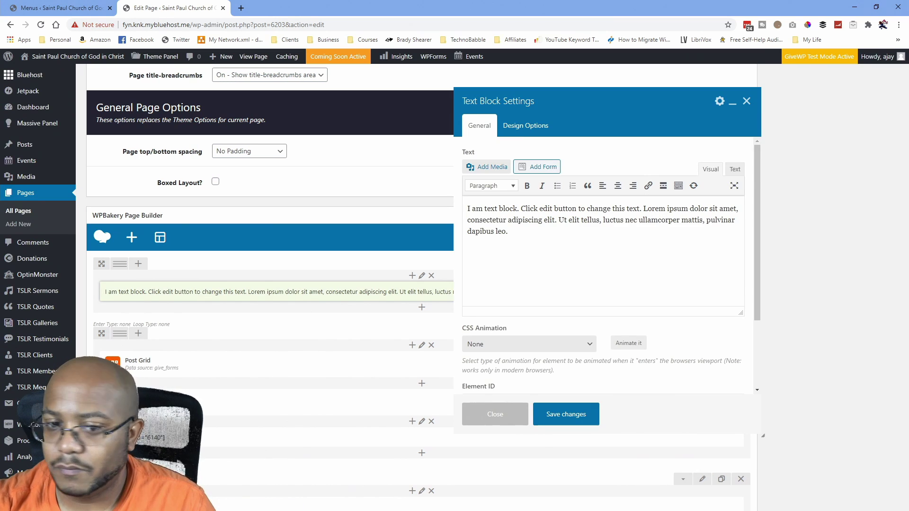
scroll(38, 284, down, 2)
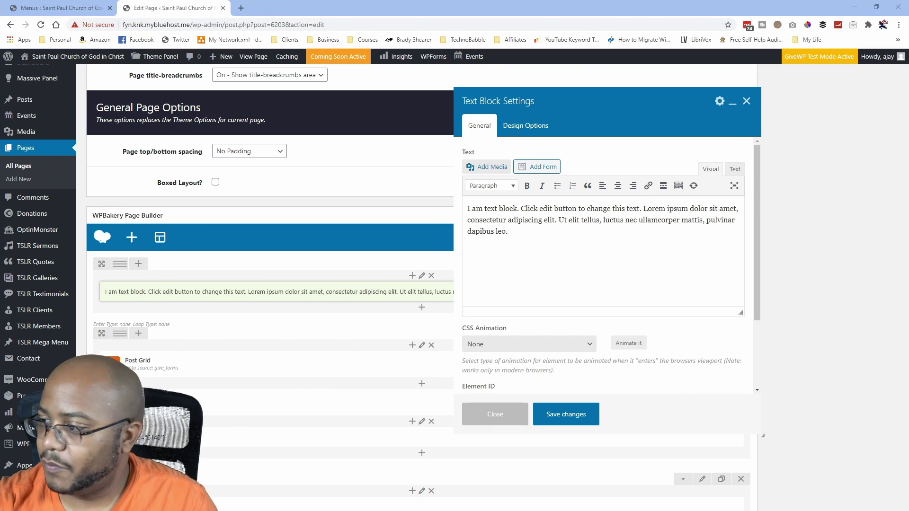
drag(519, 252, 472, 210)
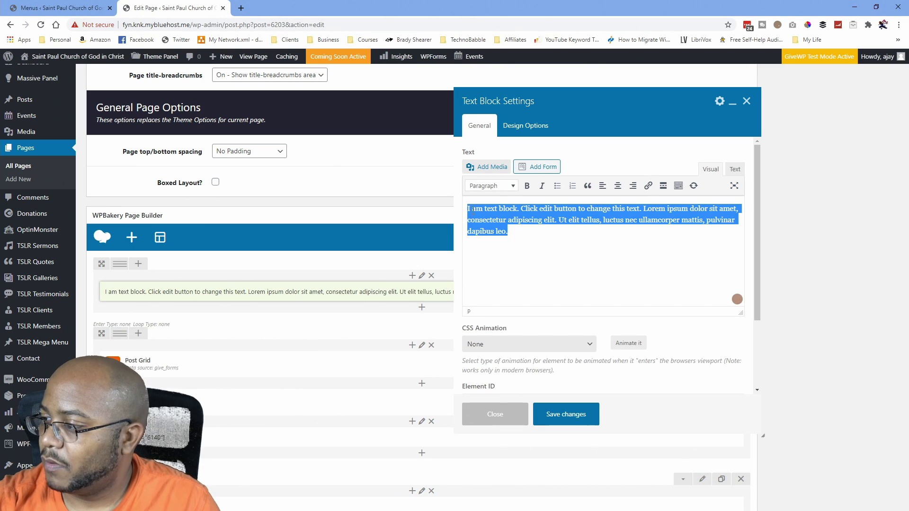
key(ctrl+v)
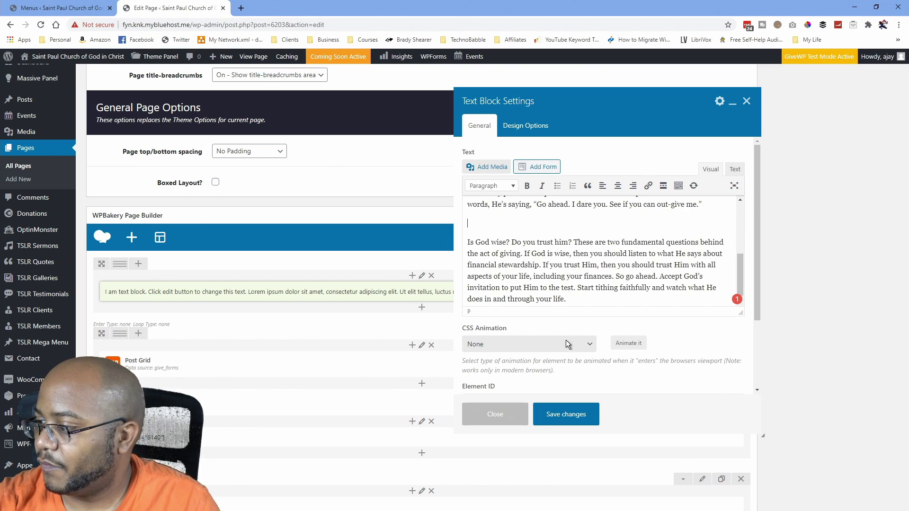
click(563, 415)
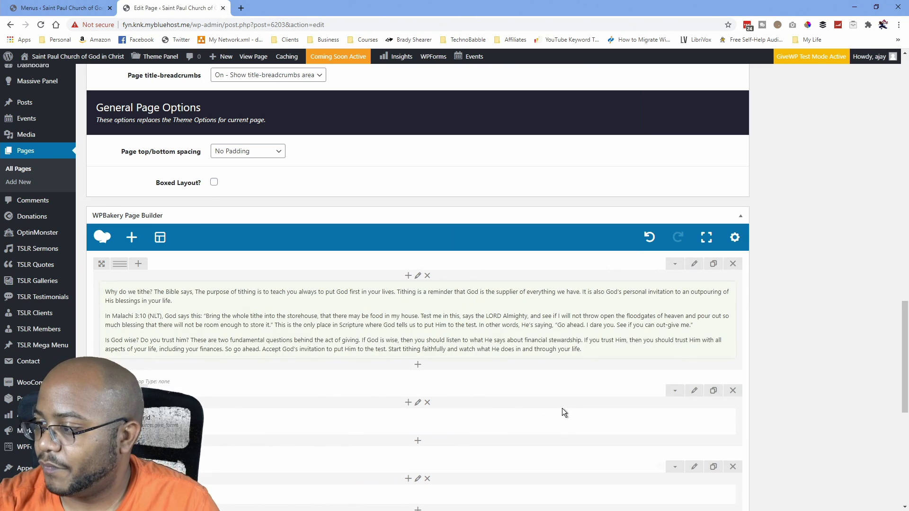
click(408, 275)
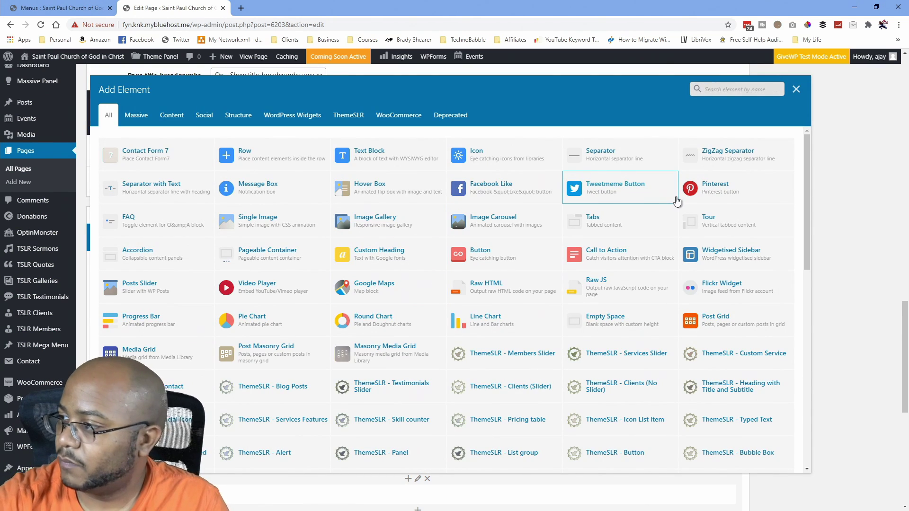
Add a title-and-subtitle heading titled 'Tithing' above the tithing text.
text(head)
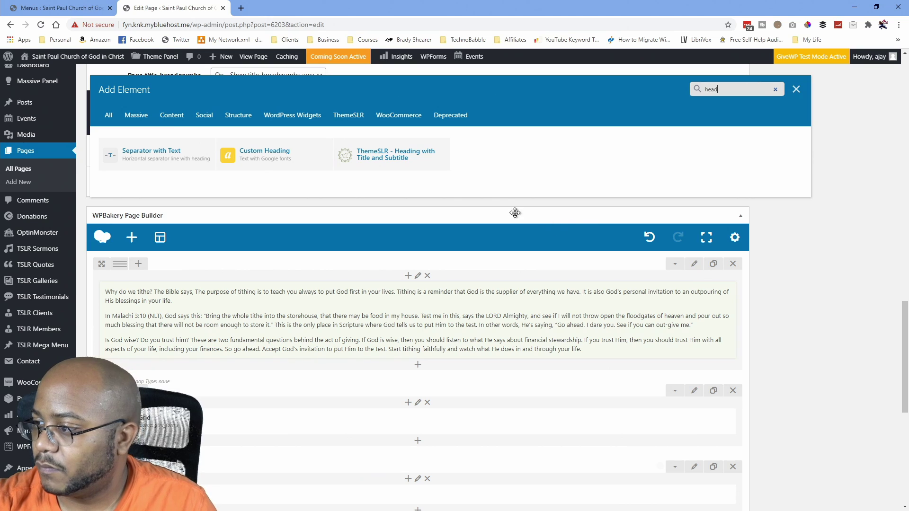
click(406, 160)
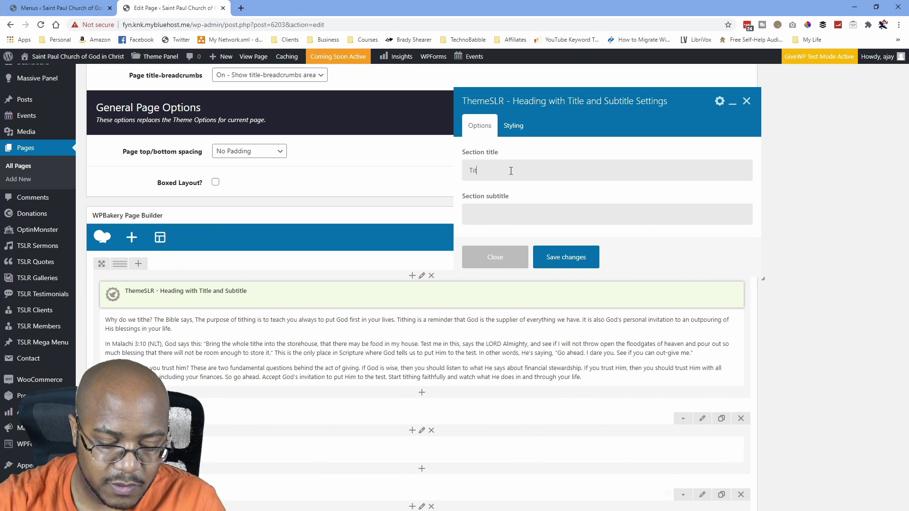
text(hing)
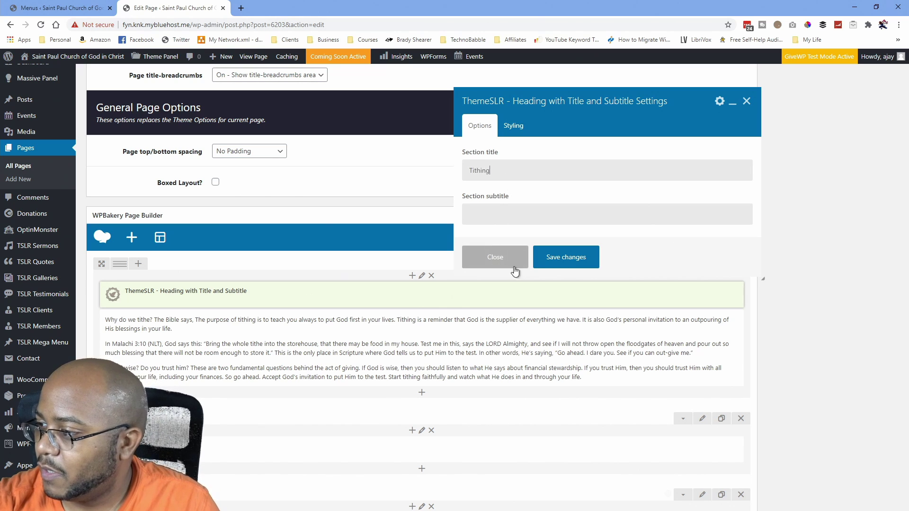
click(564, 260)
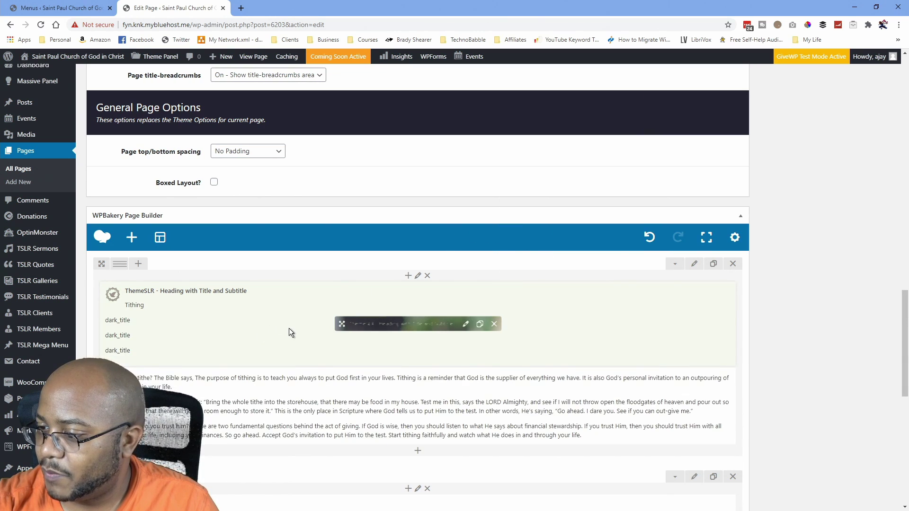
Add a second title-and-subtitle heading titled 'Offerings' below the tithing text.
scroll(288, 328, down, 3)
click(422, 318)
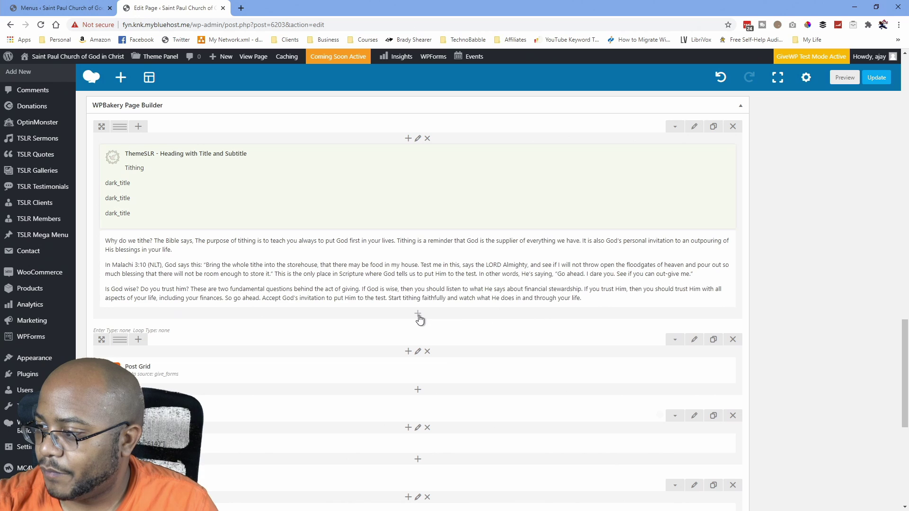
text(header)
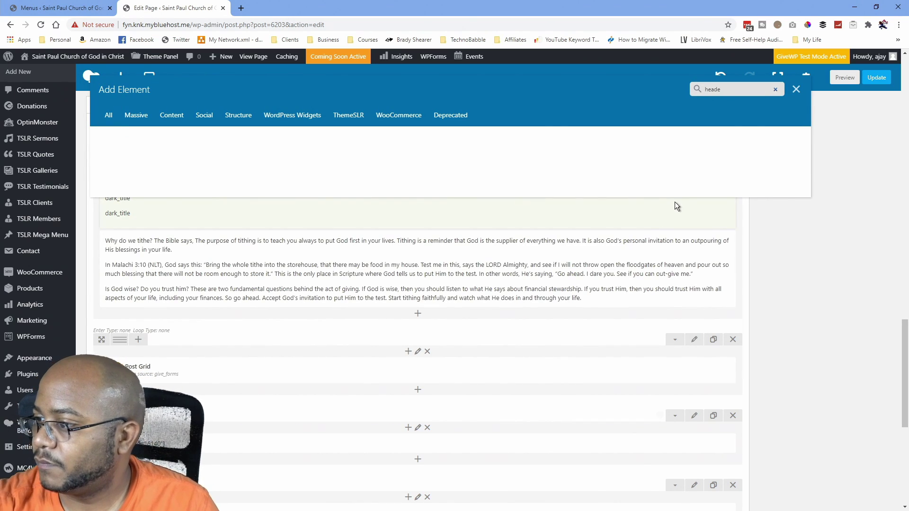
key(BackSpace)
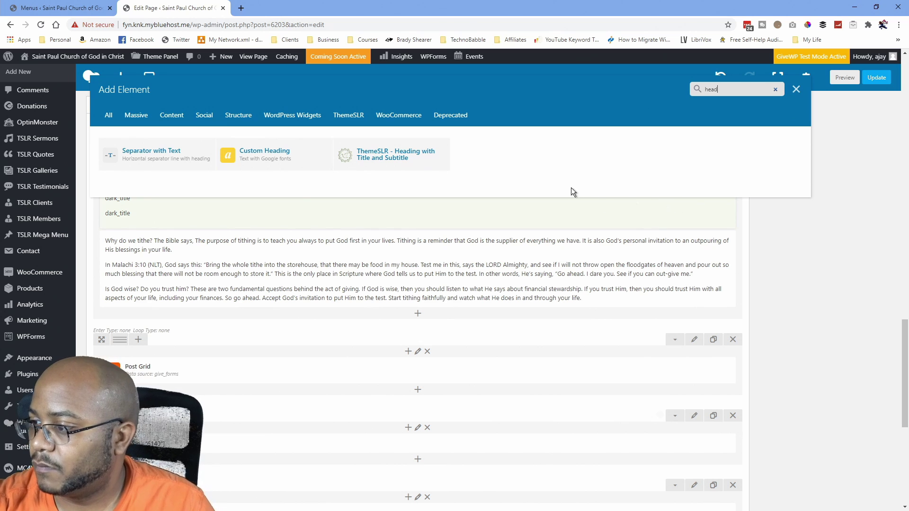
click(388, 158)
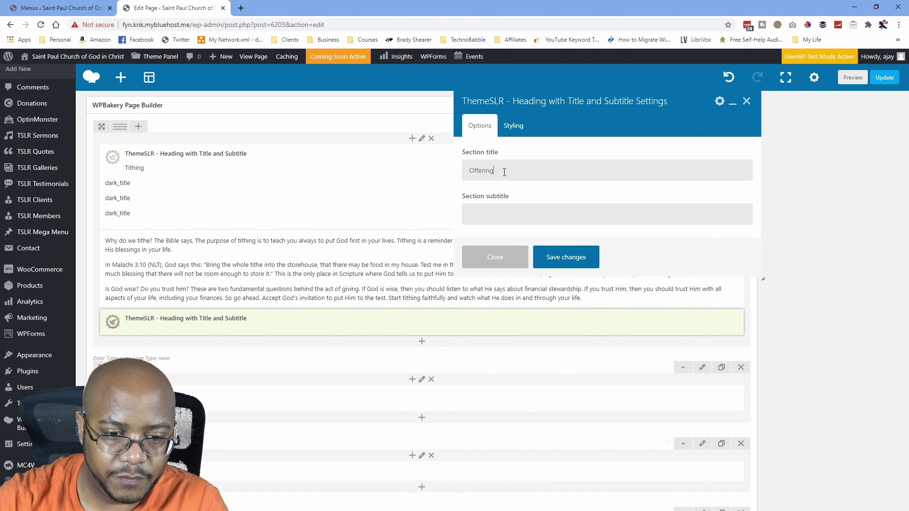
click(559, 257)
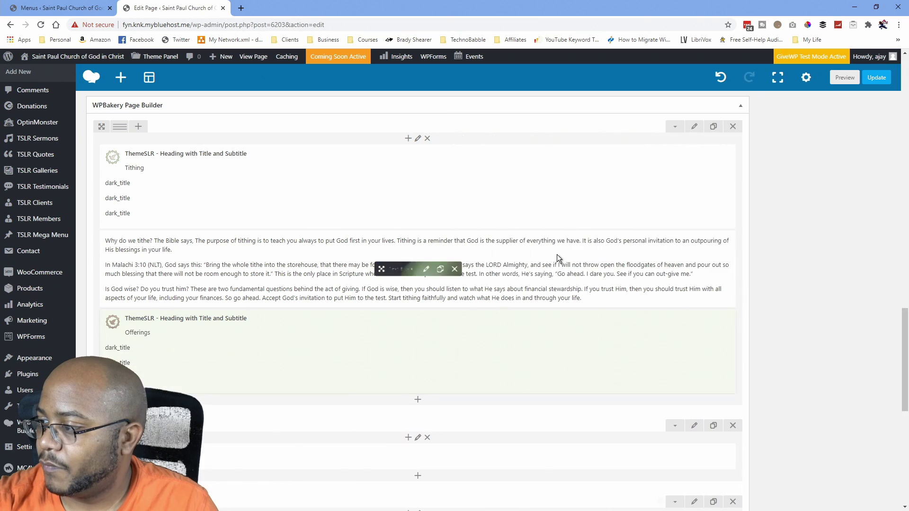
Add a text block below the Offerings heading with the pasted offerings paragraph, and save it.
click(417, 400)
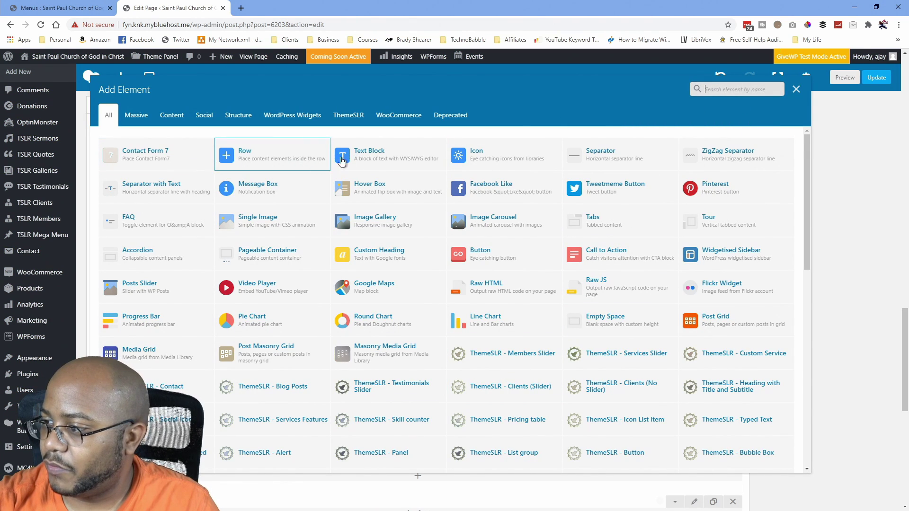
click(367, 153)
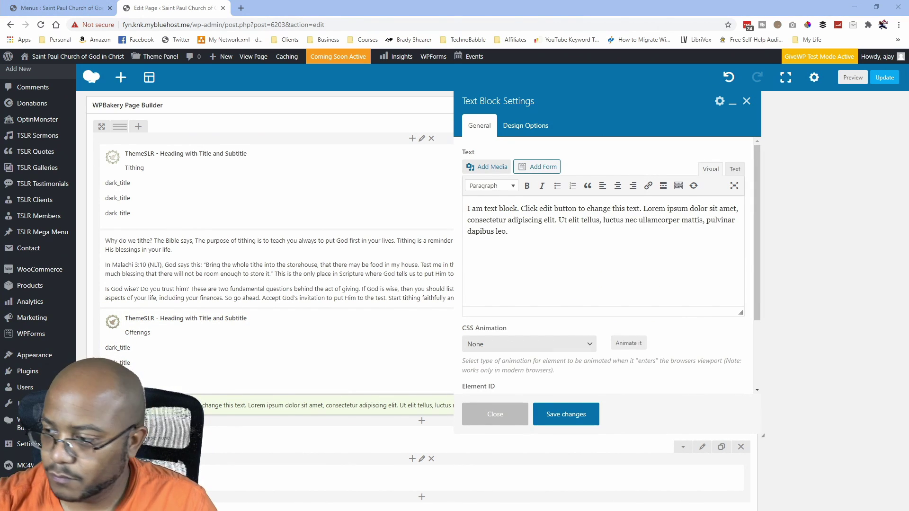
drag(544, 252, 454, 208)
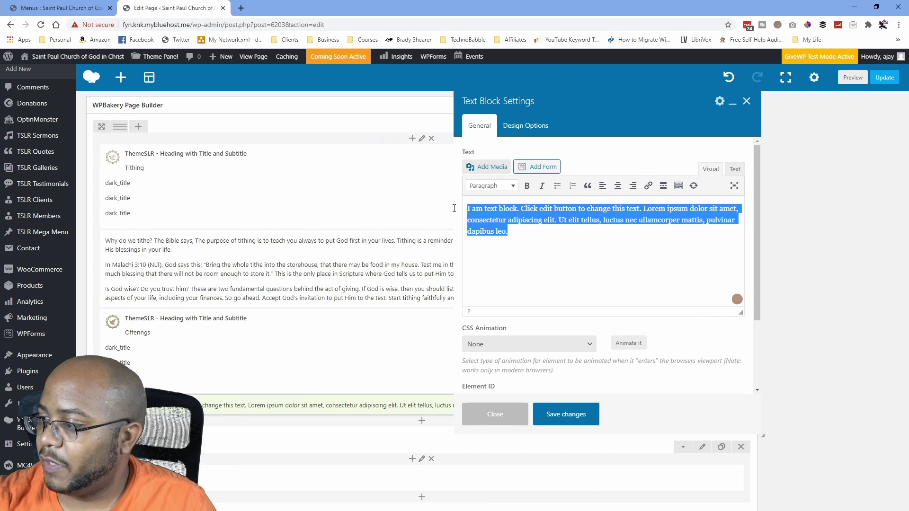
text(When God stirs you to give beyond your tithe, that is referred to as an offering. You can direct your offering to the cause that resonates with you. You can choose to give towards our General Operations fund, Missions fund, or other specific Ministry Campaigns.)
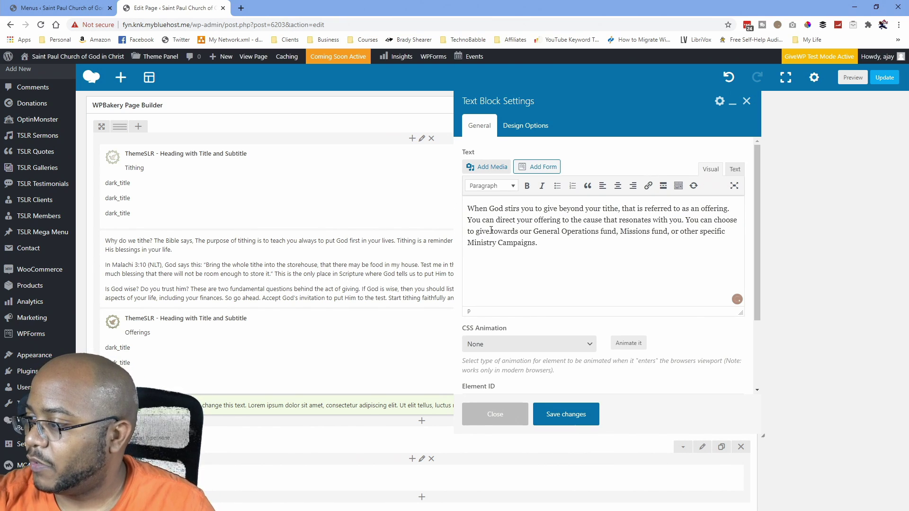
click(561, 415)
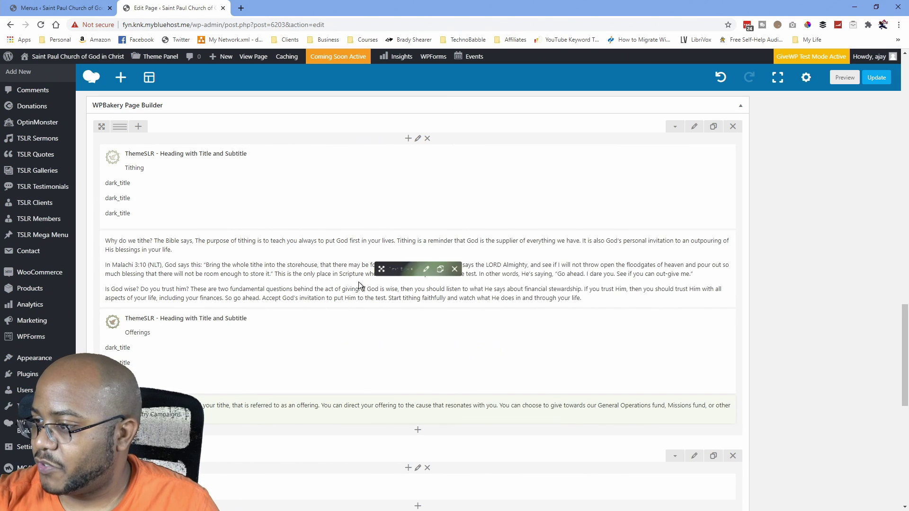
click(418, 429)
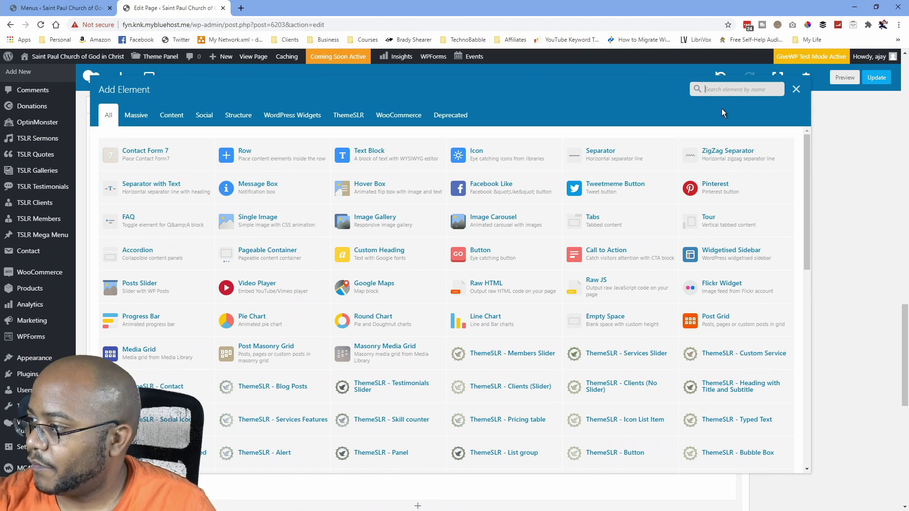
Place a default-height Empty Space element above the Offerings heading and update the Giving page.
text(space)
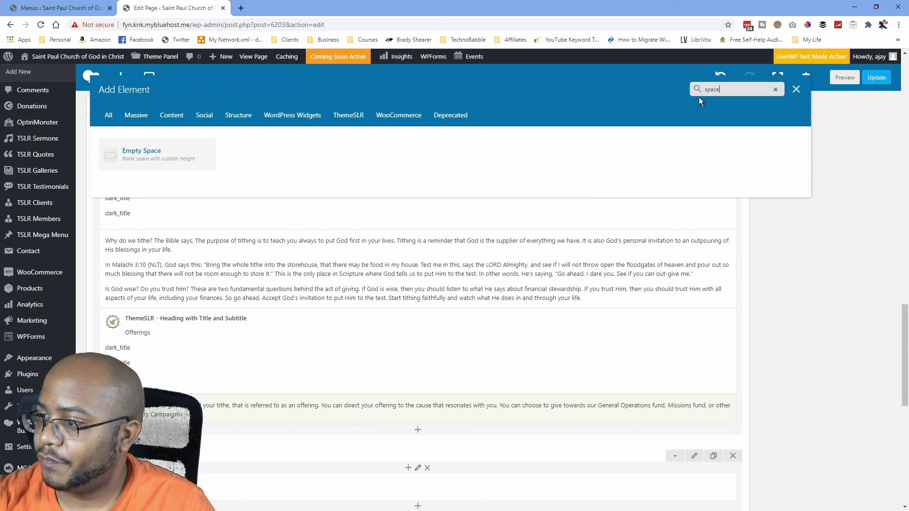
click(138, 158)
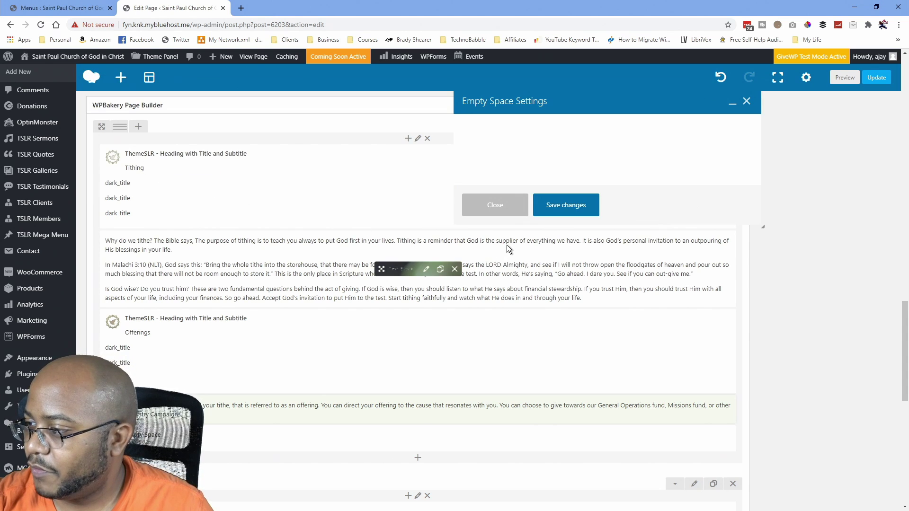
click(559, 331)
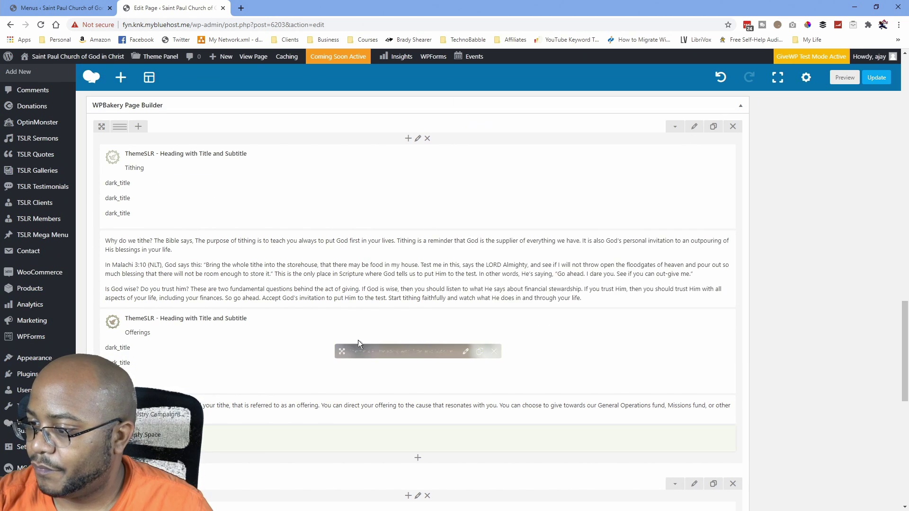
mouse_move(380, 442)
mouse_down()
mouse_move(356, 329)
mouse_move(360, 336)
mouse_up()
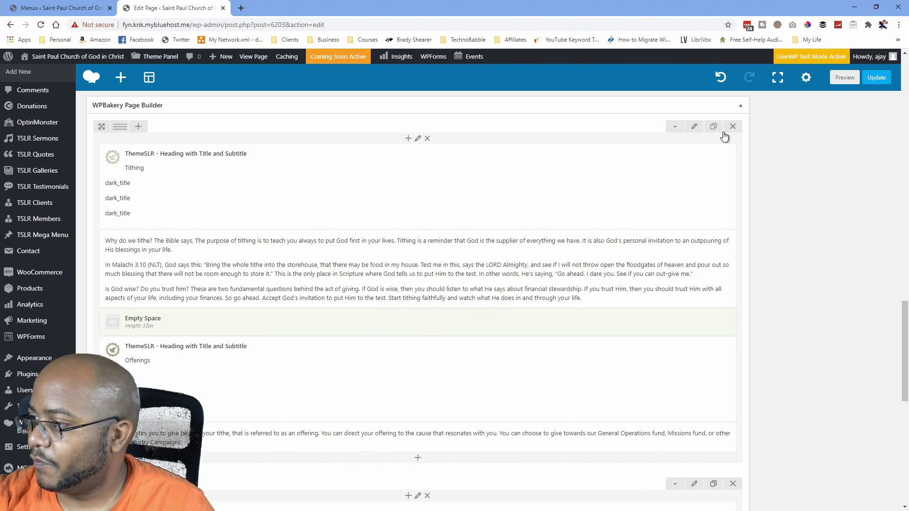
click(876, 78)
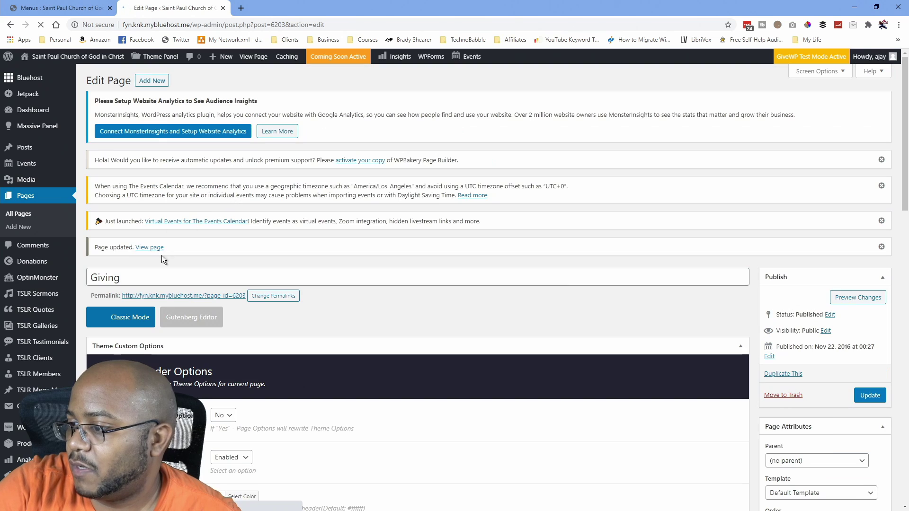
View the published Giving page, scroll through its Tithing and Offerings sections, then reload it.
click(148, 277)
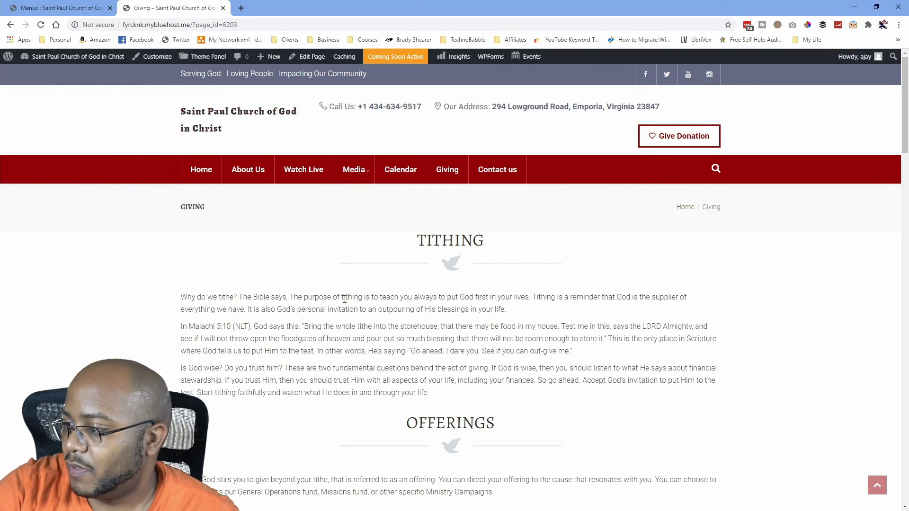
scroll(439, 343, down, 2)
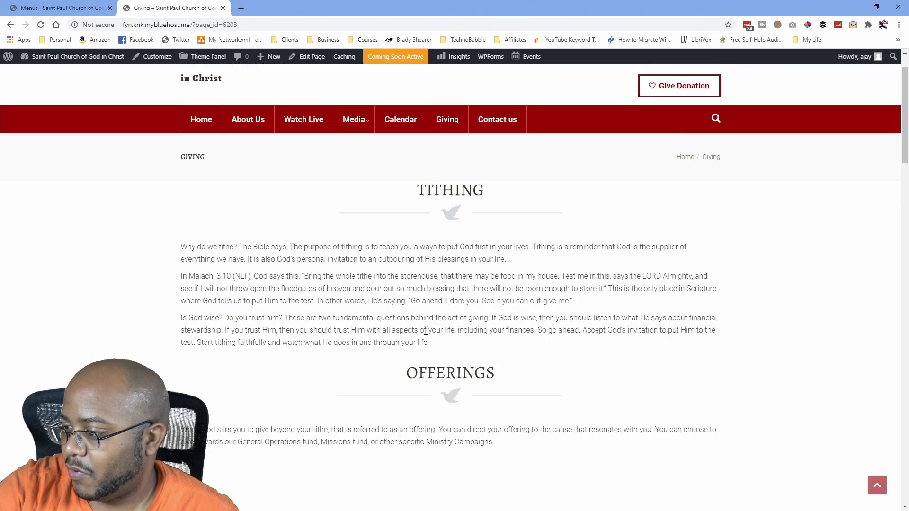
scroll(417, 303, down, 6)
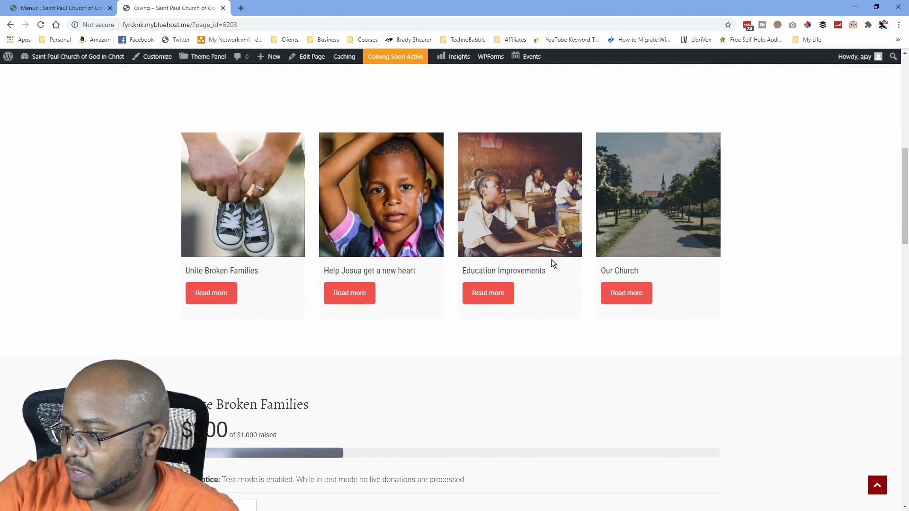
scroll(548, 261, down, 4)
scroll(430, 343, down, 12)
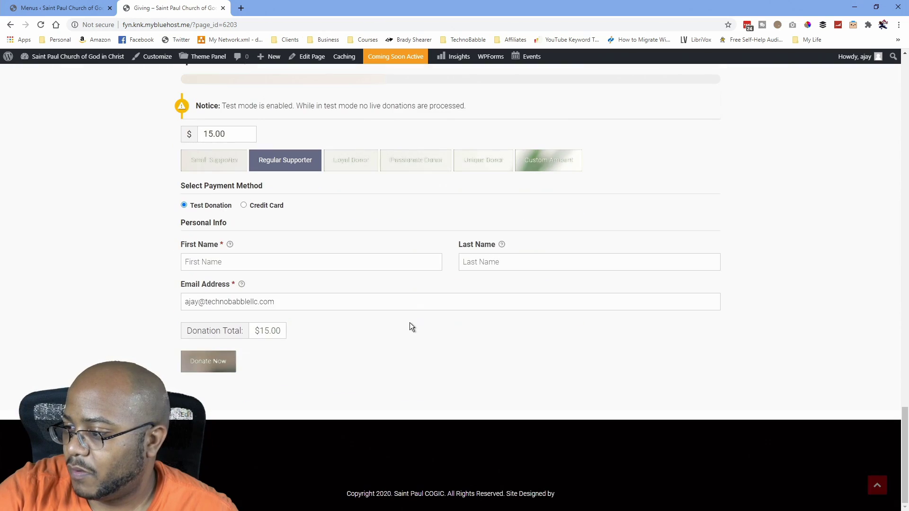
scroll(410, 322, up, 20)
scroll(392, 312, up, 10)
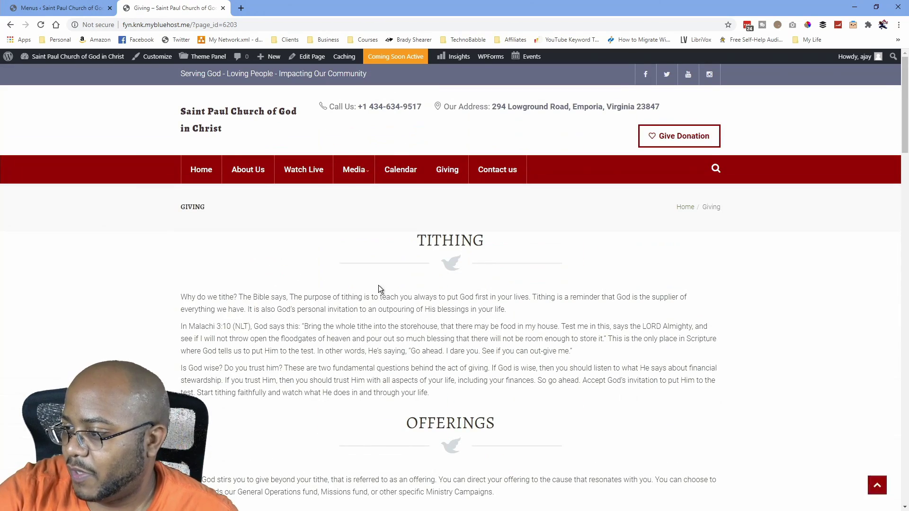
scroll(374, 265, down, 7)
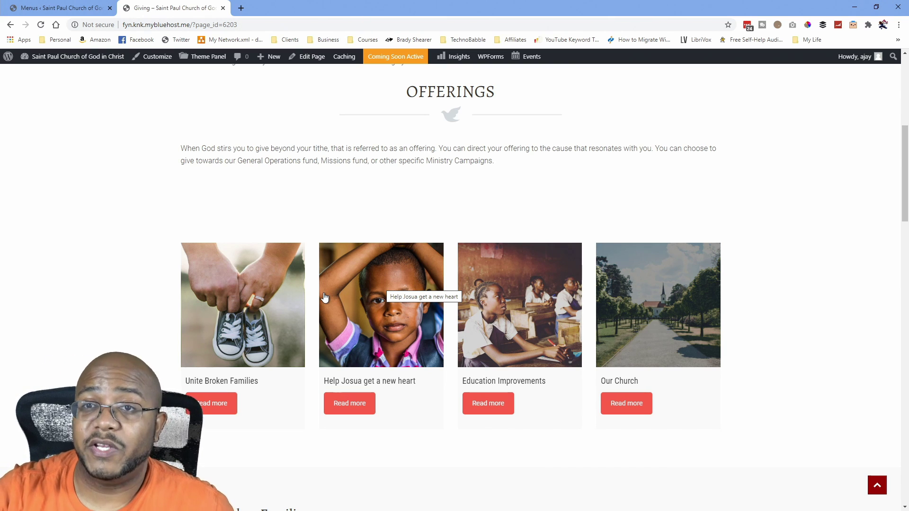
scroll(351, 272, up, 7)
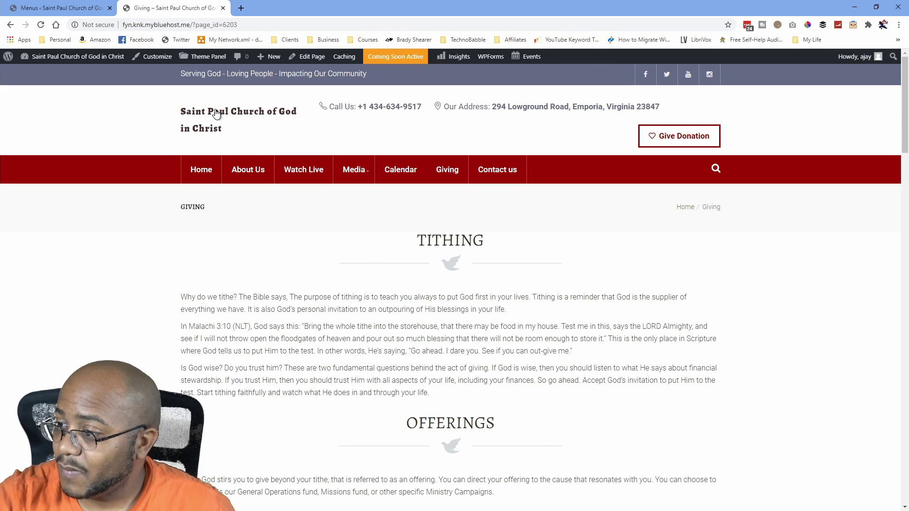
key(F5)
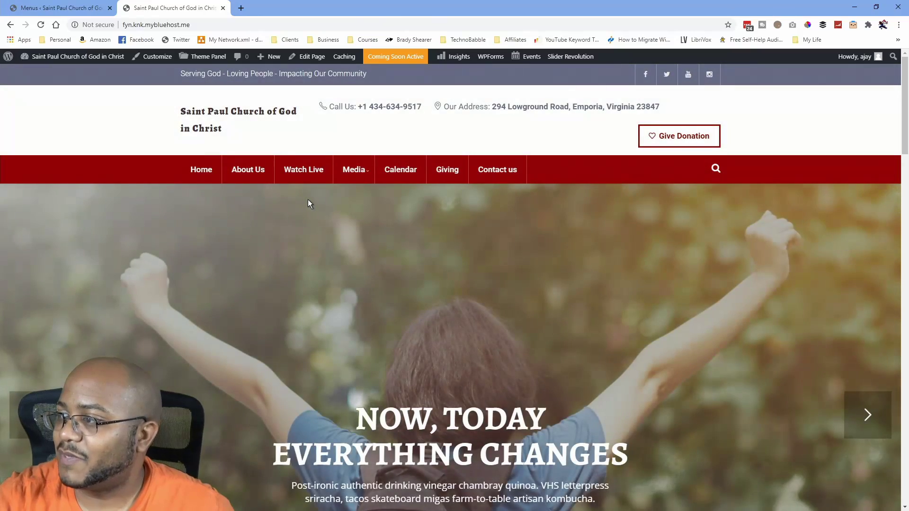
Scroll the homepage slider, then go to the Slider Revolution modules dashboard from the admin bar.
scroll(374, 303, down, 3)
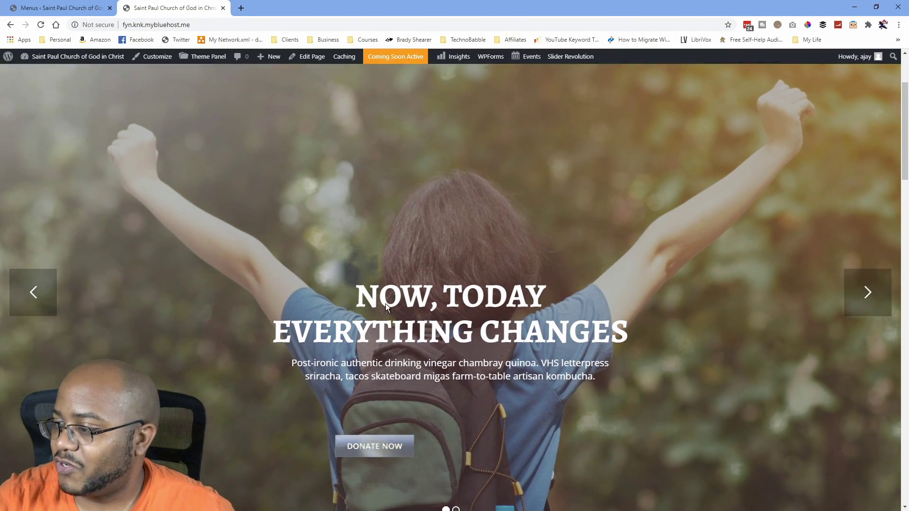
scroll(385, 304, down, 2)
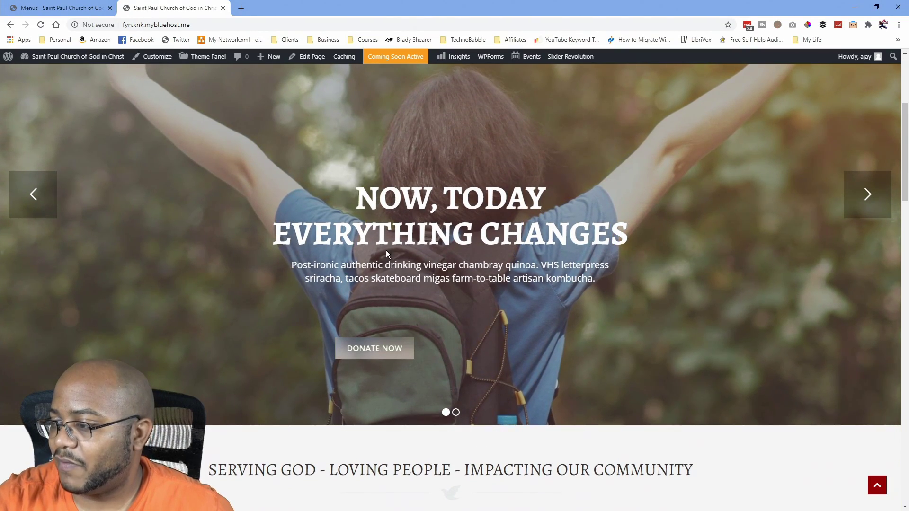
scroll(541, 150, up, 5)
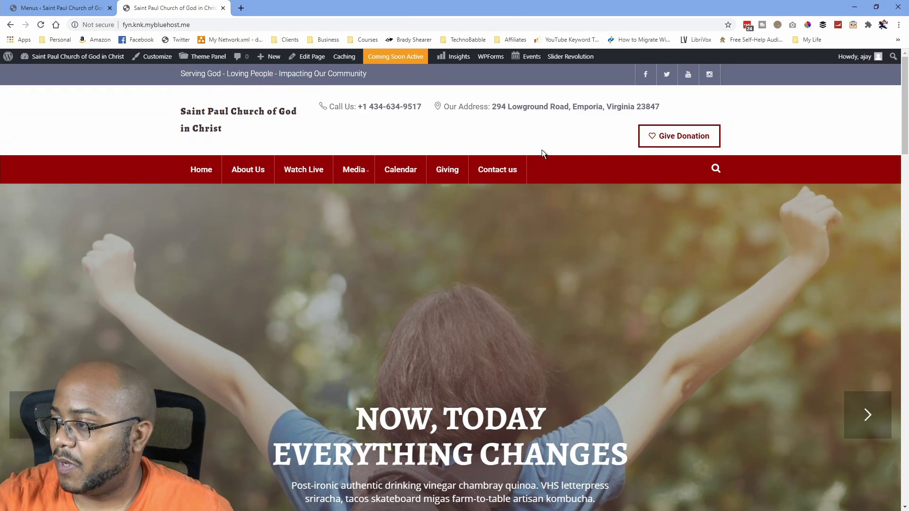
click(573, 61)
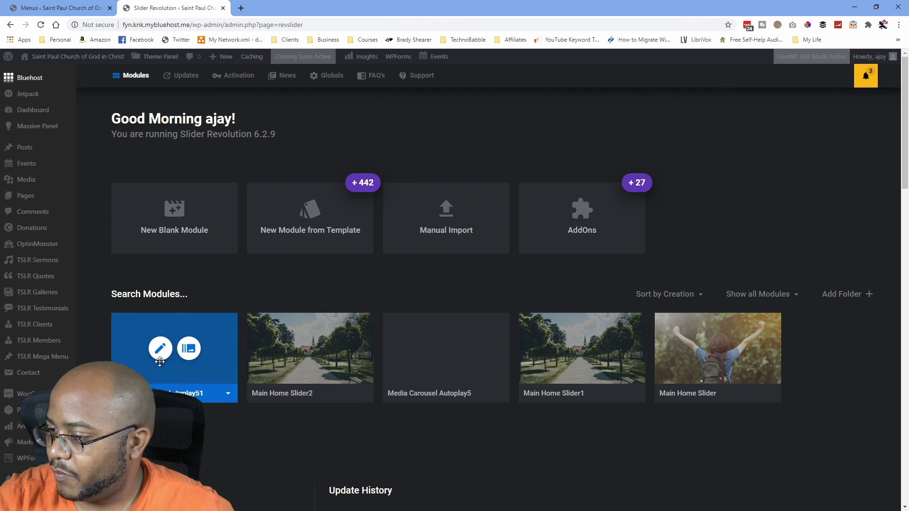
Show the slides of Main Home Slider2 and open Slide #1 in the editor.
click(325, 351)
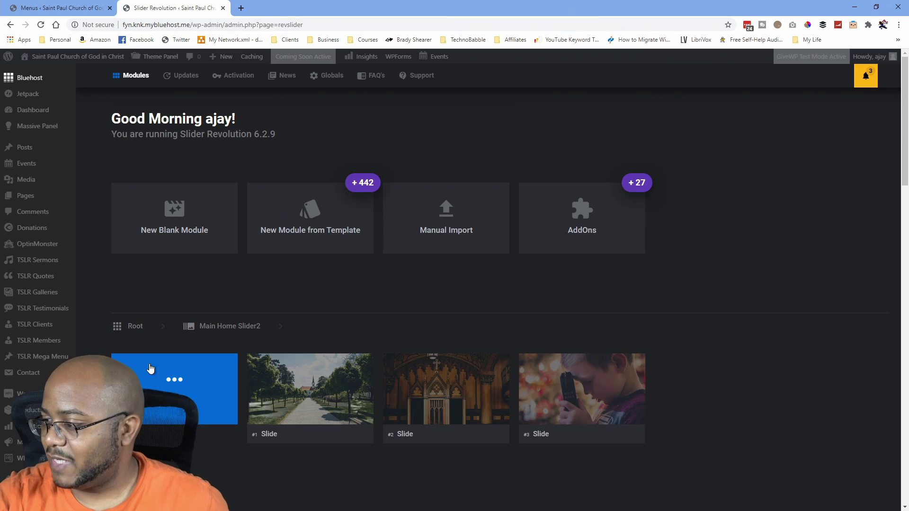
scroll(344, 333, down, 5)
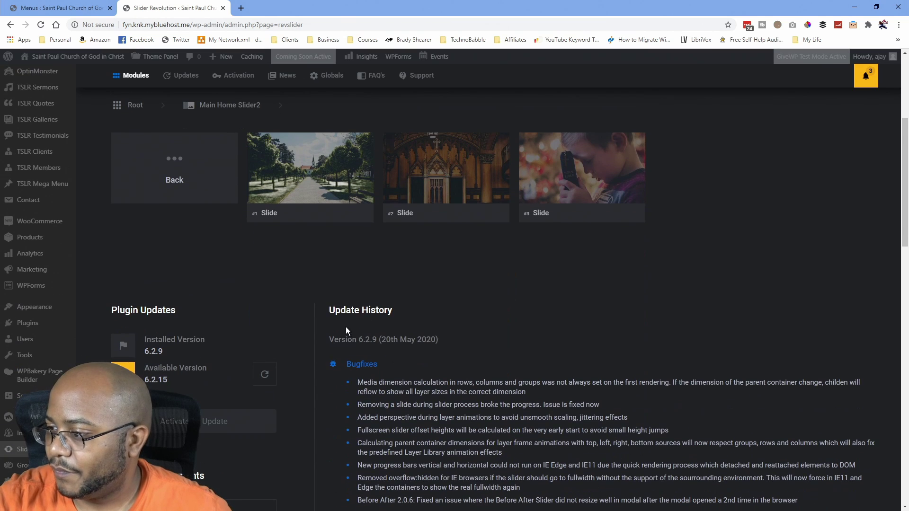
scroll(348, 330, up, 3)
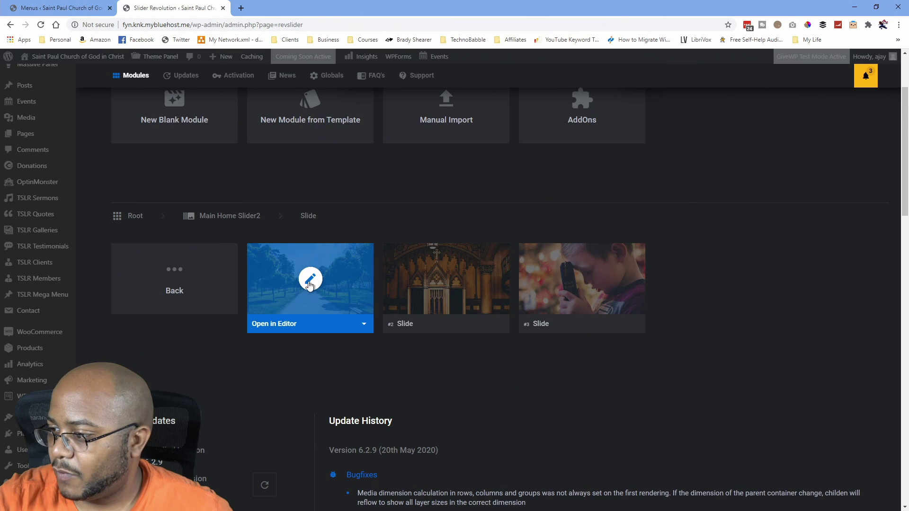
click(306, 282)
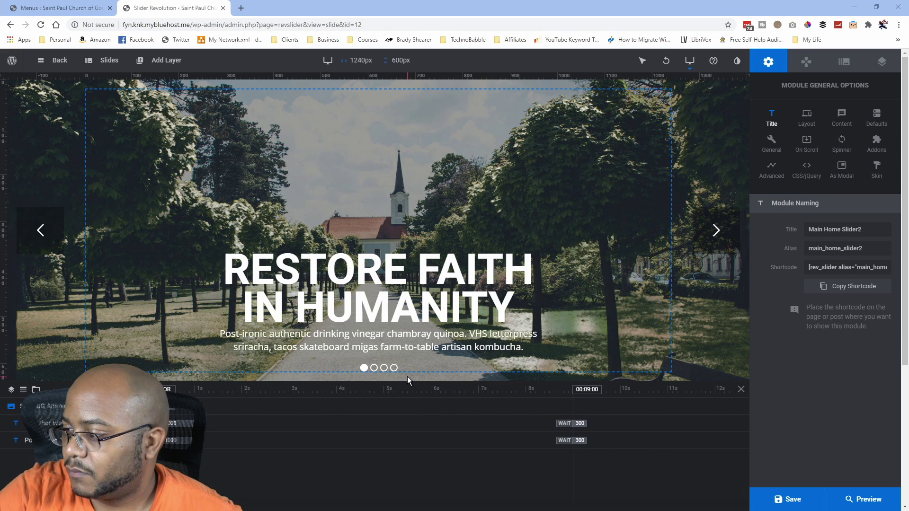
Replace RESTORE FAITH in the headline layer's content with WELCOME in capitals.
click(423, 290)
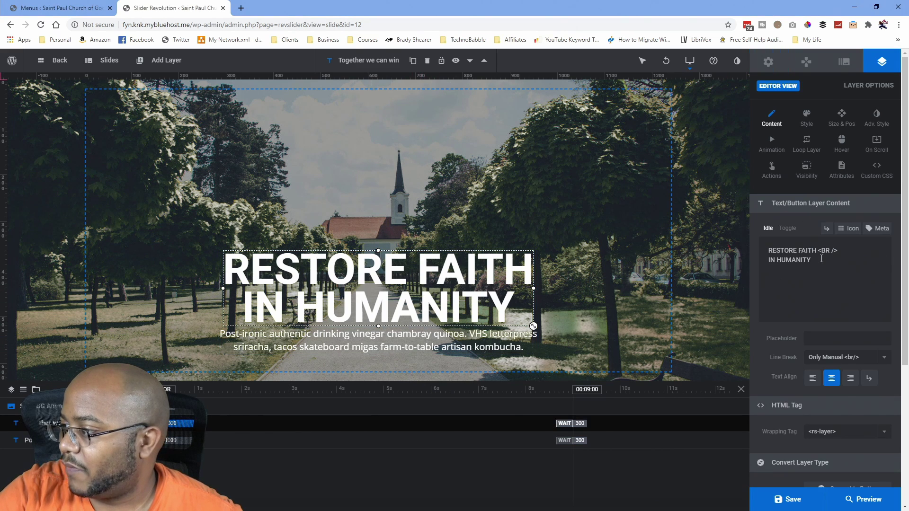
drag(820, 259, 770, 251)
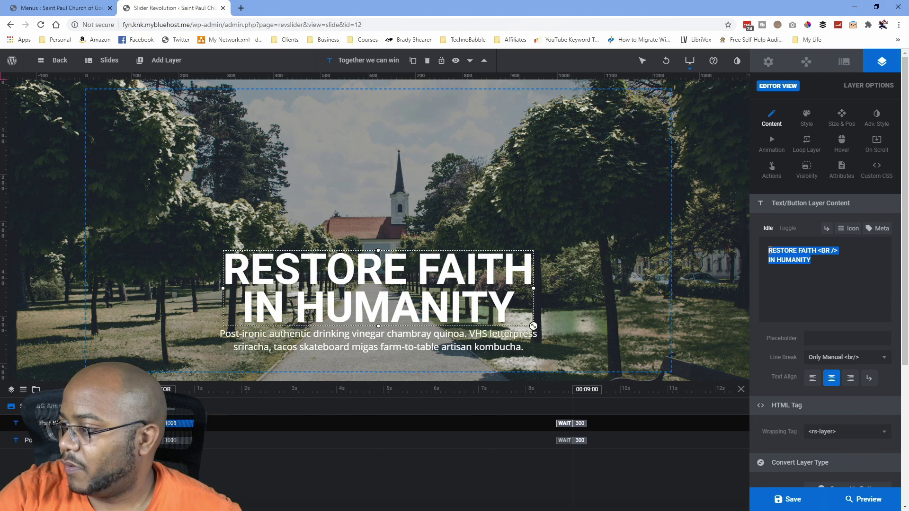
click(811, 260)
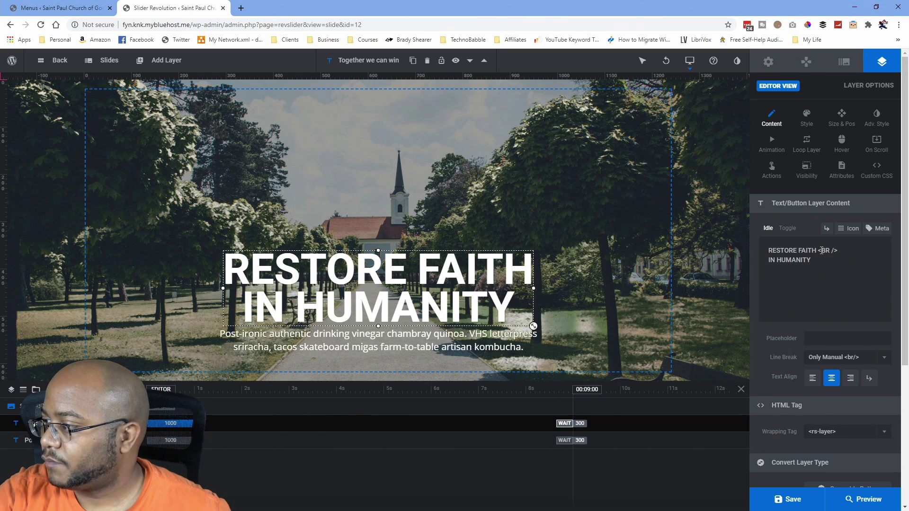
drag(817, 249, 763, 247)
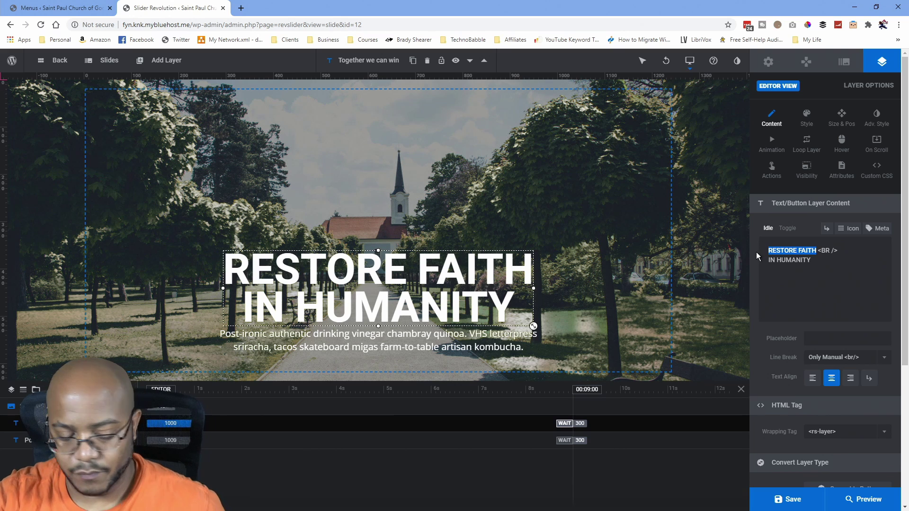
text(welcome)
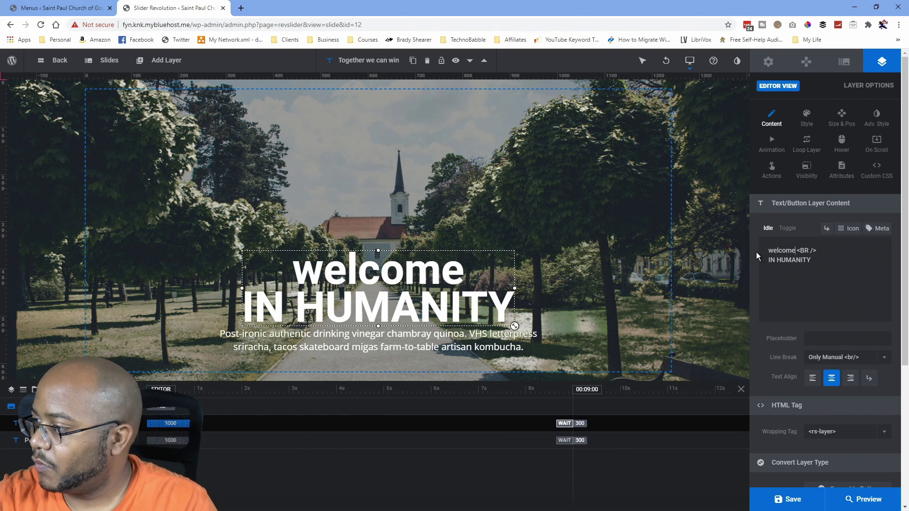
key(shift+Home)
text(WELCOME)
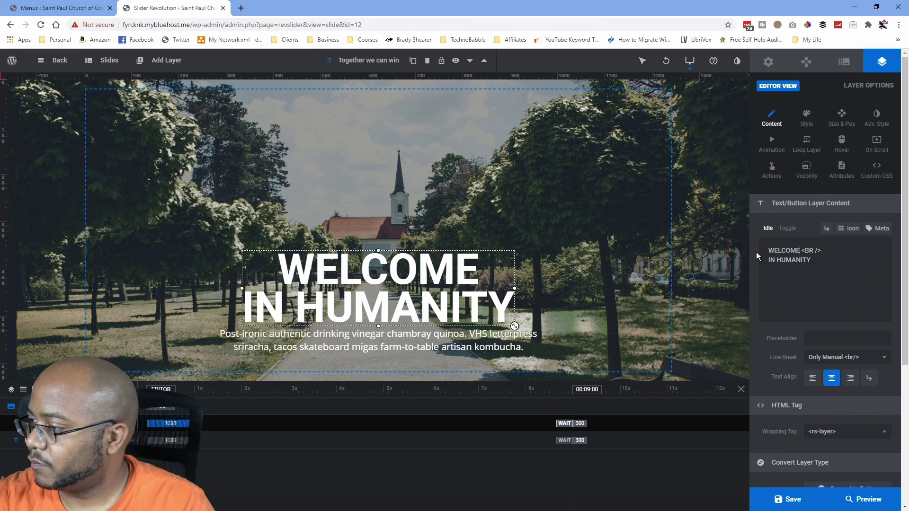
Delete the IN HUMANITY line and leftover line break so the headline reads only WELCOME.
key(Down)
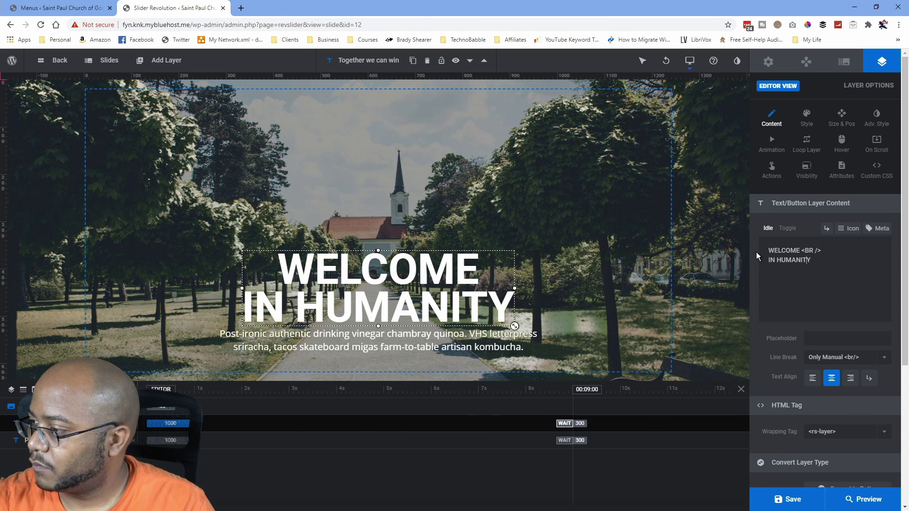
key(Up)
key(Down)
key(End)
key(shift+Home)
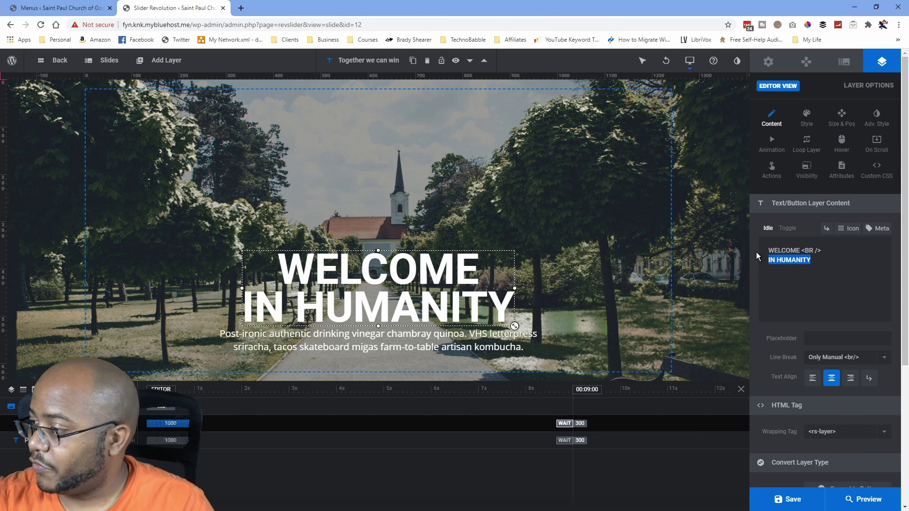
key(BackSpace)
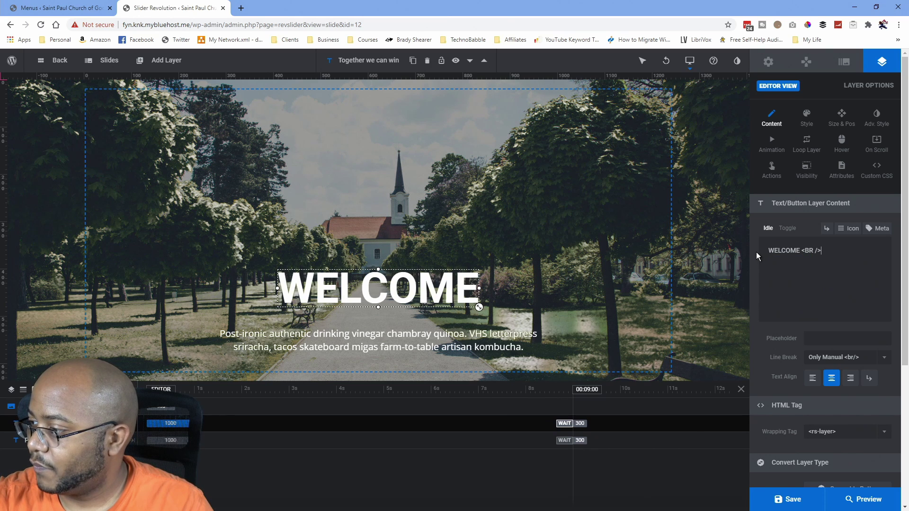
key(BackSpace)
key(BackSpace)
key(BackSpace)
key(BackSpace)
key(BackSpace)
key(BackSpace)
key(BackSpace)
key(BackSpace)
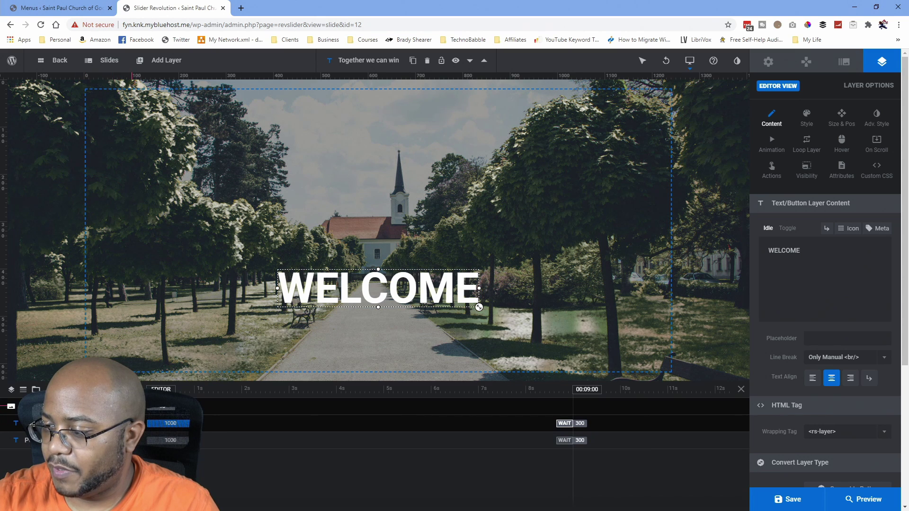
click(159, 371)
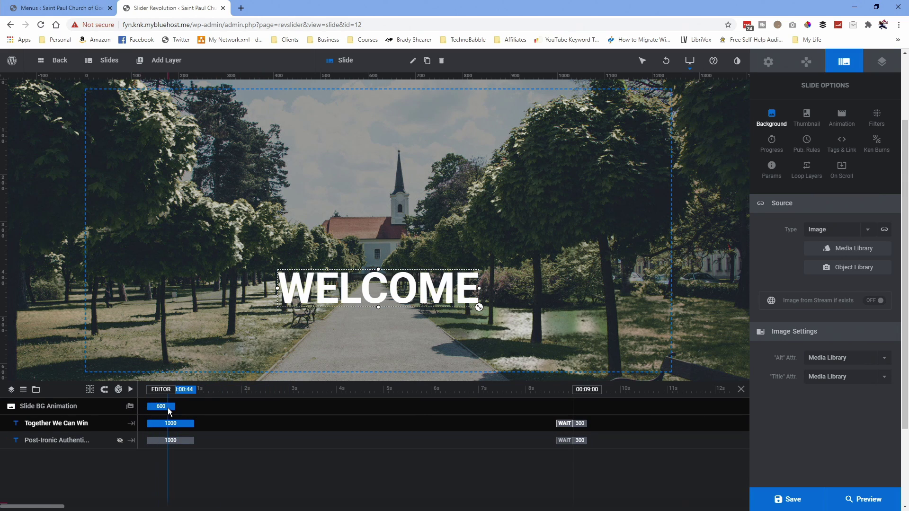
Change the slide background source type from image to HTML5 Video and save the slide.
drag(161, 407, 101, 410)
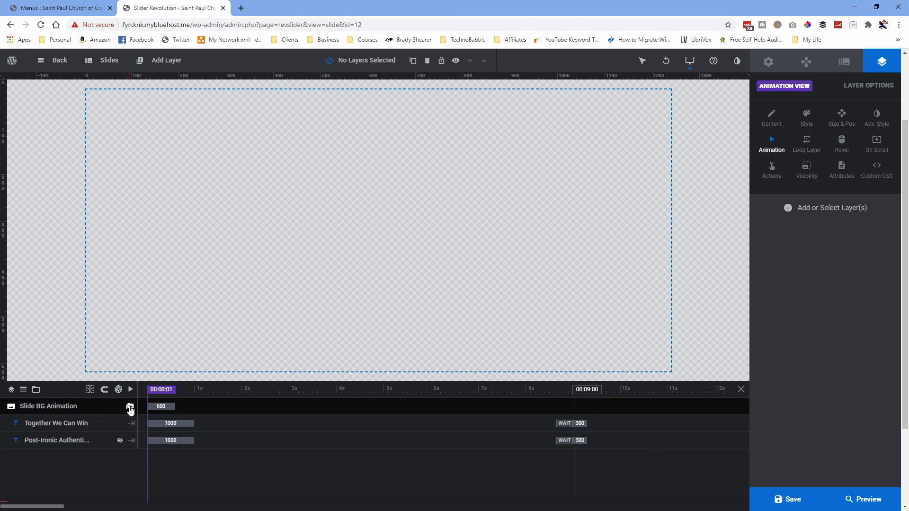
click(129, 407)
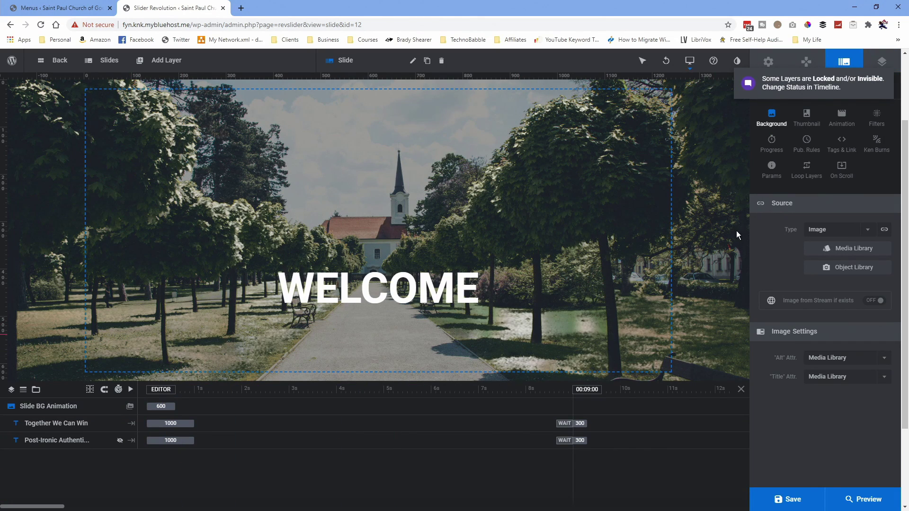
click(849, 252)
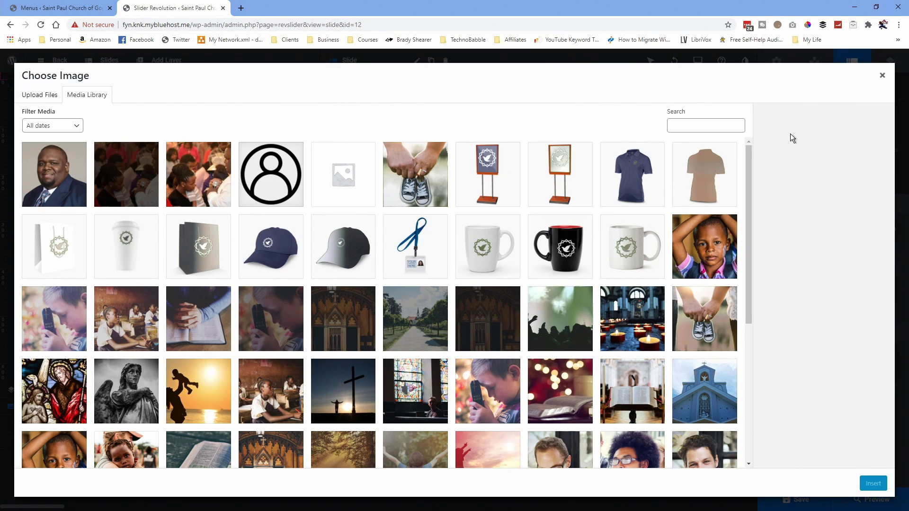
click(882, 76)
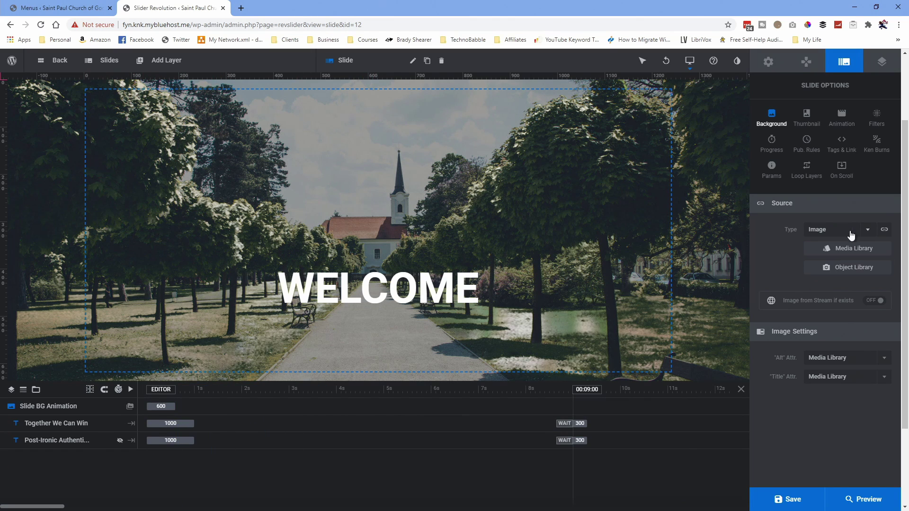
click(868, 232)
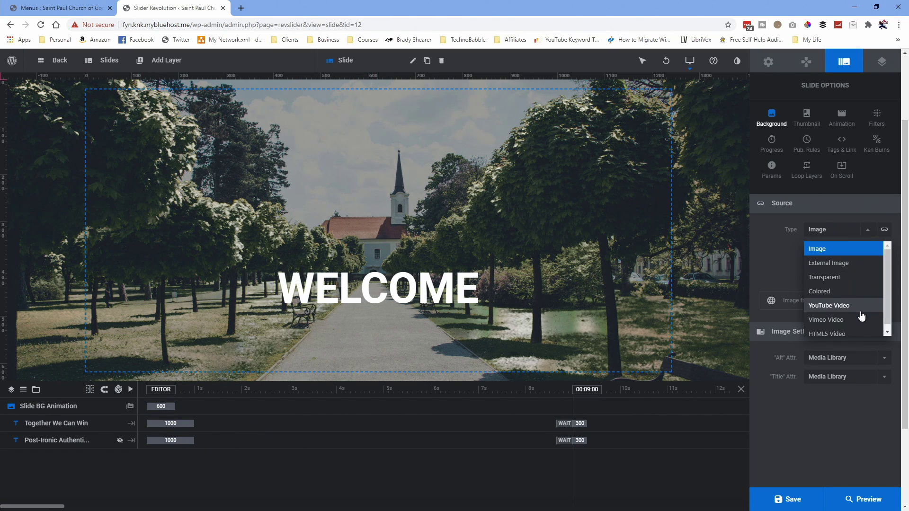
click(839, 334)
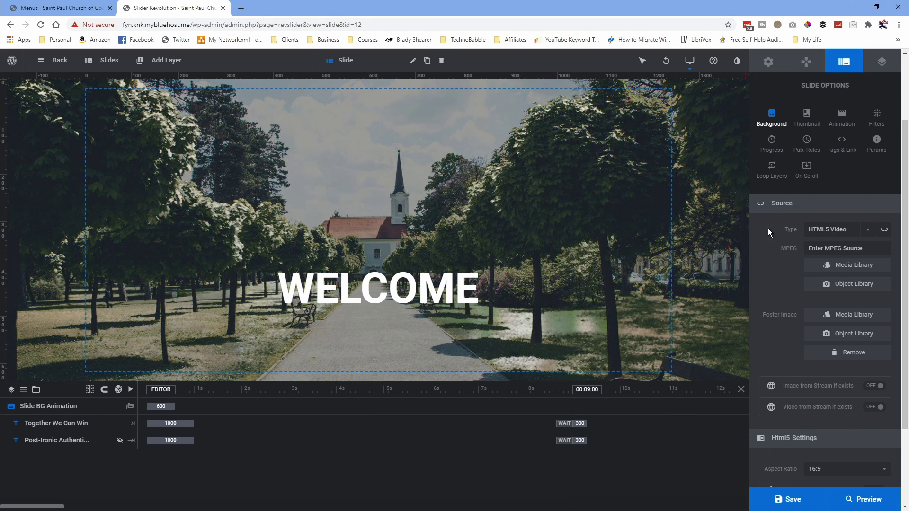
mouse_move(787, 509)
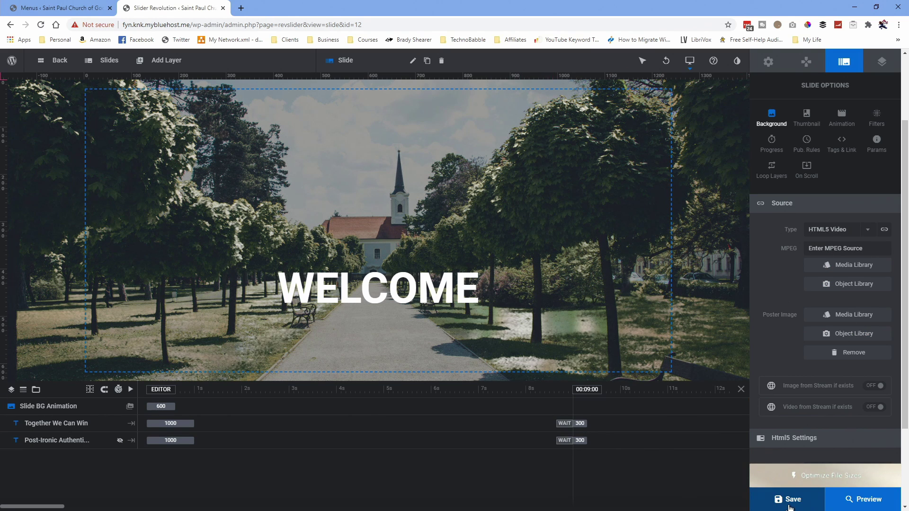
click(789, 502)
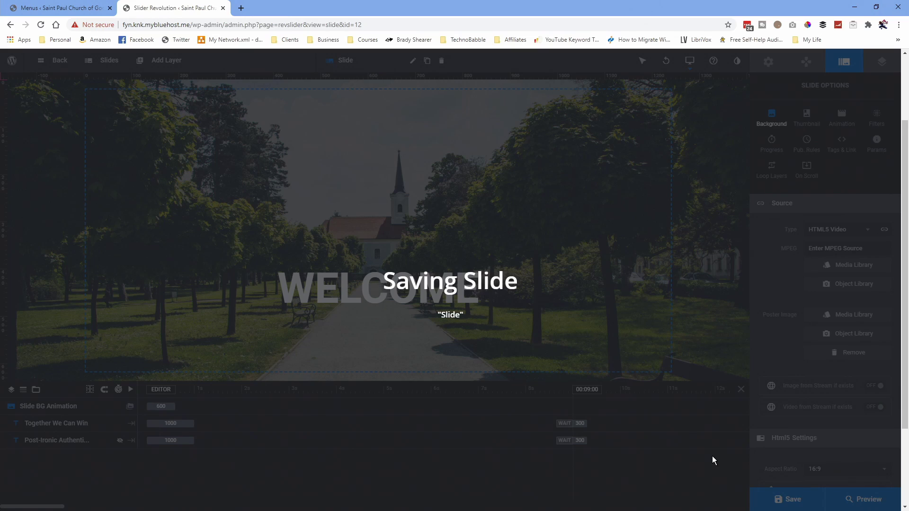